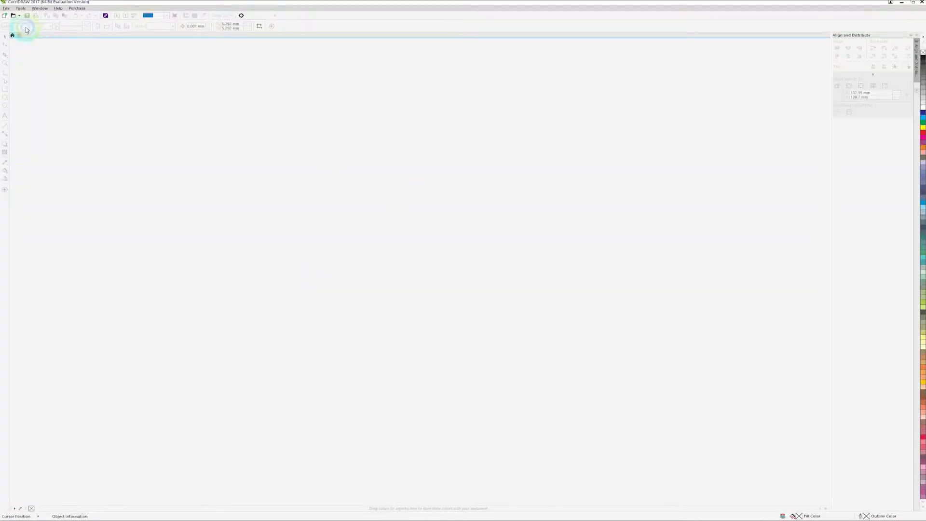
# Step: Create a new landscape A4 document with measurement units set to inches
pyautogui.click(5, 16)
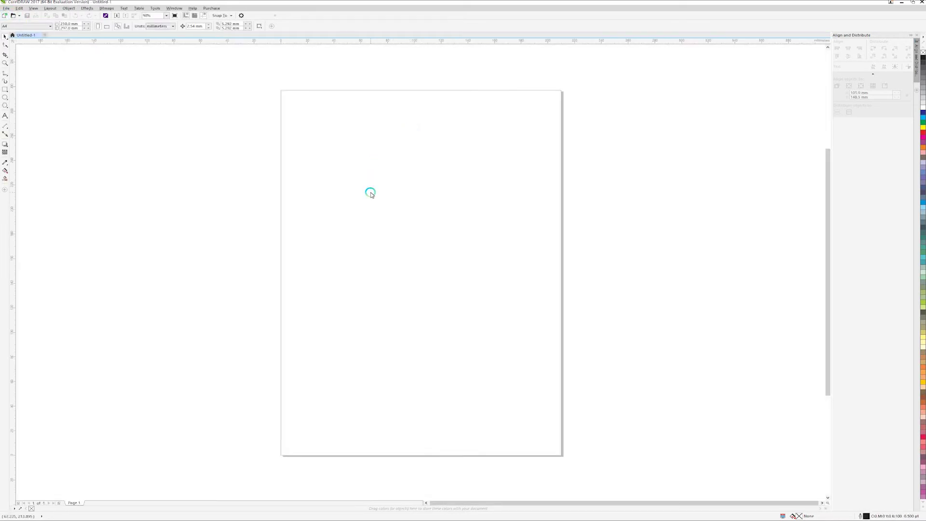
pyautogui.click(107, 26)
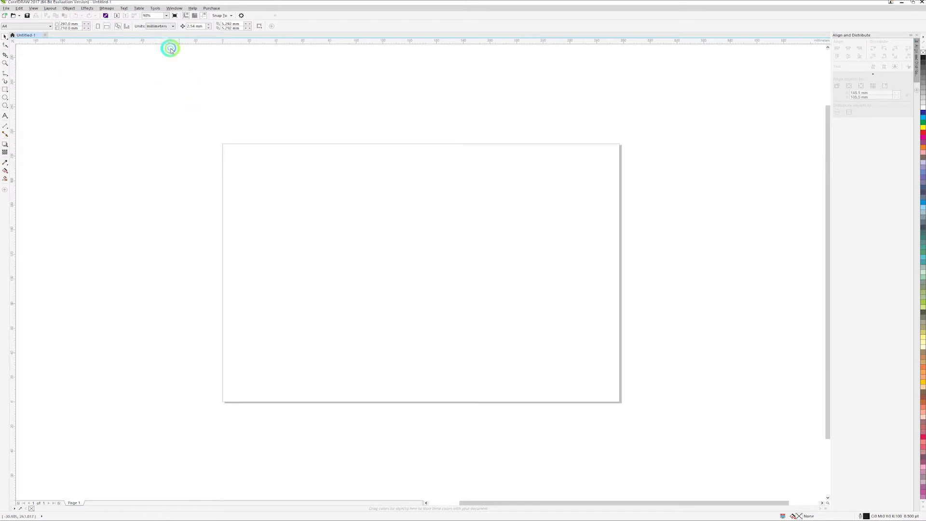
pyautogui.click(164, 27)
pyautogui.click(159, 34)
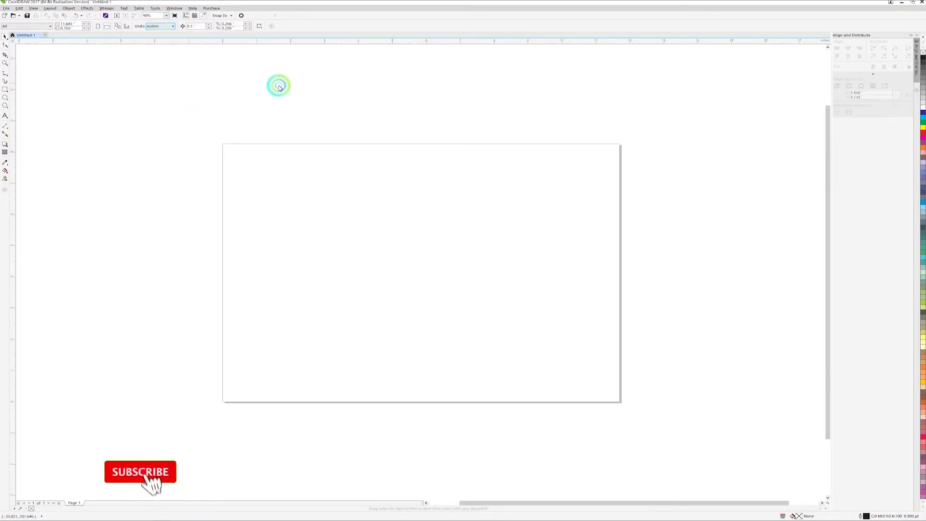
pyautogui.click(6, 89)
# Step: Draw a rectangle and switch snapping from the document grid to objects
pyautogui.moveTo(344, 167); pyautogui.dragTo(465, 331)
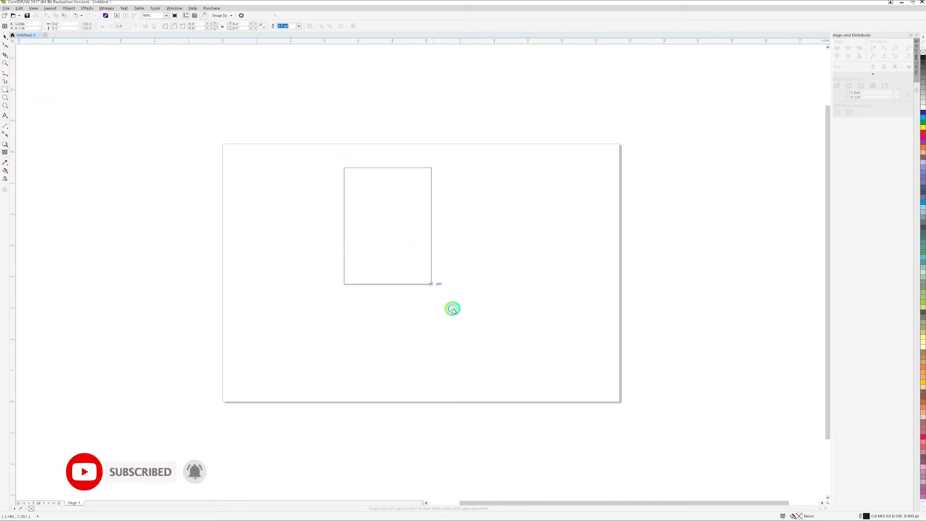
pyautogui.click(230, 16)
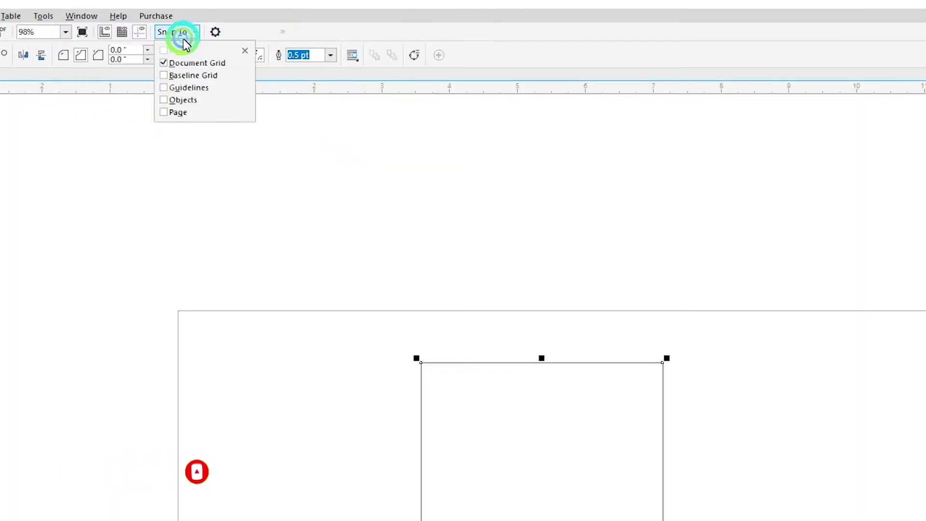
pyautogui.click(193, 67)
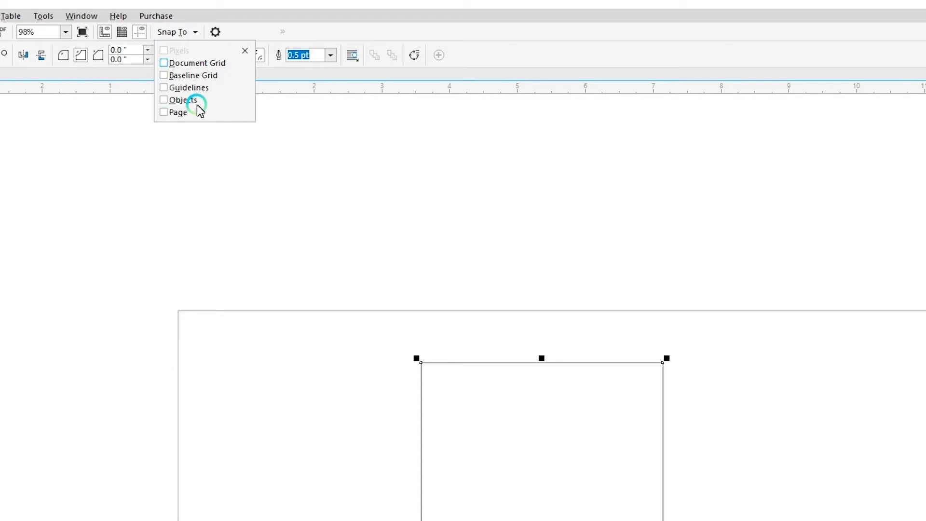
pyautogui.click(183, 100)
pyautogui.click(525, 365)
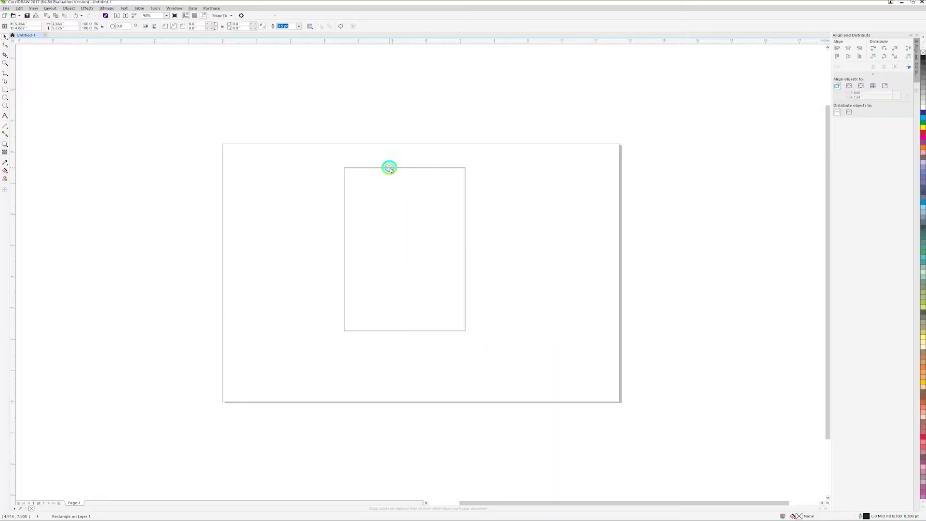
# Step: Resize the rectangle to 8 inches tall, filling the page height
pyautogui.moveTo(389, 168); pyautogui.dragTo(394, 173)
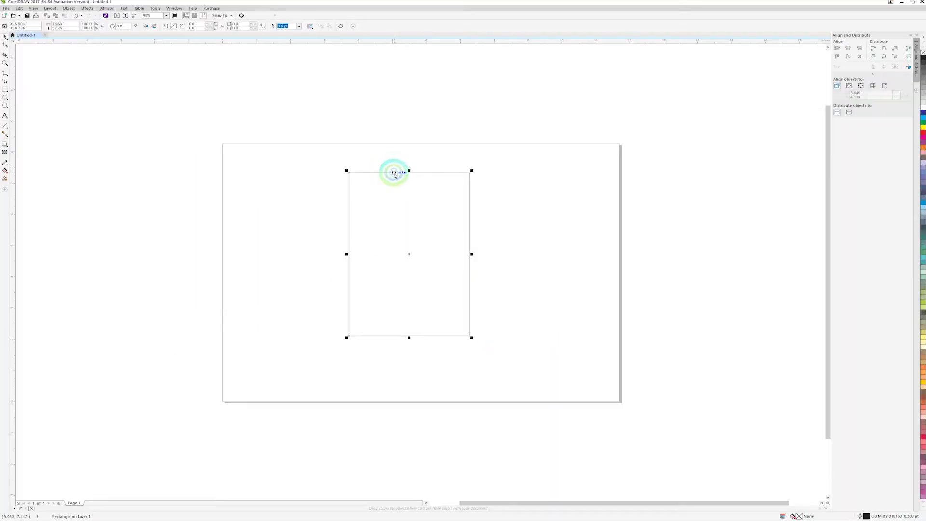
pyautogui.click(86, 39)
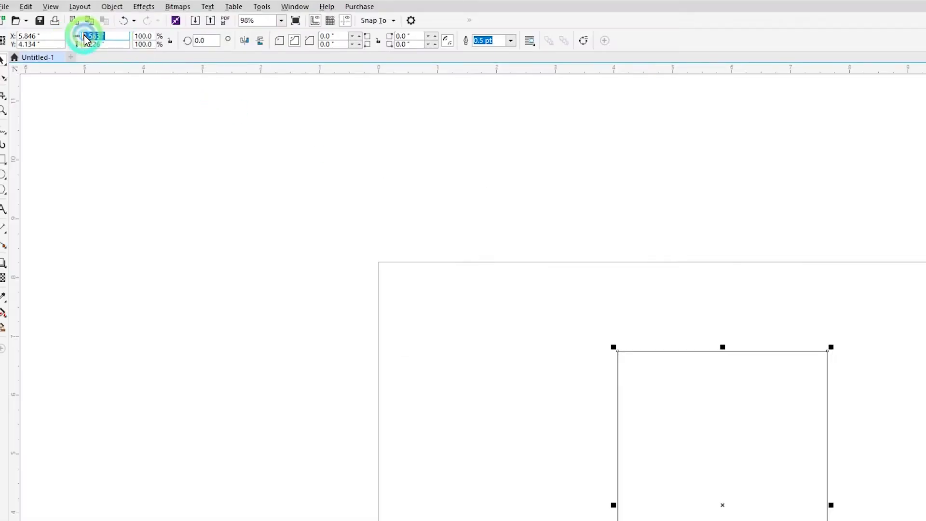
pyautogui.press('BackSpace')
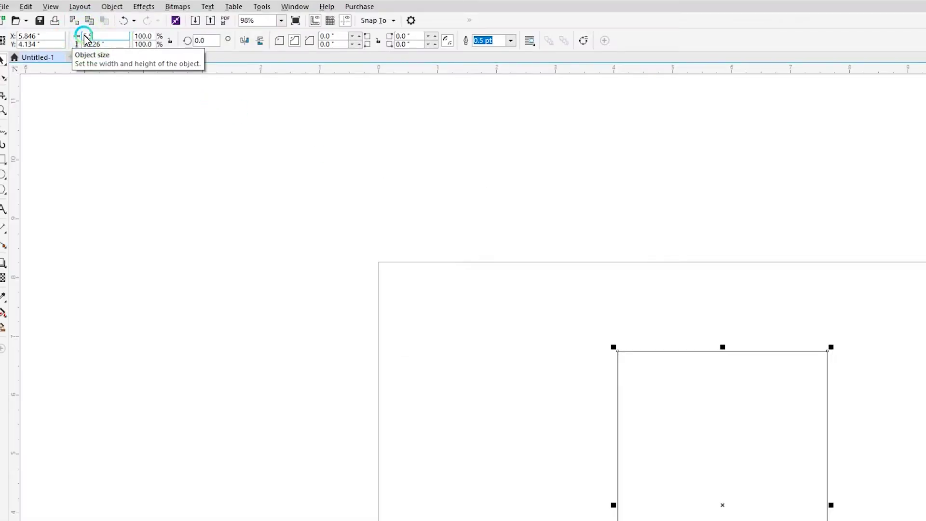
pyautogui.write('8')
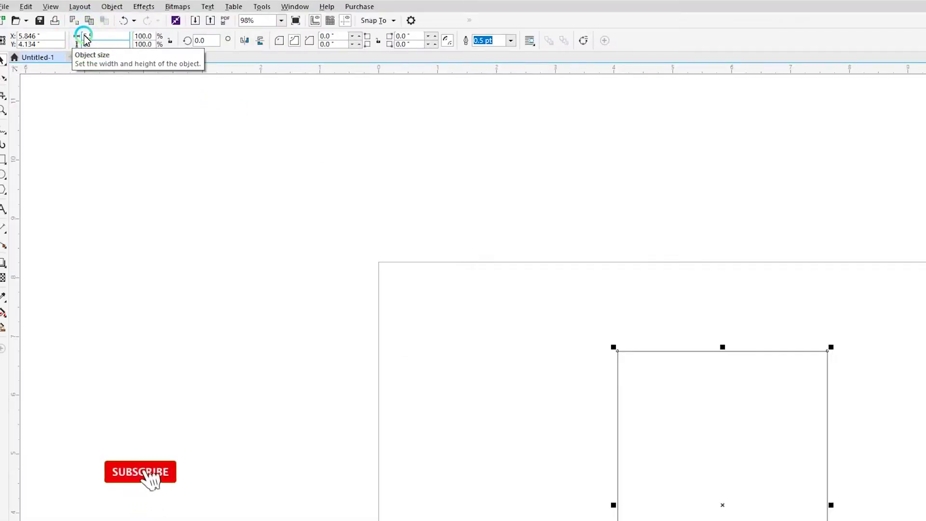
pyautogui.press('Return')
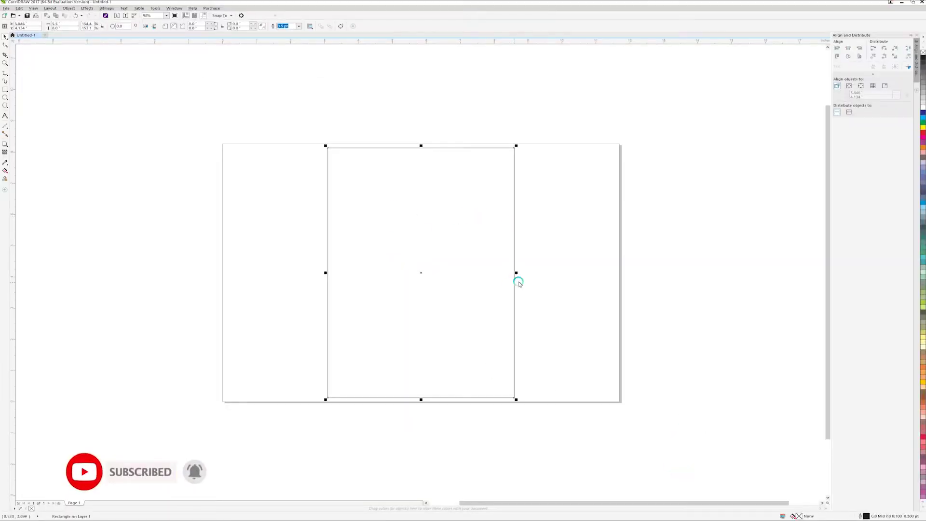
# Step: Resize rectangle copies into a narrow left panel and a half-width right panel
pyautogui.moveTo(516, 273); pyautogui.dragTo(317, 273)
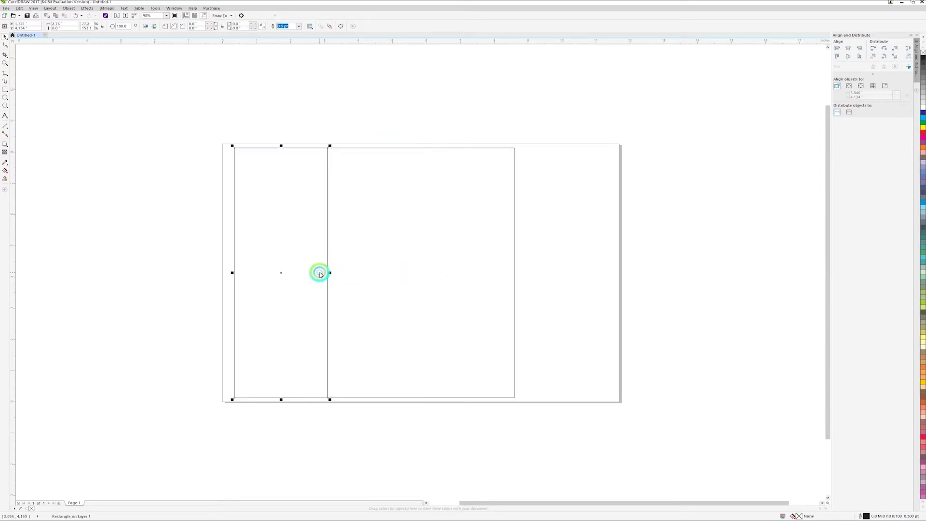
pyautogui.click(376, 150)
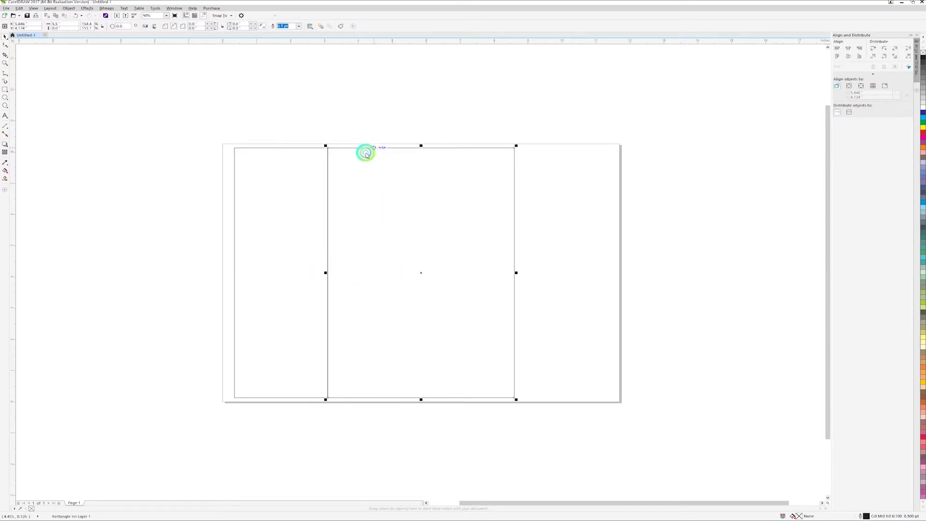
pyautogui.moveTo(337, 273); pyautogui.dragTo(406, 275)
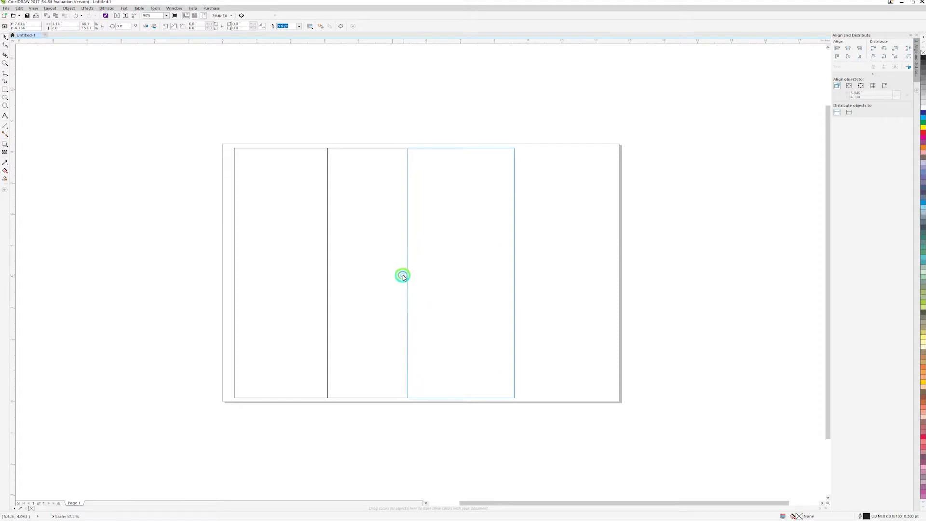
pyautogui.moveTo(405, 275); pyautogui.dragTo(529, 271)
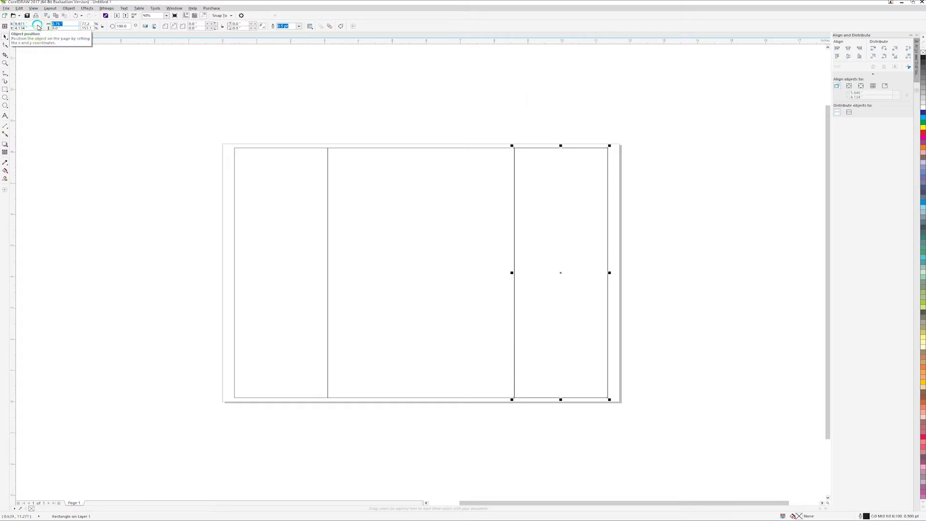
# Step: Make a 0.6-inch strip and place copies against the right and left outer edges
pyautogui.press('Return')
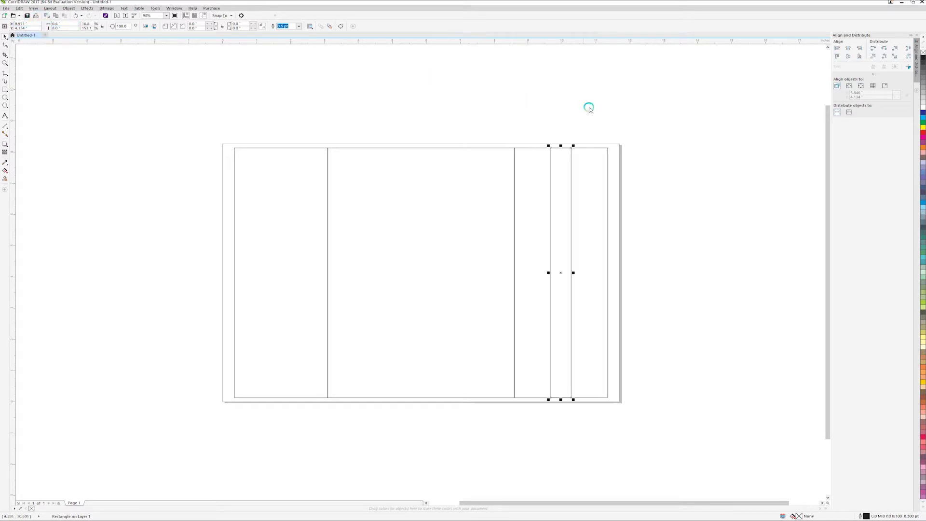
pyautogui.keyDown('shift'); pyautogui.click(535, 148); pyautogui.keyUp('shift')
pyautogui.press('r')
pyautogui.moveTo(583, 275); pyautogui.dragTo(605, 273)
pyautogui.moveTo(628, 148); pyautogui.dragTo(236, 147)
pyautogui.click(369, 130)
pyautogui.click(357, 149)
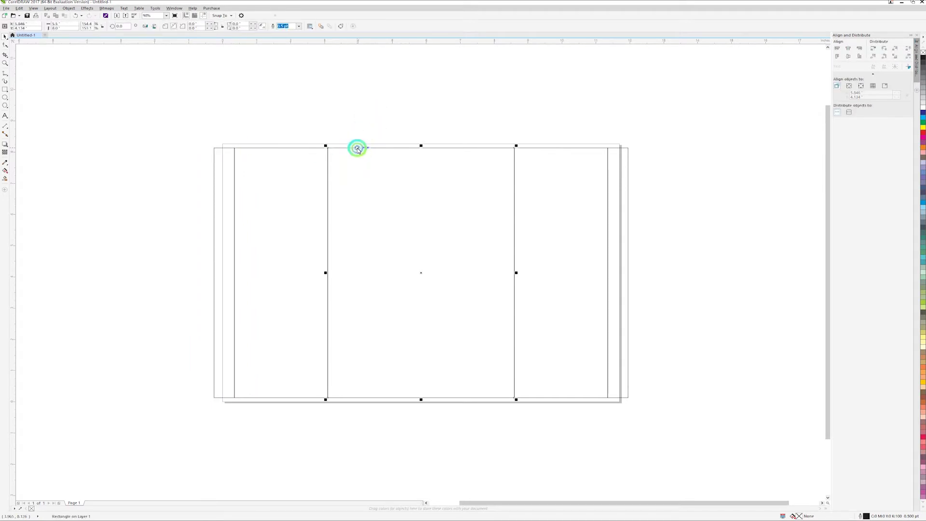
pyautogui.click(390, 124)
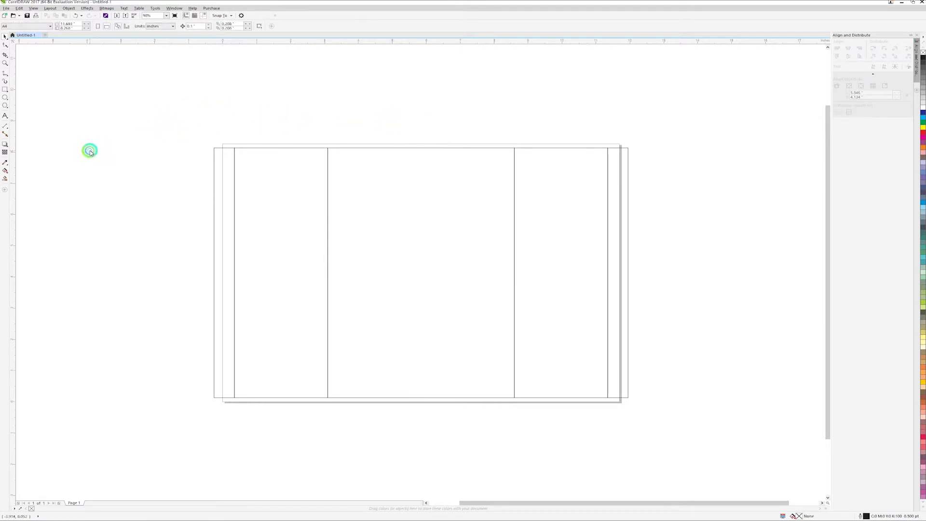
# Step: Draw two long wedge-shaped rays with the Pen tool fanning from the centre panel
pyautogui.click(7, 76)
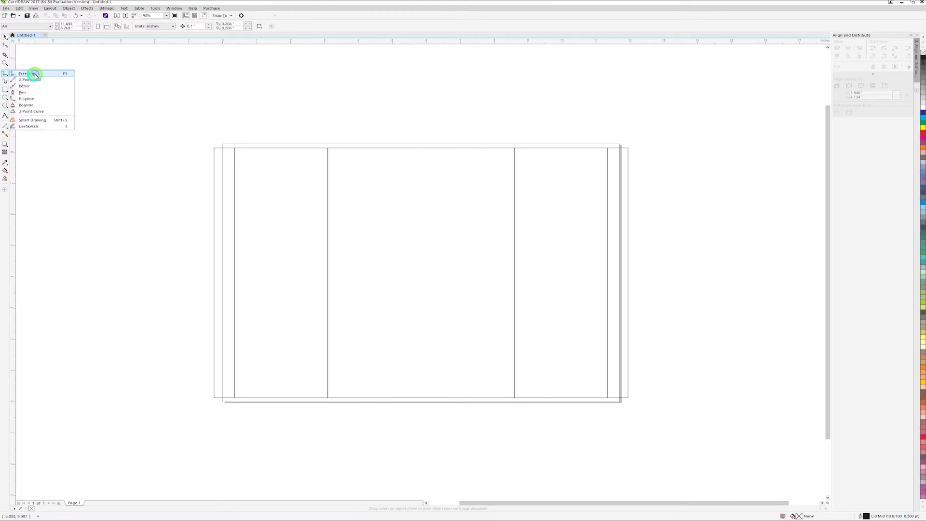
pyautogui.click(35, 93)
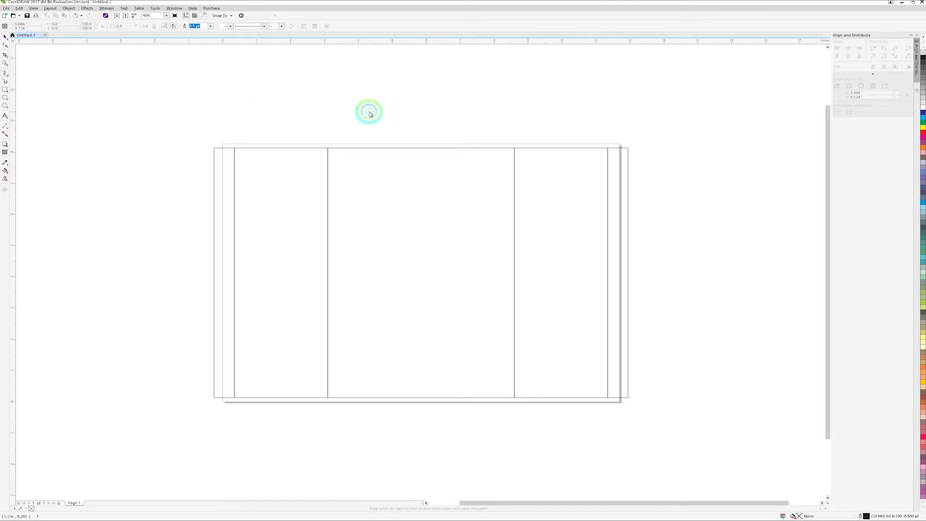
pyautogui.click(334, 86)
pyautogui.click(411, 263)
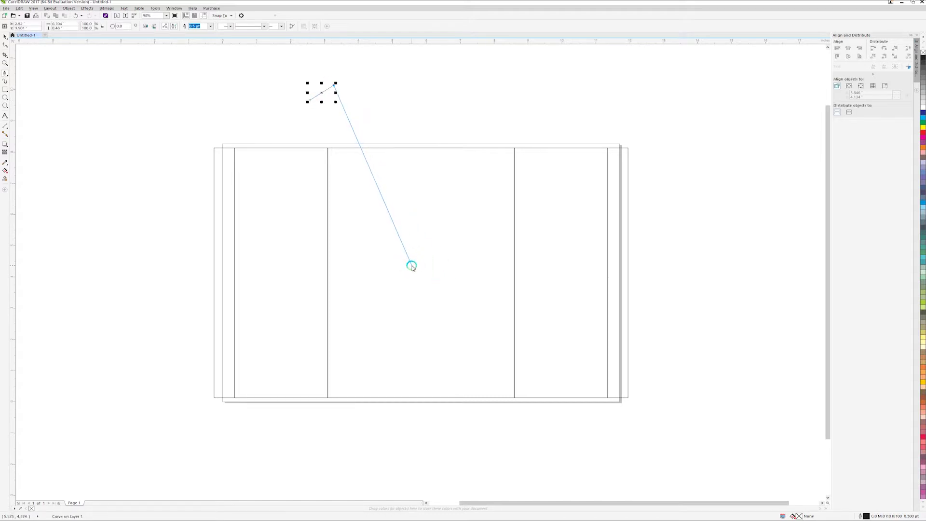
pyautogui.click(310, 100)
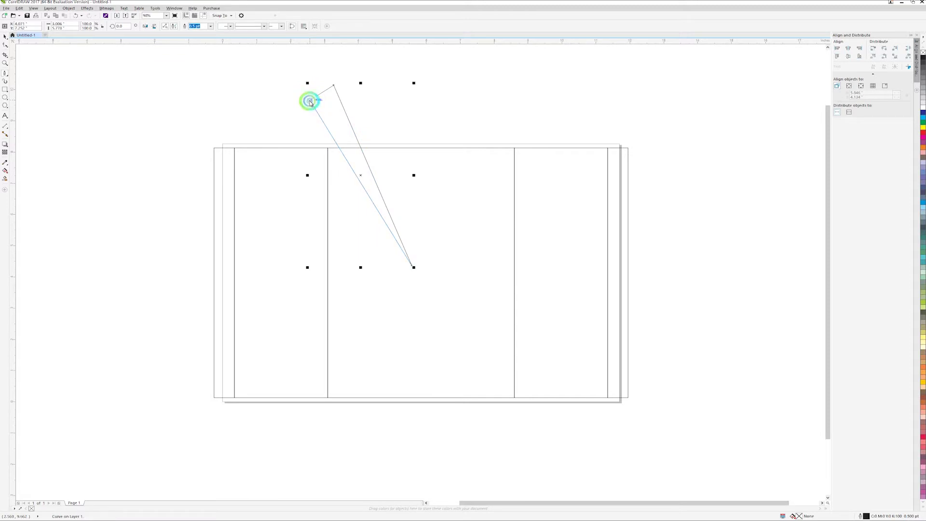
pyautogui.click(328, 99)
pyautogui.click(355, 78)
pyautogui.click(391, 221)
pyautogui.click(328, 99)
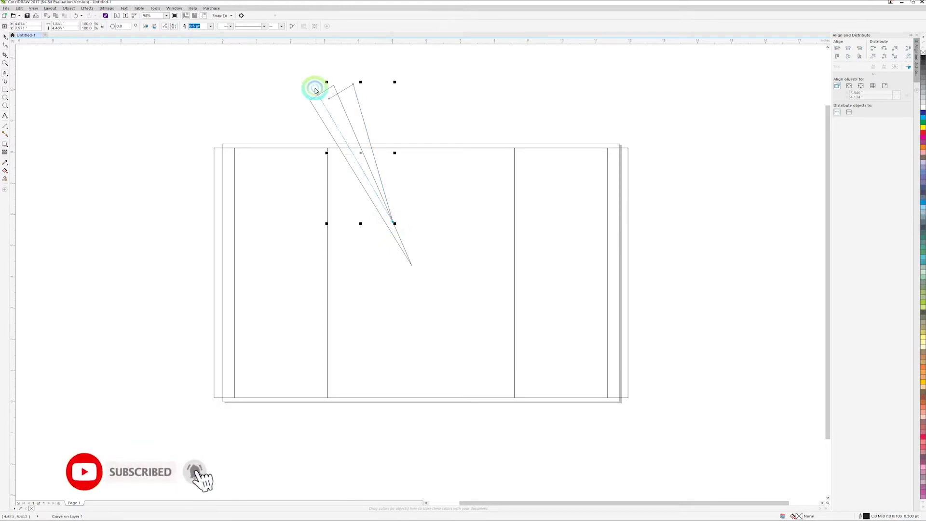
# Step: Draw a third closed wedge and fill it light grey
pyautogui.click(352, 128)
pyautogui.click(328, 116)
pyautogui.click(347, 97)
pyautogui.click(373, 85)
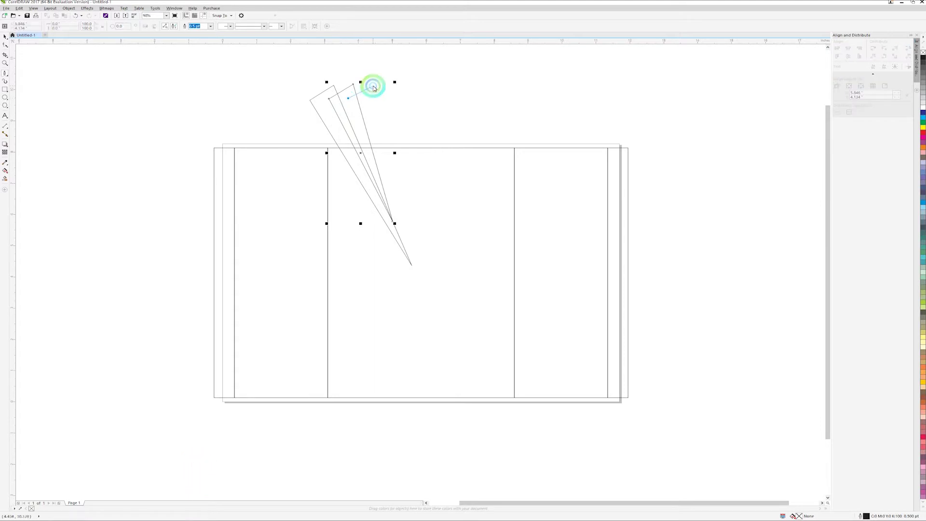
pyautogui.click(408, 256)
pyautogui.click(338, 129)
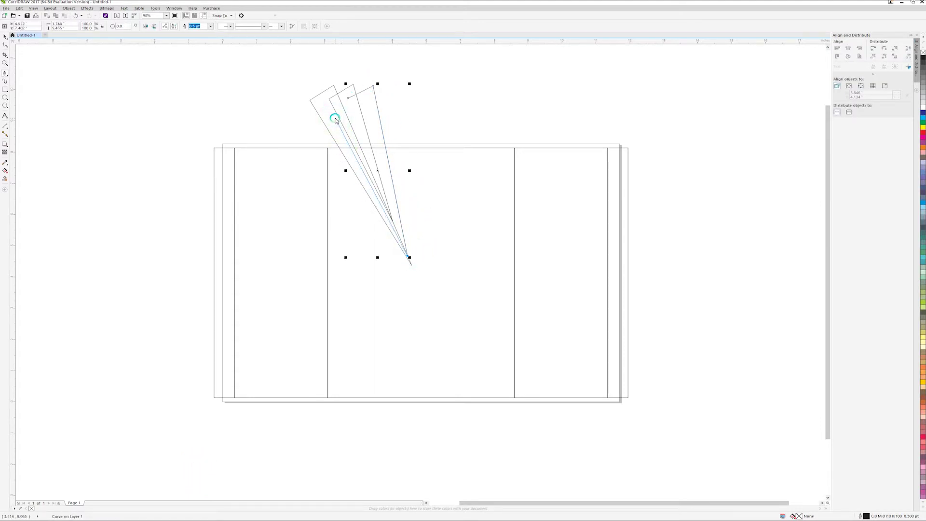
pyautogui.click(348, 99)
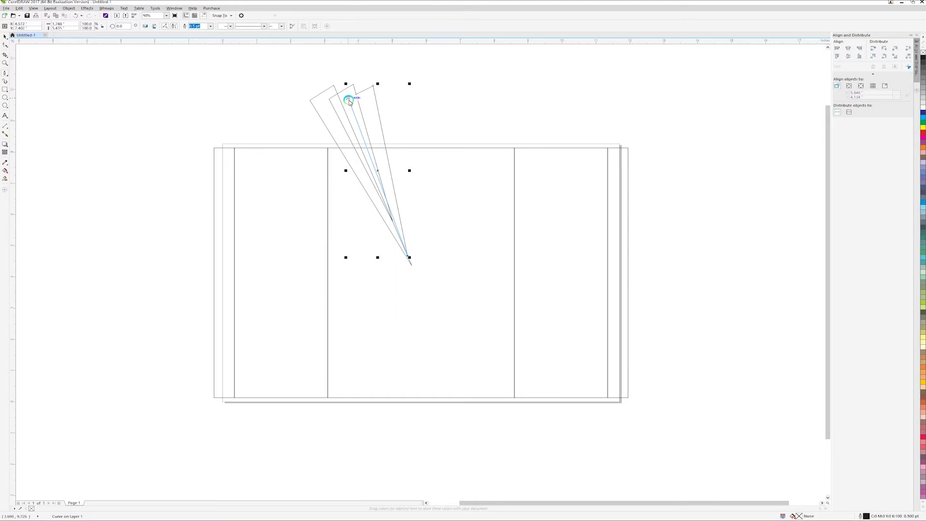
pyautogui.click(330, 118)
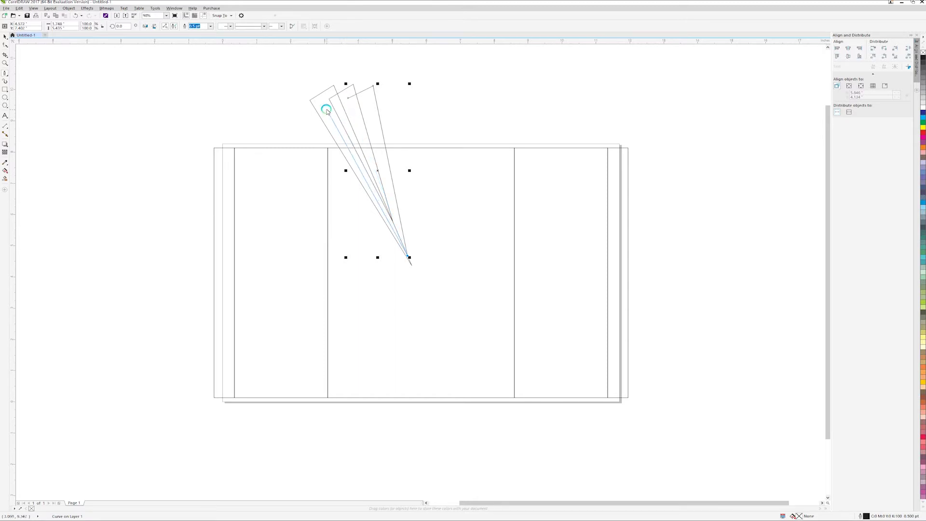
pyautogui.click(345, 102)
pyautogui.click(349, 98)
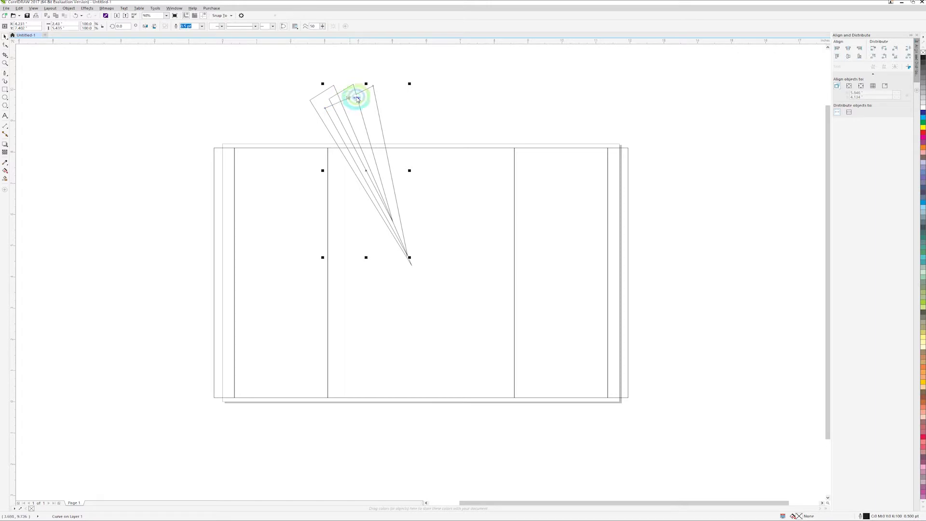
pyautogui.click(923, 100)
# Step: Fill the small top piece and the back wedge with dark grey
pyautogui.moveTo(922, 84); pyautogui.dragTo(340, 95)
pyautogui.click(589, 93)
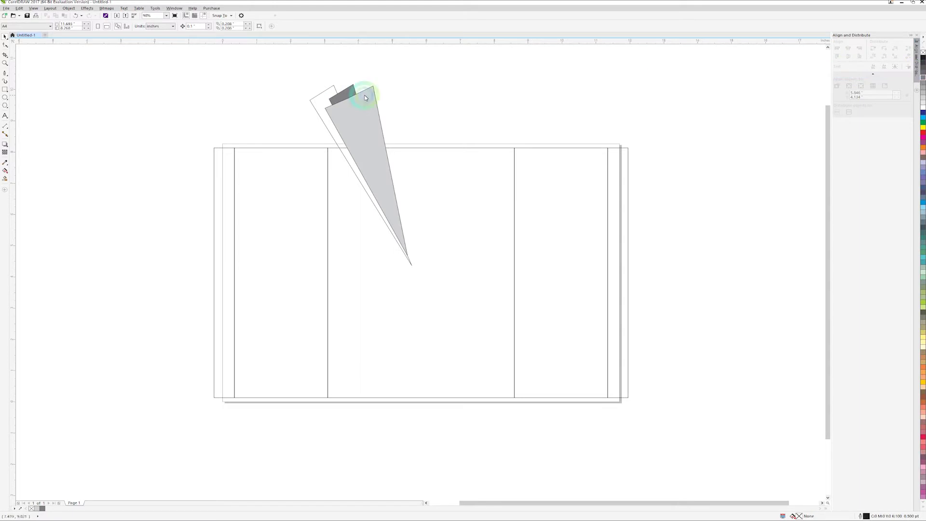
pyautogui.click(331, 89)
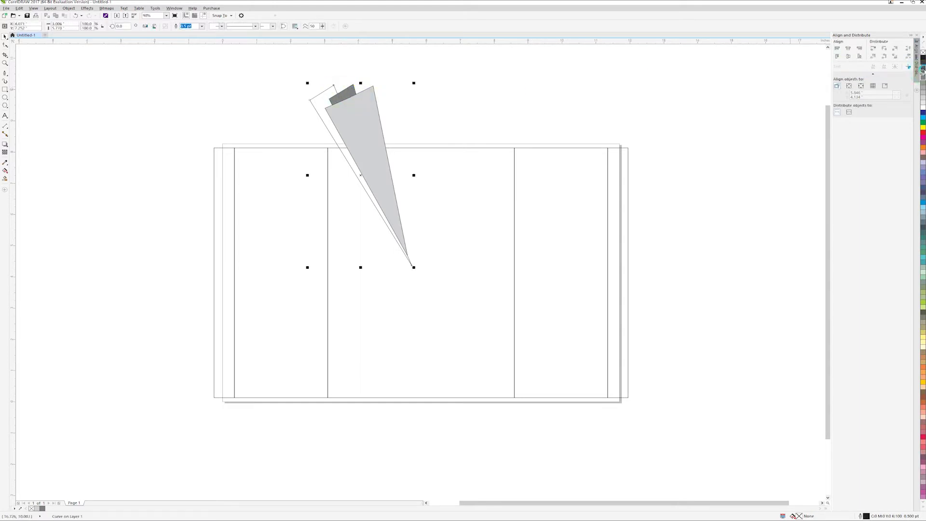
pyautogui.click(922, 70)
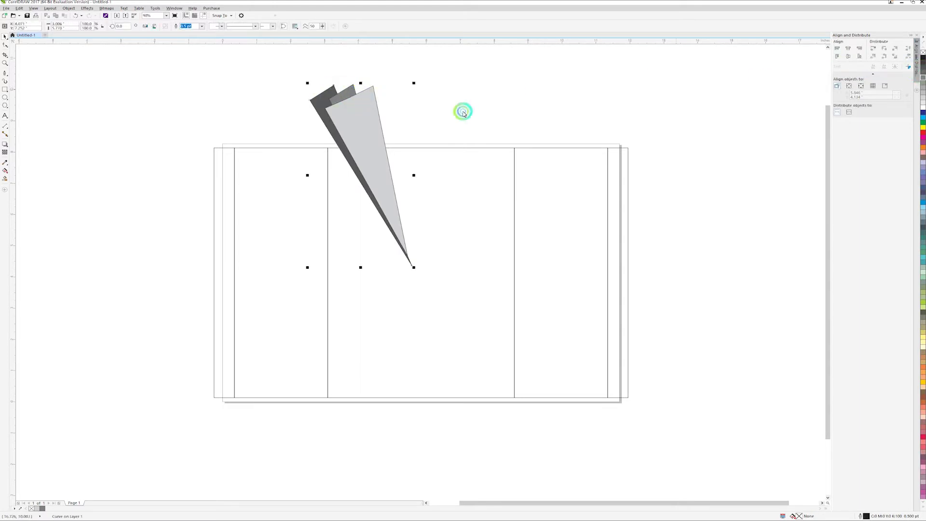
pyautogui.keyDown('shift'); pyautogui.click(348, 94); pyautogui.keyUp('shift')
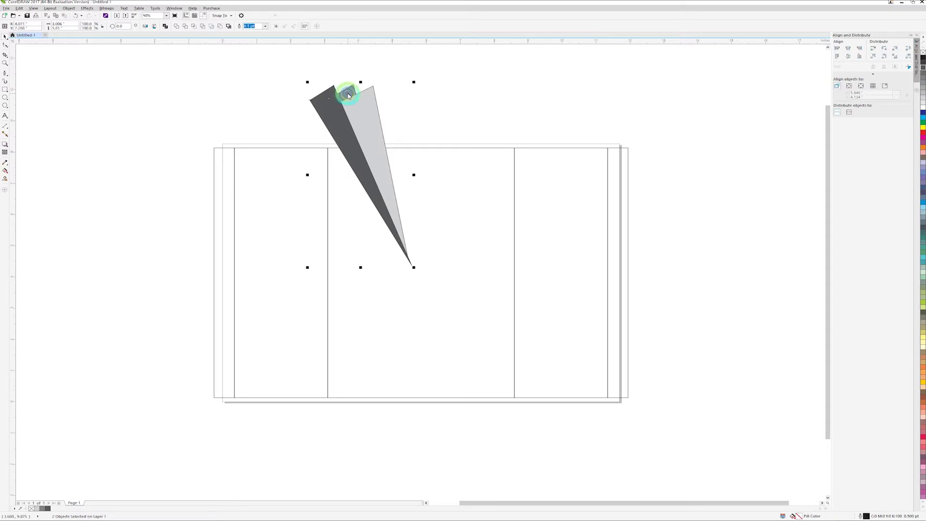
pyautogui.click(401, 104)
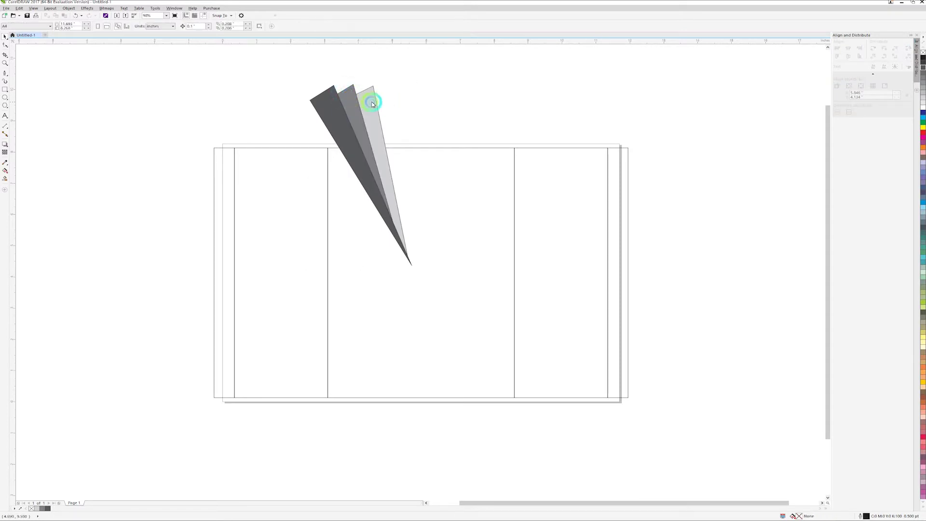
# Step: Move the grey wedges' top corners and the light grey blade's tip into alignment
pyautogui.click(347, 91)
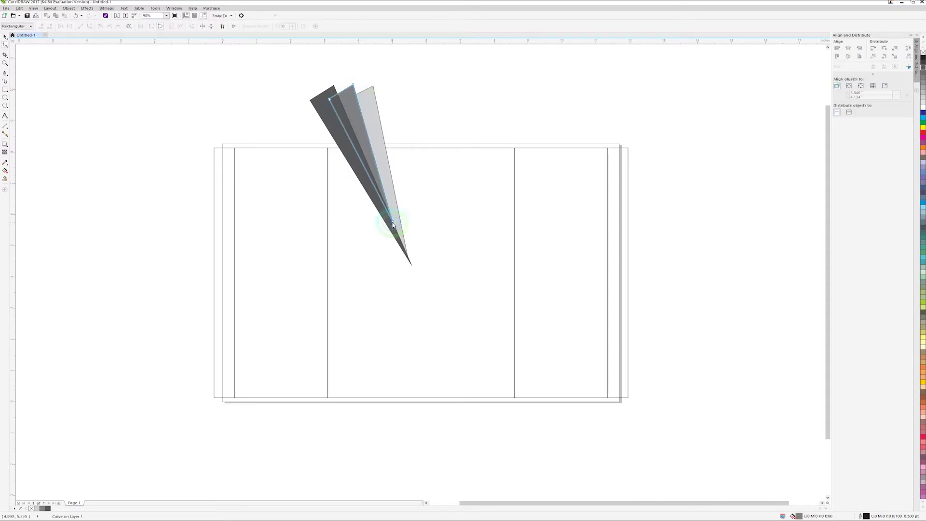
pyautogui.moveTo(352, 85); pyautogui.dragTo(343, 91)
pyautogui.press('space')
pyautogui.press('space')
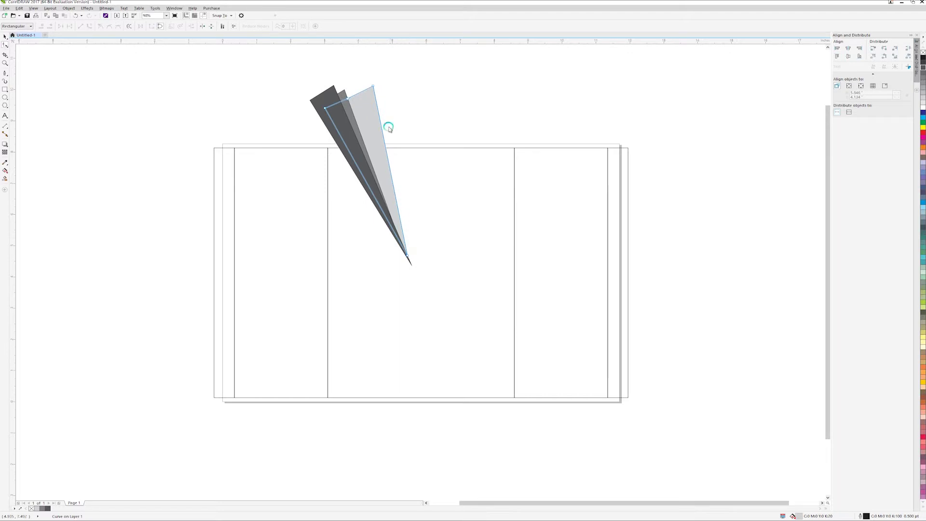
pyautogui.click(348, 100)
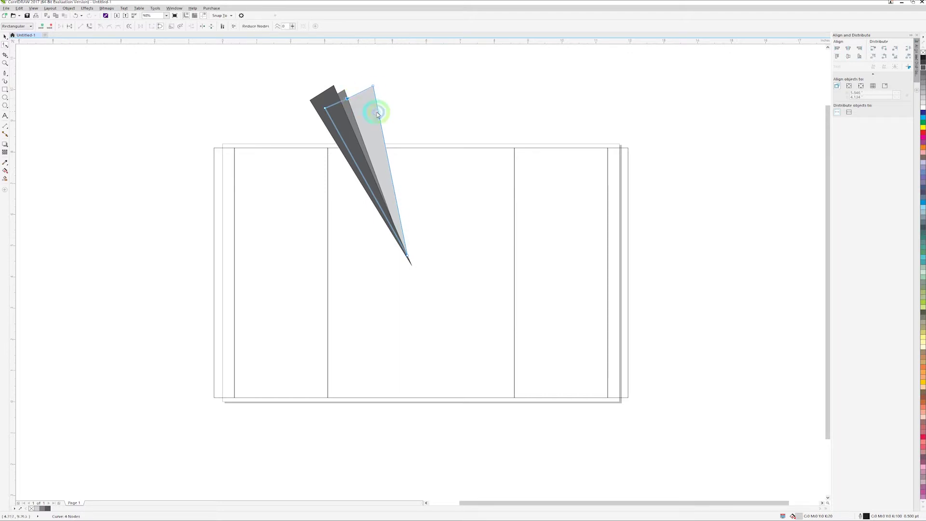
pyautogui.moveTo(372, 88); pyautogui.dragTo(358, 93)
pyautogui.press('space')
pyautogui.click(410, 113)
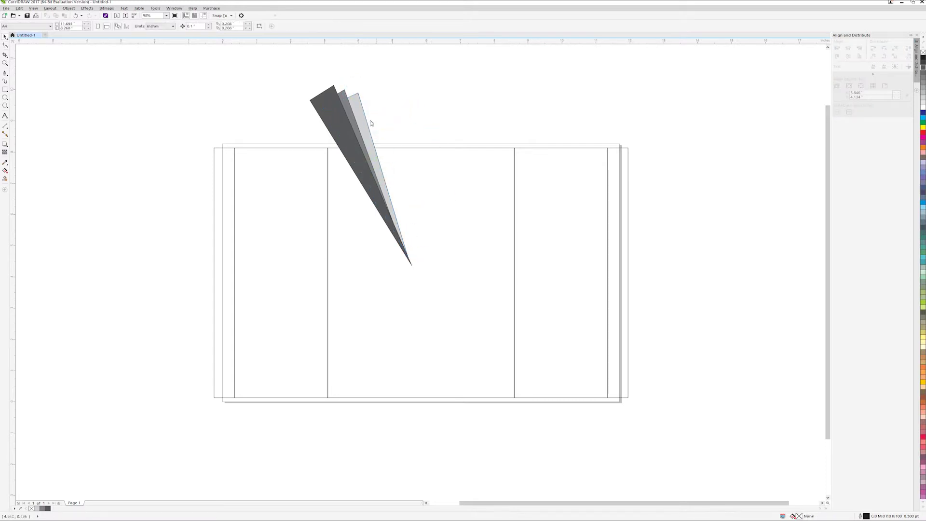
pyautogui.click(359, 105)
pyautogui.moveTo(406, 256); pyautogui.dragTo(401, 246)
pyautogui.press('space')
pyautogui.keyDown('shift'); pyautogui.click(337, 93); pyautogui.keyUp('shift')
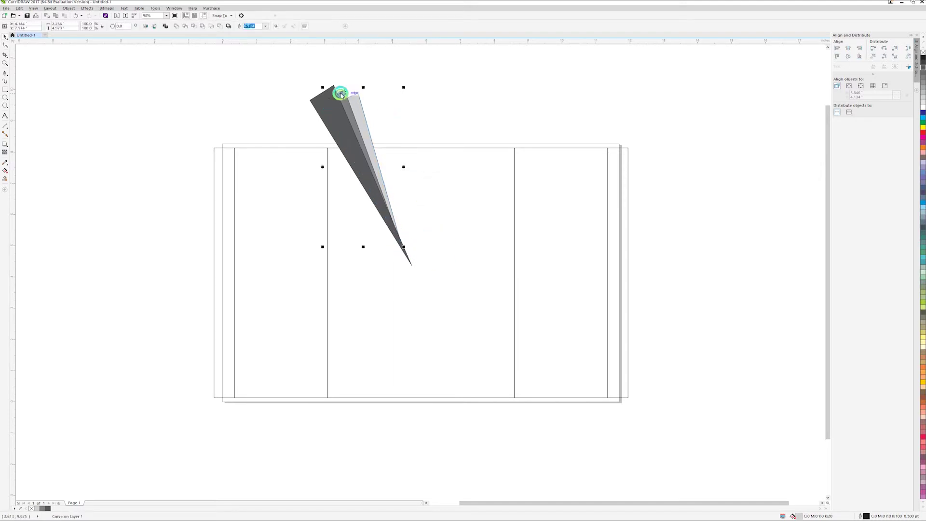
pyautogui.click(462, 83)
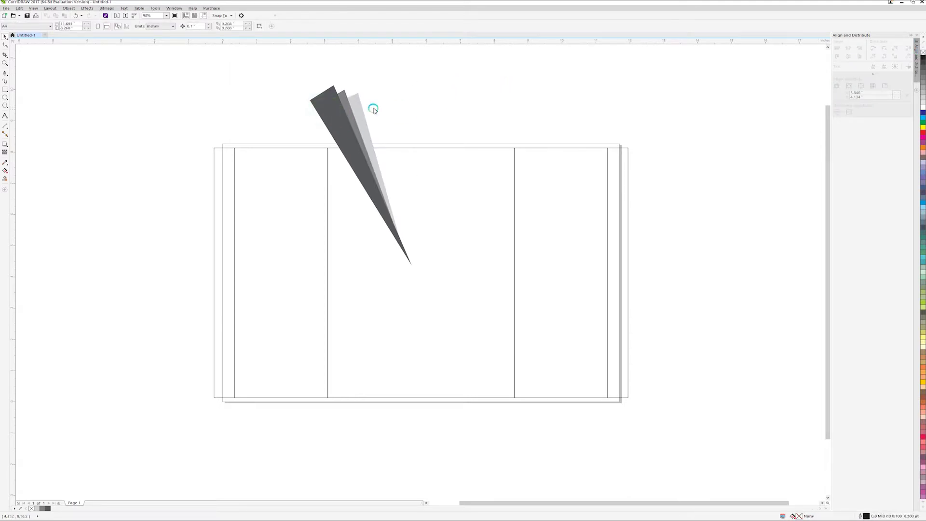
# Step: Draw a fourth blade with the Bezier tool, filled 50% Black with no outline
pyautogui.click(357, 103)
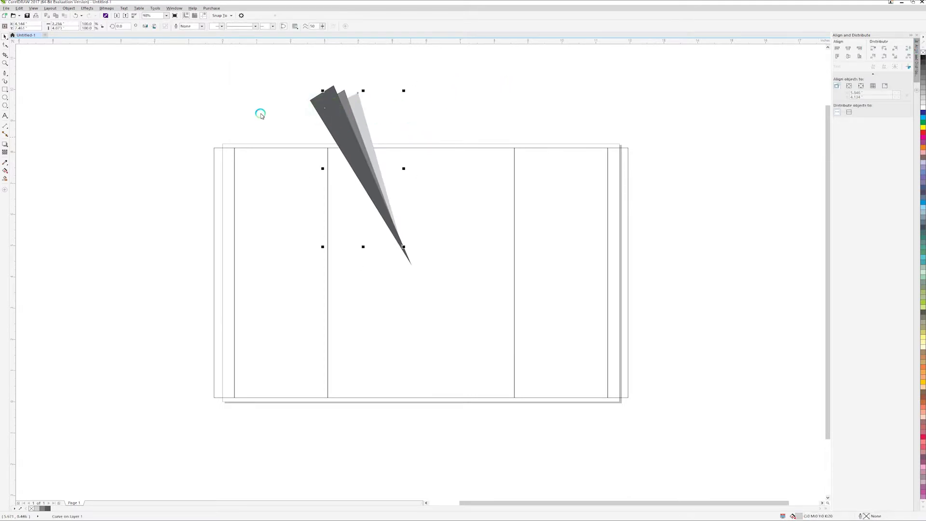
pyautogui.press('F5')
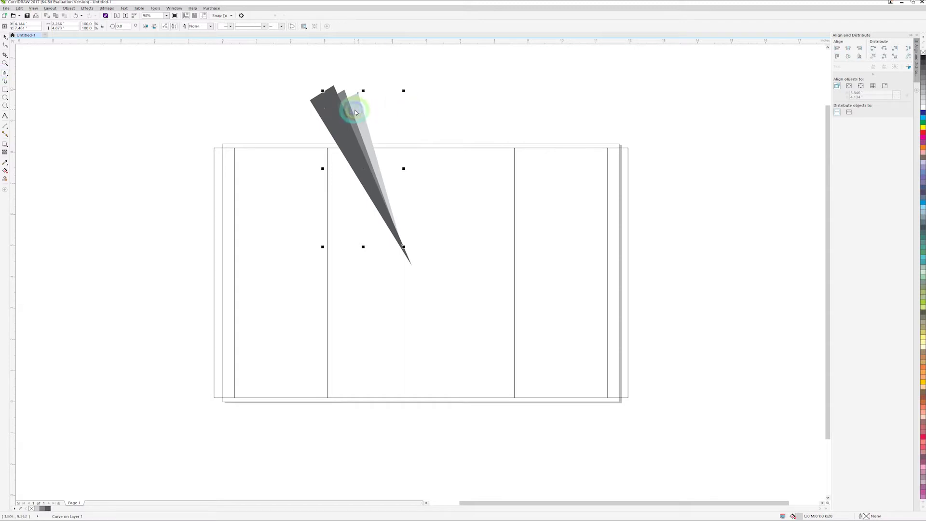
pyautogui.click(354, 103)
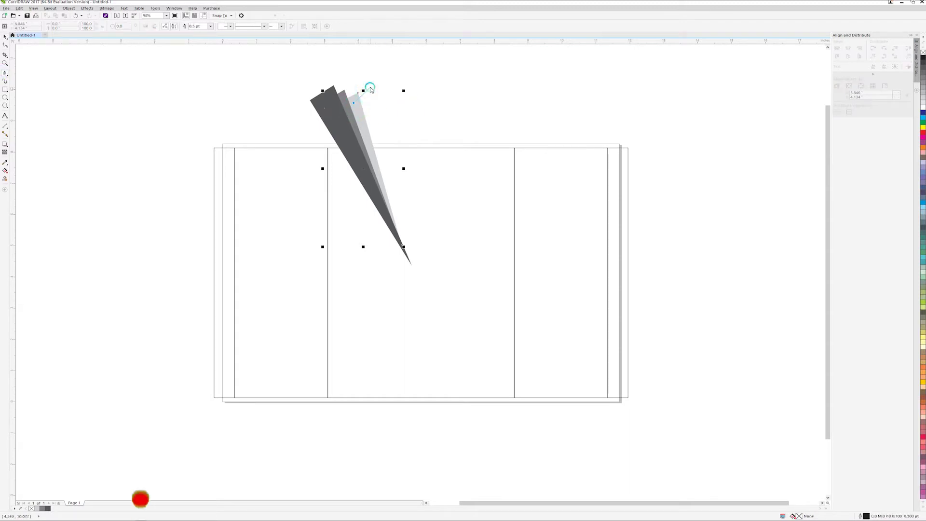
pyautogui.click(370, 87)
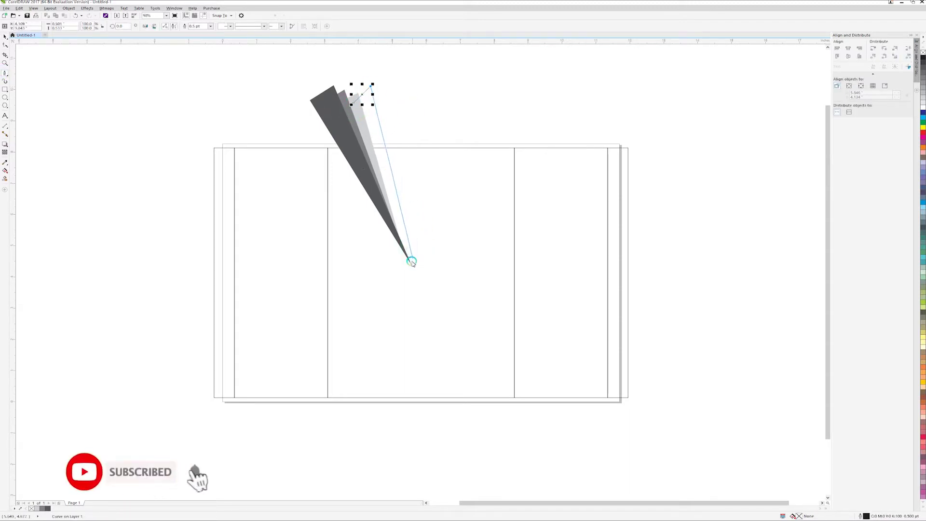
pyautogui.click(412, 265)
pyautogui.click(355, 158)
pyautogui.click(354, 103)
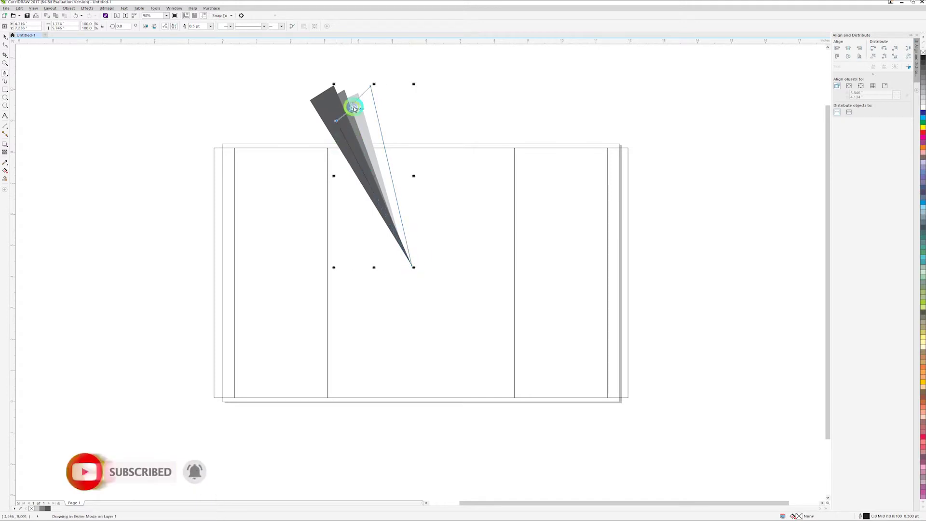
pyautogui.click(922, 83)
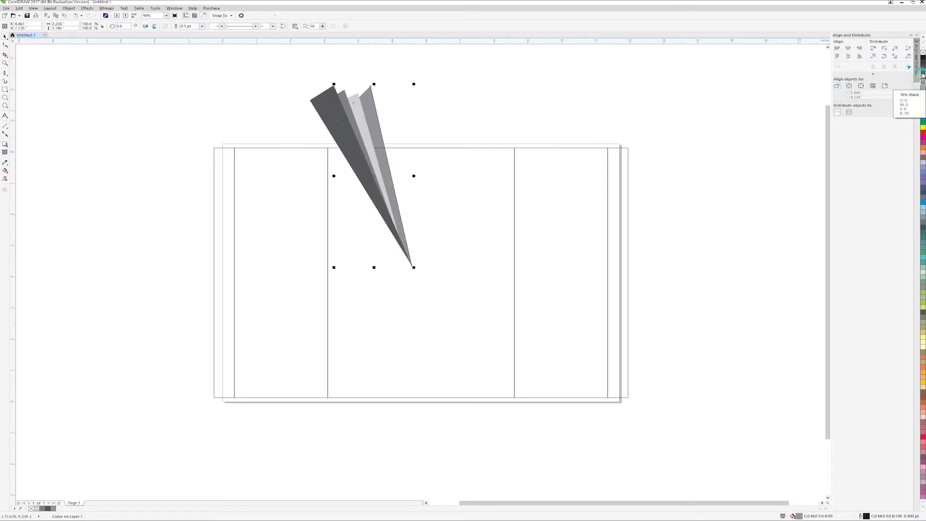
pyautogui.rightClick(922, 53)
# Step: Move the blades' tip nodes so all four converge on one shared point
pyautogui.click(466, 103)
pyautogui.press('F10')
pyautogui.click(356, 93)
pyautogui.click(407, 246)
pyautogui.moveTo(402, 246); pyautogui.dragTo(409, 255)
pyautogui.press('space')
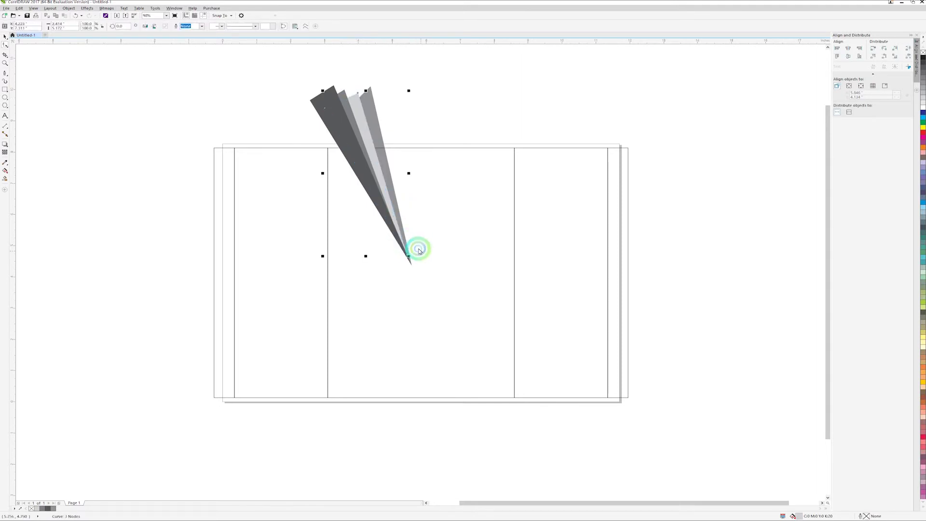
pyautogui.moveTo(489, 296); pyautogui.dragTo(490, 296)
pyautogui.press('F10')
pyautogui.moveTo(387, 309); pyautogui.dragTo(394, 328)
pyautogui.press('space')
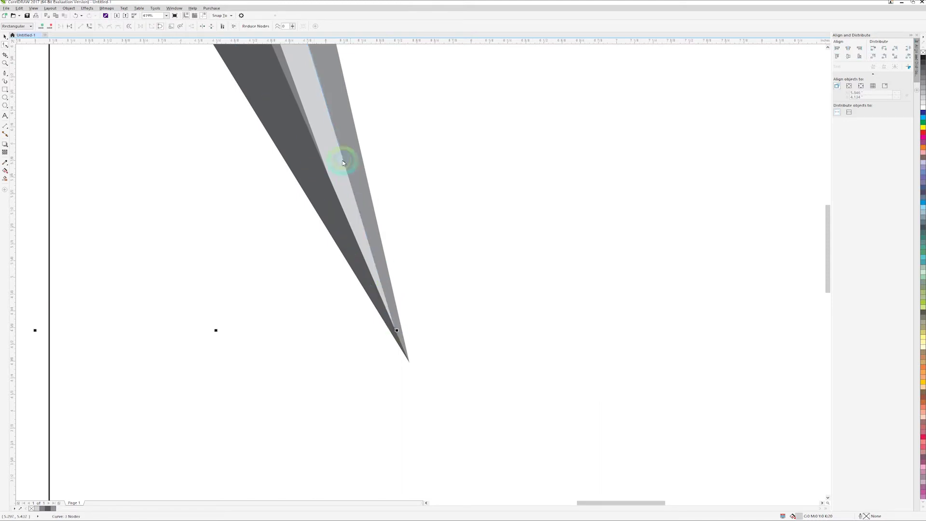
pyautogui.press('F10')
pyautogui.moveTo(328, 176); pyautogui.dragTo(360, 247)
pyautogui.press('space')
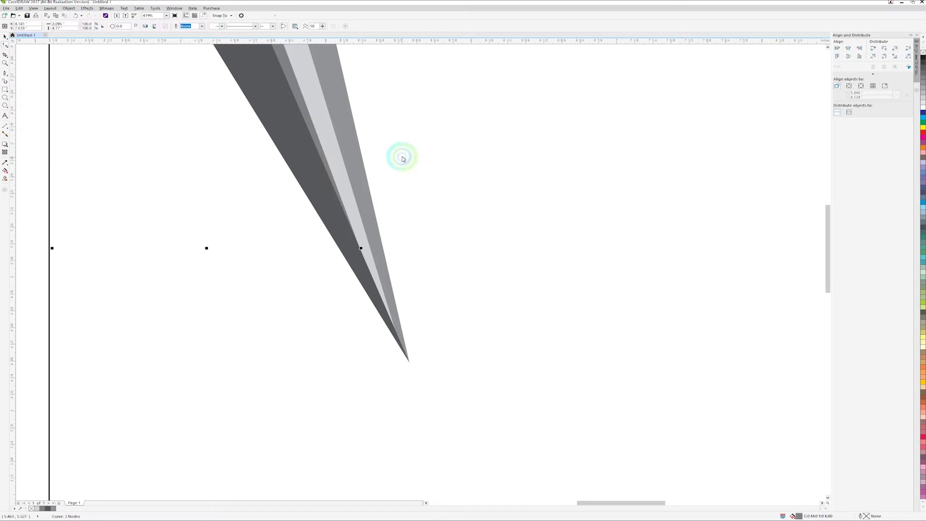
pyautogui.hotkey('shift', 'F4')
# Step: Reshape the light grey blade's top nodes to realign the fan's upper corners
pyautogui.press('F10')
pyautogui.click(326, 79)
pyautogui.moveTo(327, 79)
pyautogui.mouseDown()
pyautogui.moveTo(336, 72)
pyautogui.moveTo(330, 56)
pyautogui.mouseUp()
pyautogui.press('F10')
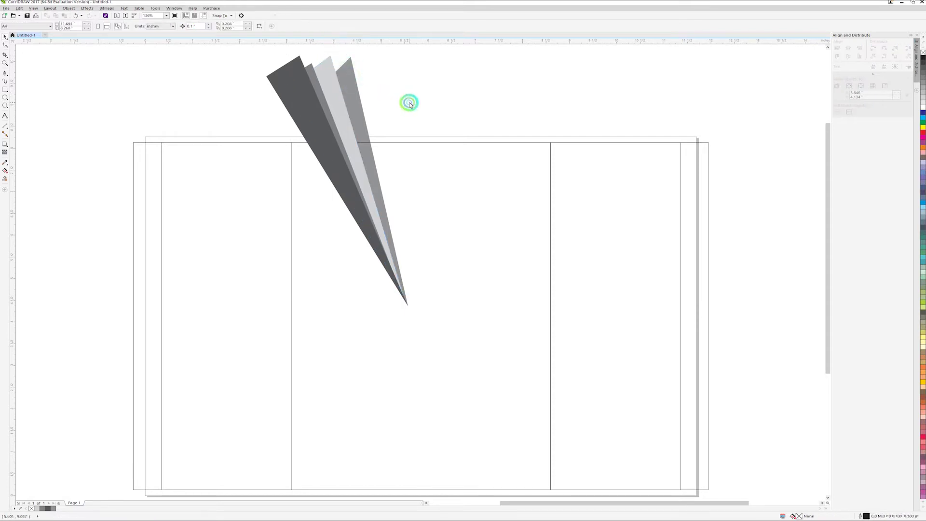
pyautogui.click(350, 59)
pyautogui.moveTo(351, 59); pyautogui.dragTo(341, 74)
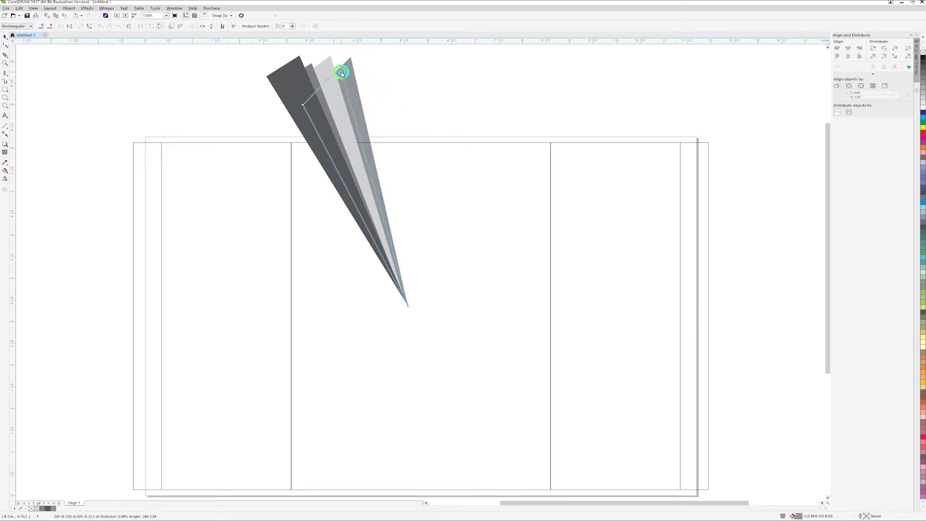
pyautogui.moveTo(341, 73); pyautogui.dragTo(346, 67)
pyautogui.press('space')
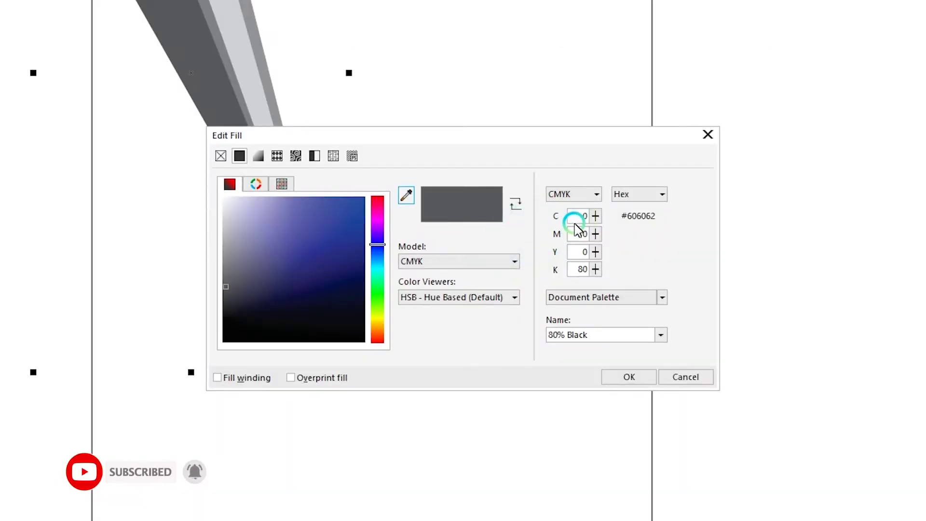
pyautogui.doubleClick(584, 216)
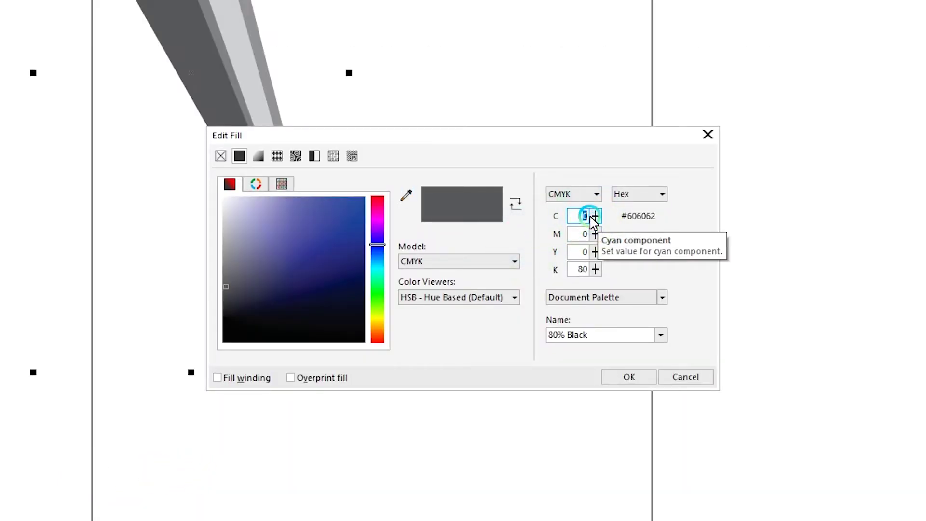
# Step: Fill the widest front blade with a gold CMYK colour (magenta 42, yellow 100)
pyautogui.press('Tab')
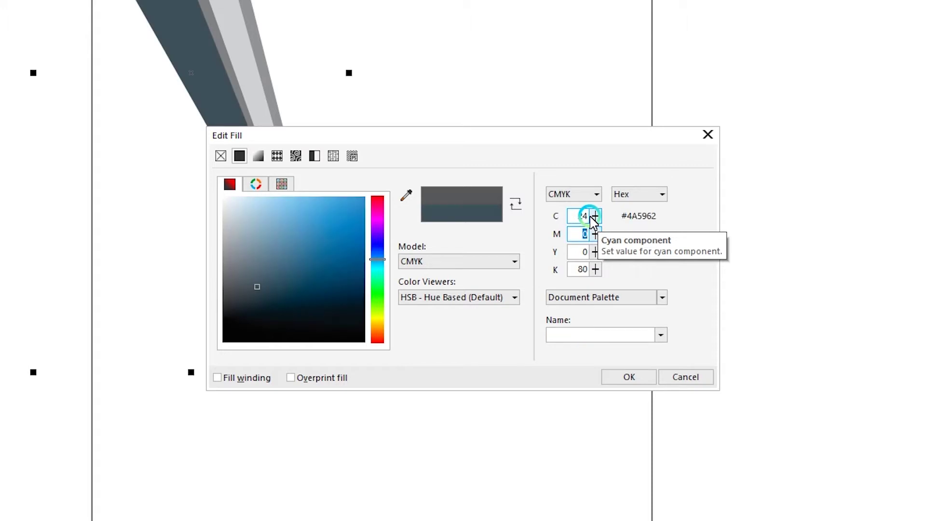
pyautogui.write('42')
pyautogui.press('Tab')
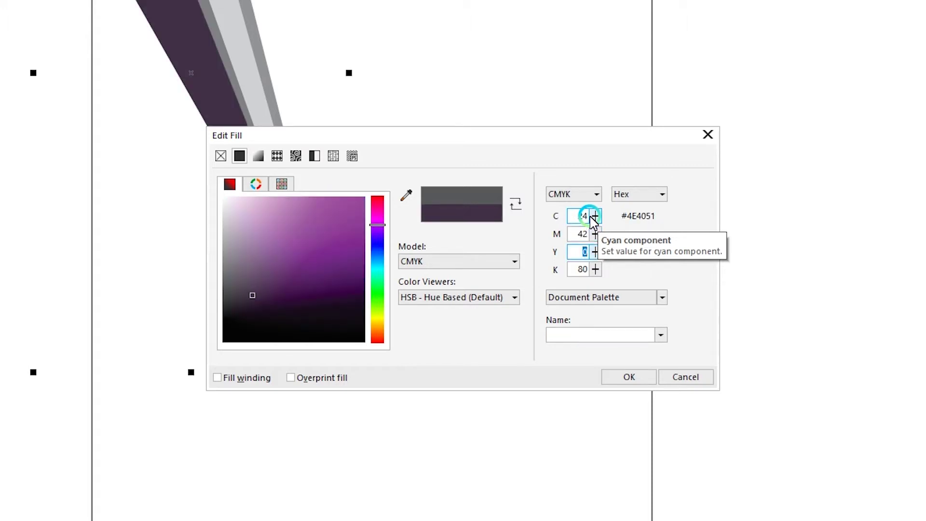
pyautogui.write('0')
pyautogui.press('Tab')
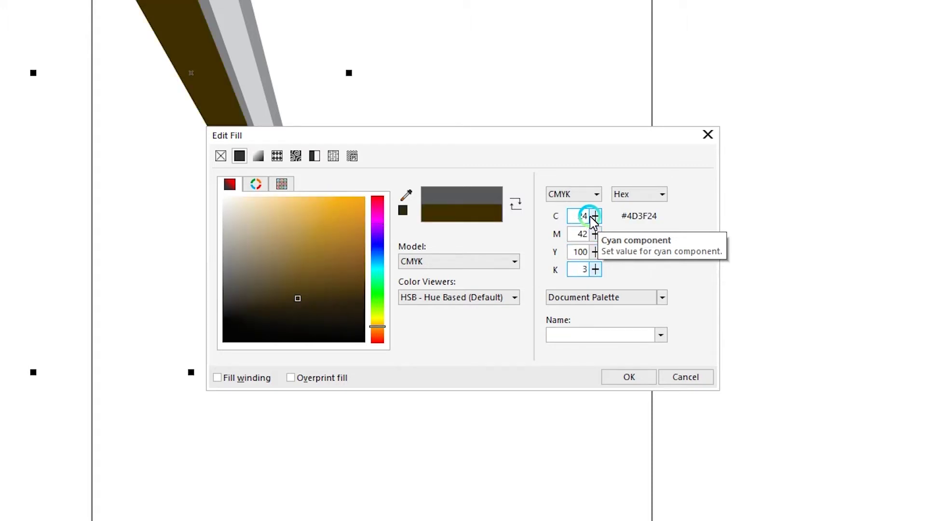
pyautogui.click(591, 218)
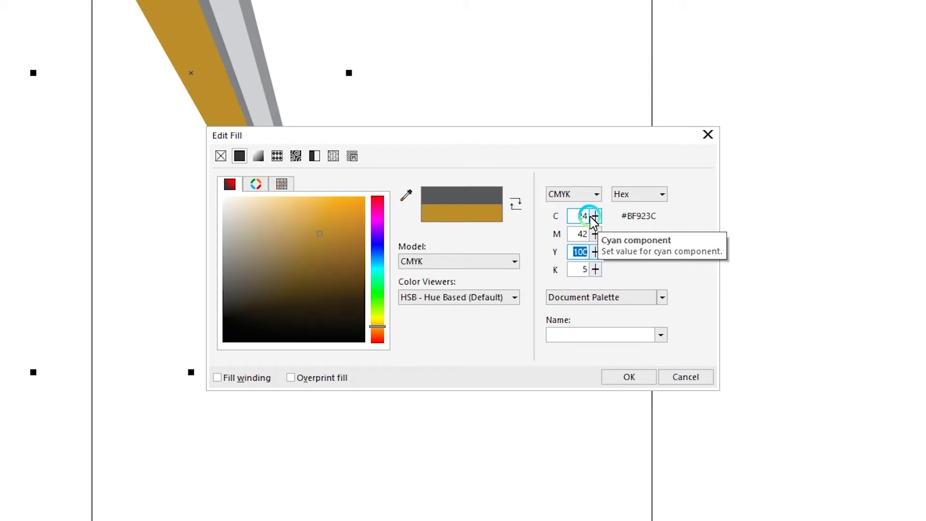
pyautogui.click(539, 311)
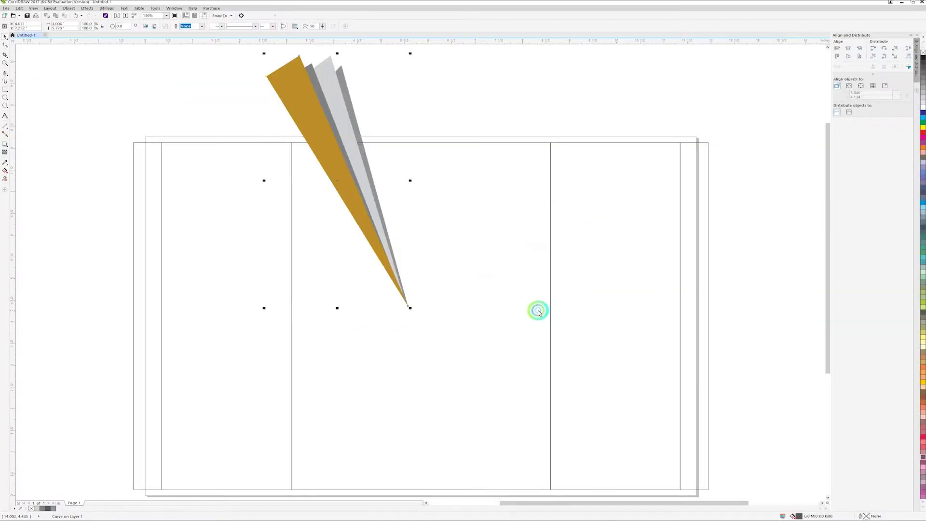
pyautogui.click(437, 109)
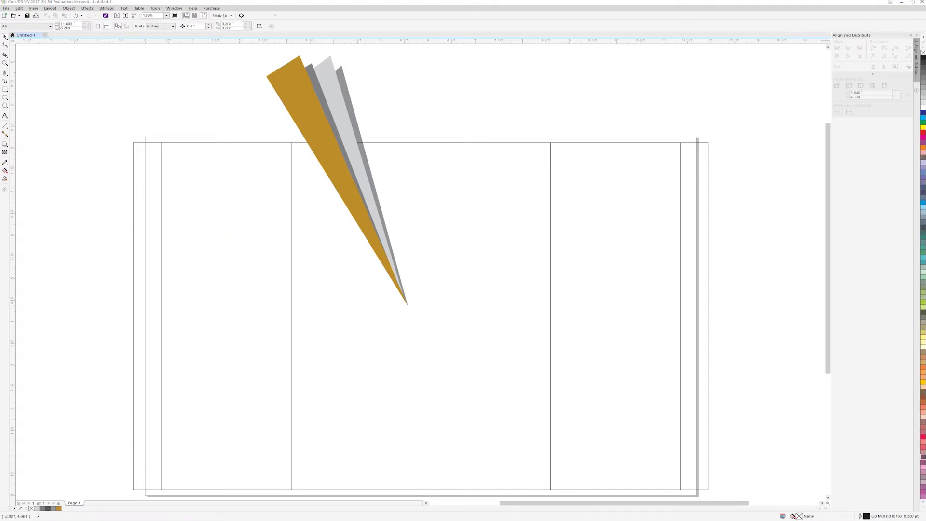
# Step: Fill the blade beside it dark brown, C0 M33 Y100 K60
pyautogui.click(314, 71)
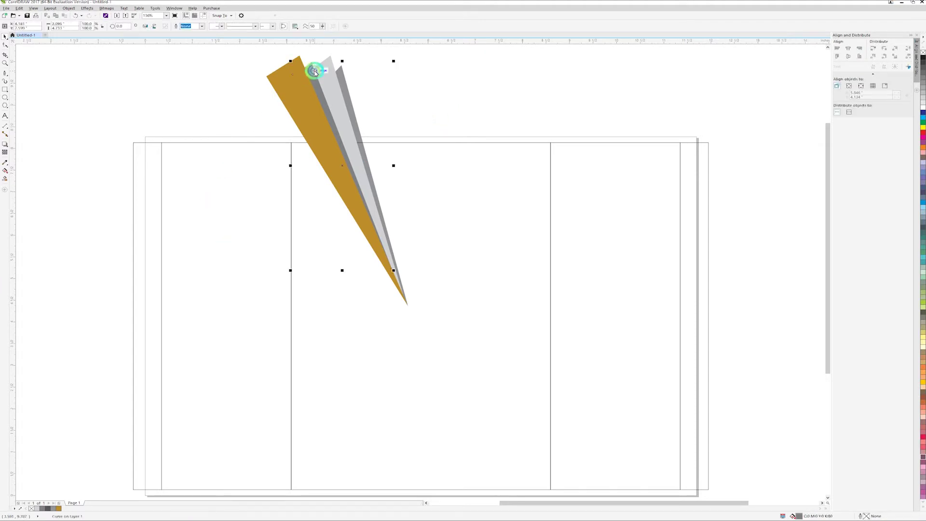
pyautogui.click(800, 512)
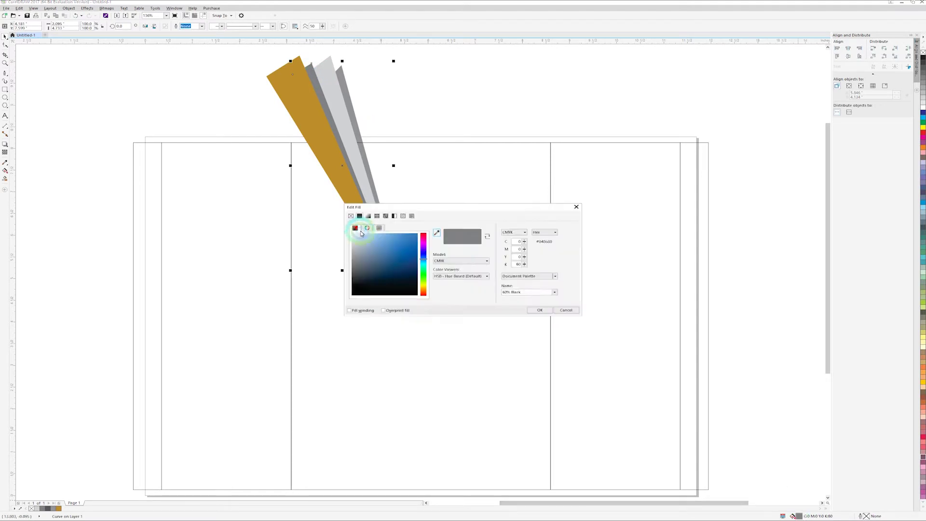
pyautogui.moveTo(572, 217); pyautogui.dragTo(627, 223)
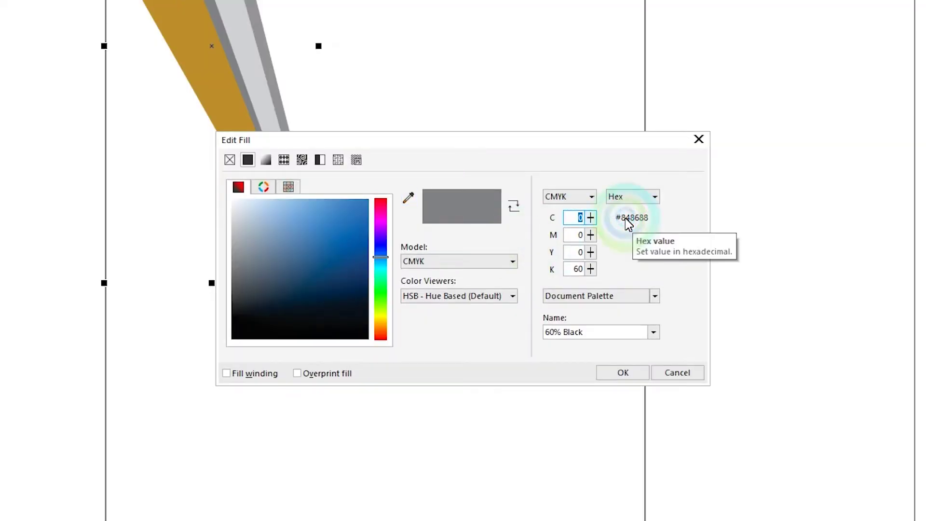
pyautogui.write('1')
pyautogui.press('Tab')
pyautogui.write('3')
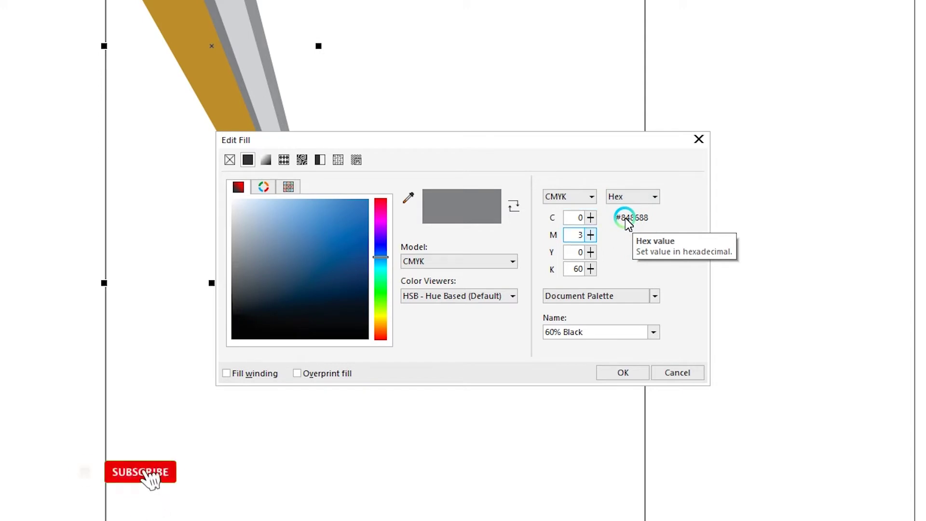
pyautogui.write('3')
pyautogui.press('Tab')
pyautogui.write('100')
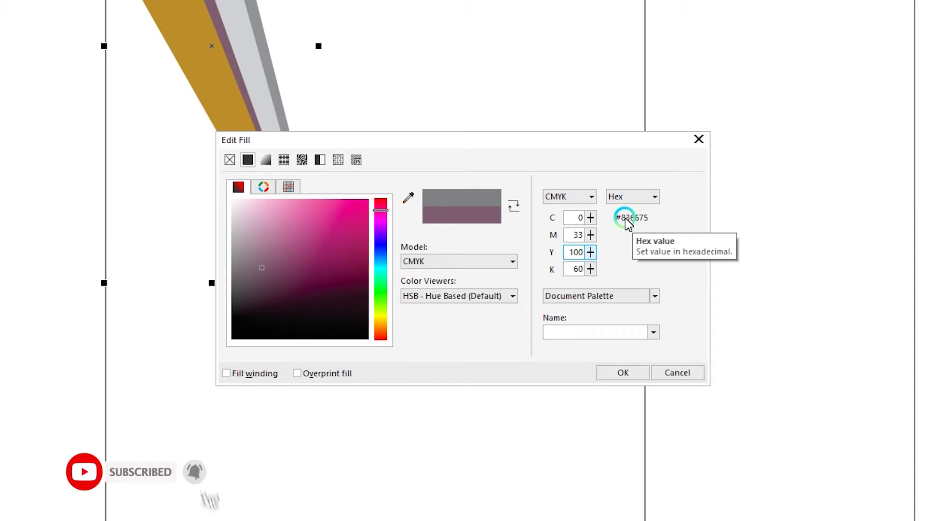
pyautogui.hotkey('shift', 'Tab')
pyautogui.press('Return')
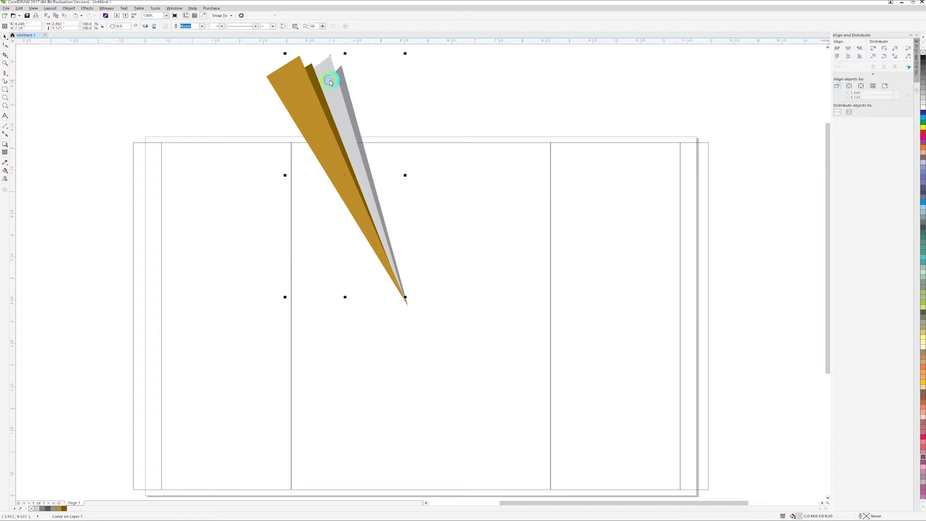
pyautogui.click(404, 78)
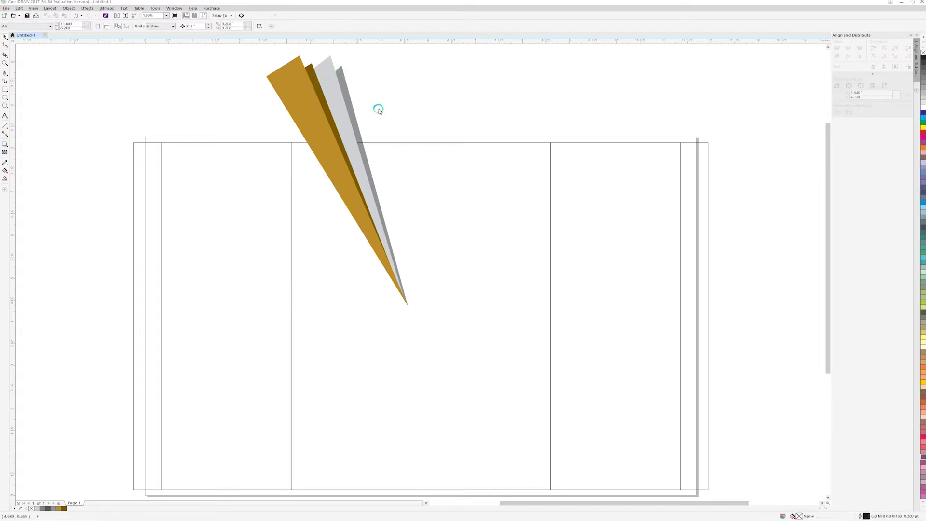
# Step: Fill the light grey blade with a light green CMYK colour, cyan 47
pyautogui.click(329, 85)
pyautogui.doubleClick(798, 516)
pyautogui.write('47')
pyautogui.press('Tab')
pyautogui.press('Tab')
pyautogui.write('1')
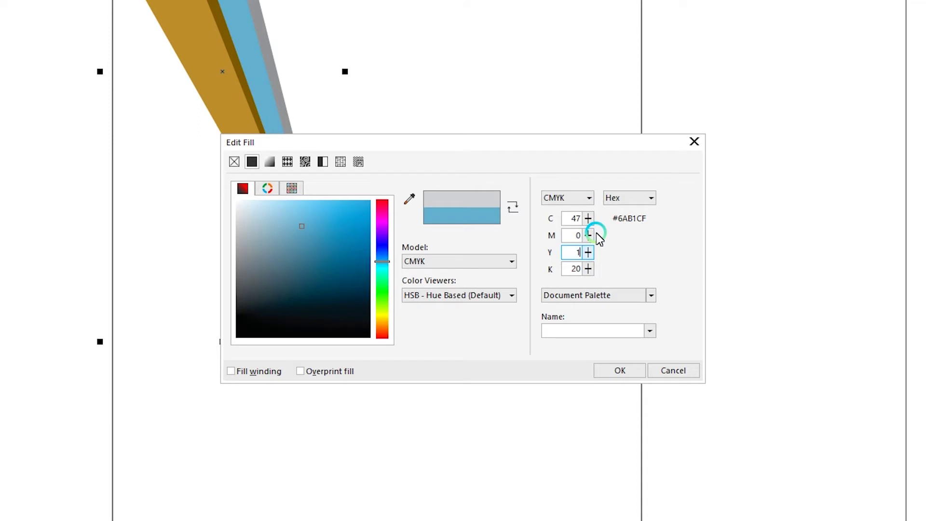
pyautogui.press('Tab')
pyautogui.write('0')
pyautogui.hotkey('shift', 'Tab')
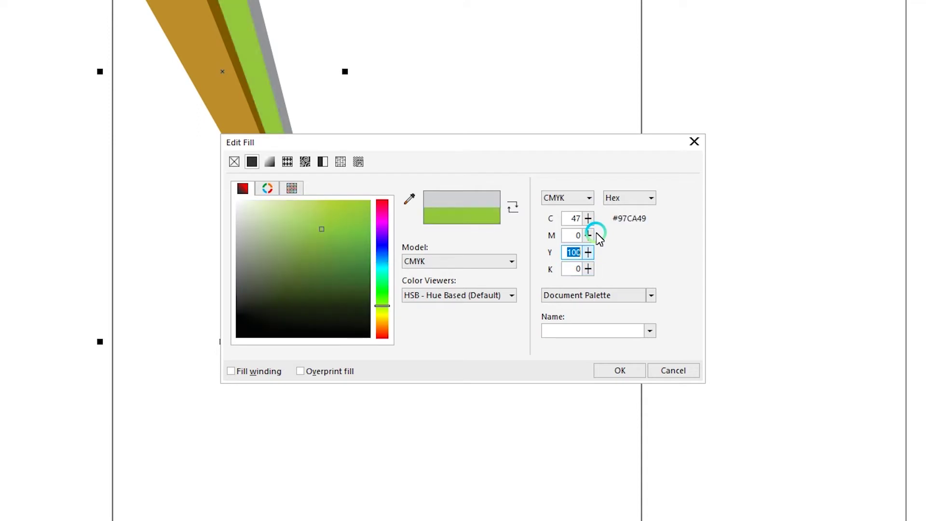
pyautogui.press('Return')
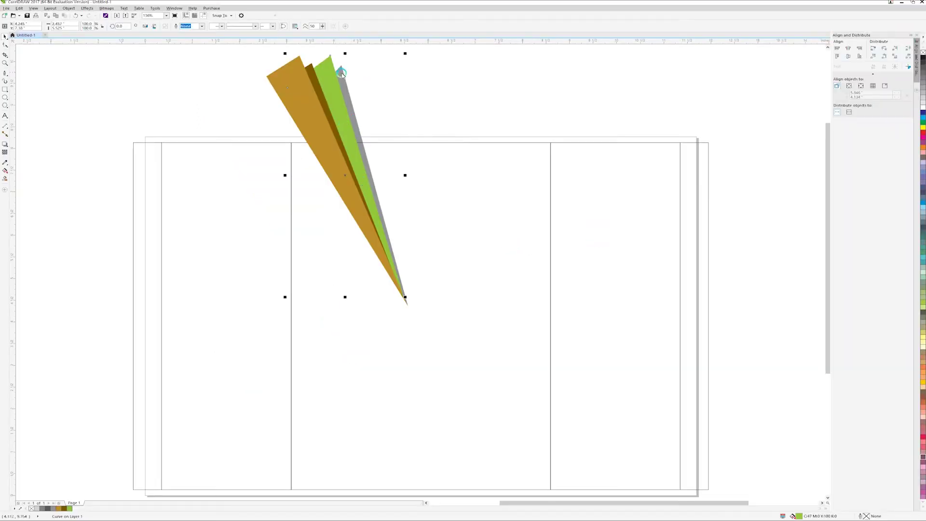
# Step: Recolour the grey blade green by sampling the brown and shifting its hue, then select all four
pyautogui.doubleClick(799, 516)
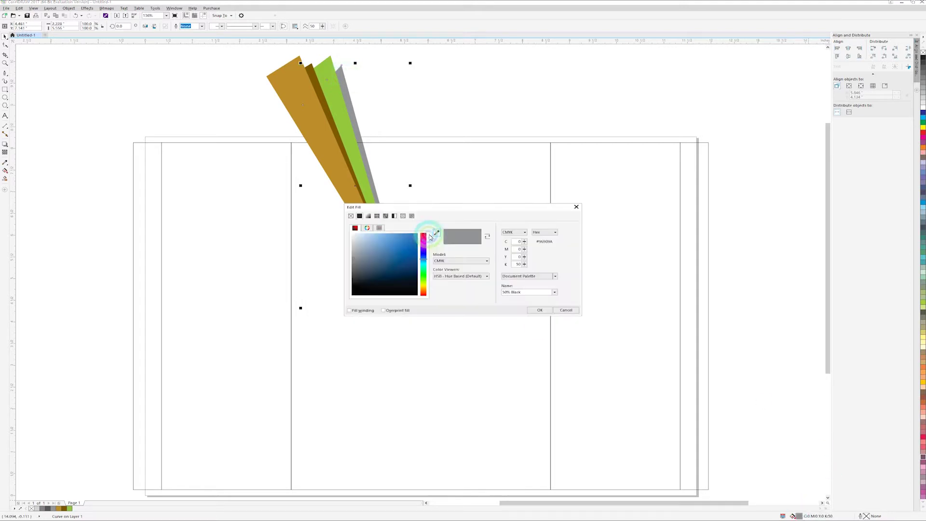
pyautogui.click(436, 233)
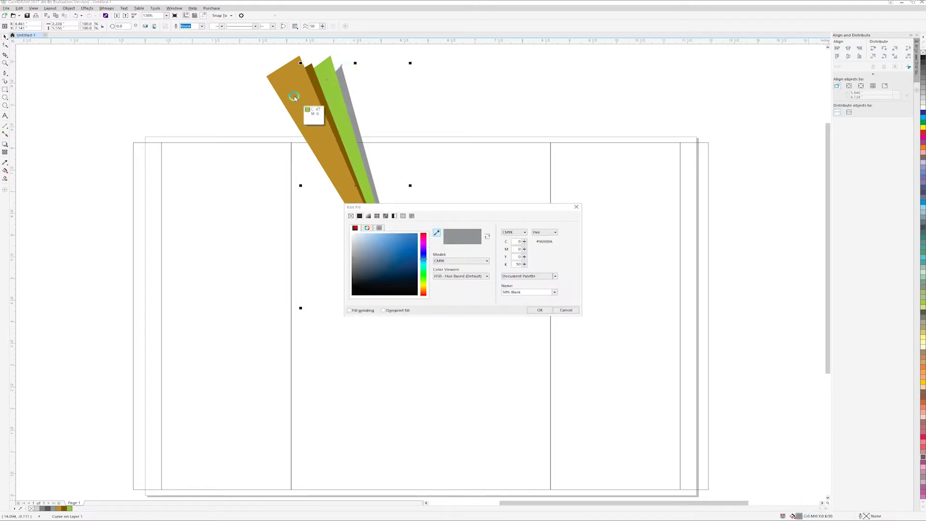
pyautogui.click(285, 83)
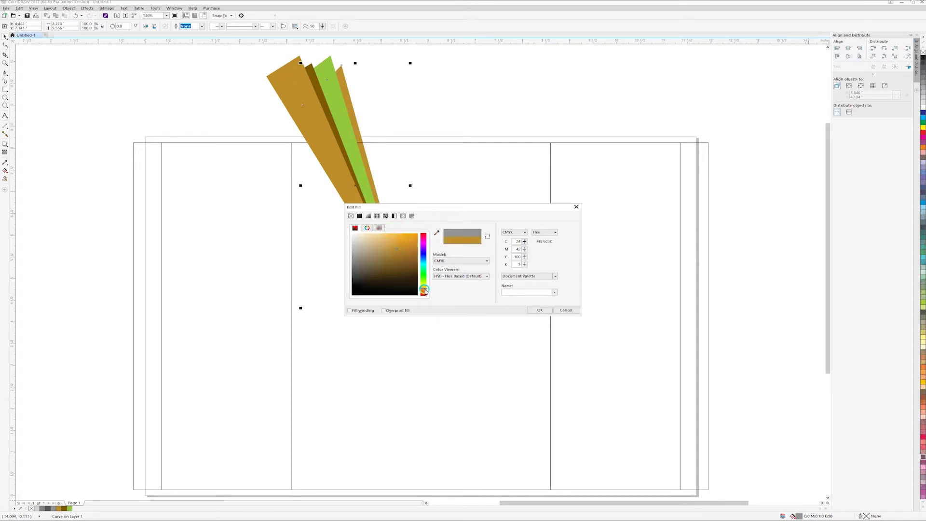
pyautogui.moveTo(424, 290); pyautogui.dragTo(425, 279)
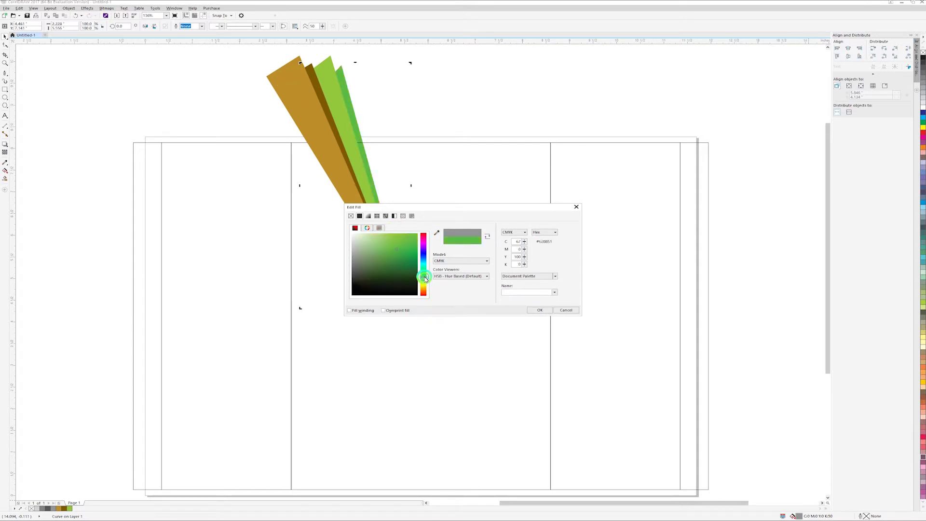
pyautogui.click(535, 309)
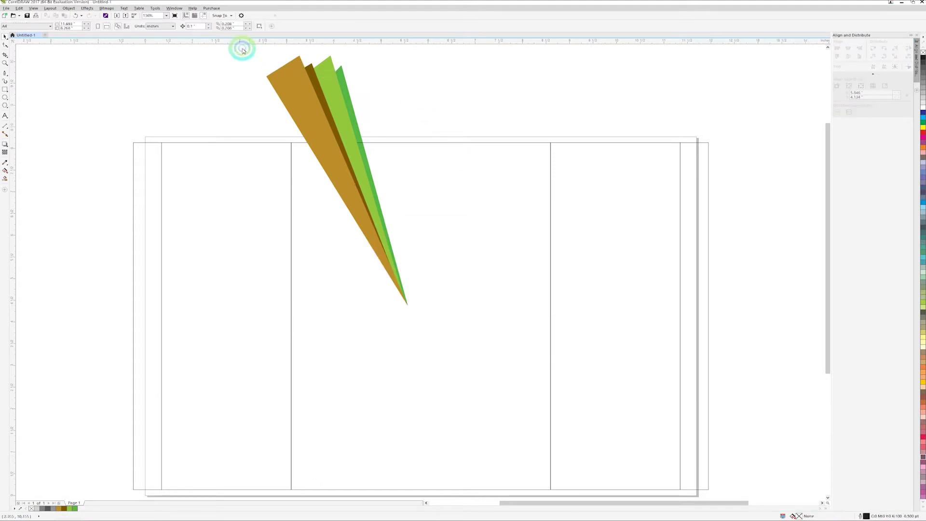
pyautogui.moveTo(242, 45); pyautogui.dragTo(444, 331)
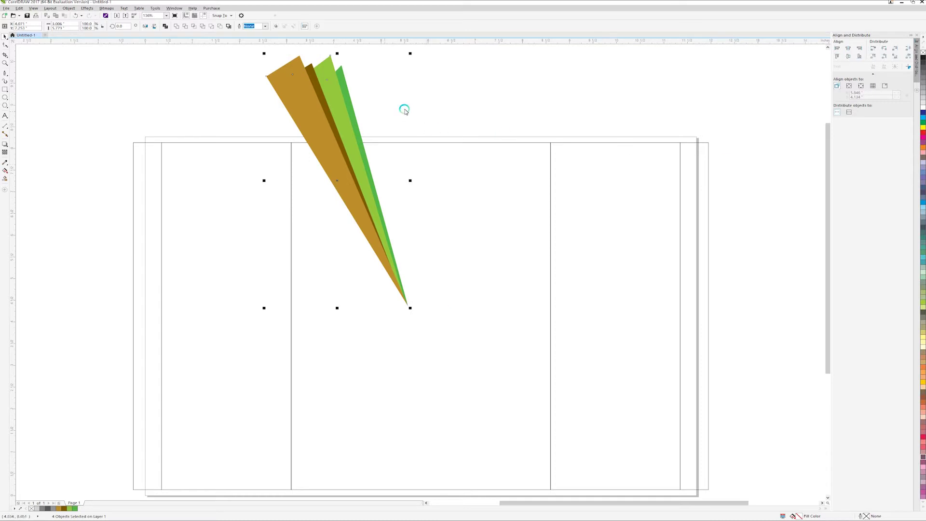
# Step: Select the four strips and move their rotation centre to the bottom tip
pyautogui.scroll(-2, 320, 99)
pyautogui.moveTo(273, 68); pyautogui.dragTo(406, 224)
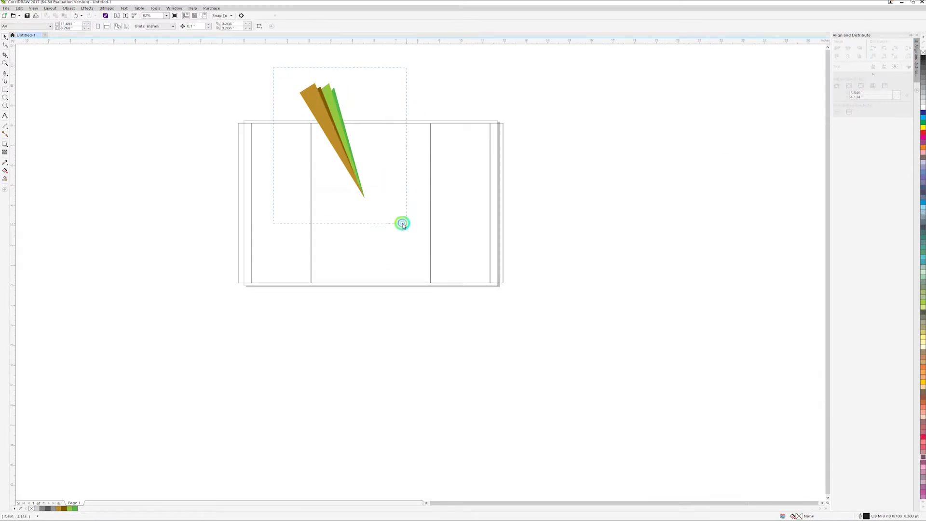
pyautogui.click(335, 132)
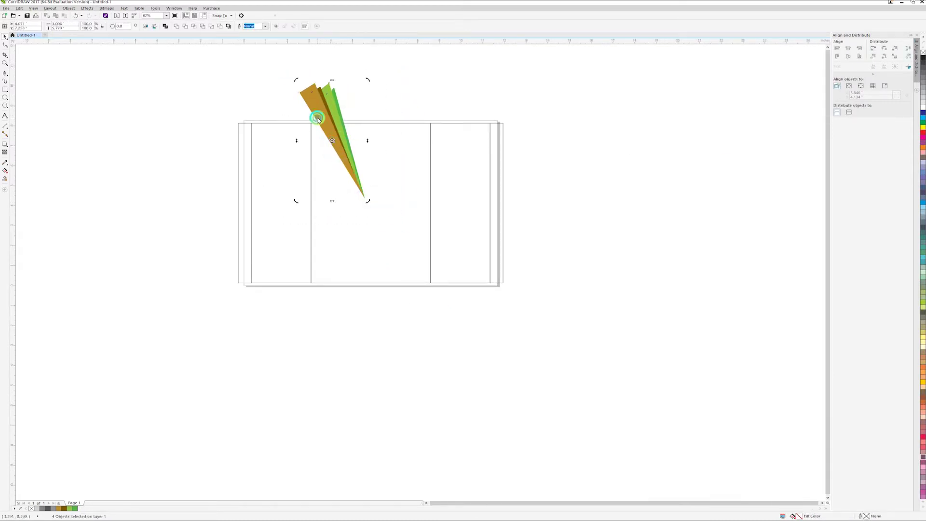
pyautogui.click(317, 118)
pyautogui.click(328, 121)
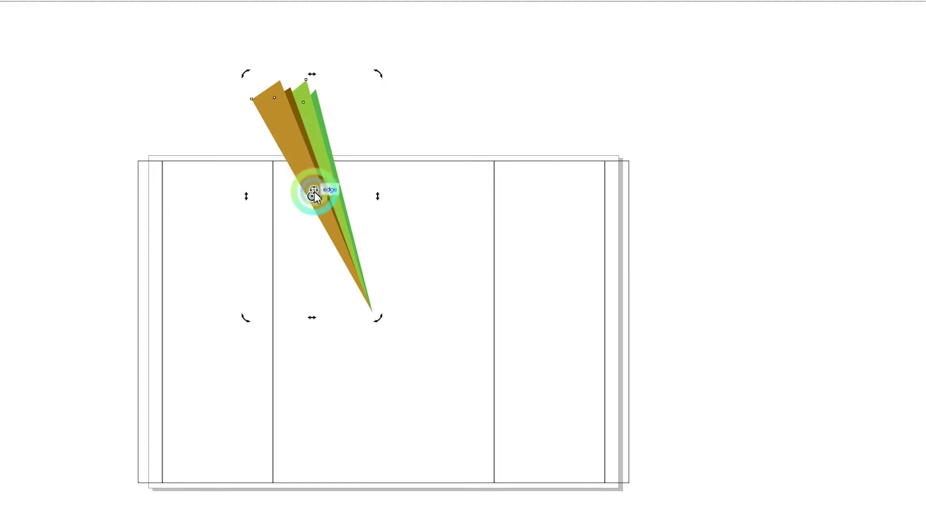
pyautogui.moveTo(312, 195); pyautogui.dragTo(372, 312)
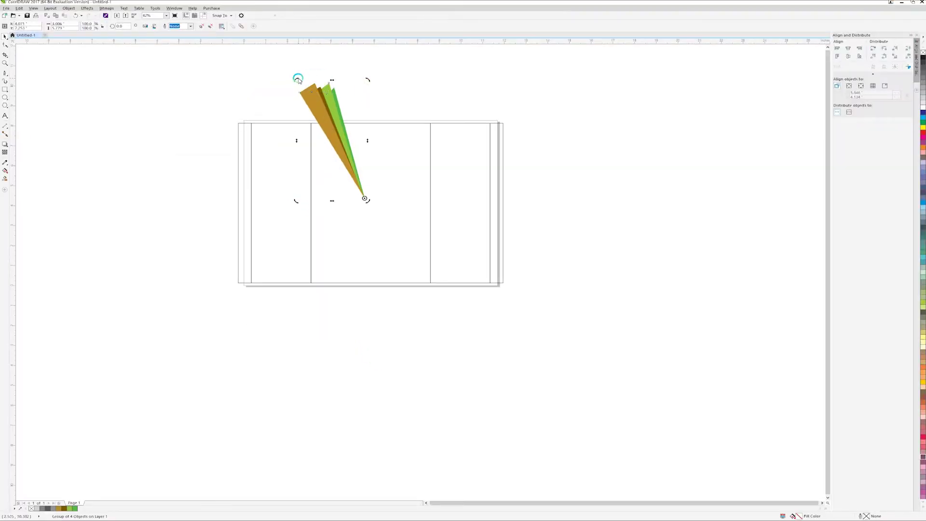
# Step: Repeat rotated copies around the tip into a full circle, then move the fan right of the page
pyautogui.moveTo(298, 79); pyautogui.dragTo(259, 96)
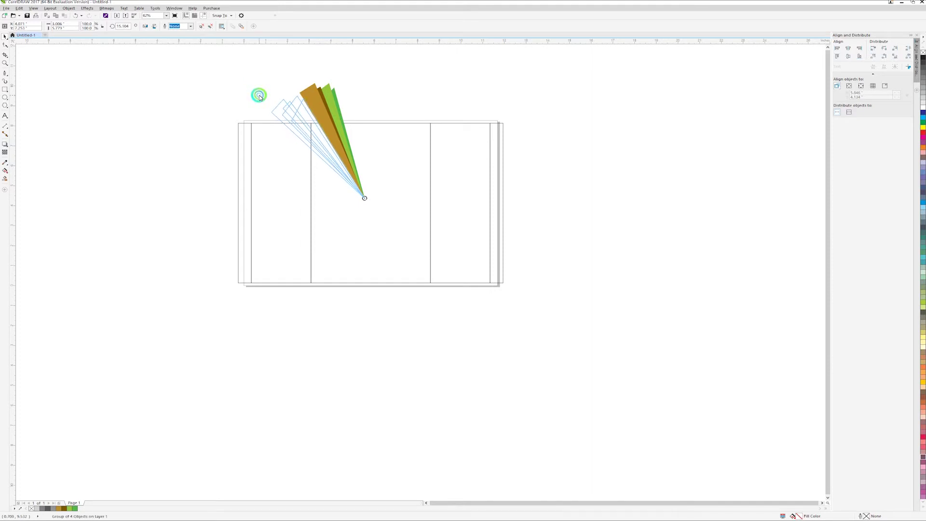
pyautogui.hotkey('ctrl', 'r')
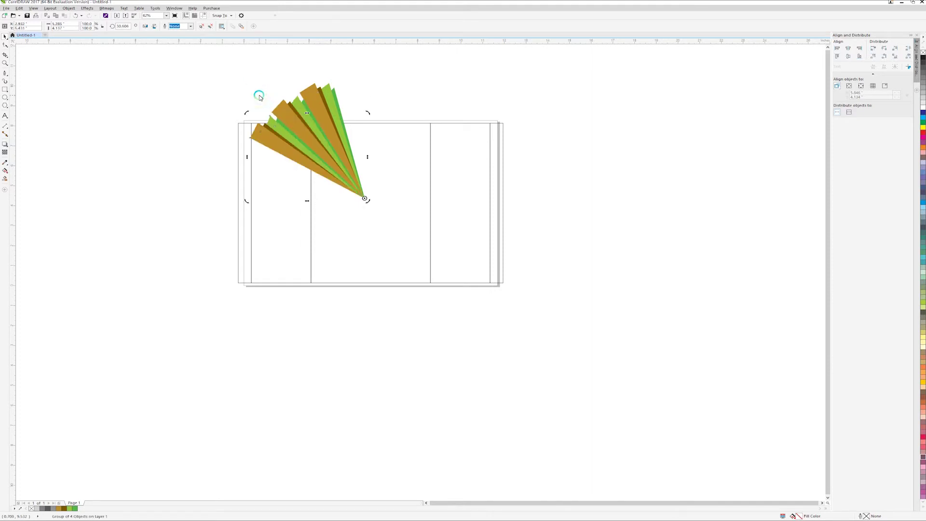
pyautogui.hotkey('ctrl', 'r')
pyautogui.hotkey('ctrl', 'r')
pyautogui.hotkey('ctrl', 'r')
pyautogui.hotkey('ctrl', 'r')
pyautogui.hotkey('ctrl', 'r')
pyautogui.hotkey('ctrl', 'r')
pyautogui.hotkey('ctrl', 'r')
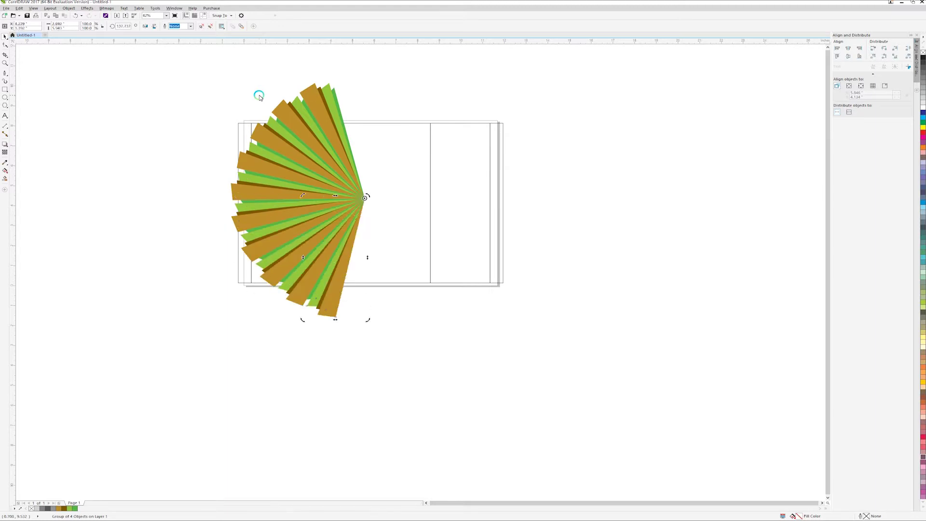
pyautogui.hotkey('ctrl', 'r')
pyautogui.hotkey('ctrl', 'r')
pyautogui.hotkey('ctrl', 'r')
pyautogui.hotkey('ctrl', 'r')
pyautogui.hotkey('ctrl', 'r')
pyautogui.hotkey('ctrl', 'r')
pyautogui.hotkey('ctrl', 'r')
pyautogui.hotkey('ctrl', 'r')
pyautogui.hotkey('ctrl', 'r')
pyautogui.hotkey('ctrl', 'r')
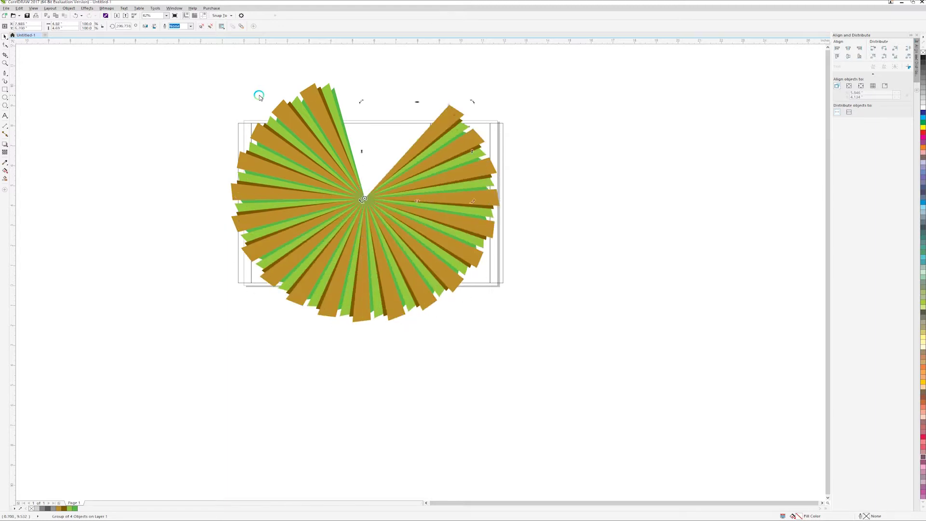
pyautogui.hotkey('ctrl', 'r')
pyautogui.hotkey('ctrl', 'r')
pyautogui.hotkey('ctrl', 'r')
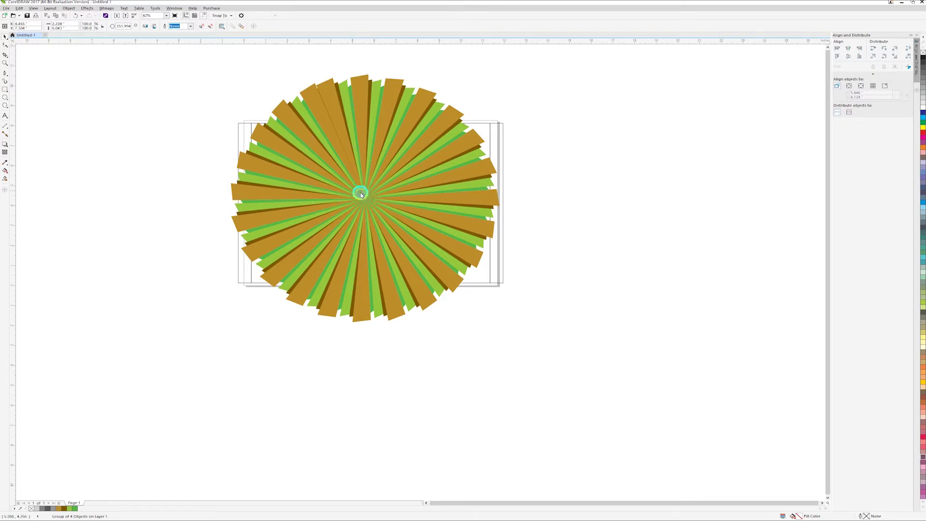
pyautogui.hotkey('ctrl', 'a')
pyautogui.moveTo(369, 201); pyautogui.dragTo(679, 202)
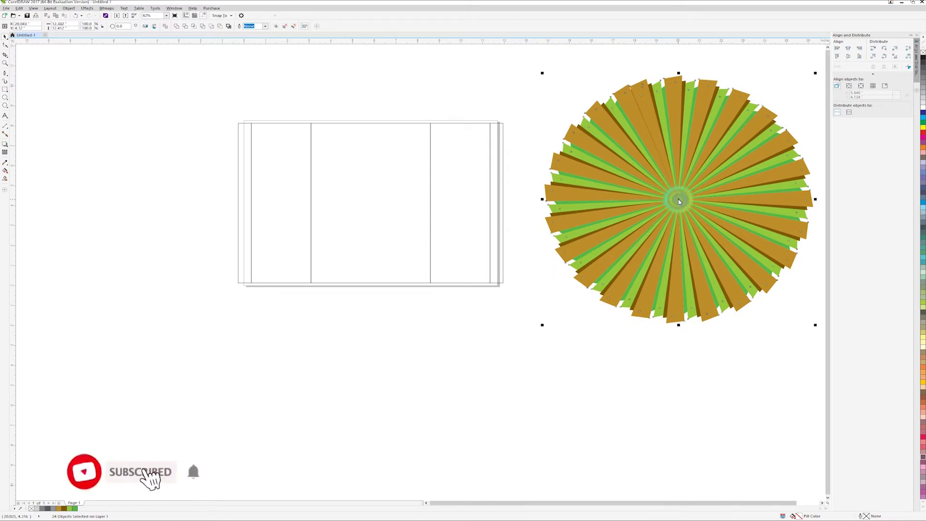
# Step: PowerClip the sunburst fan into the wrapper's middle rectangle and open its contents for editing
pyautogui.rightClick(676, 165)
pyautogui.click(678, 165)
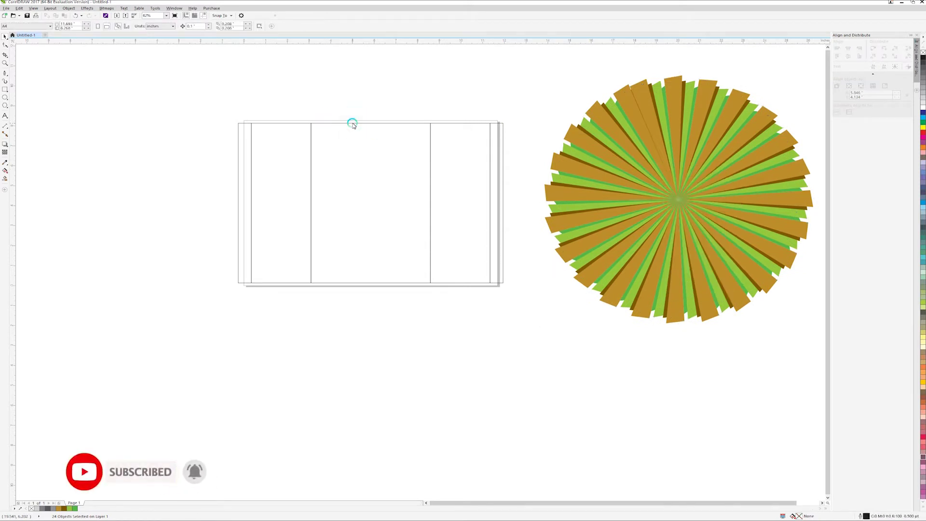
pyautogui.click(352, 124)
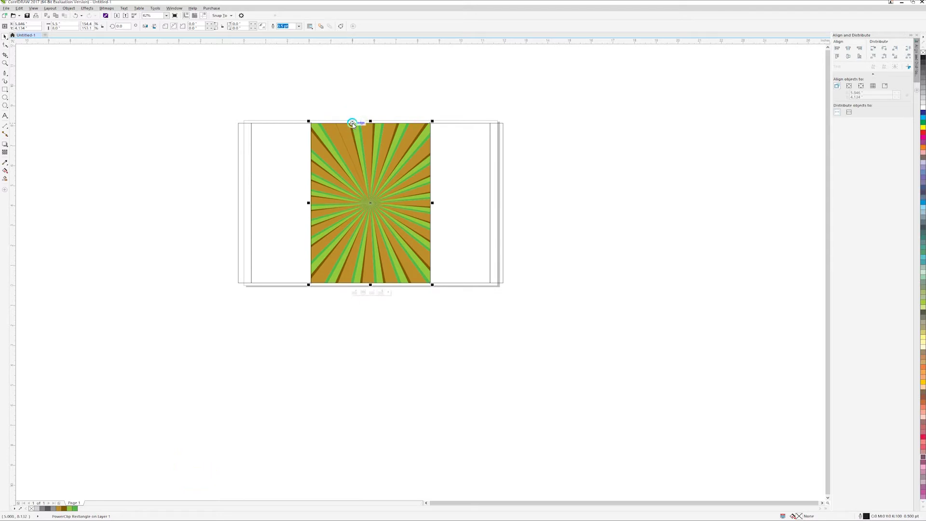
pyautogui.click(363, 105)
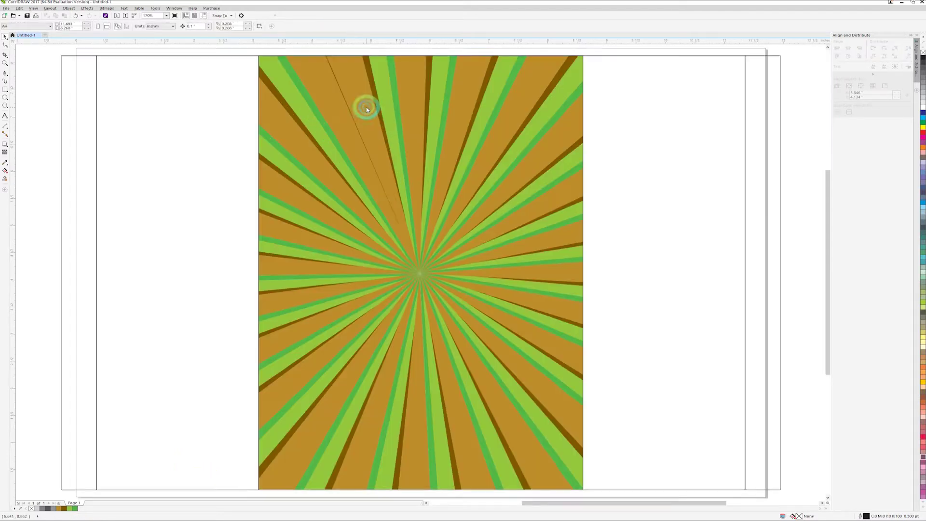
pyautogui.hotkey('shift', 'F4')
pyautogui.doubleClick(370, 163)
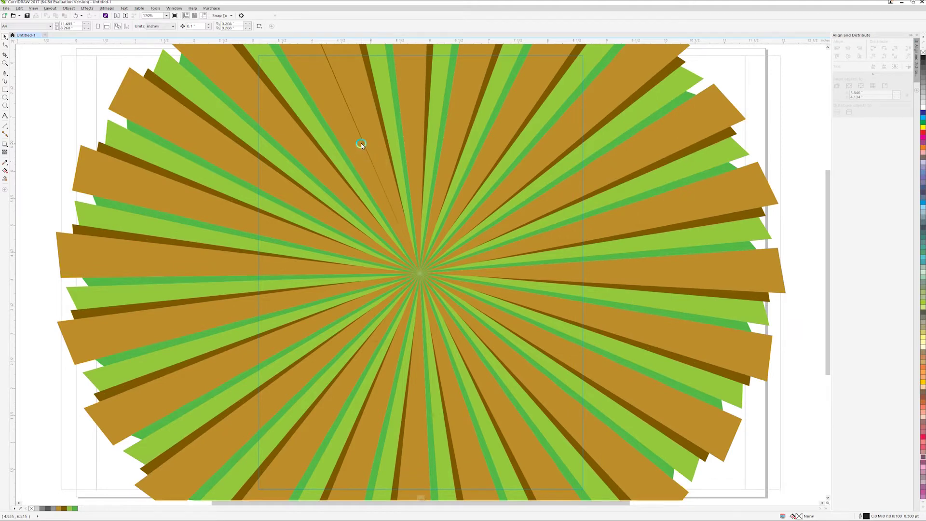
# Step: Draw a circle centred on the sunburst, filled white with no outline
pyautogui.scroll(-2, 360, 143)
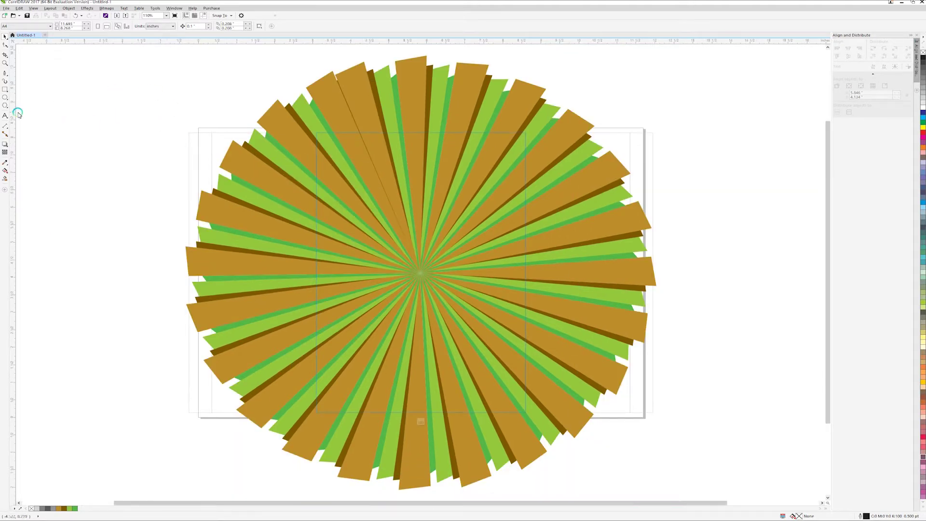
pyautogui.click(4, 98)
pyautogui.moveTo(371, 202); pyautogui.dragTo(479, 295)
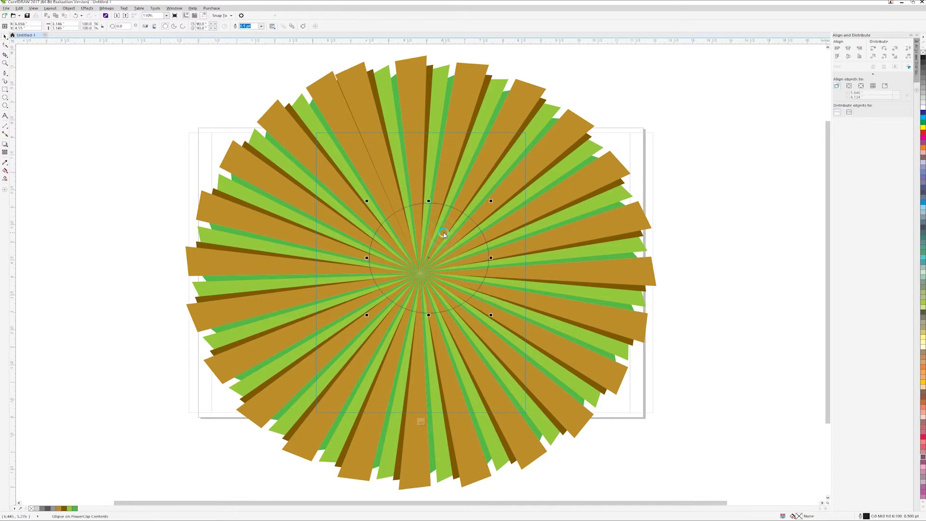
pyautogui.press('p')
pyautogui.click(921, 110)
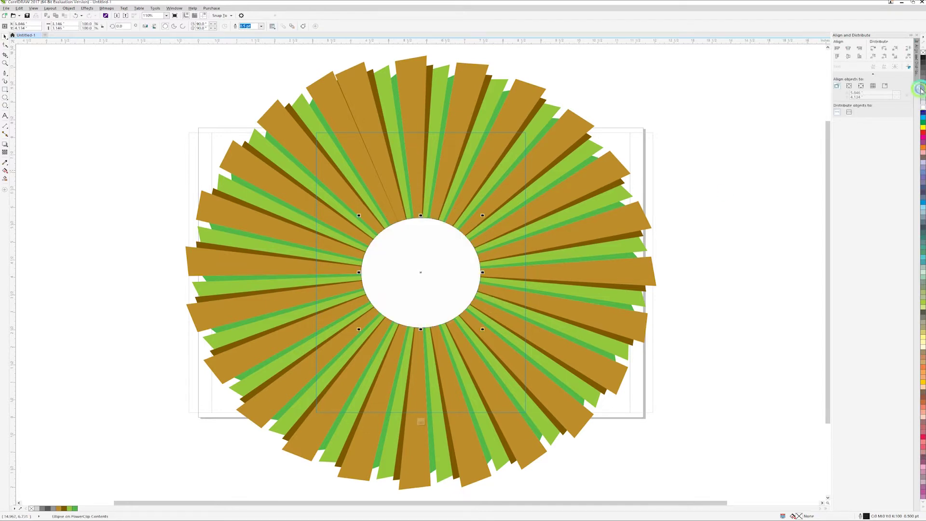
pyautogui.rightClick(923, 52)
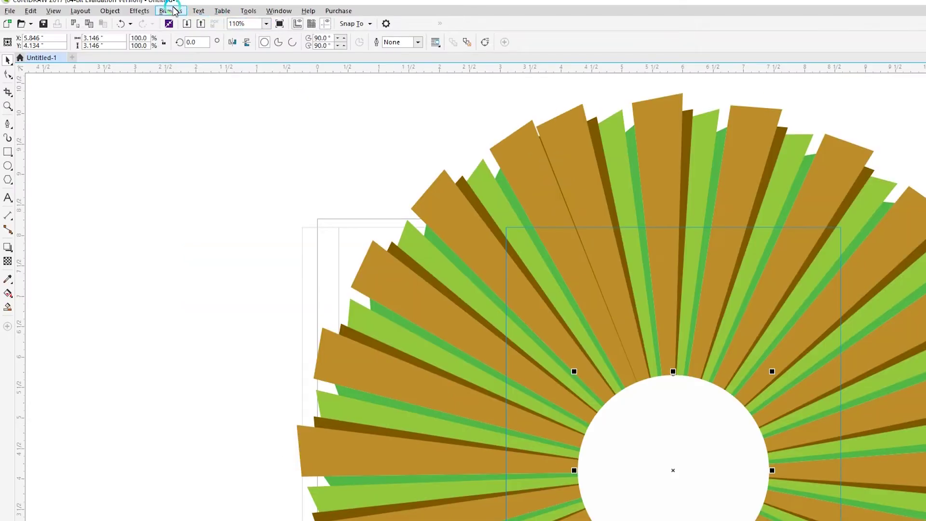
# Step: Convert the white centre circle to a bitmap
pyautogui.click(106, 8)
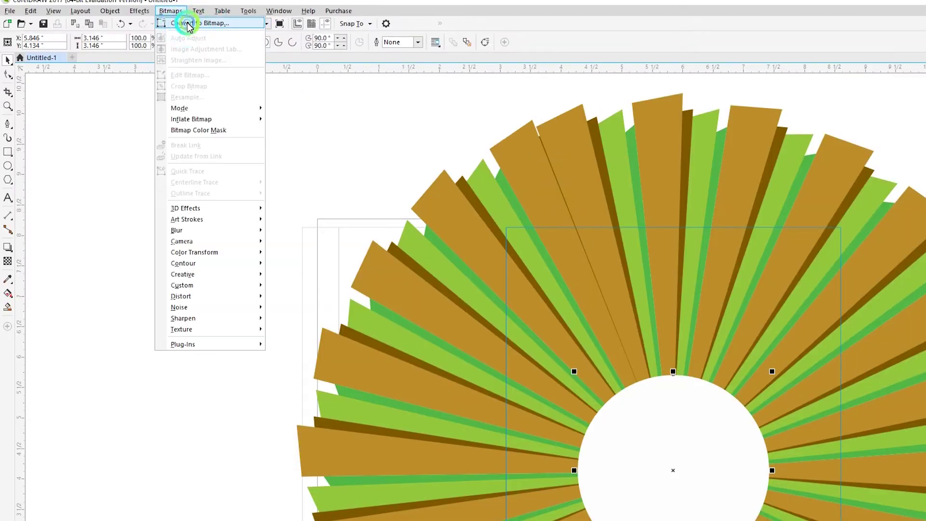
pyautogui.click(116, 13)
pyautogui.click(714, 503)
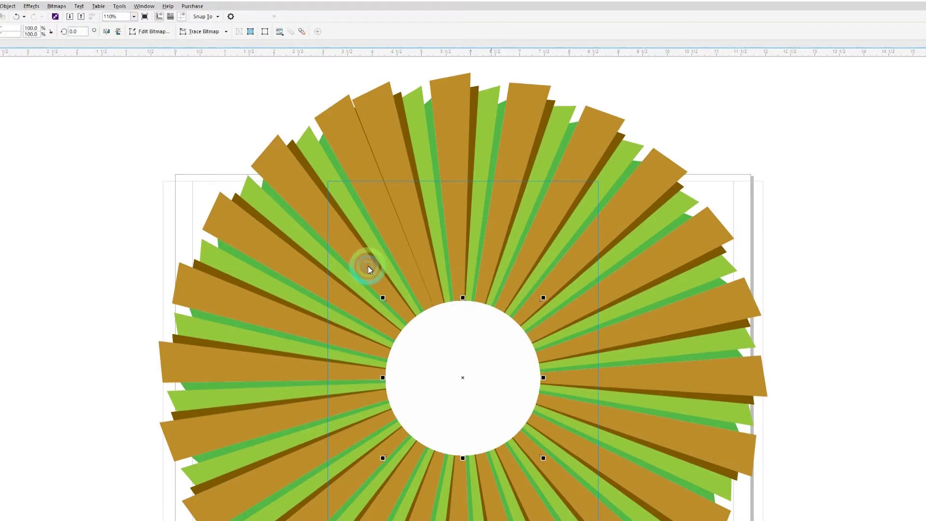
# Step: Apply an 80 px Gaussian Blur to the bitmap and enlarge the glow
pyautogui.click(57, 6)
pyautogui.moveTo(62, 183)
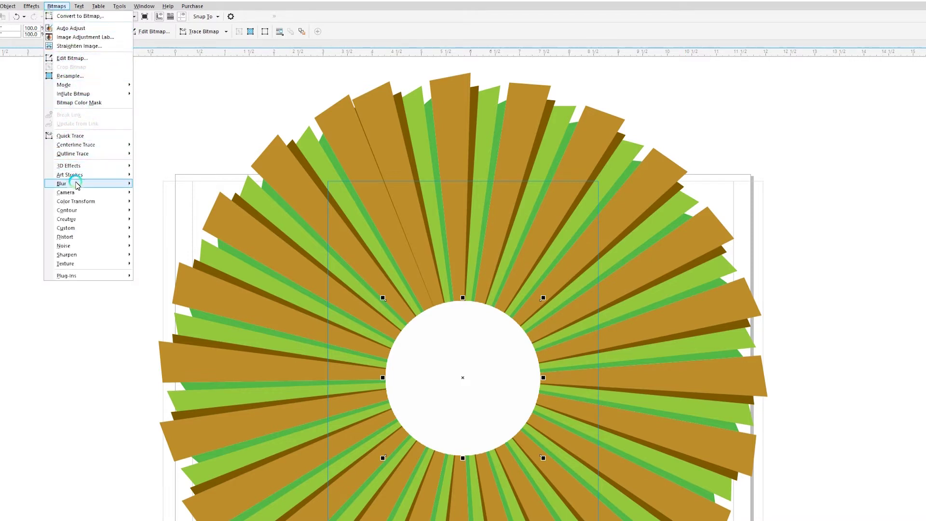
pyautogui.click(170, 192)
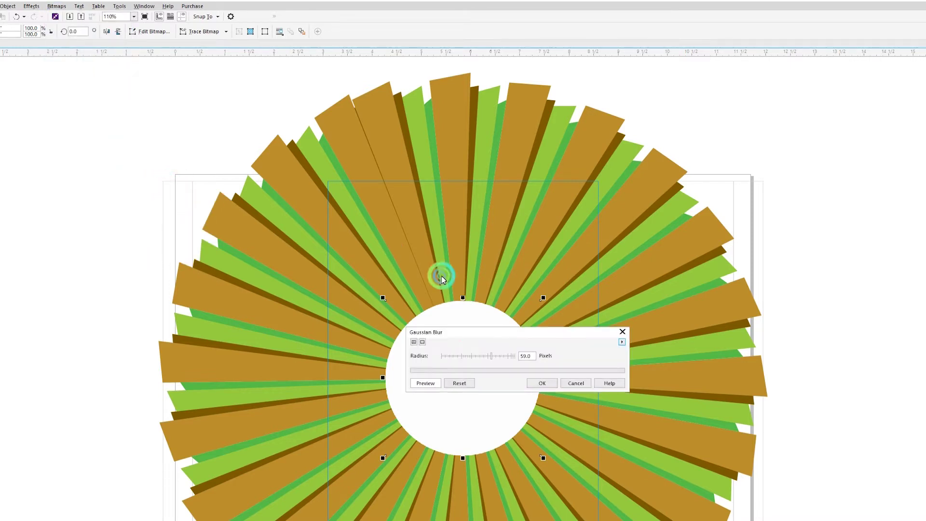
pyautogui.moveTo(480, 331)
pyautogui.mouseDown()
pyautogui.moveTo(148, 179)
pyautogui.moveTo(168, 210)
pyautogui.mouseUp()
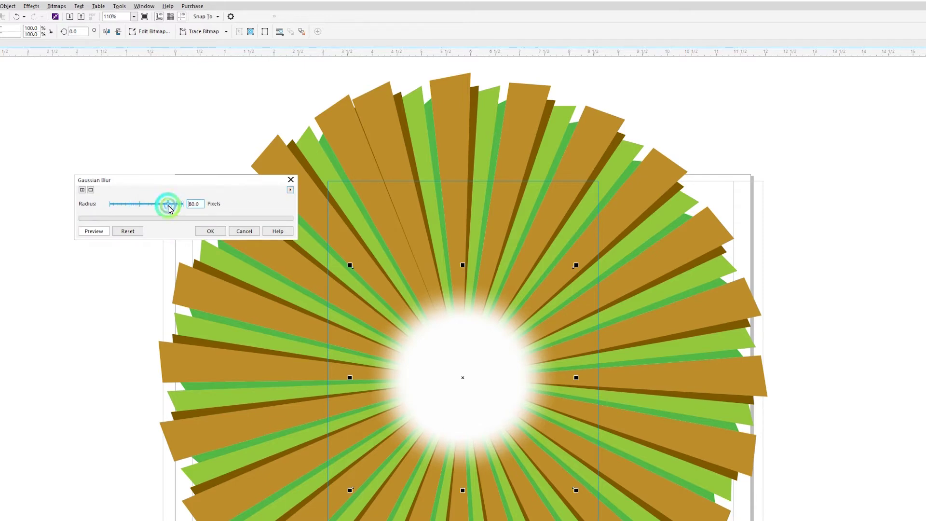
pyautogui.click(210, 231)
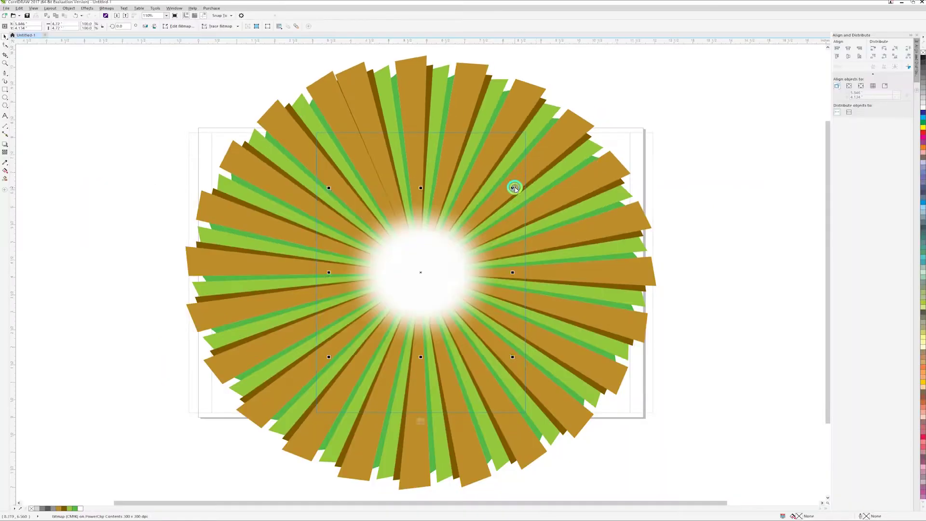
pyautogui.moveTo(588, 259)
pyautogui.mouseDown()
pyautogui.moveTo(558, 153)
pyautogui.moveTo(575, 131)
pyautogui.mouseUp()
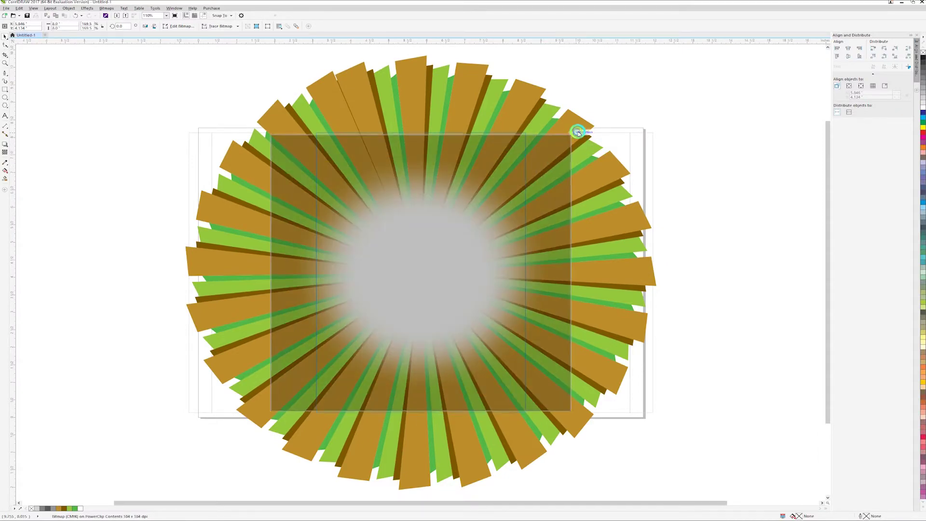
# Step: Set the glow bitmap's transparency to 20
pyautogui.click(4, 152)
pyautogui.click(329, 133)
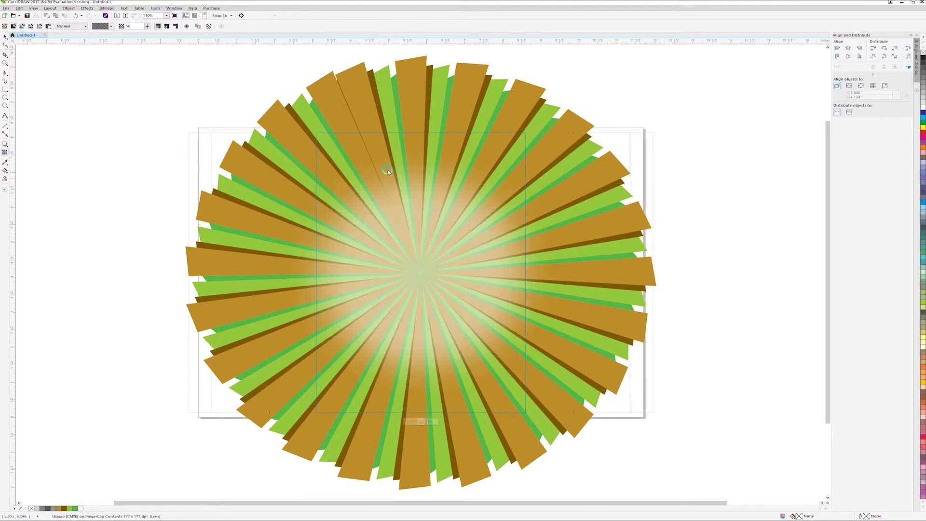
pyautogui.write('20')
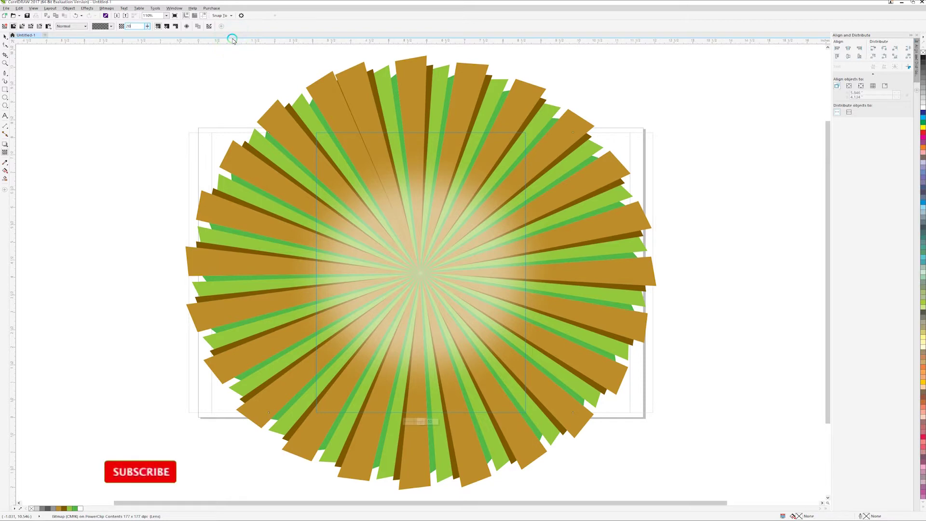
pyautogui.press('Return')
pyautogui.press('space')
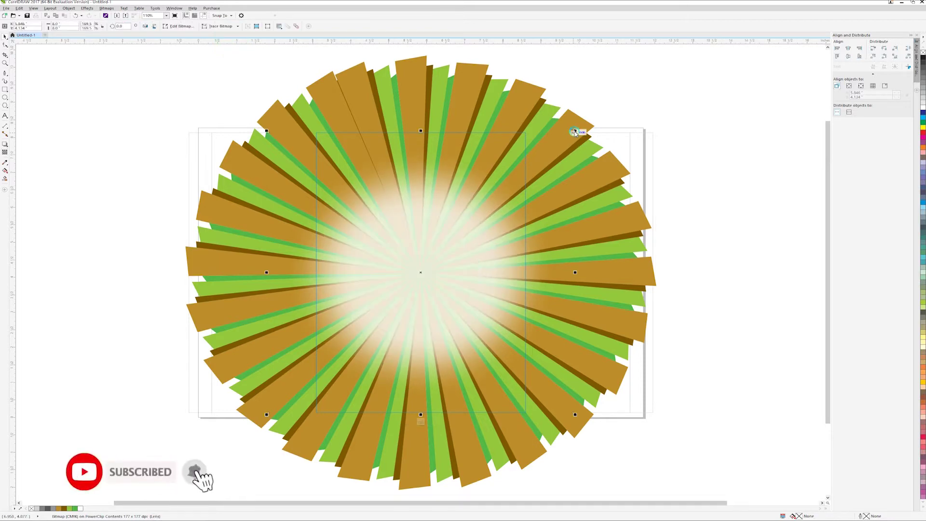
# Step: Finish editing the PowerClip contents and deselect the background panel
pyautogui.click(578, 129)
pyautogui.click(681, 101)
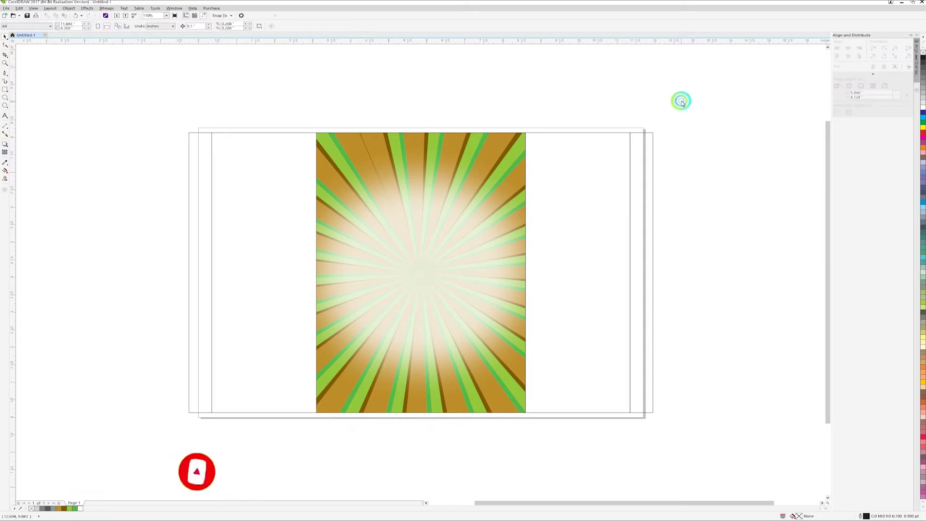
pyautogui.press('Escape')
pyautogui.doubleClick(382, 160)
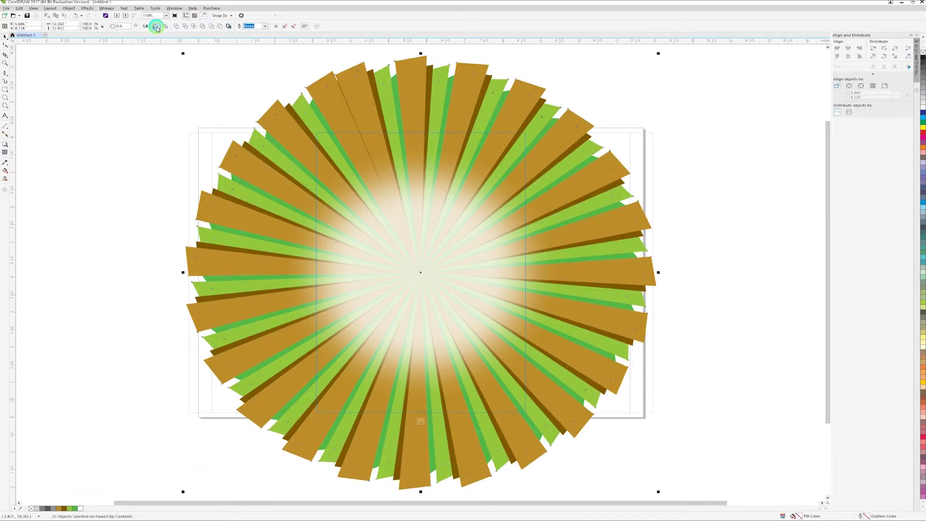
pyautogui.click(157, 28)
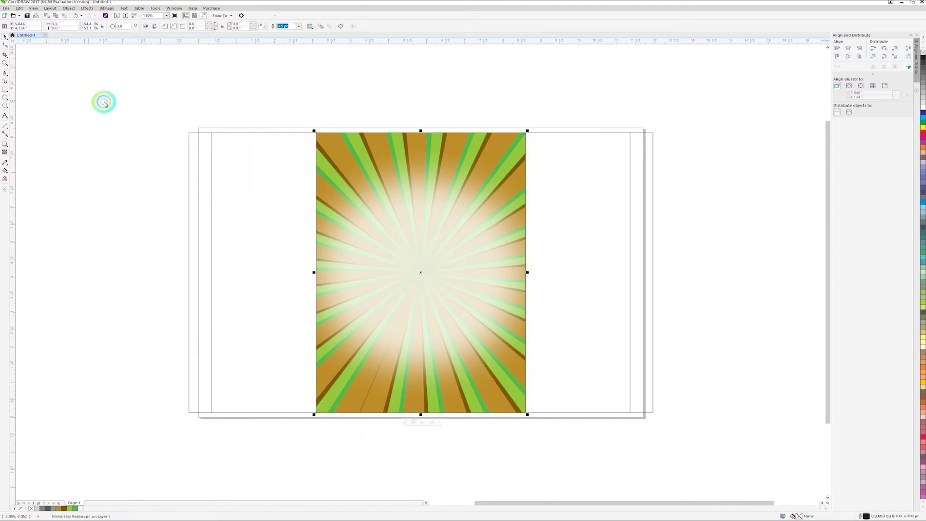
pyautogui.click(294, 98)
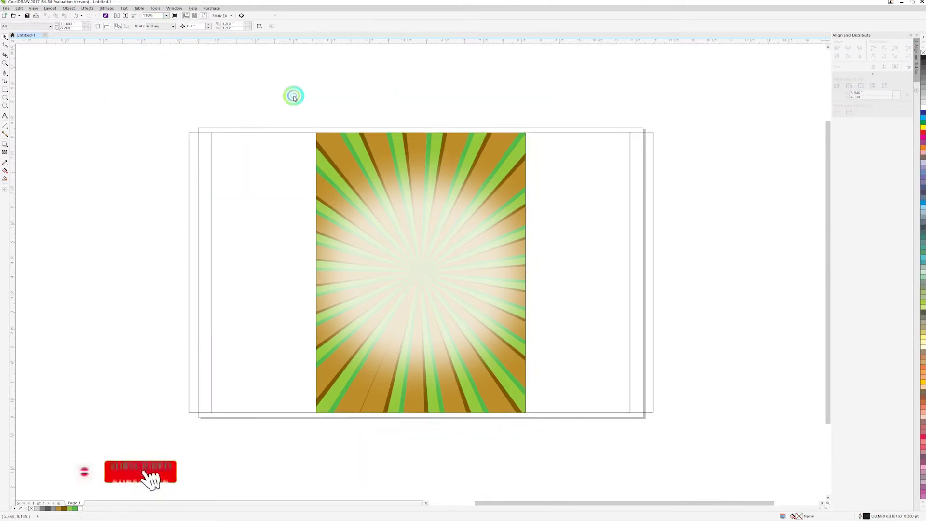
pyautogui.click(116, 17)
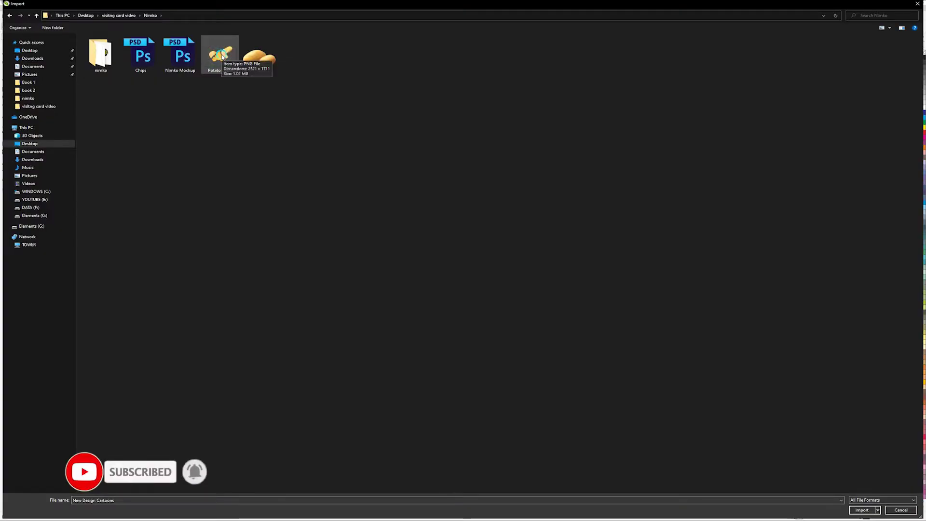
# Step: Import the Potato Chips, Chips and Potato images onto the canvas
pyautogui.click(220, 54)
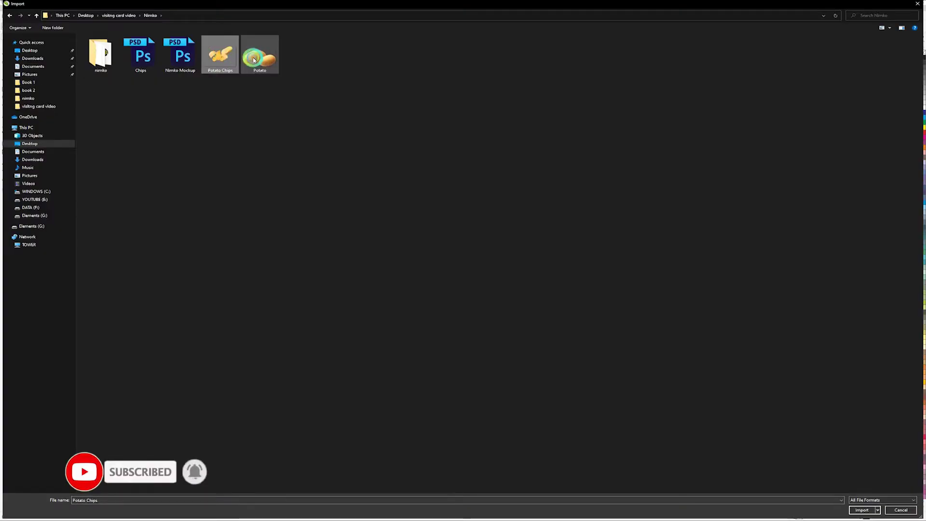
pyautogui.keyDown('ctrl'); pyautogui.click(143, 77); pyautogui.keyUp('ctrl')
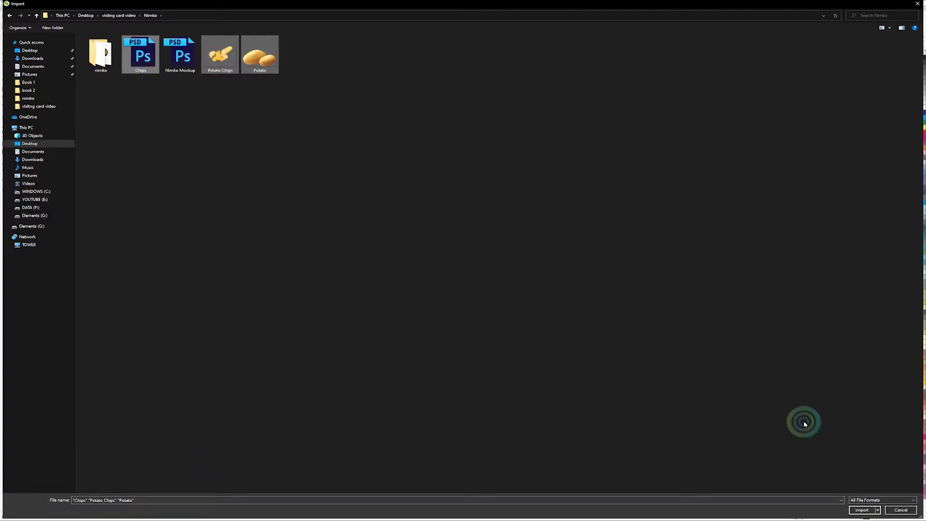
pyautogui.click(859, 510)
pyautogui.click(677, 160)
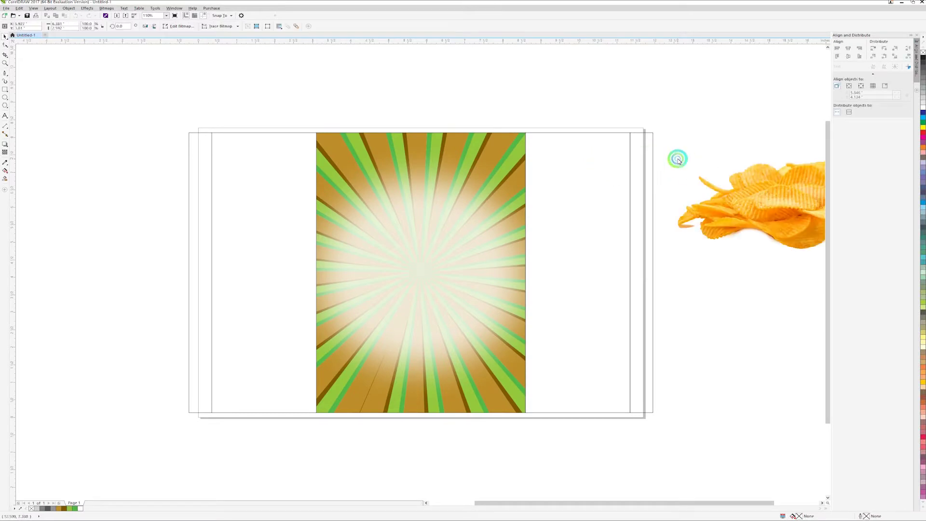
pyautogui.click(697, 338)
pyautogui.click(666, 316)
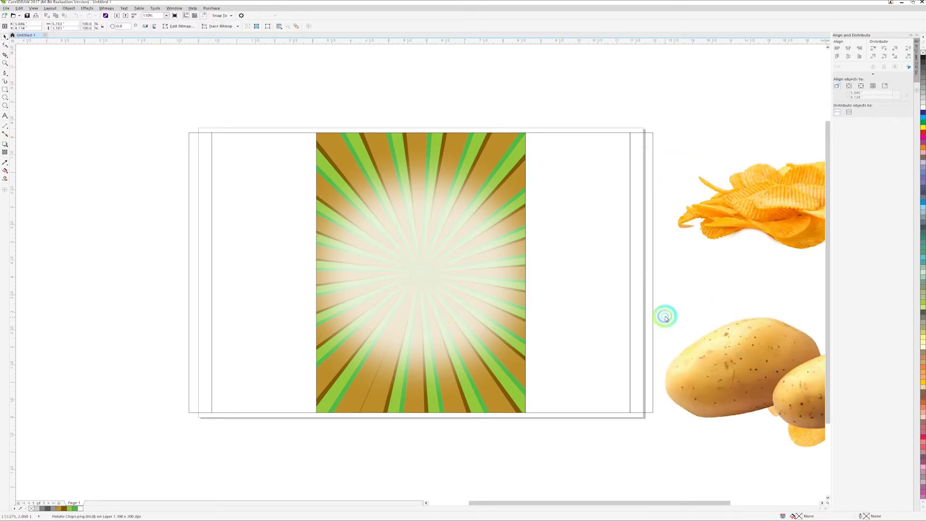
# Step: Move and scale the potatoes and chip pile onto the lower sunburst
pyautogui.moveTo(743, 356); pyautogui.dragTo(429, 325)
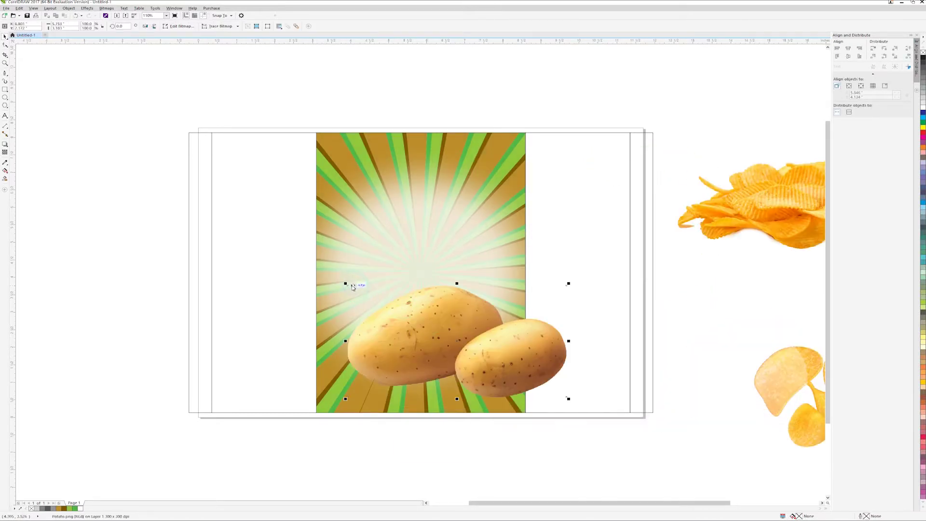
pyautogui.moveTo(344, 283); pyautogui.dragTo(387, 306)
pyautogui.moveTo(486, 352)
pyautogui.mouseDown()
pyautogui.moveTo(498, 375)
pyautogui.moveTo(507, 368)
pyautogui.mouseUp()
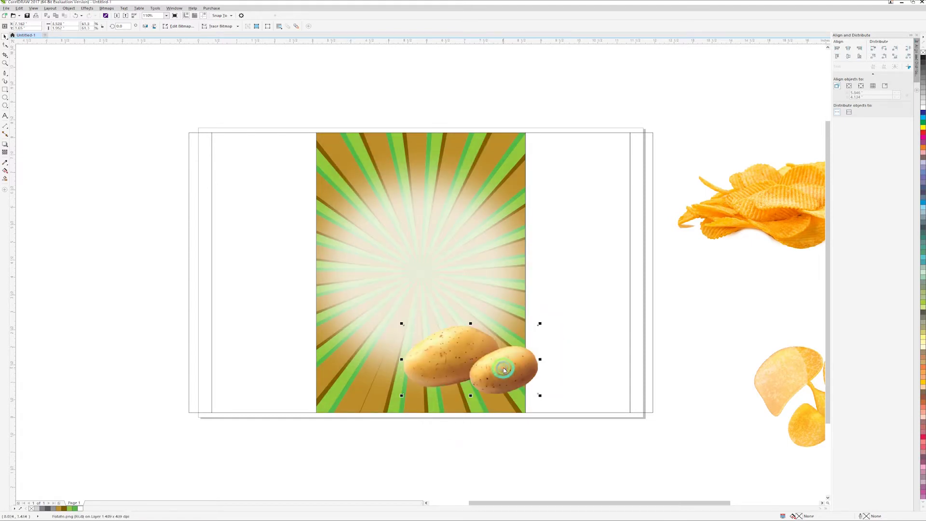
pyautogui.moveTo(771, 193)
pyautogui.mouseDown()
pyautogui.moveTo(410, 291)
pyautogui.moveTo(416, 305)
pyautogui.mouseUp()
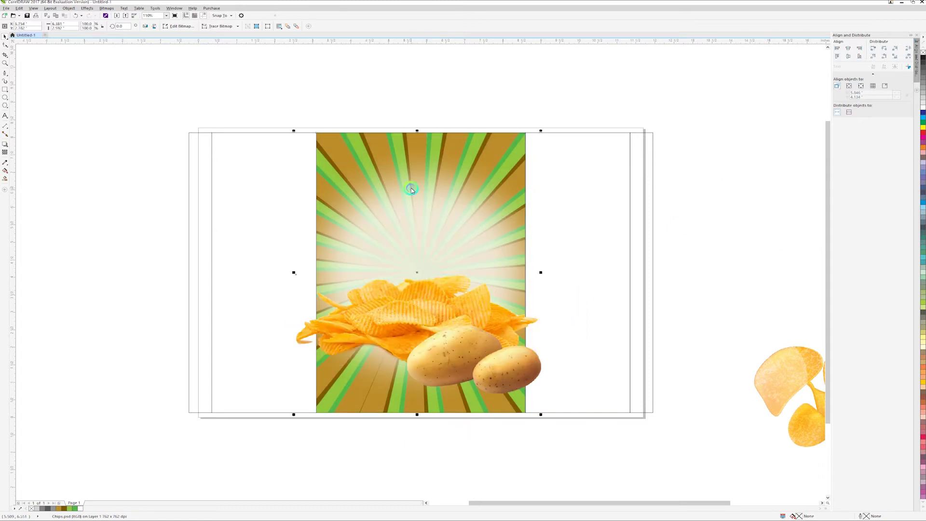
pyautogui.click(558, 304)
pyautogui.moveTo(541, 270); pyautogui.dragTo(515, 260)
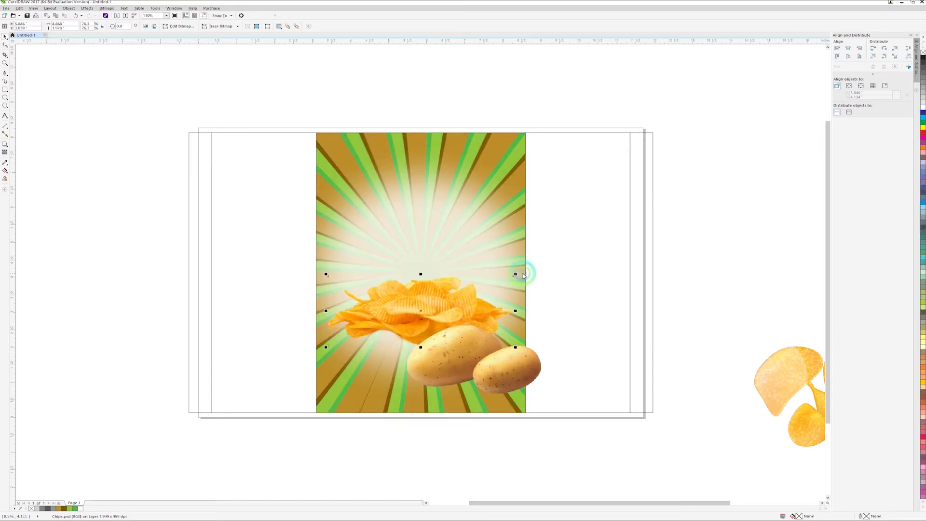
pyautogui.moveTo(519, 274); pyautogui.dragTo(528, 264)
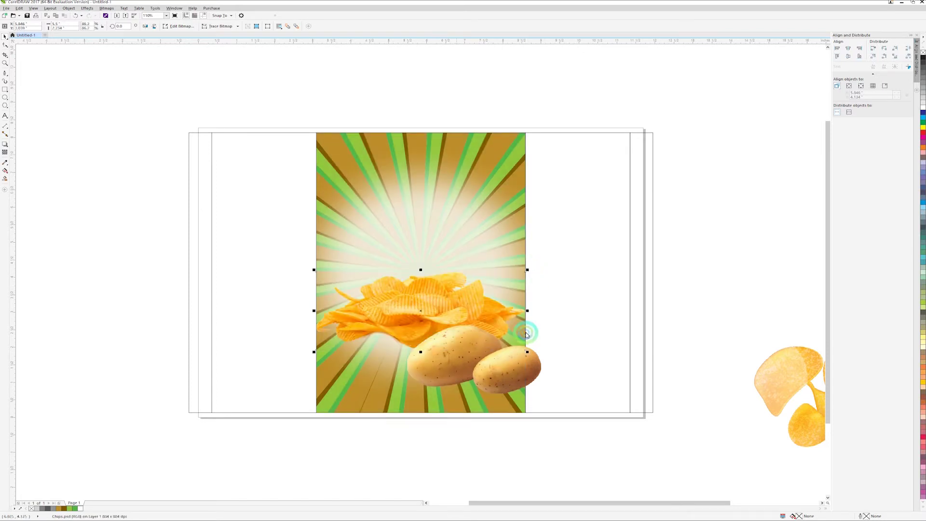
# Step: Place and shrink the loose chips near the panel's top
pyautogui.moveTo(776, 376); pyautogui.dragTo(411, 192)
pyautogui.moveTo(586, 147); pyautogui.dragTo(524, 130)
pyautogui.moveTo(595, 94)
pyautogui.mouseDown()
pyautogui.moveTo(513, 128)
pyautogui.moveTo(500, 148)
pyautogui.mouseUp()
# Step: PowerClip the loose chips inside the sunburst panel
pyautogui.rightClick(502, 157)
pyautogui.click(514, 155)
pyautogui.click(333, 140)
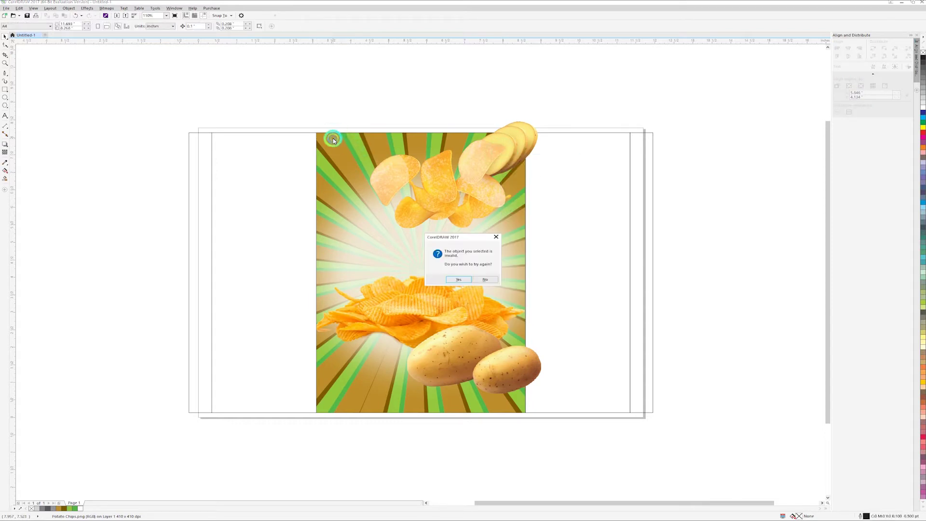
pyautogui.click(459, 280)
pyautogui.click(325, 140)
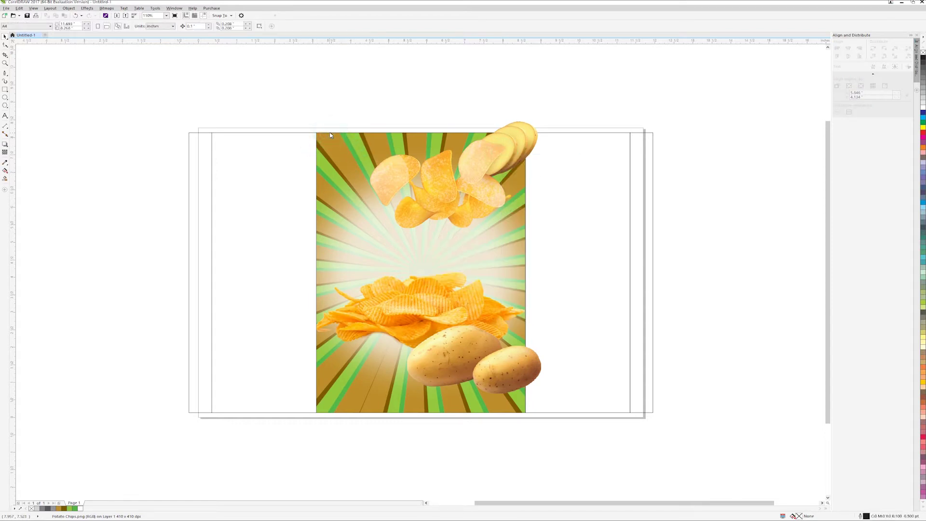
pyautogui.click(331, 136)
pyautogui.click(452, 279)
pyautogui.click(333, 407)
# Step: Nudge the loose chips slightly lower-left inside the PowerClip contents
pyautogui.keyDown('ctrl'); pyautogui.click(477, 154); pyautogui.keyUp('ctrl')
pyautogui.click(517, 141)
pyautogui.moveTo(500, 148); pyautogui.dragTo(494, 149)
pyautogui.keyDown('ctrl'); pyautogui.click(525, 228); pyautogui.keyUp('ctrl')
# Step: Lower the chip pile, shrink it to about 95.5%, and move the potatoes down
pyautogui.click(410, 308)
pyautogui.moveTo(403, 308); pyautogui.dragTo(402, 333)
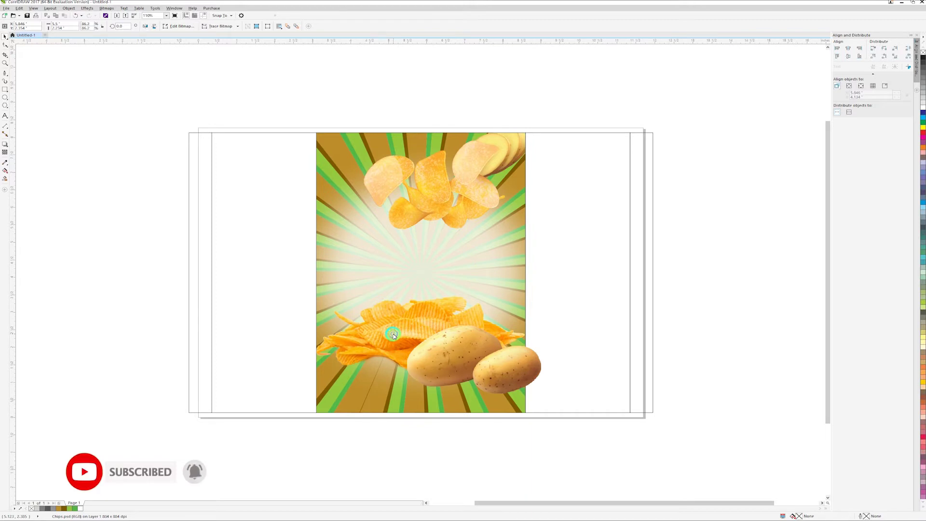
pyautogui.click(459, 367)
pyautogui.click(380, 343)
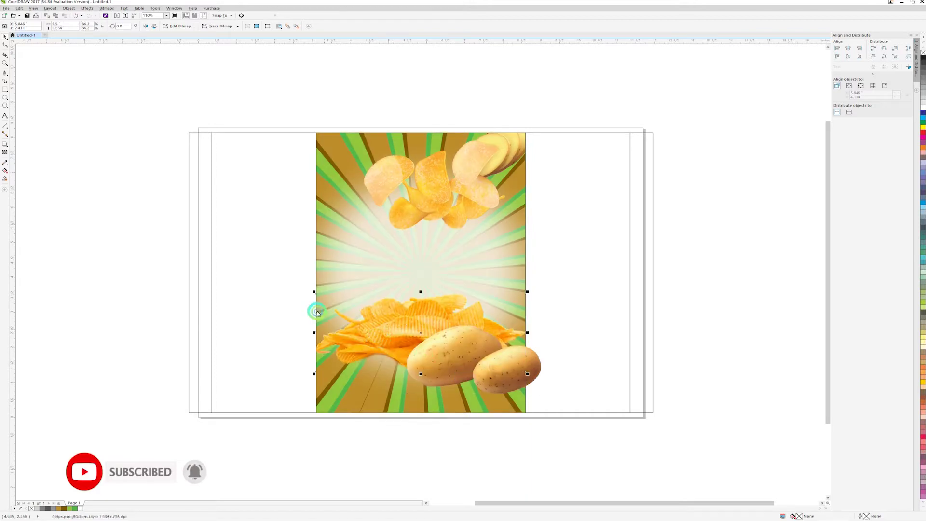
pyautogui.moveTo(312, 291); pyautogui.dragTo(318, 294)
pyautogui.click(451, 362)
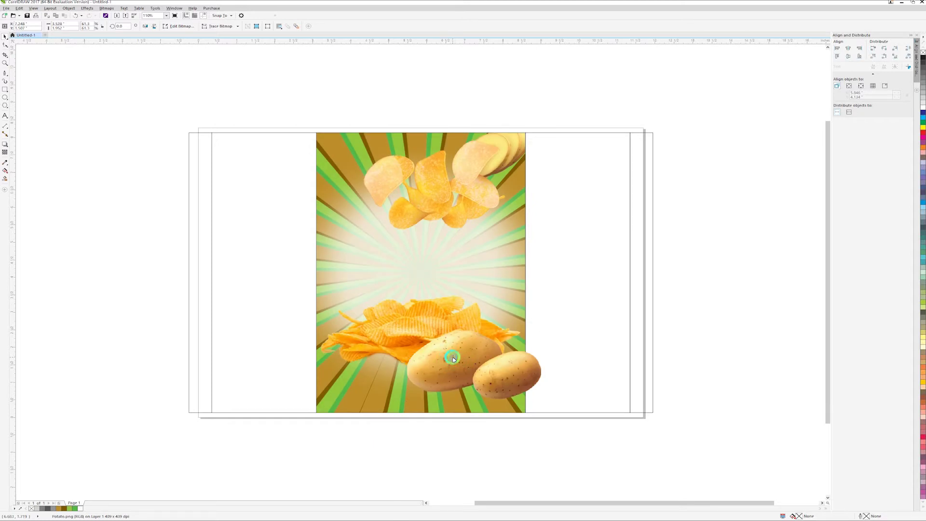
pyautogui.moveTo(453, 358); pyautogui.dragTo(451, 370)
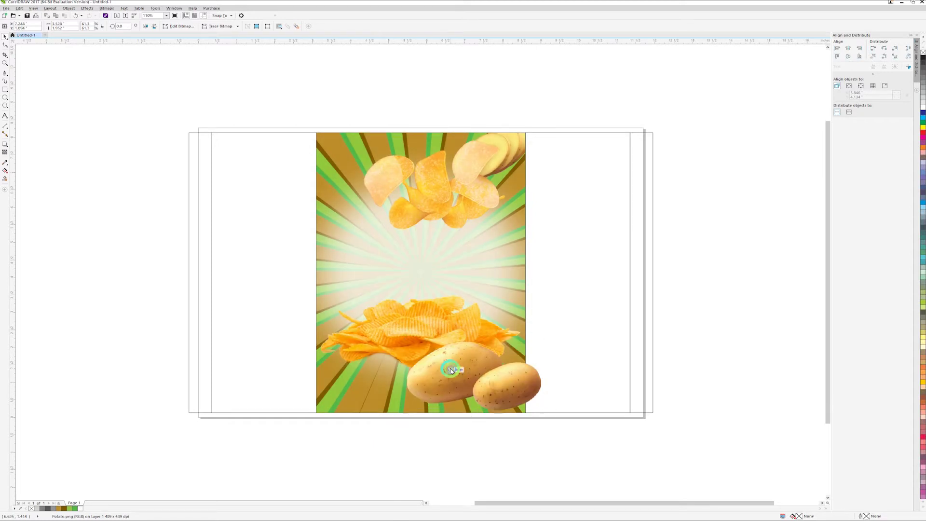
pyautogui.click(151, 246)
# Step: Draw a rectangle spanning the bottom of the sunburst panel
pyautogui.click(5, 89)
pyautogui.moveTo(295, 462); pyautogui.dragTo(541, 358)
pyautogui.moveTo(321, 359); pyautogui.dragTo(294, 354)
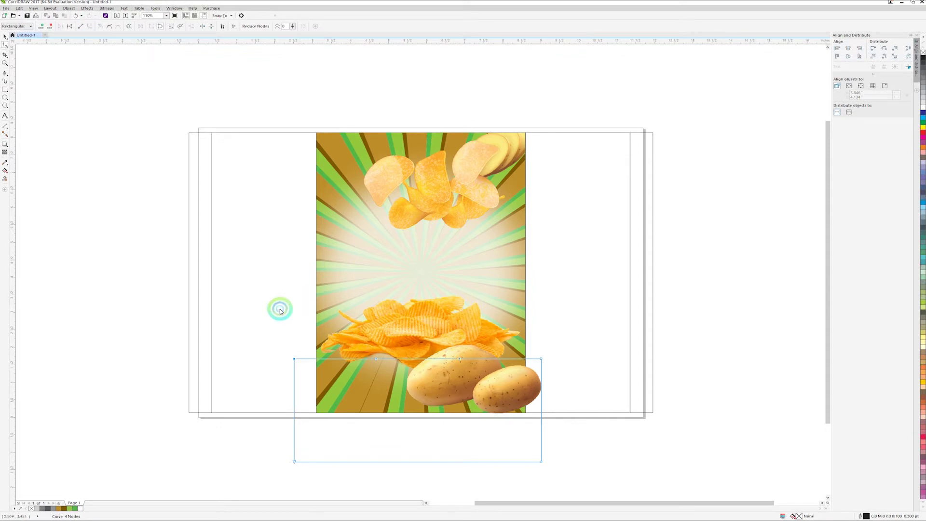
# Step: Bend the rectangle's top edge into a downward curve
pyautogui.click(359, 369)
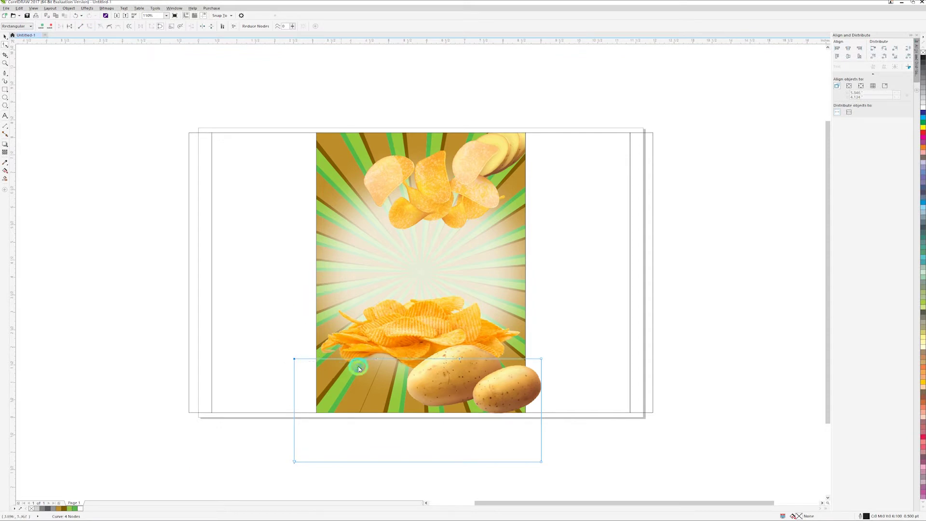
pyautogui.moveTo(377, 362); pyautogui.dragTo(370, 411)
pyautogui.click(484, 360)
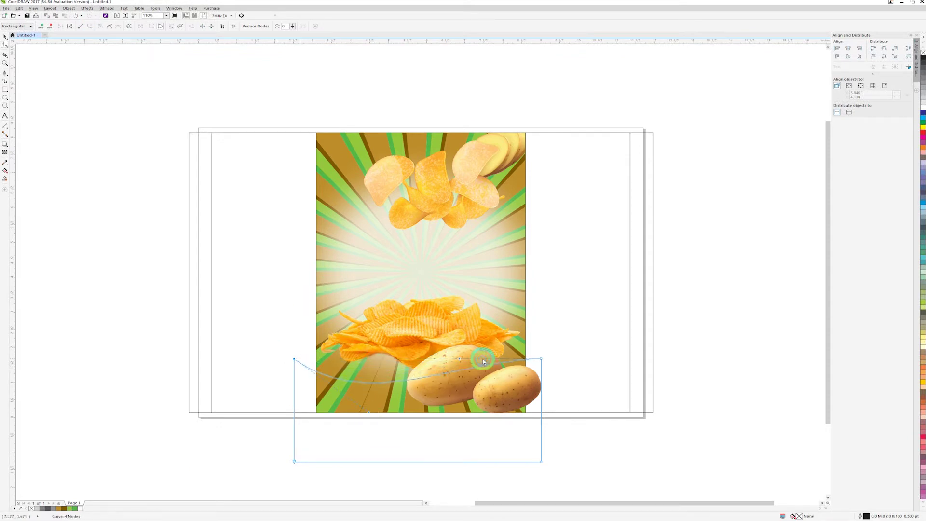
pyautogui.moveTo(459, 361); pyautogui.dragTo(454, 341)
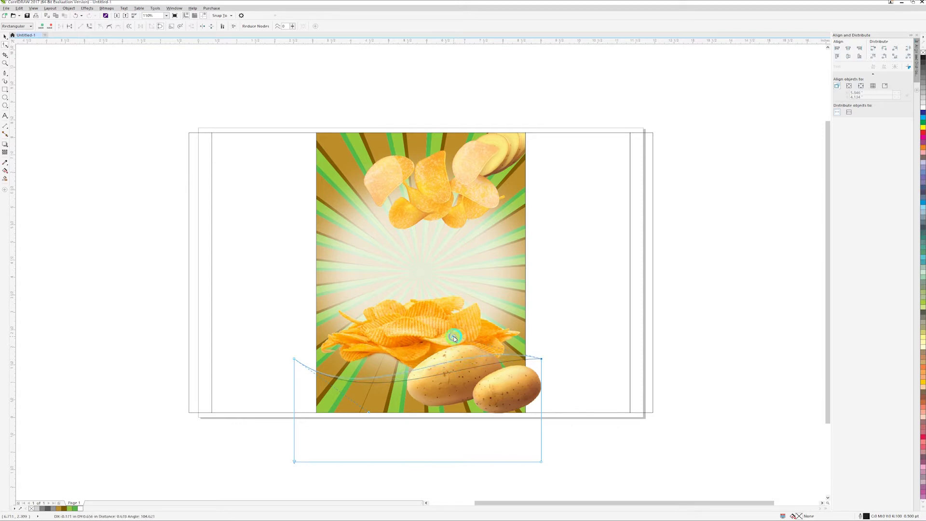
pyautogui.press('space')
# Step: Place the curved shape inside the panel's PowerClip contents
pyautogui.keyDown('shift'); pyautogui.click(352, 231); pyautogui.keyUp('shift')
pyautogui.keyDown('shift'); pyautogui.click(372, 276); pyautogui.keyUp('shift')
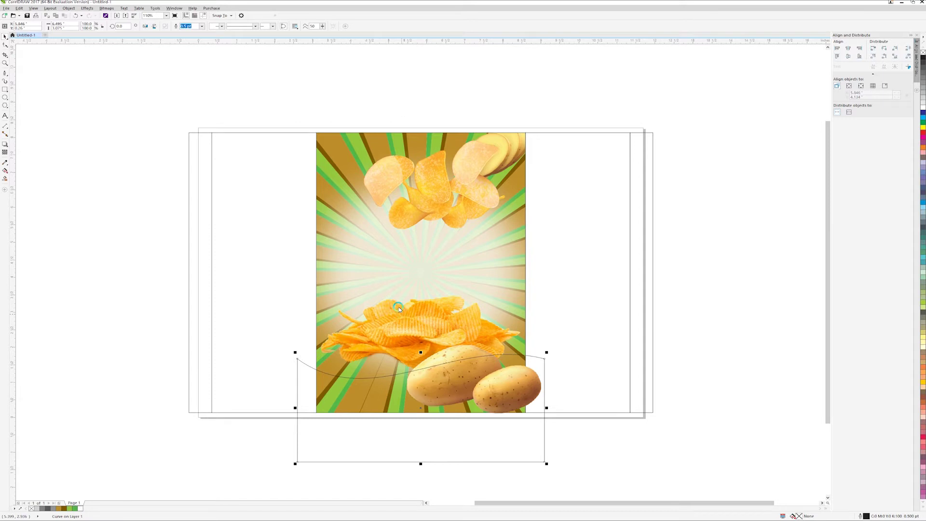
pyautogui.click(351, 252)
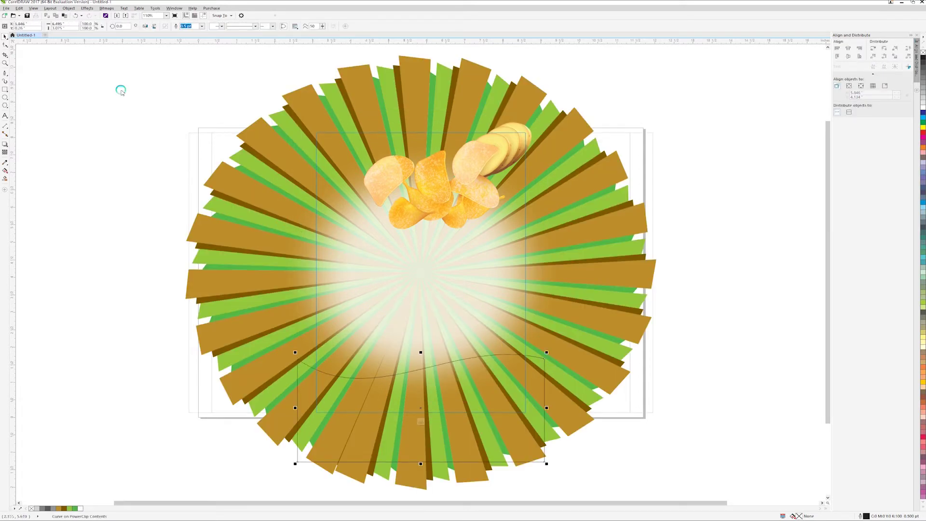
# Step: Copy a brown ray's fill onto the wave and nudge it down
pyautogui.click(21, 8)
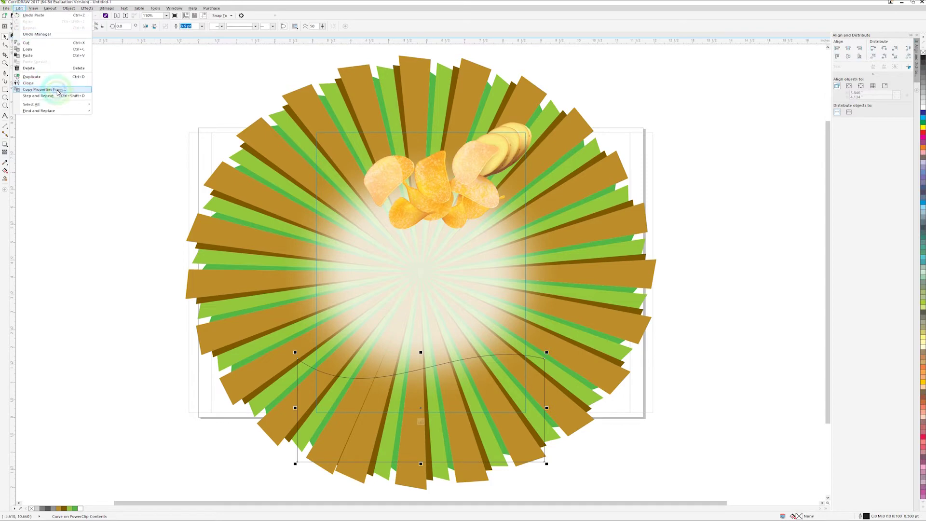
pyautogui.click(57, 90)
pyautogui.click(408, 257)
pyautogui.click(470, 275)
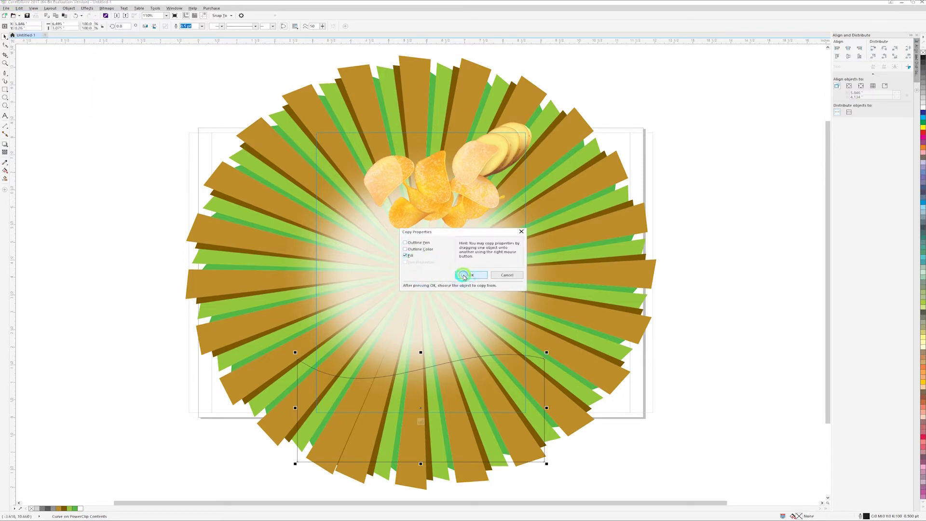
pyautogui.click(204, 301)
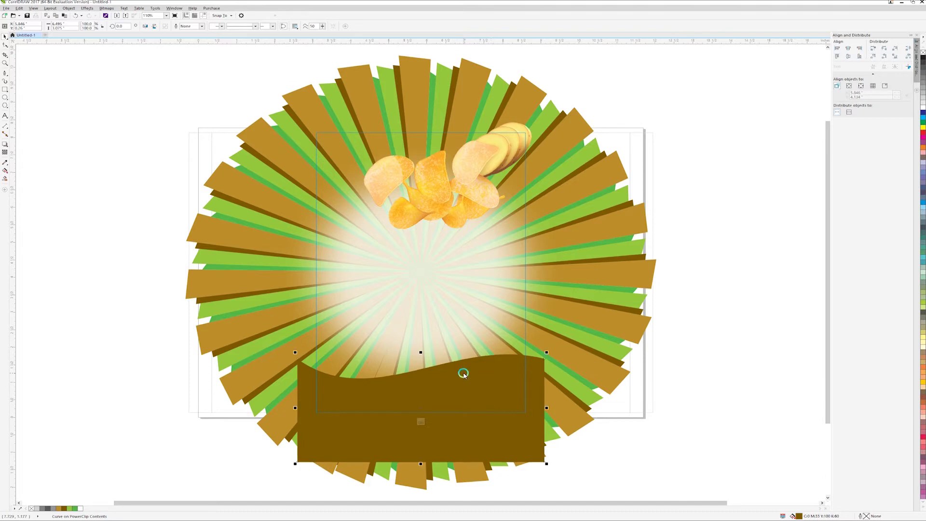
pyautogui.moveTo(463, 374); pyautogui.dragTo(463, 379)
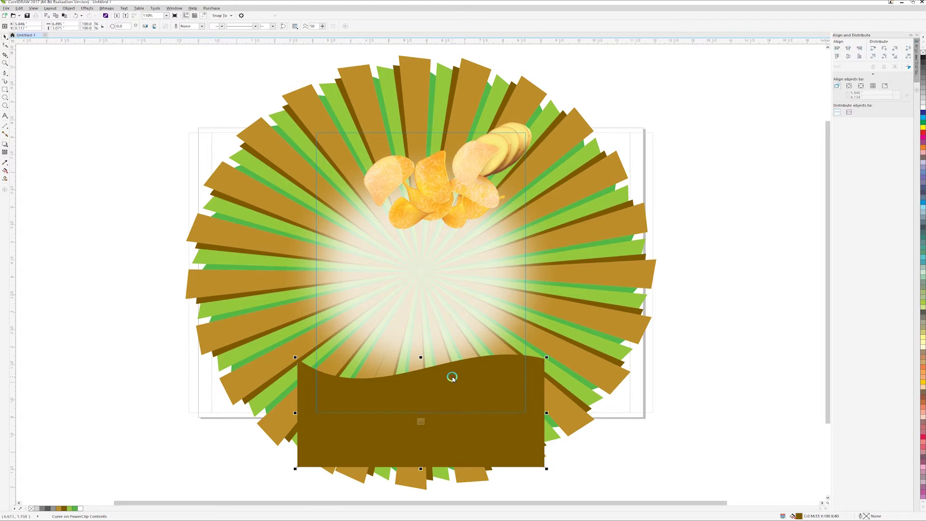
# Step: Copy a green ray's fill onto the wave and shift it below the brown edge
pyautogui.click(20, 8)
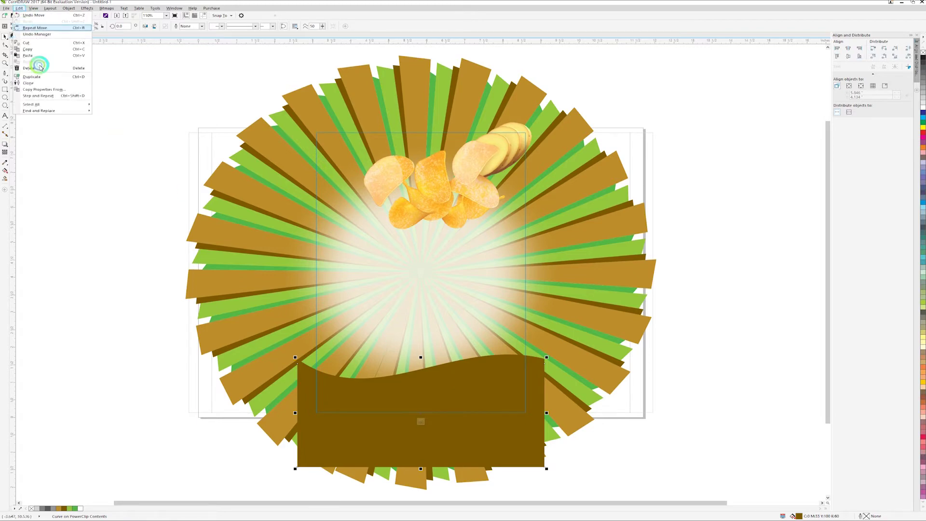
pyautogui.click(39, 90)
pyautogui.click(465, 276)
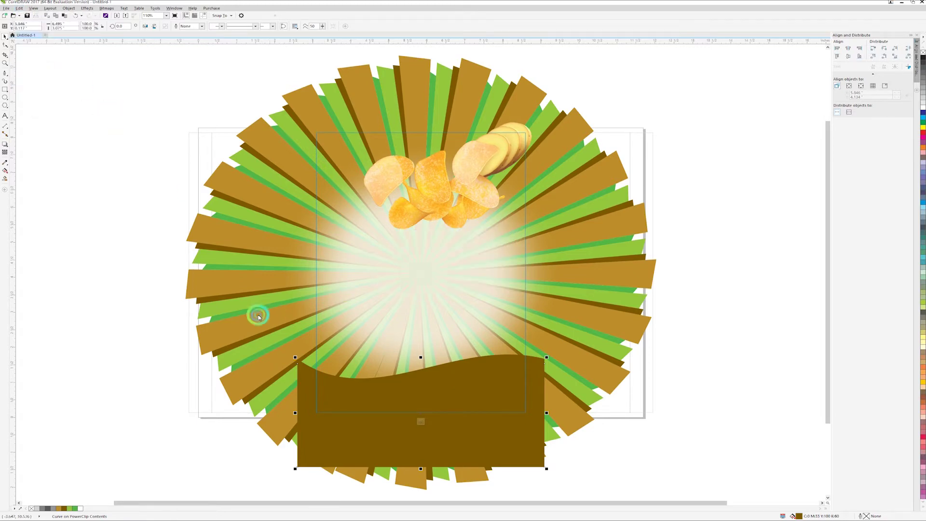
pyautogui.click(216, 307)
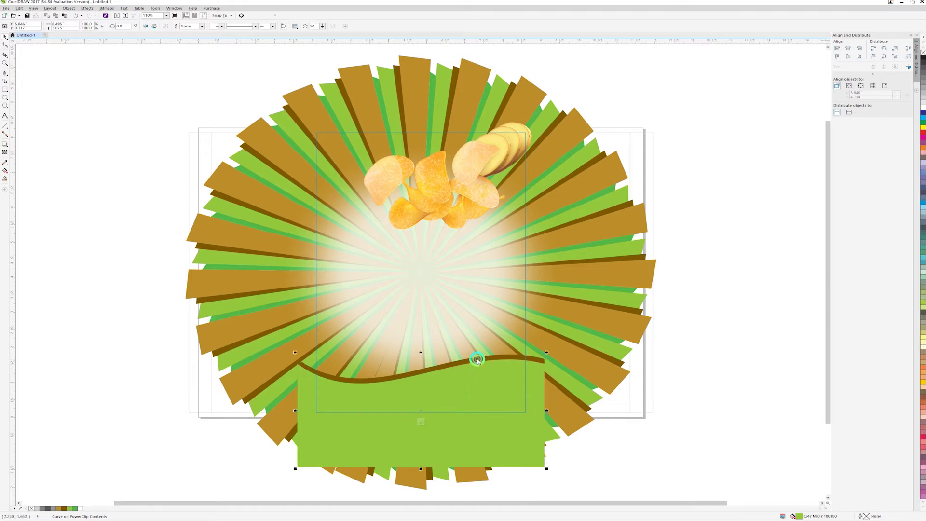
pyautogui.press('Escape')
pyautogui.click(489, 387)
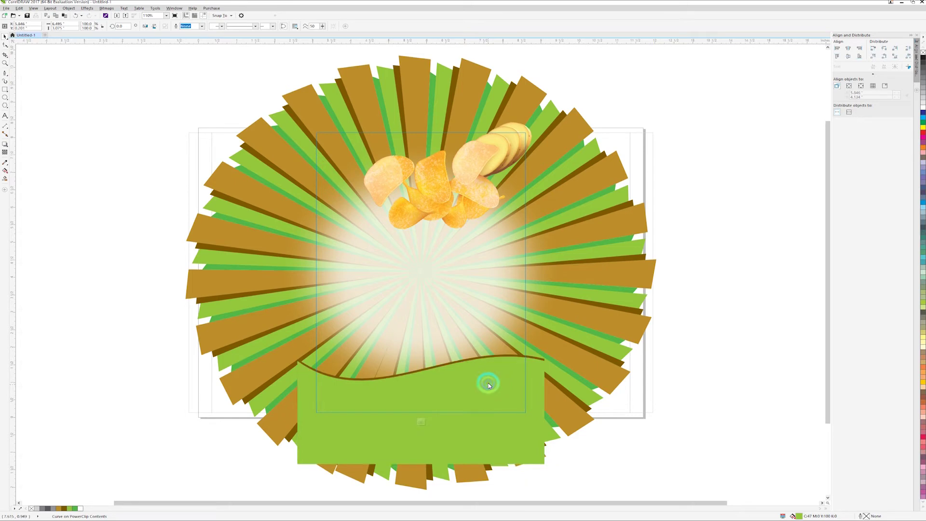
pyautogui.click(498, 385)
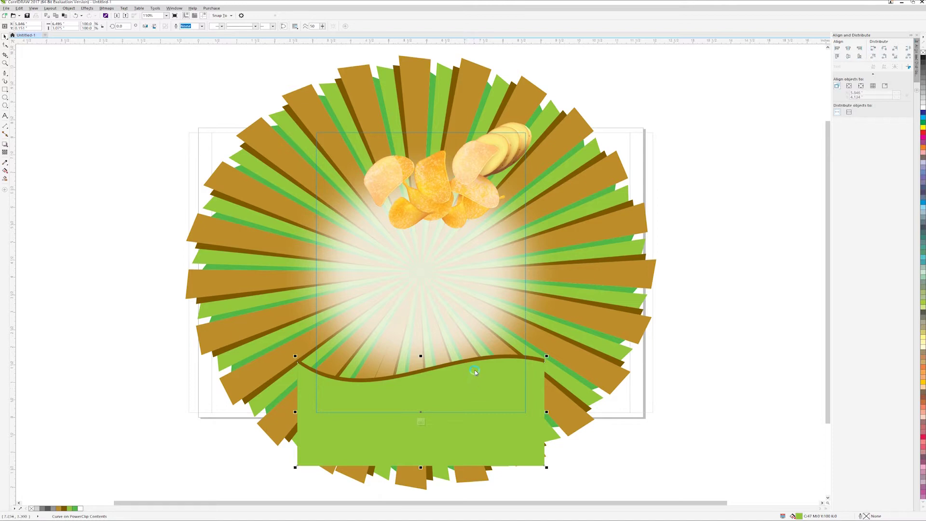
pyautogui.moveTo(476, 372); pyautogui.dragTo(506, 362)
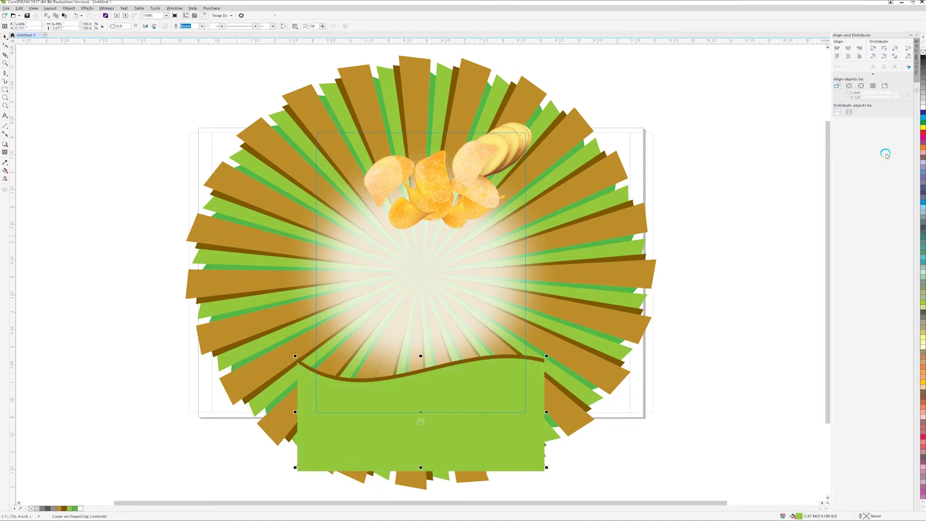
# Step: Fill the band white with a diagonal gradient fill
pyautogui.click(922, 108)
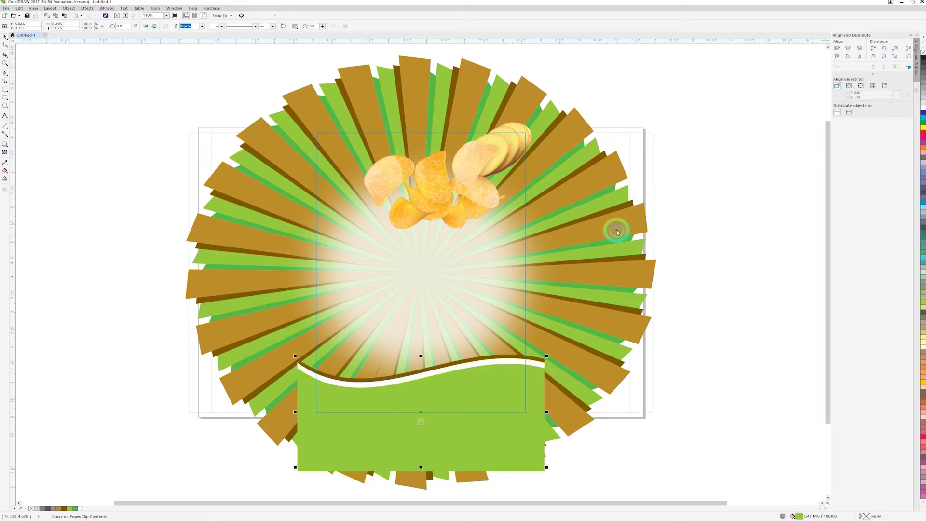
pyautogui.click(6, 153)
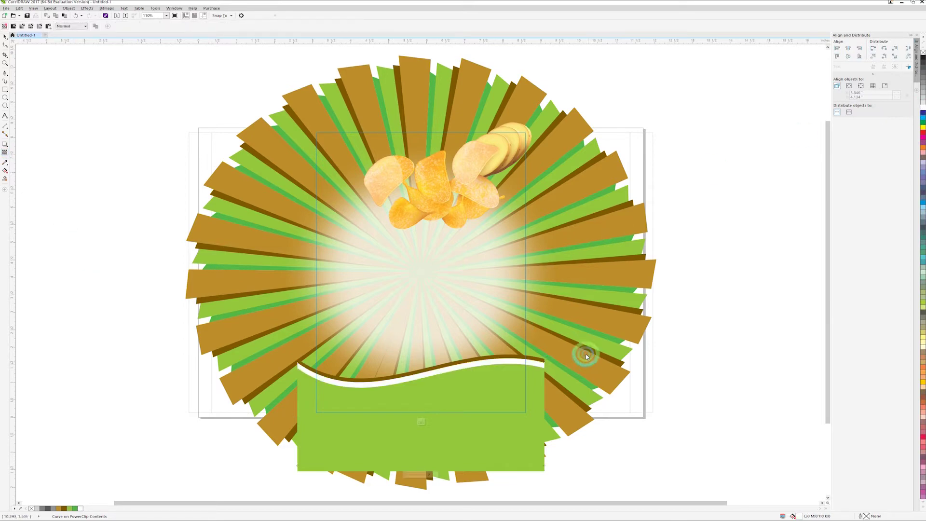
pyautogui.moveTo(579, 343); pyautogui.dragTo(331, 378)
pyautogui.moveTo(292, 350); pyautogui.dragTo(442, 428)
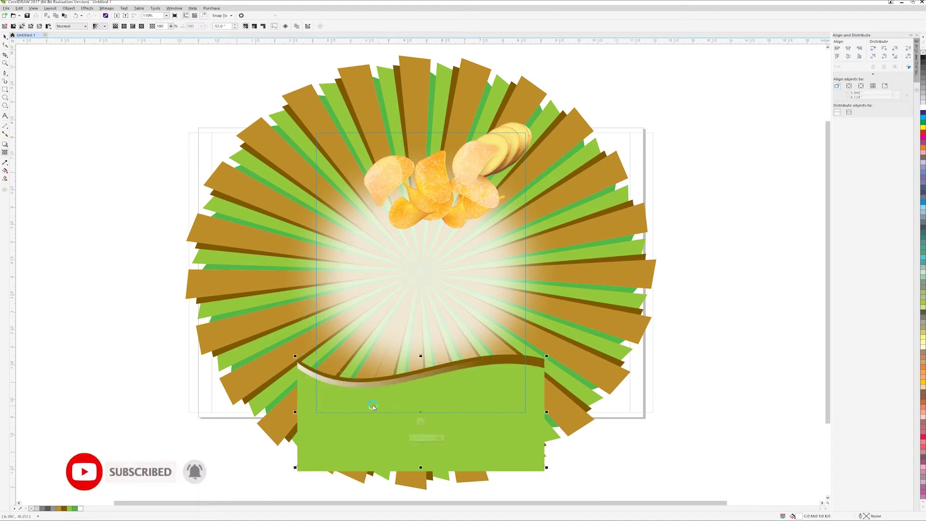
pyautogui.press('space')
pyautogui.click(394, 399)
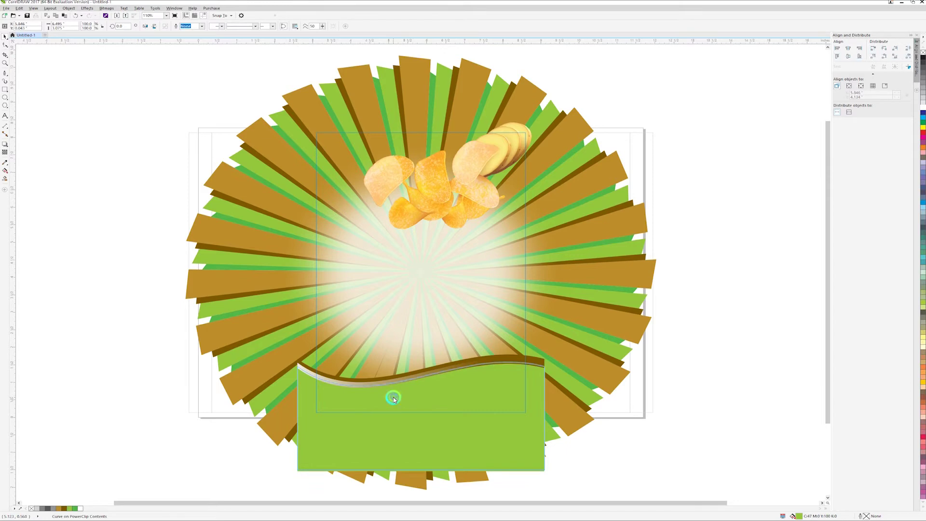
# Step: Select the green wave and band, then finish editing the PowerClip contents
pyautogui.click(394, 398)
pyautogui.click(434, 391)
pyautogui.keyDown('shift'); pyautogui.click(378, 390); pyautogui.keyUp('shift')
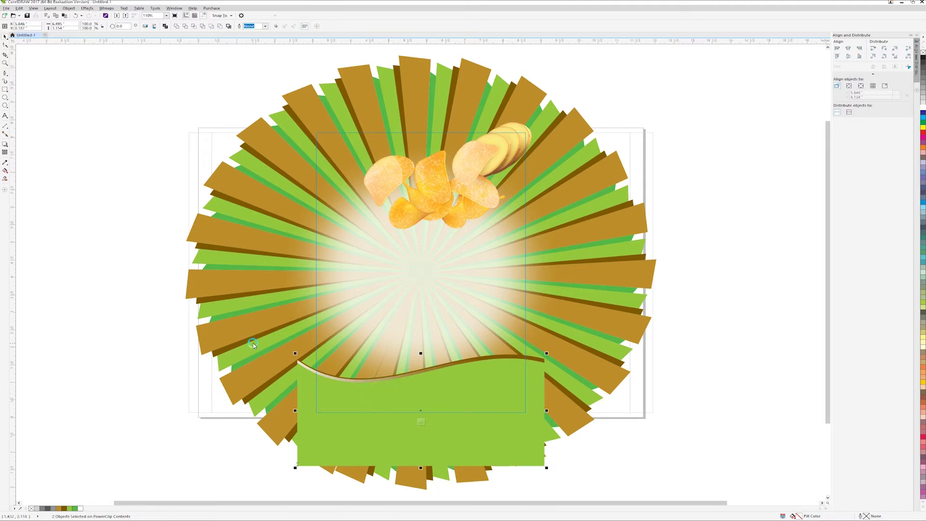
pyautogui.click(123, 308)
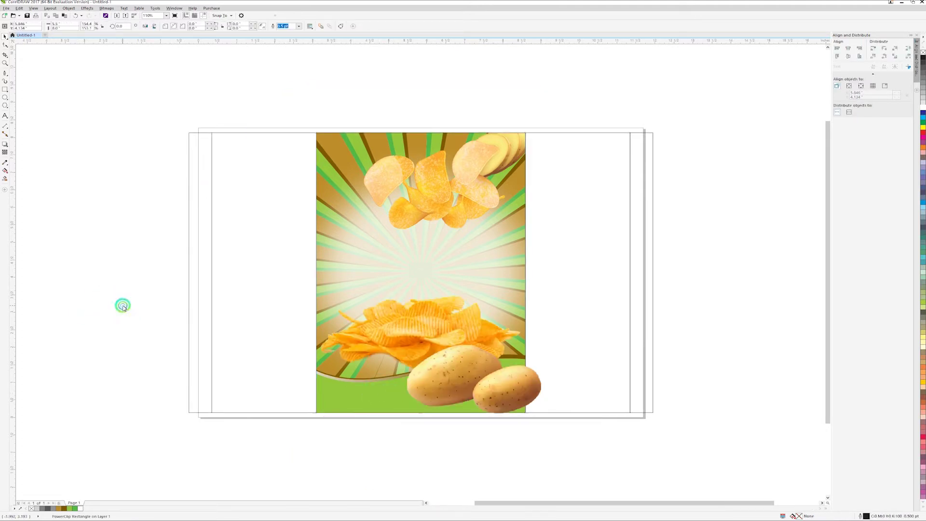
# Step: Shrink the potatoes onto the lower-right green band and lower the chip pile slightly
pyautogui.click(461, 374)
pyautogui.moveTo(447, 371); pyautogui.dragTo(443, 367)
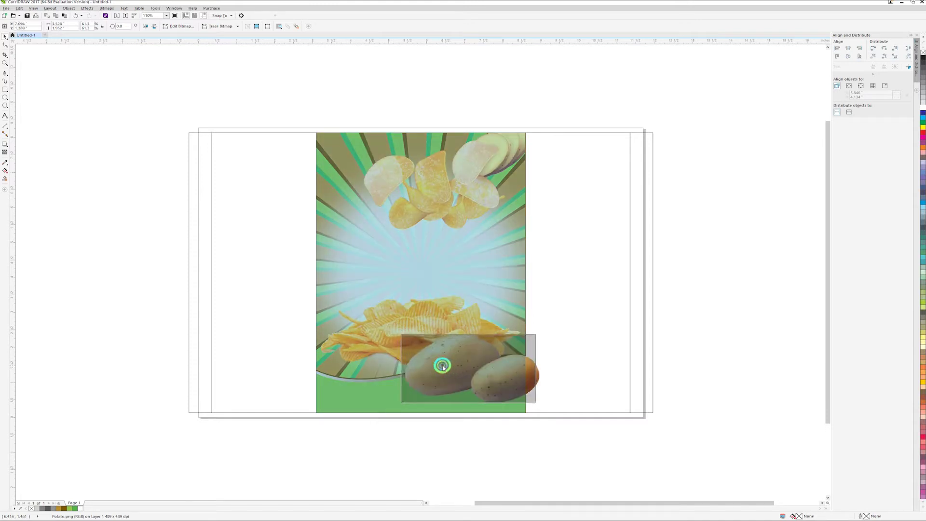
pyautogui.moveTo(442, 366); pyautogui.dragTo(441, 366)
pyautogui.moveTo(540, 331); pyautogui.dragTo(533, 333)
pyautogui.moveTo(448, 361); pyautogui.dragTo(456, 363)
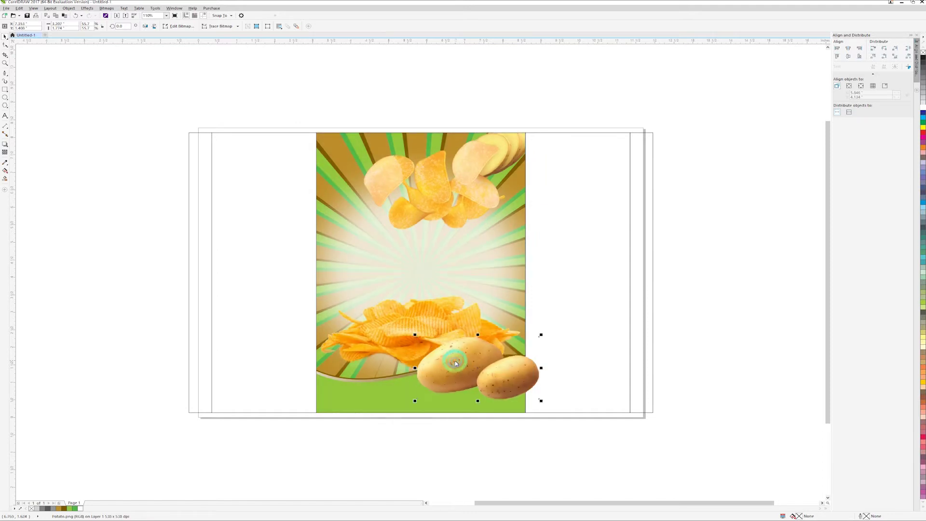
pyautogui.moveTo(421, 334); pyautogui.dragTo(436, 365)
pyautogui.moveTo(416, 336); pyautogui.dragTo(435, 345)
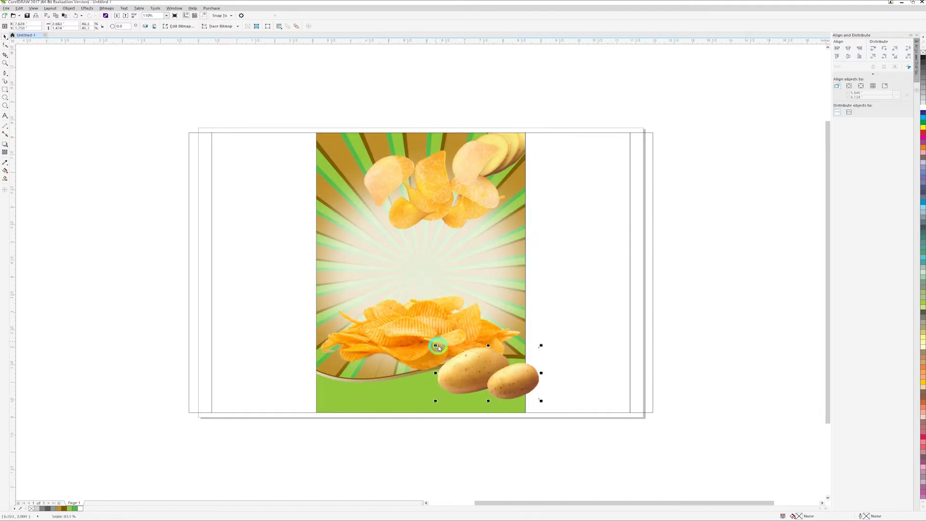
pyautogui.moveTo(474, 370); pyautogui.dragTo(473, 370)
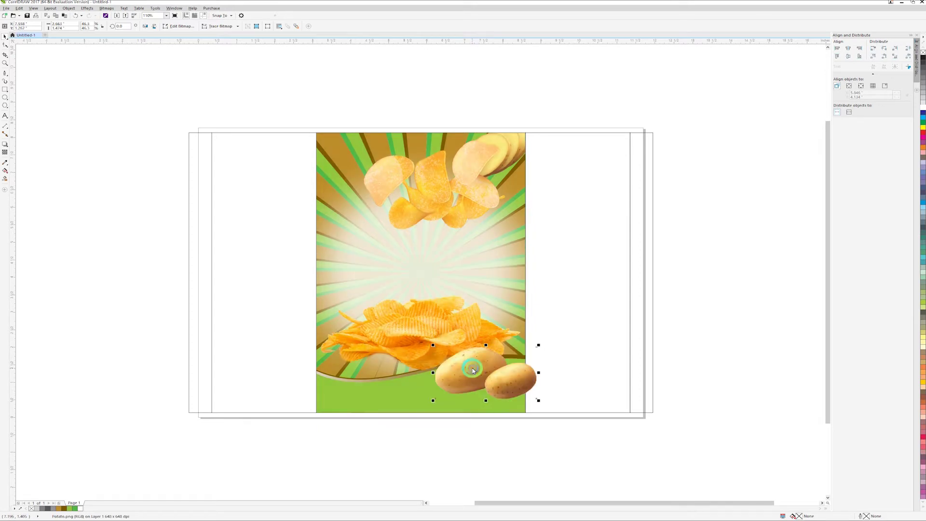
pyautogui.moveTo(405, 331); pyautogui.dragTo(402, 336)
pyautogui.click(306, 214)
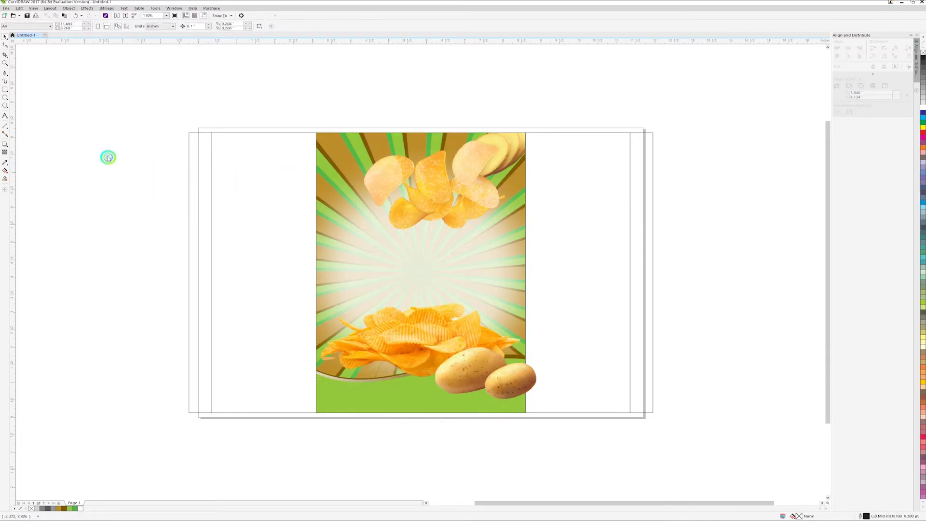
# Step: Give the page a custom width enclosing the whole wrapper and fit it in view
pyautogui.click(366, 100)
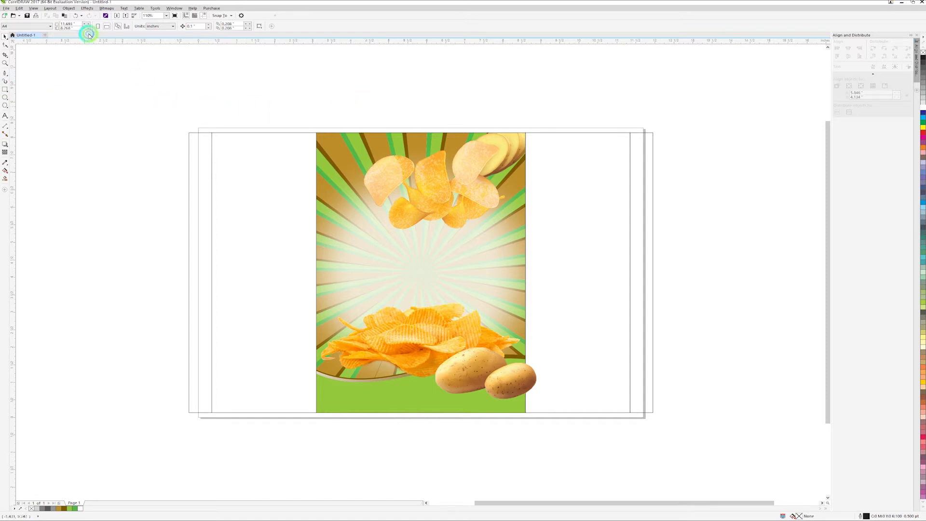
pyautogui.click(69, 23)
pyautogui.click(227, 47)
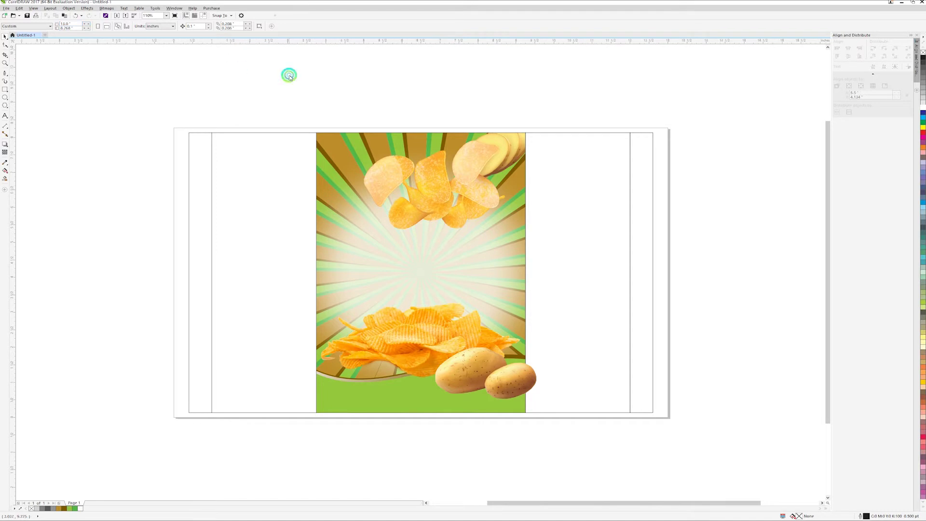
pyautogui.hotkey('shift', 'F4')
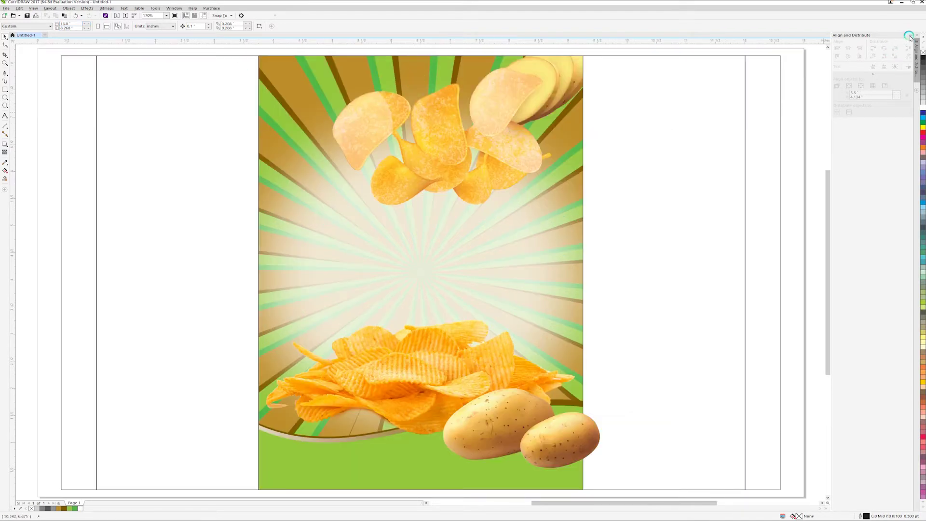
pyautogui.click(916, 35)
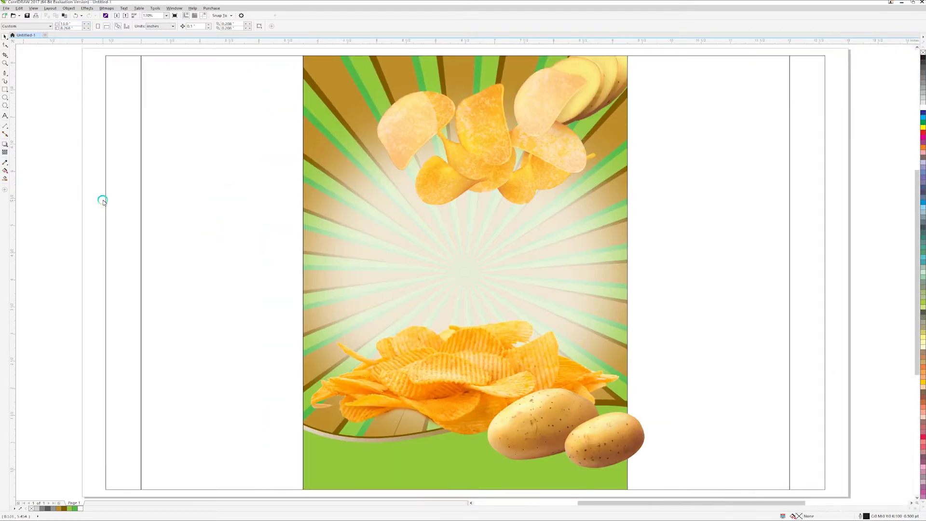
# Step: Save the drawing to the Desktop as 'Potato Chips'
pyautogui.click(27, 15)
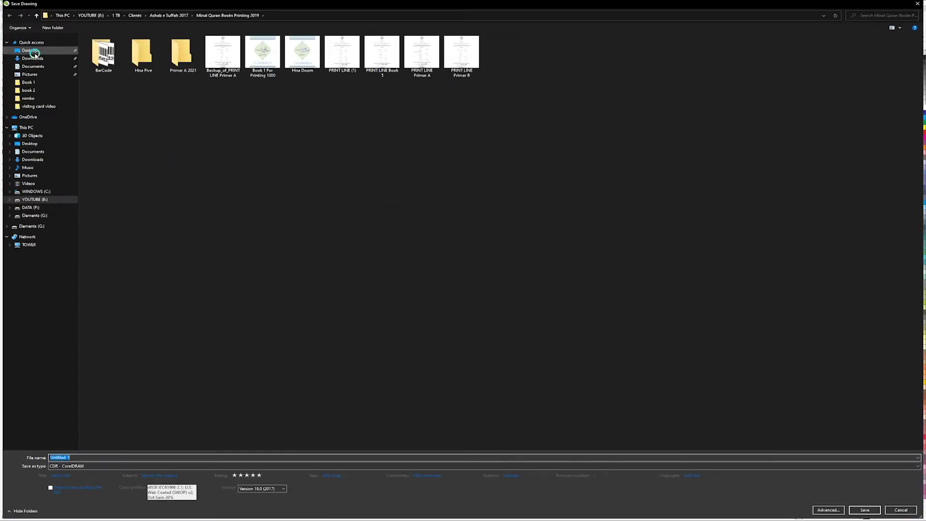
pyautogui.click(34, 51)
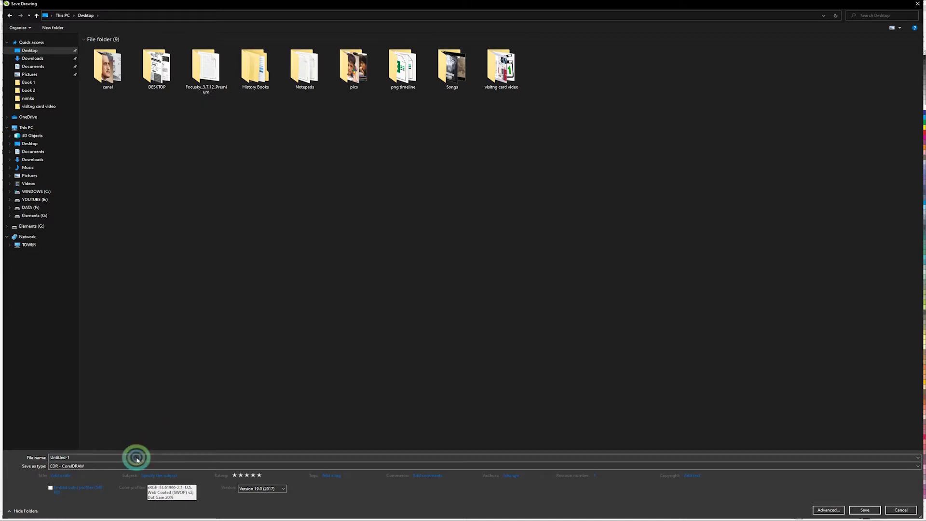
pyautogui.write('Pota')
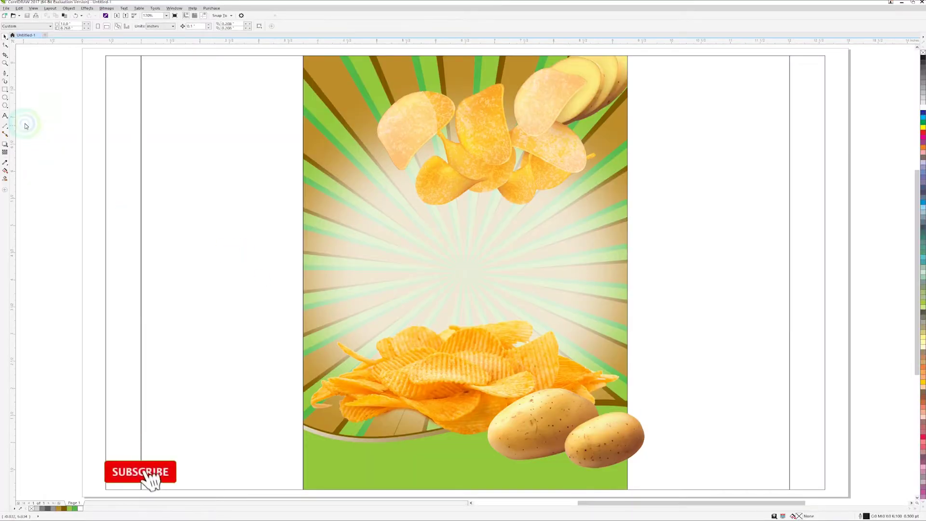
# Step: Add a 'Chips' line under POTATO, split them into separate objects, and centre-align them
pyautogui.click(5, 115)
pyautogui.click(202, 236)
pyautogui.write('POTATO')
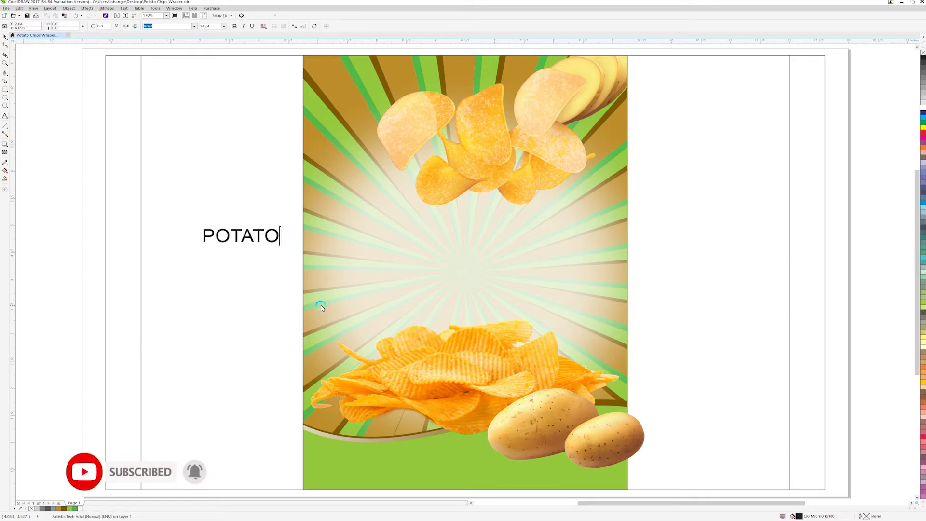
pyautogui.press('Return')
pyautogui.write('Chips')
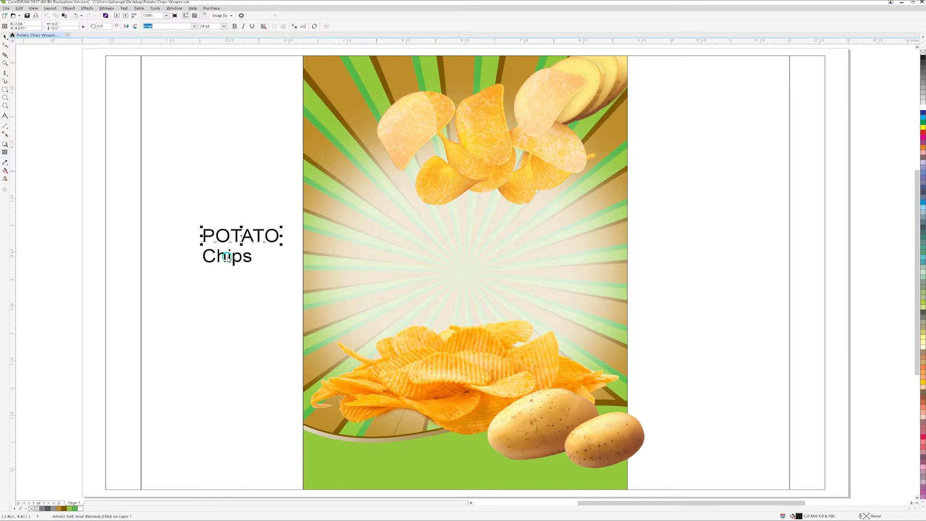
pyautogui.click(69, 9)
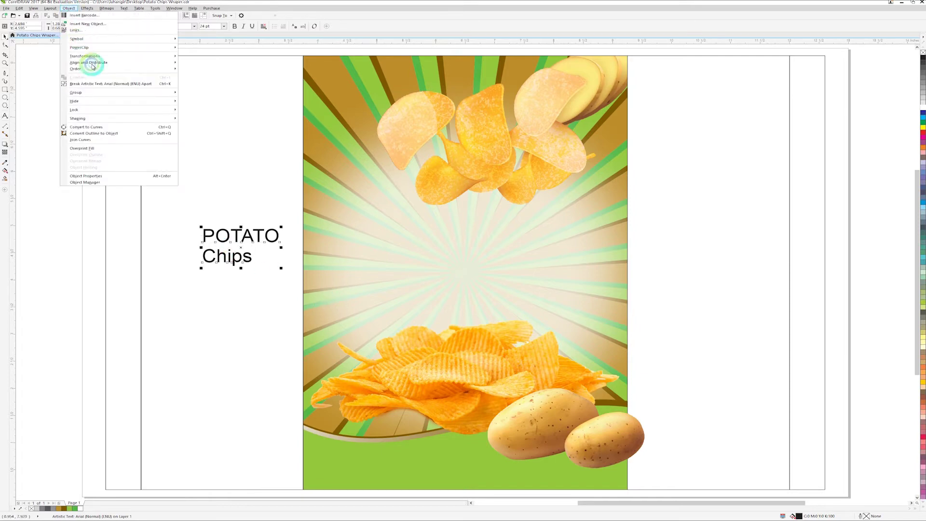
pyautogui.click(114, 84)
pyautogui.click(248, 177)
pyautogui.click(224, 242)
pyautogui.keyDown('shift'); pyautogui.click(227, 258); pyautogui.keyUp('shift')
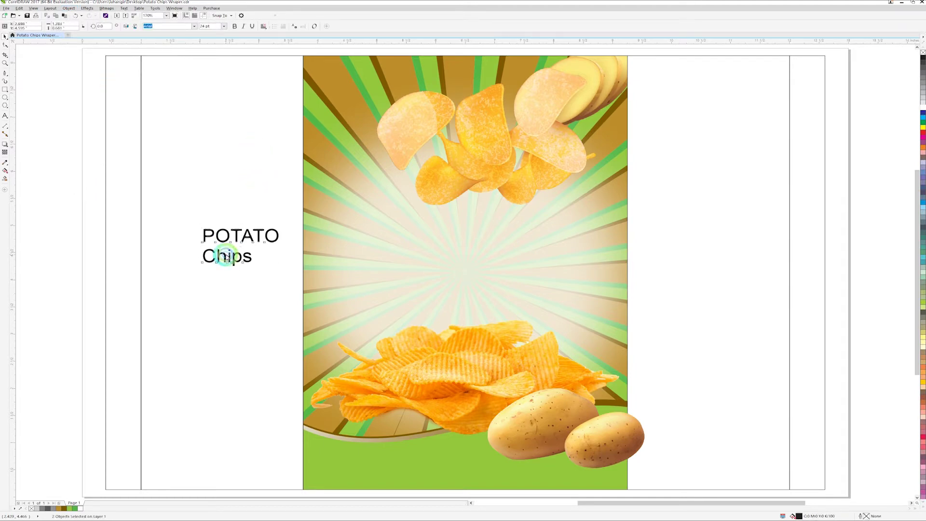
pyautogui.press('c')
pyautogui.press('c')
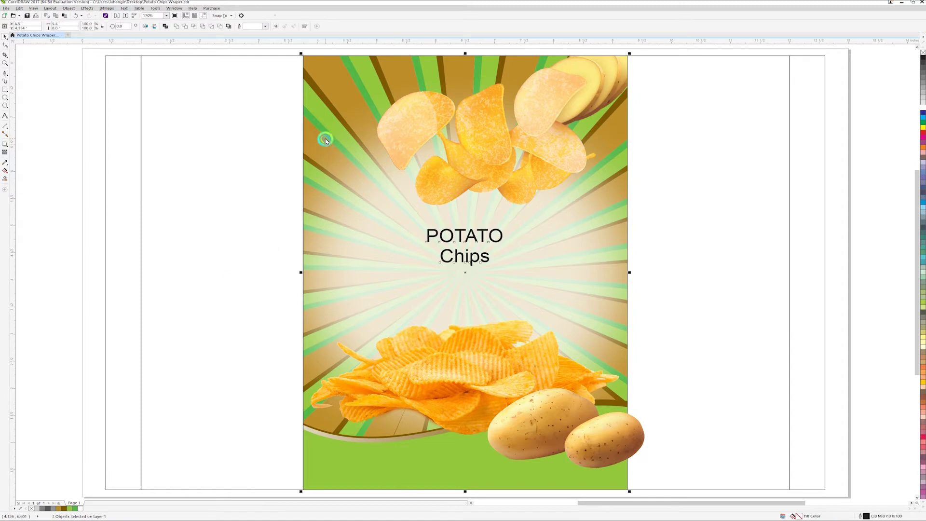
# Step: Scale the headline slightly down, raise Chips under POTATO, and nudge the chips photo lower
pyautogui.moveTo(507, 226); pyautogui.dragTo(606, 185)
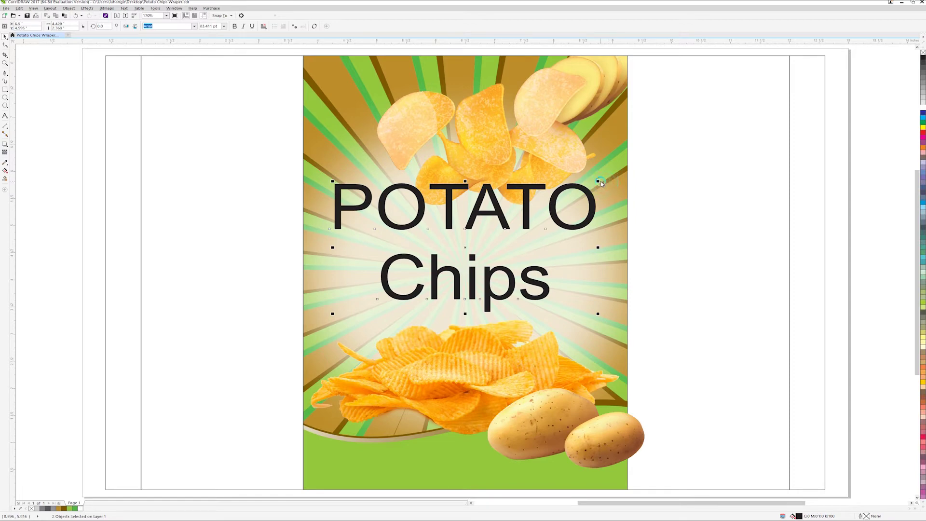
pyautogui.moveTo(599, 182); pyautogui.dragTo(586, 188)
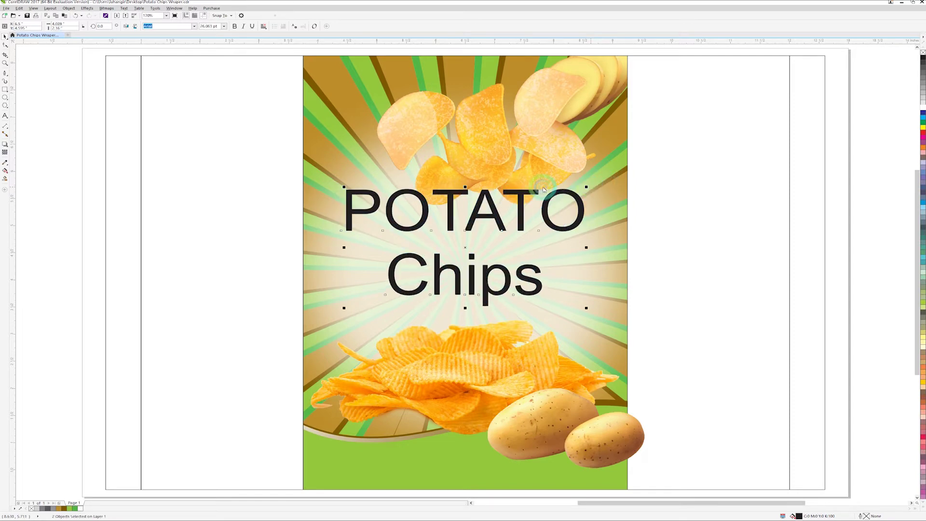
pyautogui.click(256, 206)
pyautogui.click(438, 270)
pyautogui.moveTo(438, 270); pyautogui.dragTo(438, 263)
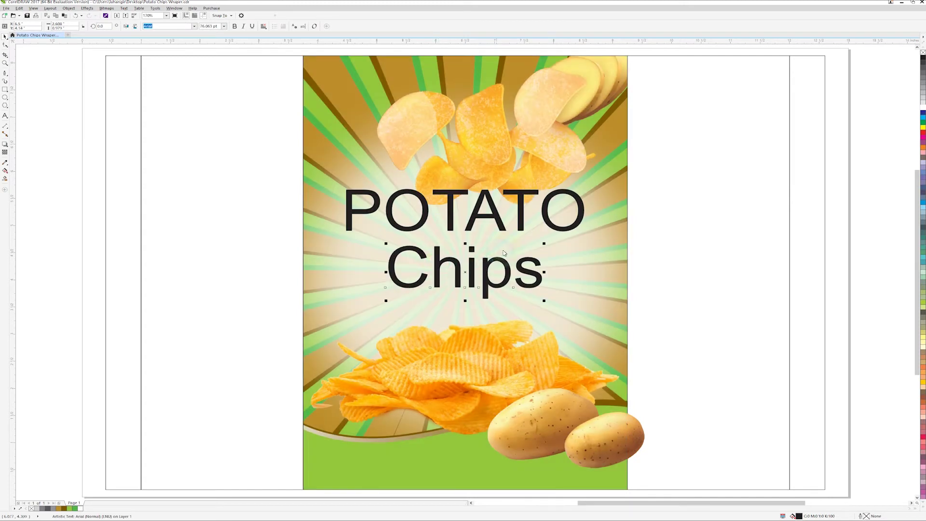
pyautogui.click(444, 360)
pyautogui.moveTo(437, 361); pyautogui.dragTo(437, 364)
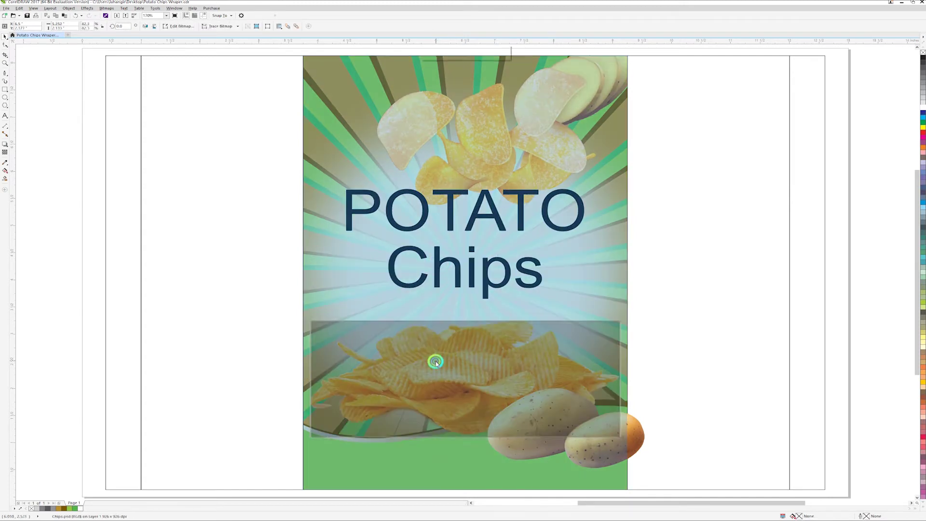
# Step: Draw a closed leaf-shaped Bezier curve left of the wrapper panel
pyautogui.press('F5')
pyautogui.click(170, 377)
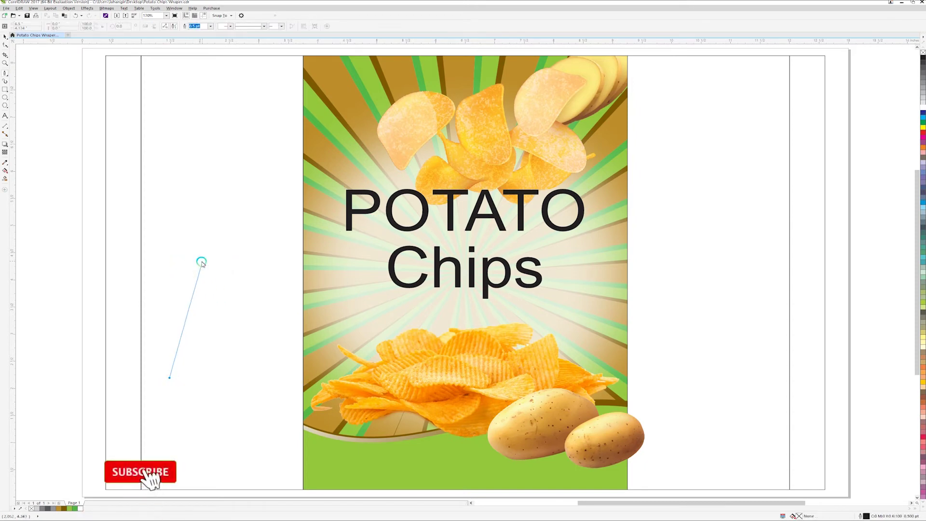
pyautogui.moveTo(200, 257); pyautogui.dragTo(248, 202)
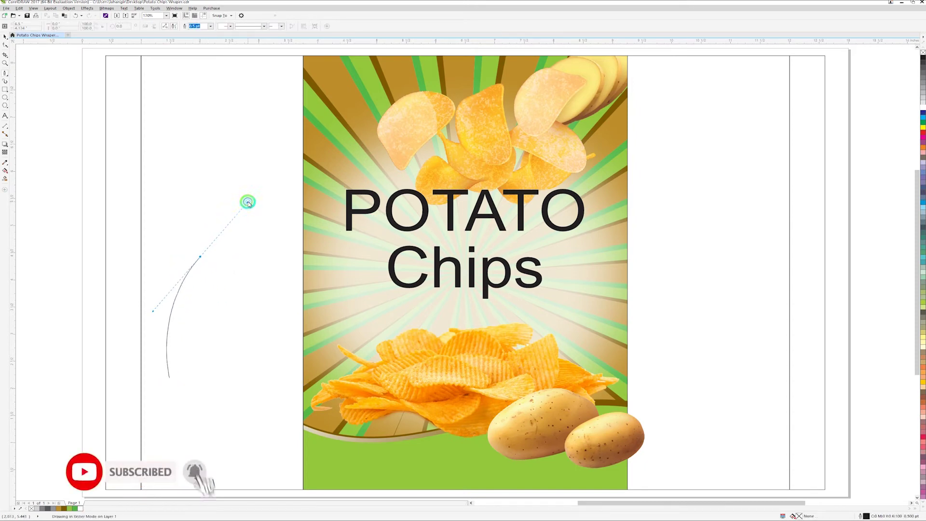
pyautogui.moveTo(286, 110); pyautogui.dragTo(279, 66)
pyautogui.click(289, 110)
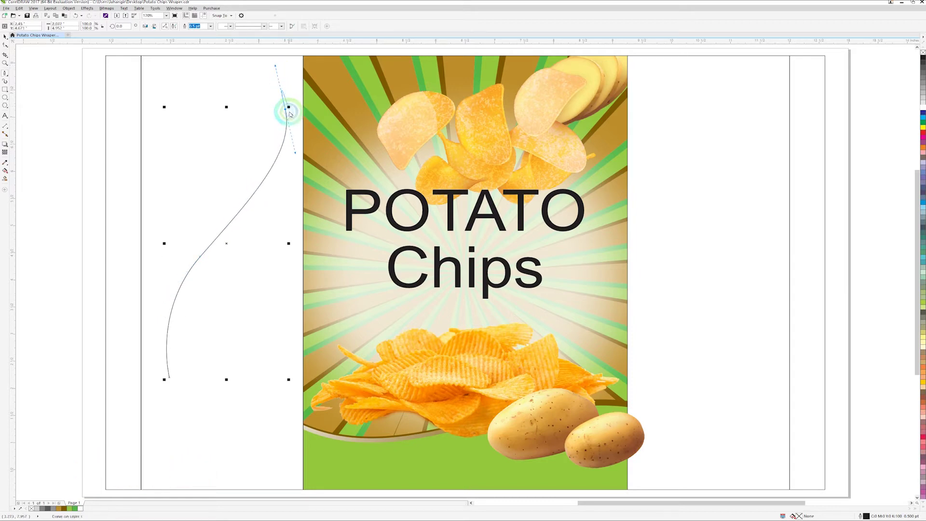
pyautogui.click(297, 220)
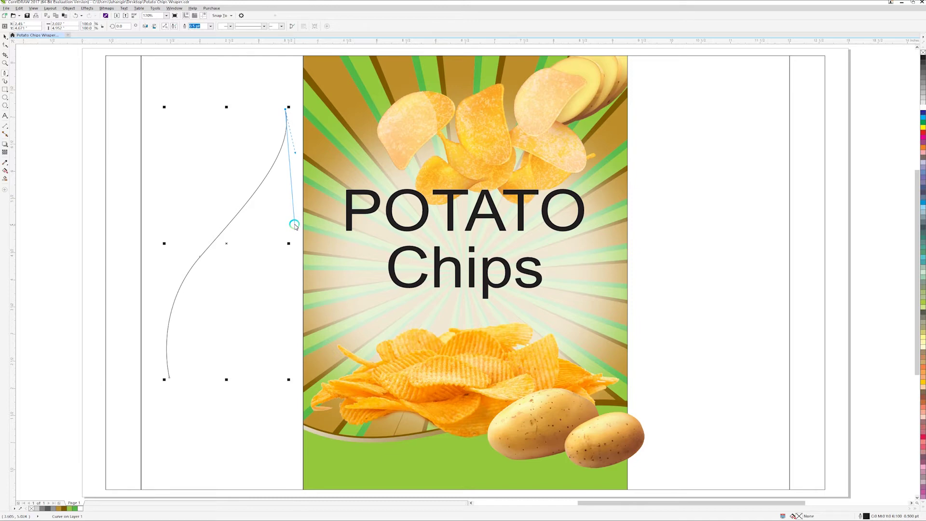
pyautogui.moveTo(293, 231); pyautogui.dragTo(259, 284)
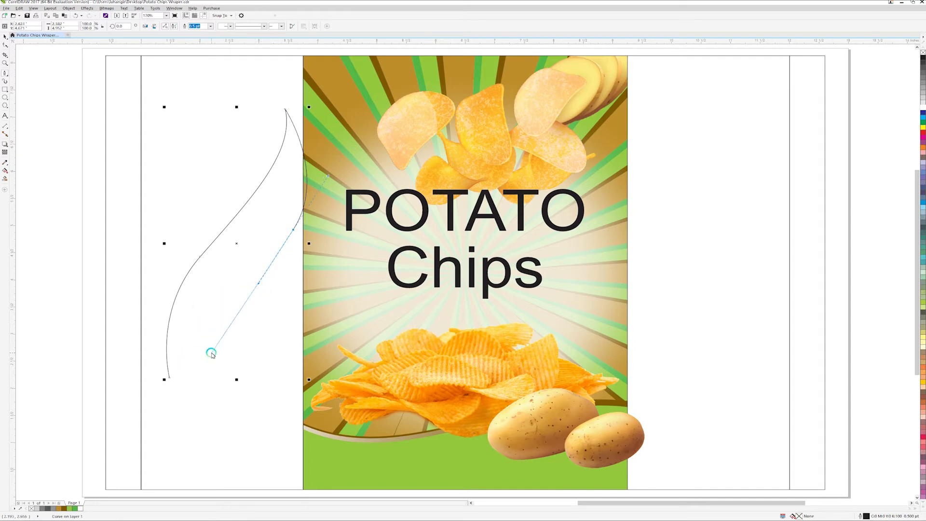
pyautogui.moveTo(212, 343); pyautogui.dragTo(200, 350)
pyautogui.click(176, 389)
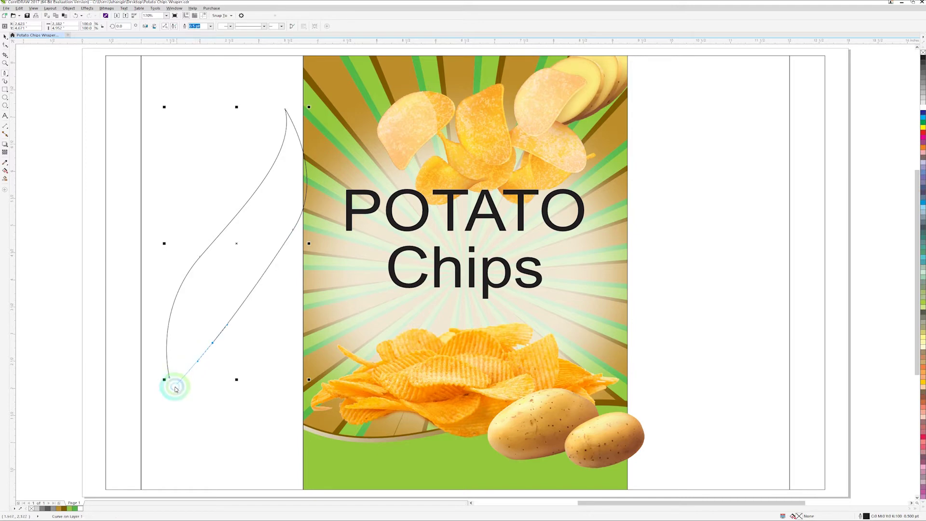
pyautogui.click(180, 413)
pyautogui.click(170, 383)
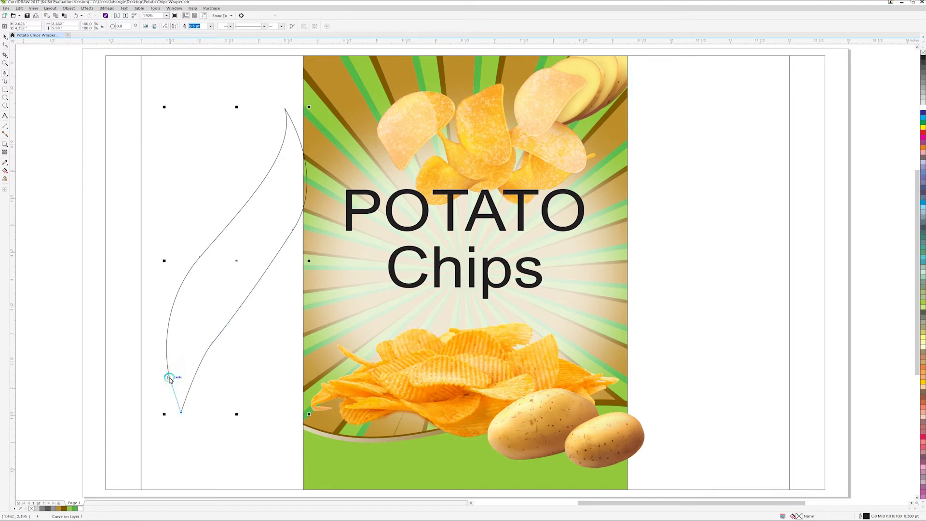
pyautogui.click(221, 347)
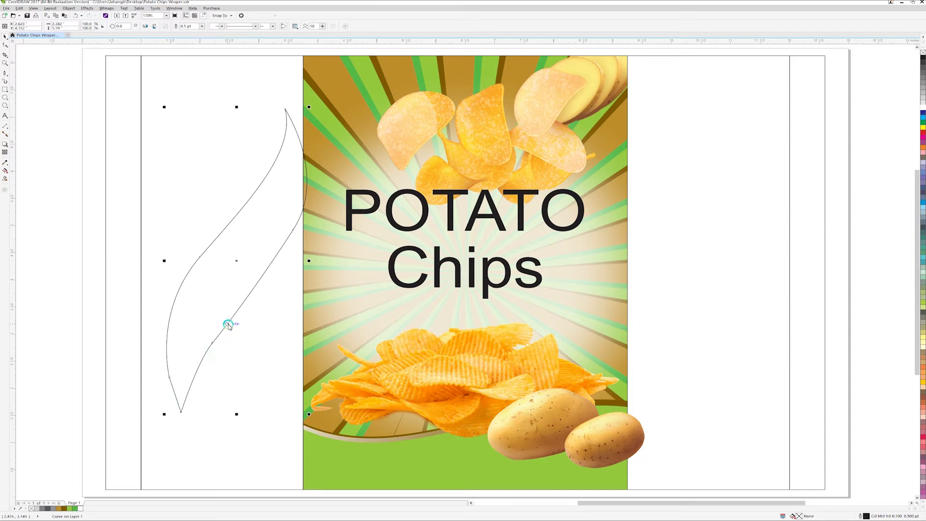
# Step: Delete the extra node and reshape the leaf's curves into a smooth outline
pyautogui.press('F10')
pyautogui.moveTo(300, 208); pyautogui.dragTo(328, 284)
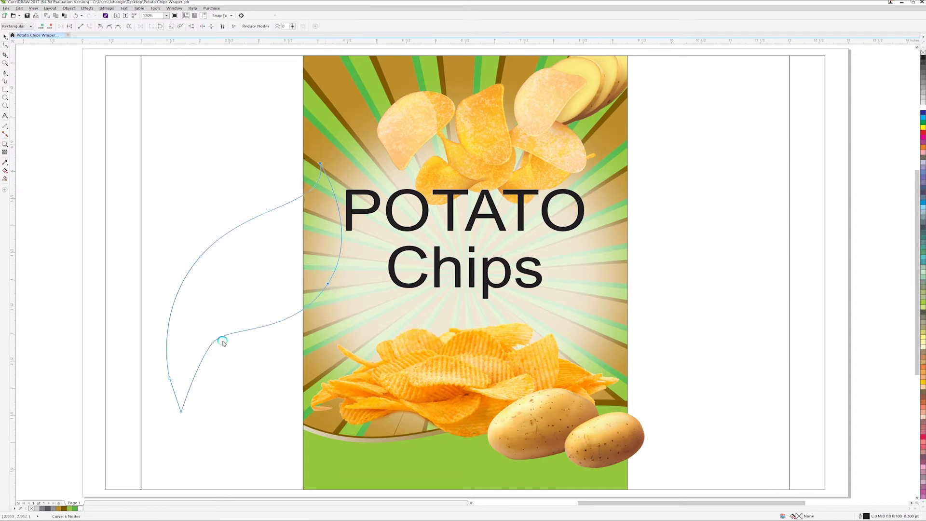
pyautogui.press('Delete')
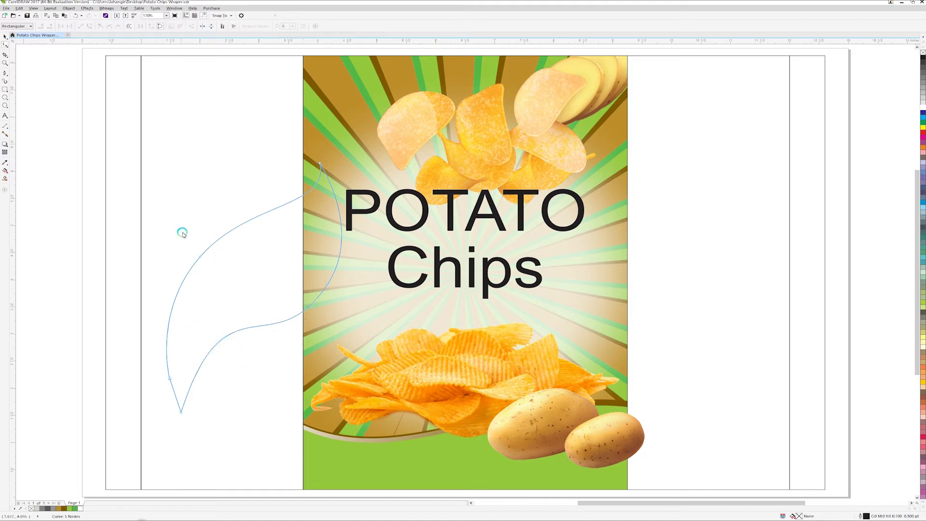
pyautogui.moveTo(219, 242); pyautogui.dragTo(263, 207)
pyautogui.moveTo(305, 271); pyautogui.dragTo(355, 311)
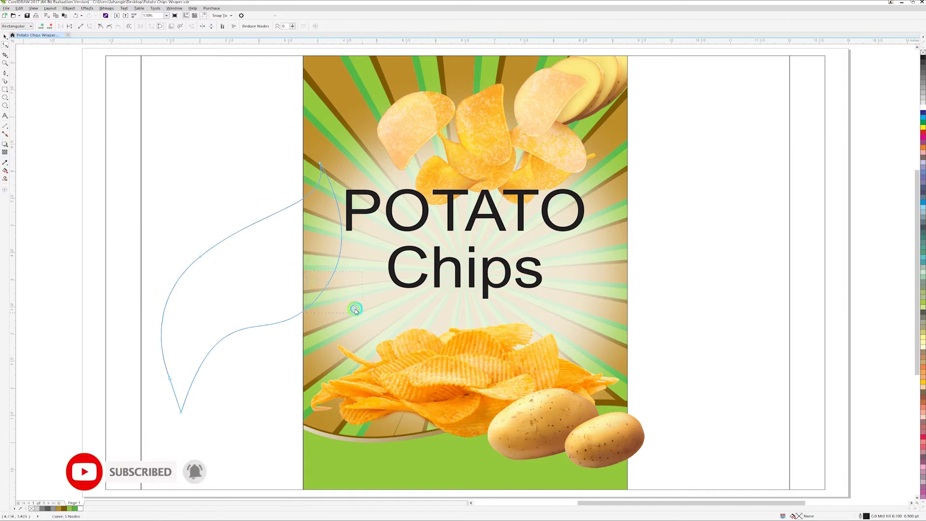
pyautogui.moveTo(246, 325)
pyautogui.mouseDown()
pyautogui.moveTo(191, 366)
pyautogui.moveTo(183, 331)
pyautogui.mouseUp()
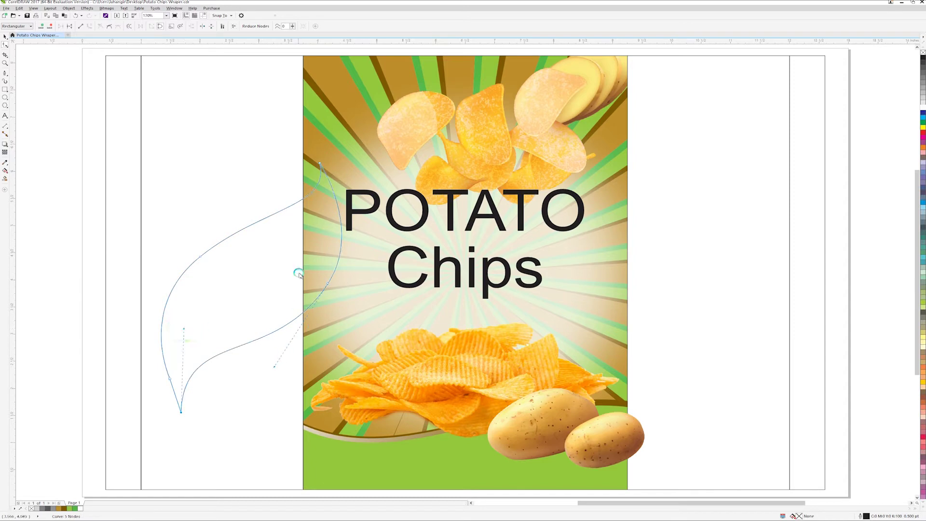
pyautogui.moveTo(332, 287); pyautogui.dragTo(336, 287)
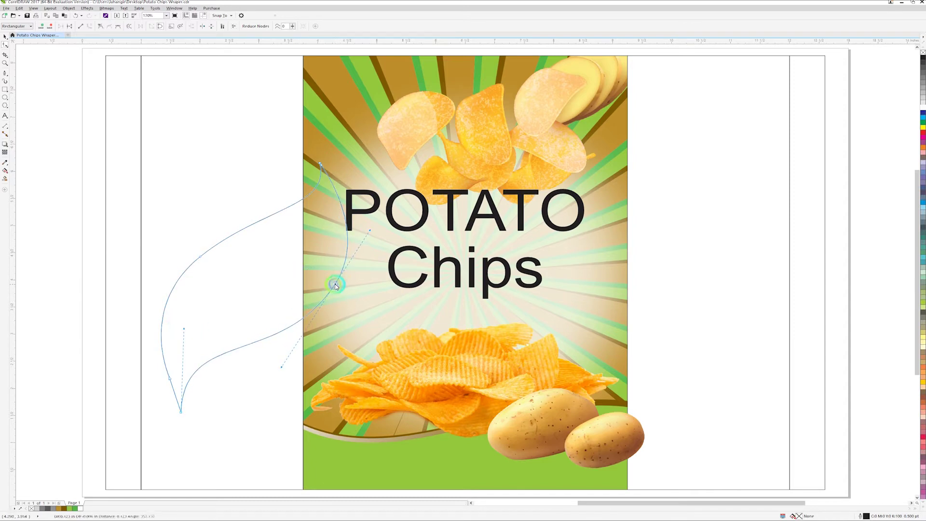
pyautogui.press('space')
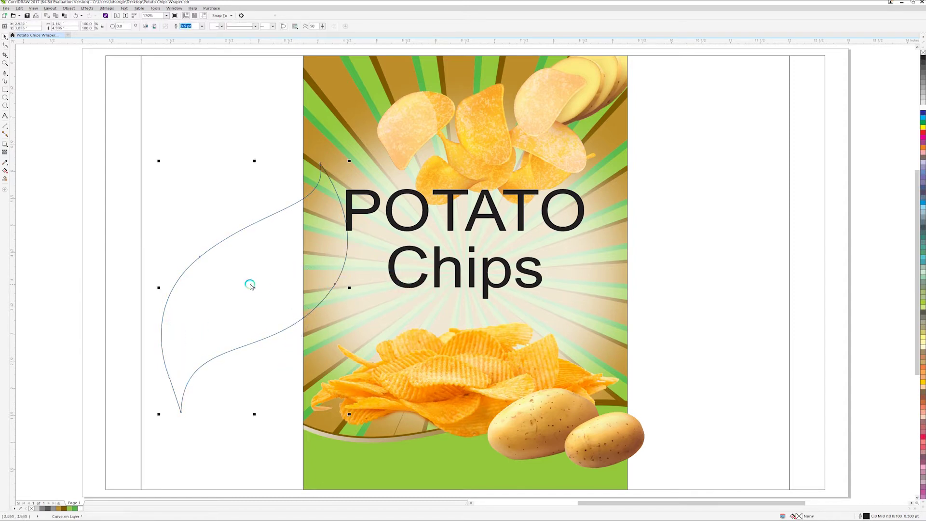
# Step: Move the leaf left and scale it down to size
pyautogui.moveTo(241, 288); pyautogui.dragTo(173, 286)
pyautogui.moveTo(279, 160)
pyautogui.mouseDown()
pyautogui.moveTo(252, 200)
pyautogui.moveTo(265, 217)
pyautogui.mouseUp()
pyautogui.click(230, 218)
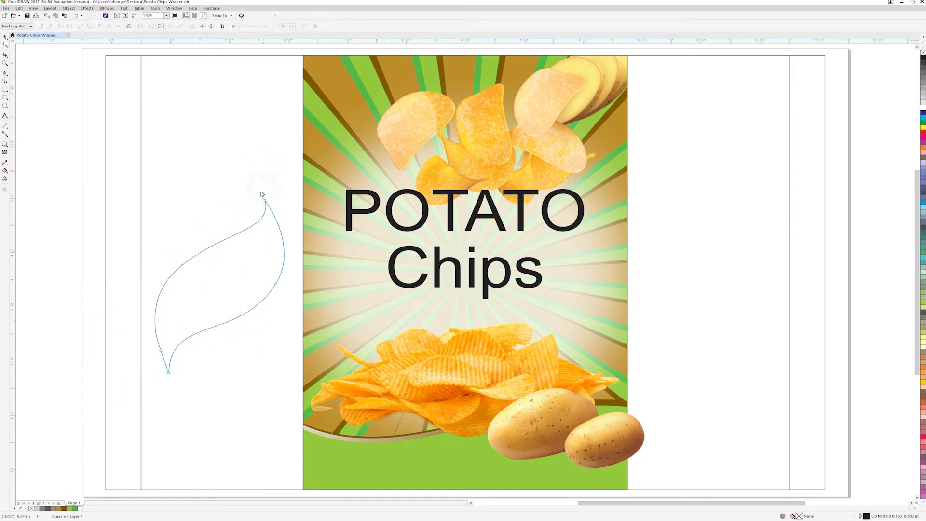
pyautogui.click(276, 285)
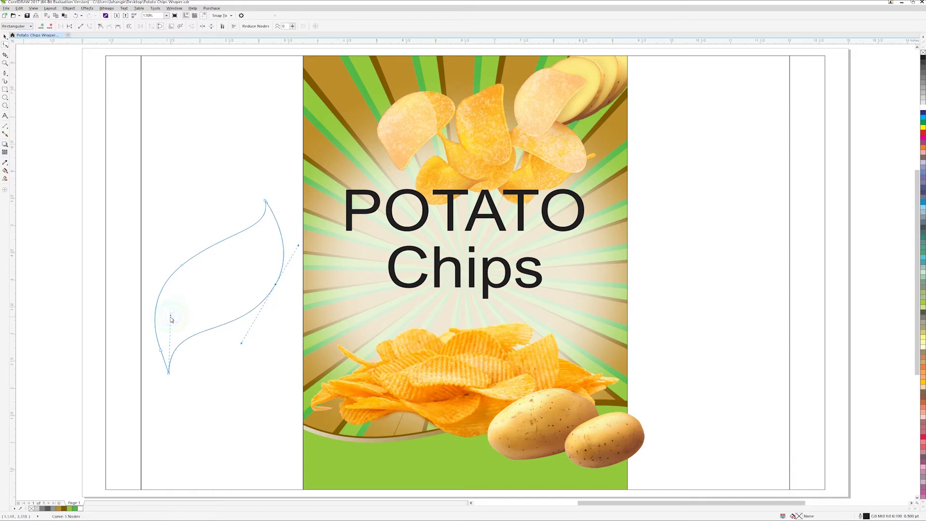
pyautogui.click(264, 257)
pyautogui.click(238, 233)
pyautogui.moveTo(153, 198); pyautogui.dragTo(161, 201)
# Step: Make a slightly rotated copy of the leaf and remove both leaves' outlines
pyautogui.press('Escape')
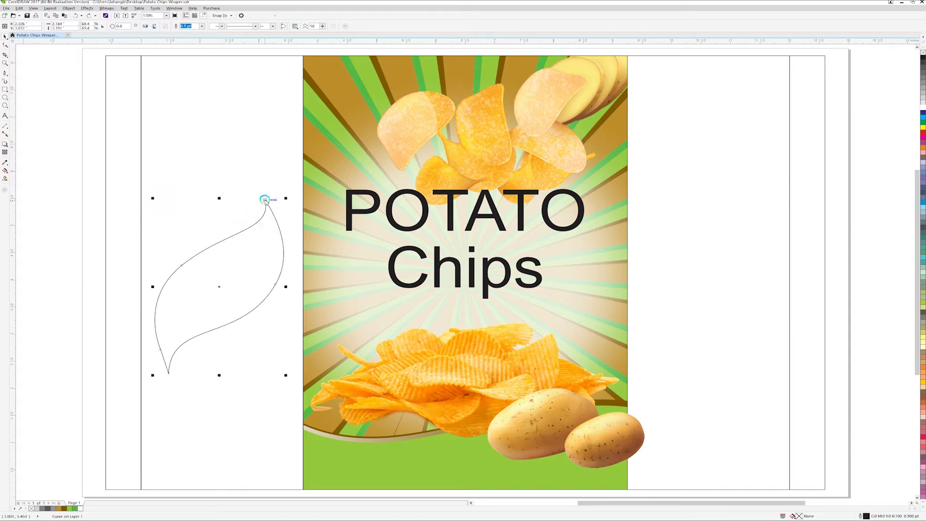
pyautogui.click(219, 286)
pyautogui.moveTo(153, 198); pyautogui.dragTo(171, 203)
pyautogui.click(248, 227)
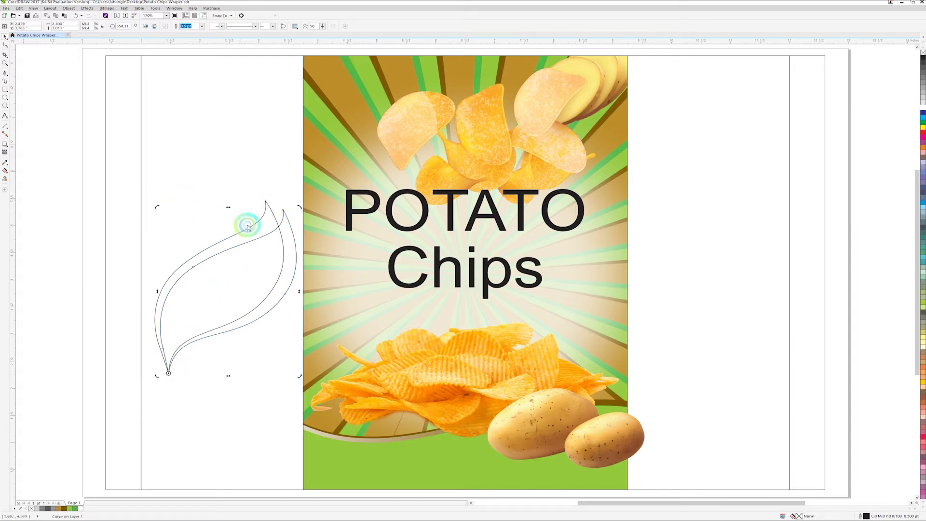
pyautogui.click(264, 203)
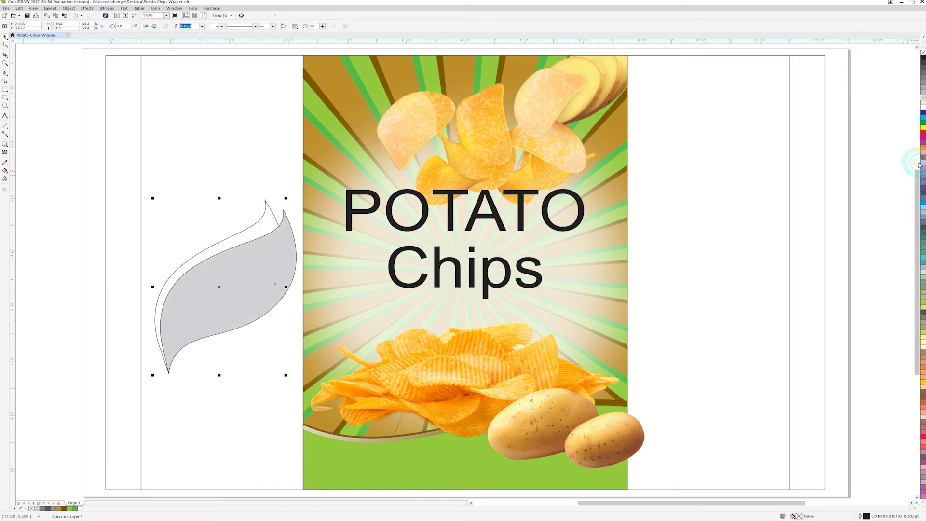
pyautogui.click(922, 204)
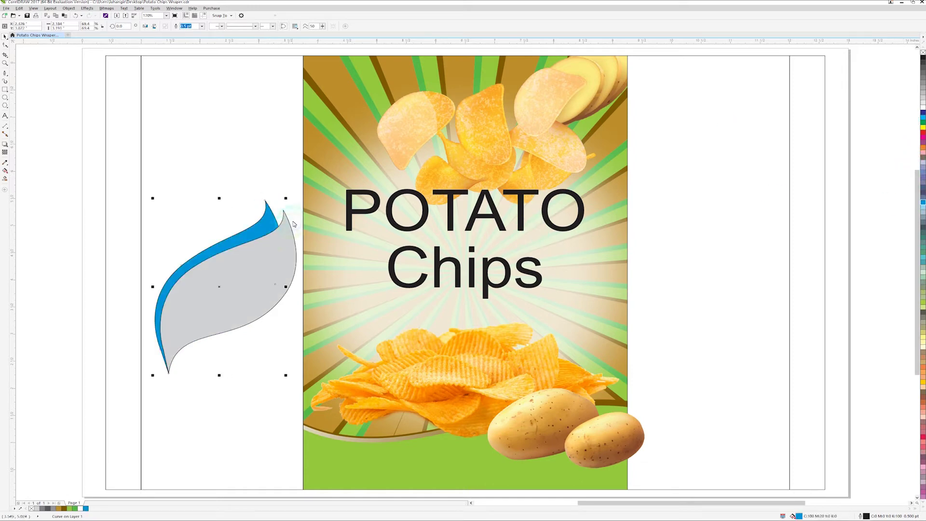
pyautogui.rightClick(922, 52)
# Step: Fill the front leaf red and the back copy pale yellow
pyautogui.click(290, 232)
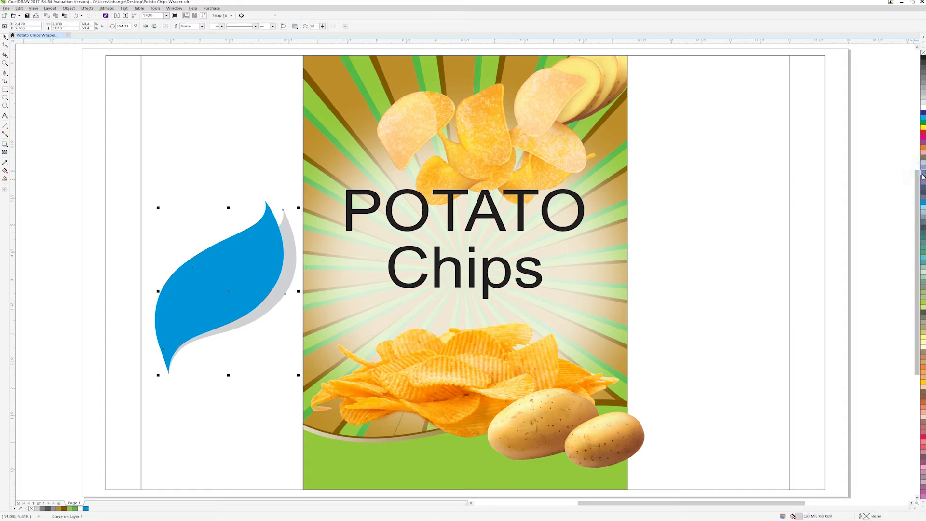
pyautogui.moveTo(918, 203); pyautogui.dragTo(263, 221)
pyautogui.click(922, 248)
pyautogui.click(263, 226)
pyautogui.moveTo(923, 136); pyautogui.dragTo(256, 211)
pyautogui.click(287, 225)
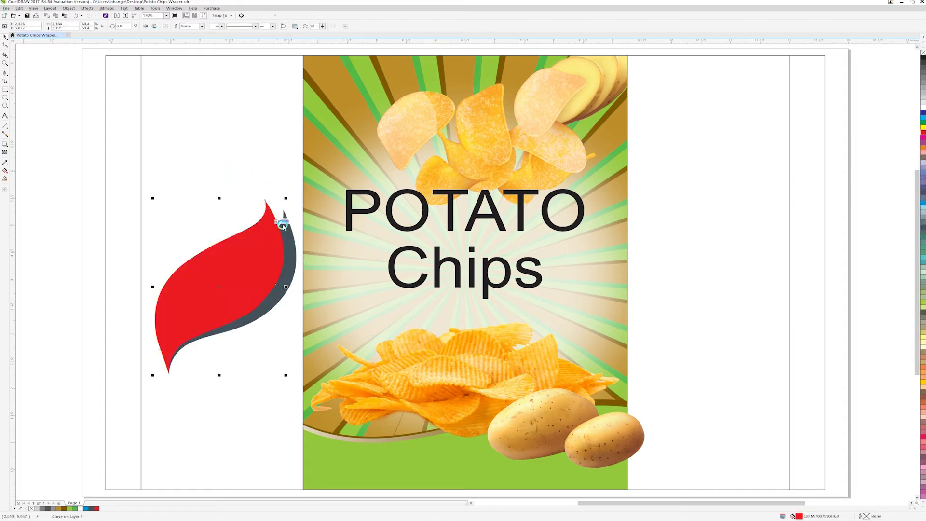
pyautogui.click(923, 107)
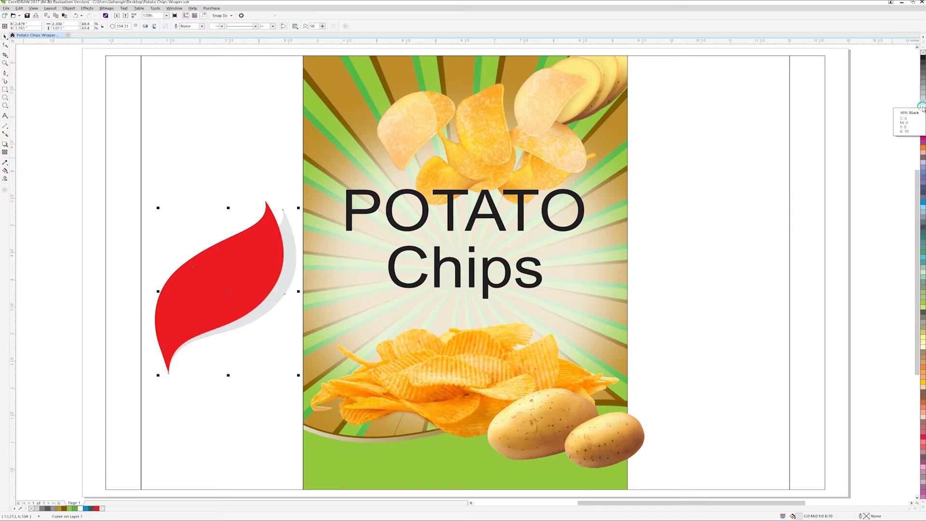
pyautogui.moveTo(922, 338); pyautogui.dragTo(251, 236)
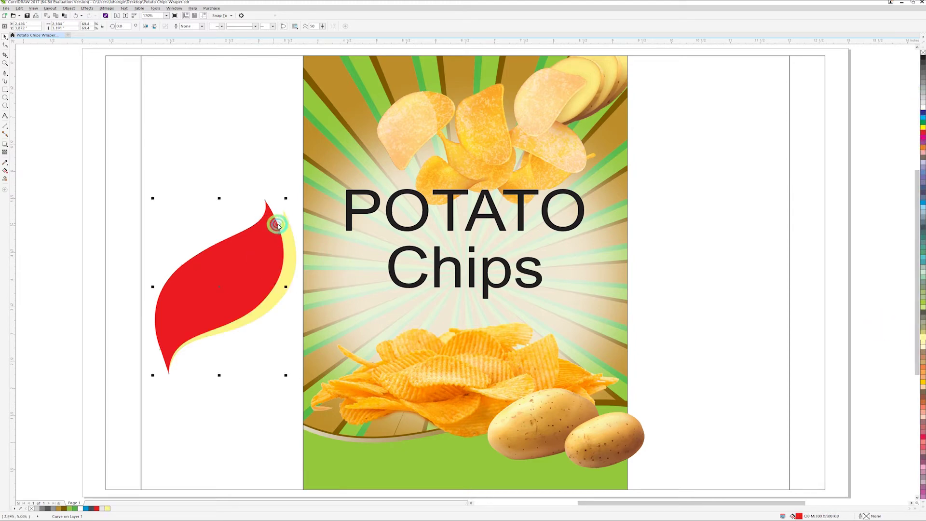
pyautogui.press('F8')
# Step: Add a 'Fresh' text beside the red leaf in the Brandon Smith font
pyautogui.click(215, 190)
pyautogui.write('POTATO')
pyautogui.hotkey('ctrl', 'a')
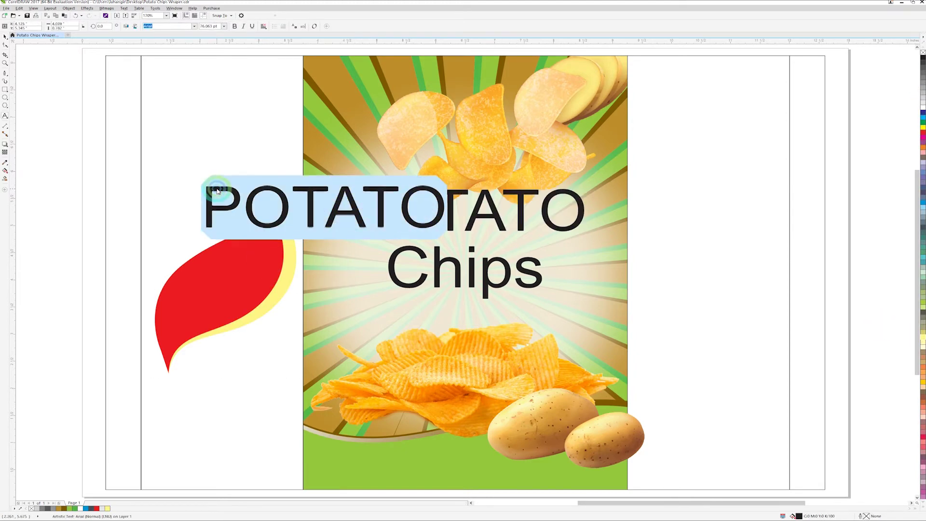
pyautogui.write('Fresh')
pyautogui.moveTo(213, 186); pyautogui.dragTo(148, 196)
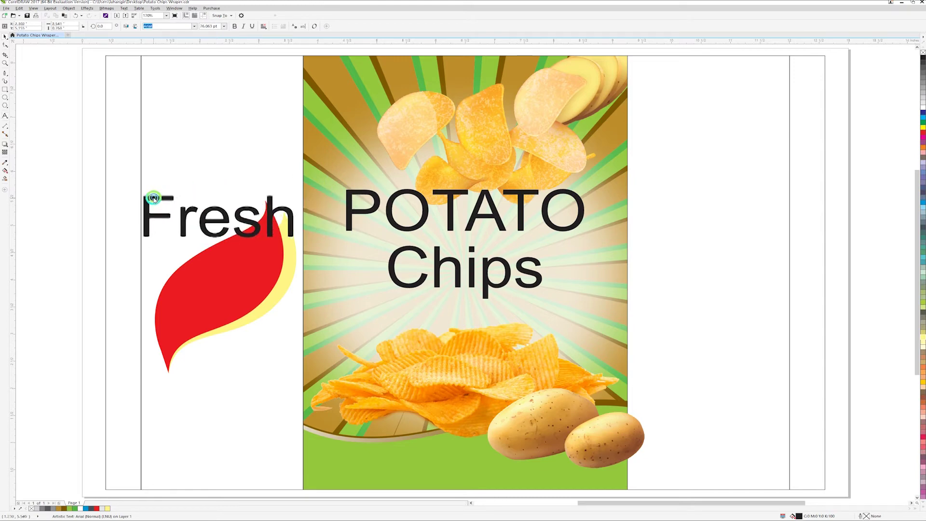
pyautogui.click(195, 28)
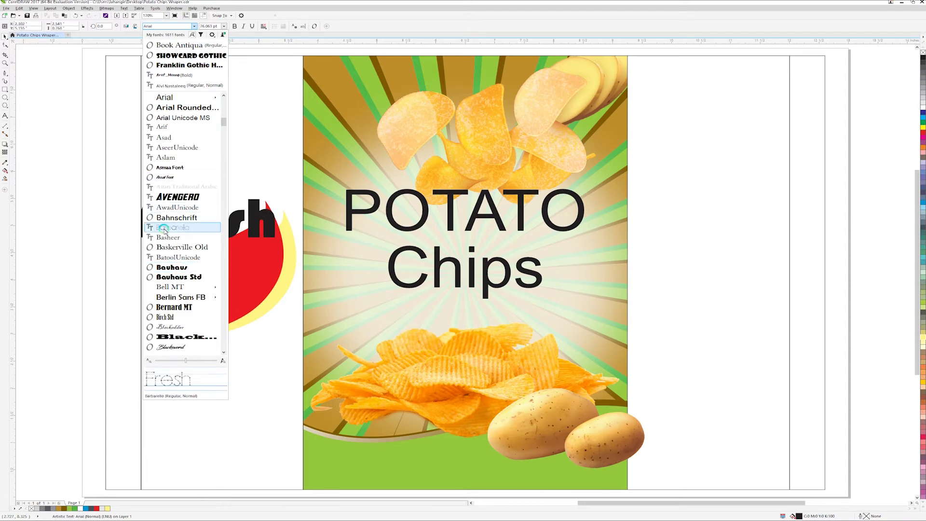
pyautogui.scroll(-5, 172, 268)
pyautogui.click(175, 276)
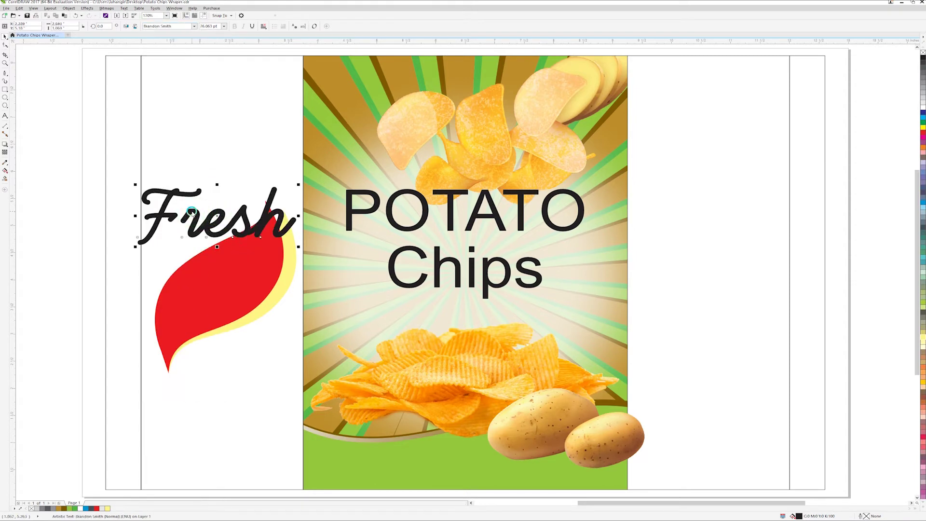
# Step: Move, shrink and rotate the text so it sits along the red leaf
pyautogui.moveTo(188, 208); pyautogui.dragTo(180, 270)
pyautogui.moveTo(274, 218); pyautogui.dragTo(253, 187)
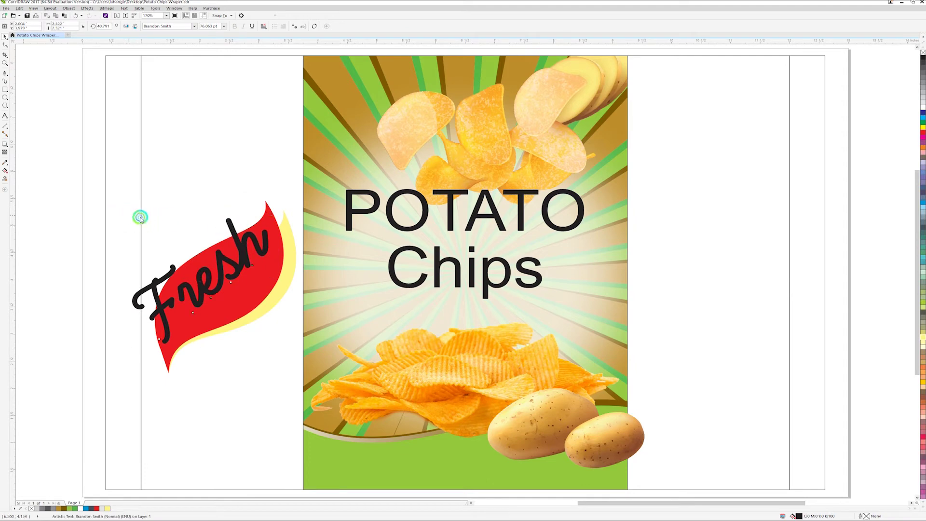
pyautogui.moveTo(141, 218); pyautogui.dragTo(162, 231)
pyautogui.click(270, 244)
pyautogui.moveTo(273, 234); pyautogui.dragTo(276, 235)
# Step: Change the word to 'Halal', rotate it to fit the leaf, and make it white
pyautogui.doubleClick(245, 251)
pyautogui.write('Halal')
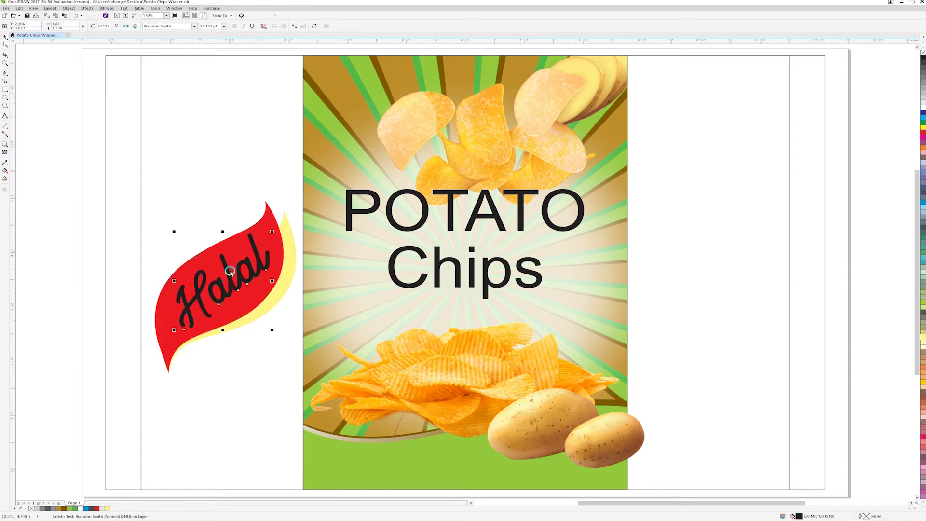
pyautogui.click(230, 272)
pyautogui.moveTo(271, 237); pyautogui.dragTo(243, 270)
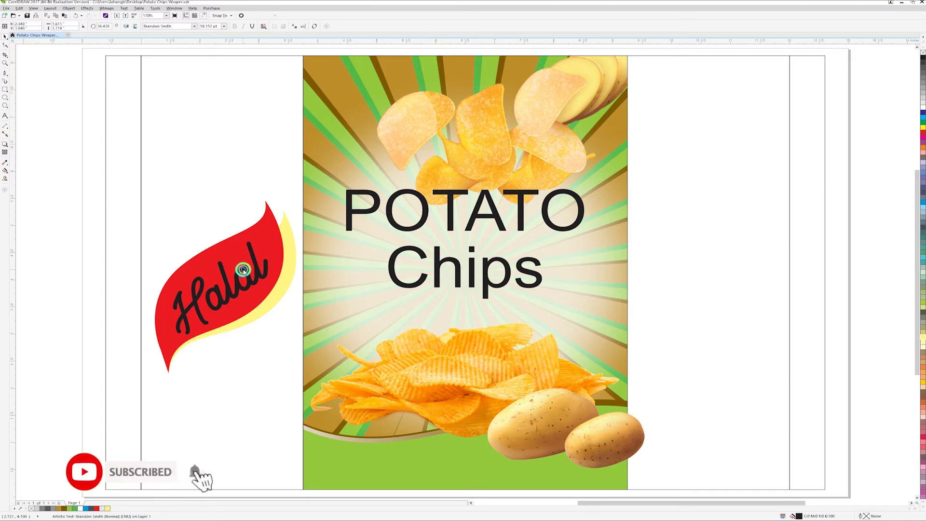
pyautogui.click(241, 272)
pyautogui.click(922, 106)
pyautogui.click(224, 185)
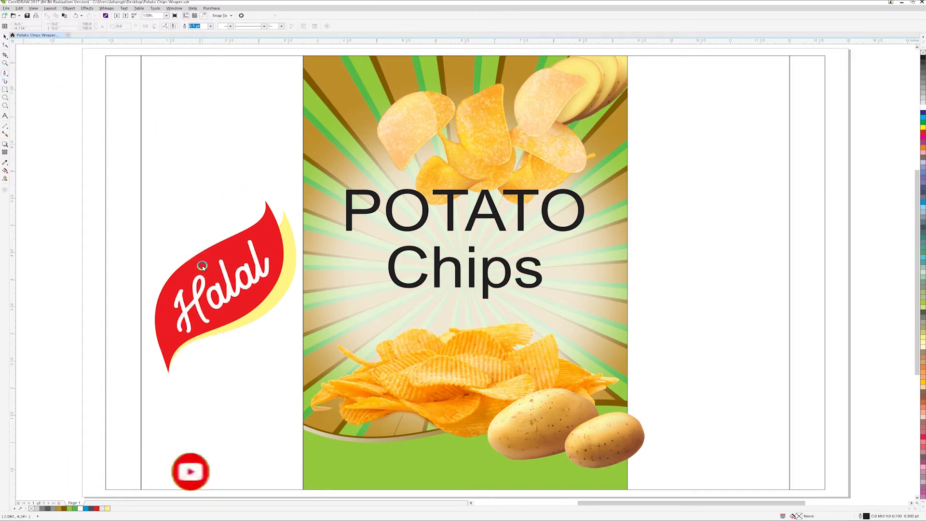
pyautogui.scroll(5, 159, 279)
# Step: Draw a line above Halal and bend it into a thin crescent highlight sliver
pyautogui.moveTo(288, 241); pyautogui.dragTo(413, 171)
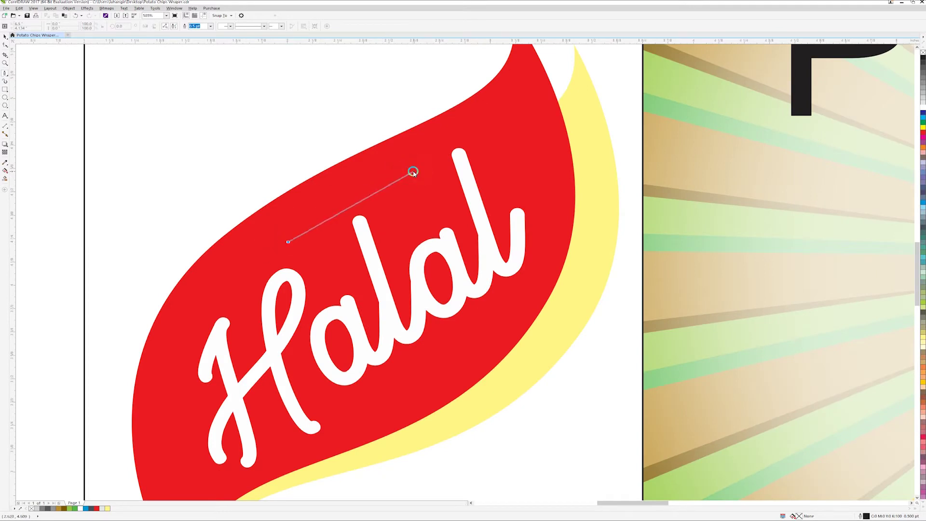
pyautogui.click(417, 170)
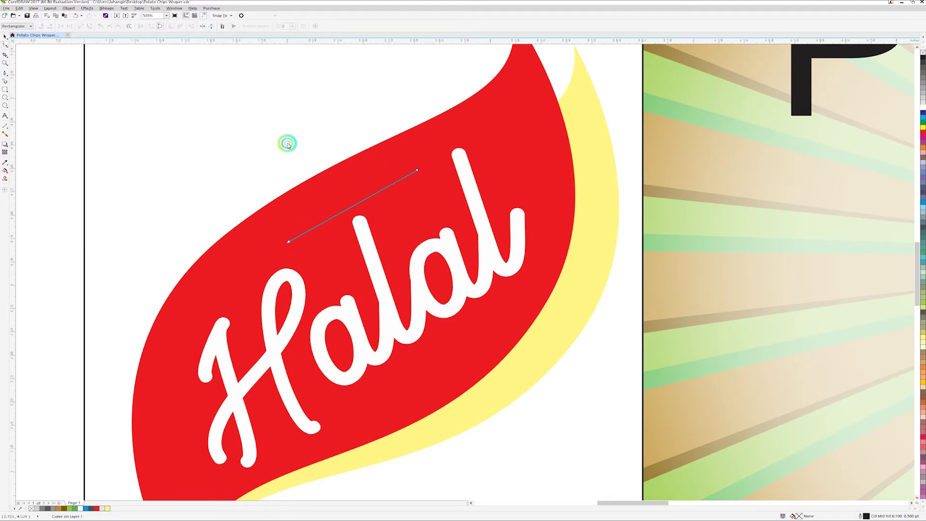
pyautogui.moveTo(378, 193)
pyautogui.mouseDown()
pyautogui.moveTo(353, 200)
pyautogui.moveTo(342, 191)
pyautogui.moveTo(362, 192)
pyautogui.mouseUp()
pyautogui.press('space')
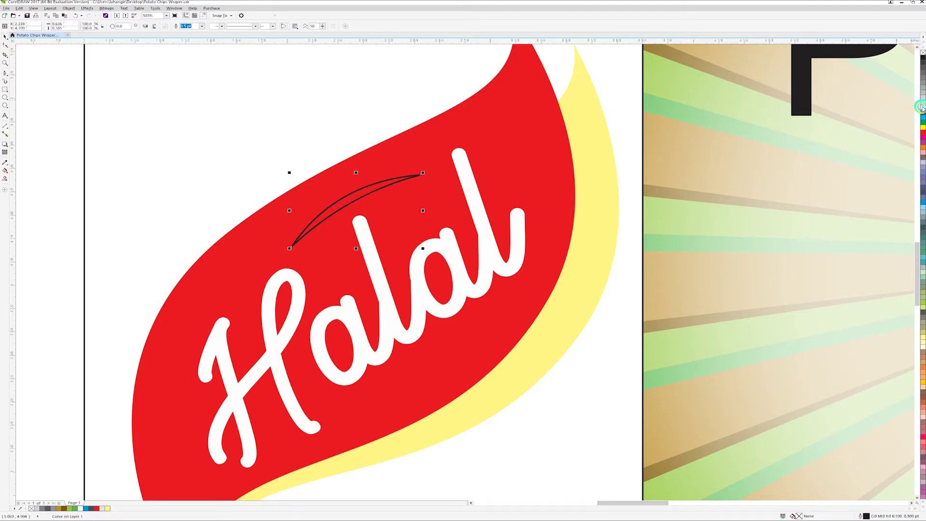
pyautogui.moveTo(356, 185); pyautogui.dragTo(348, 182)
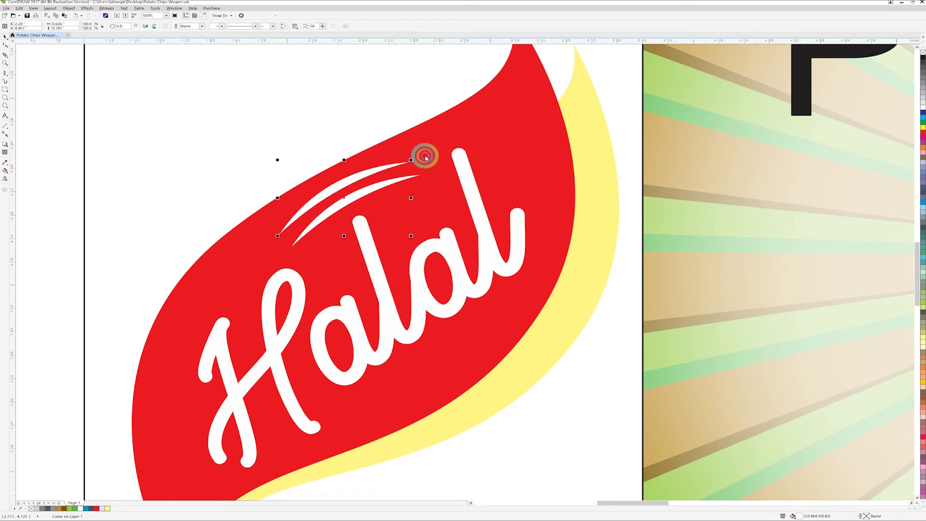
# Step: Scale and rotate the two white slivers so they arc above the lettering
pyautogui.moveTo(409, 160); pyautogui.dragTo(438, 145)
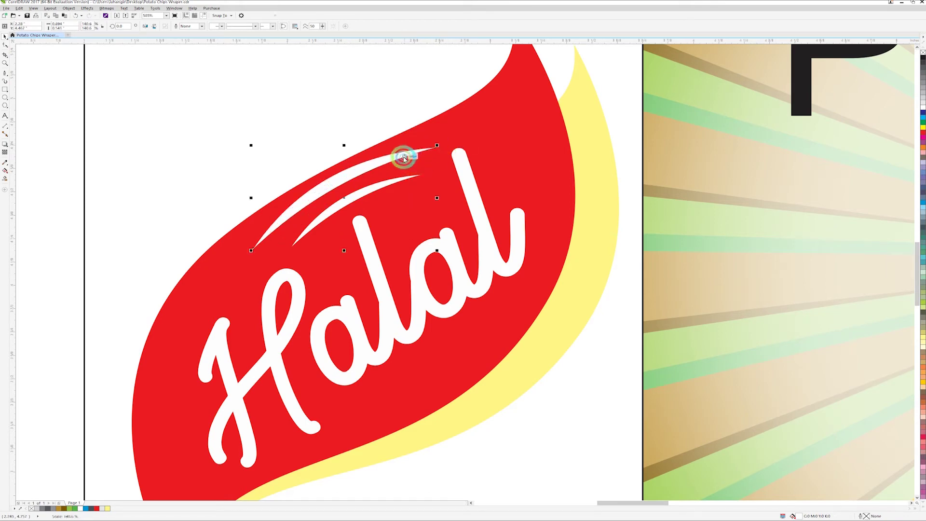
pyautogui.moveTo(437, 197); pyautogui.dragTo(427, 197)
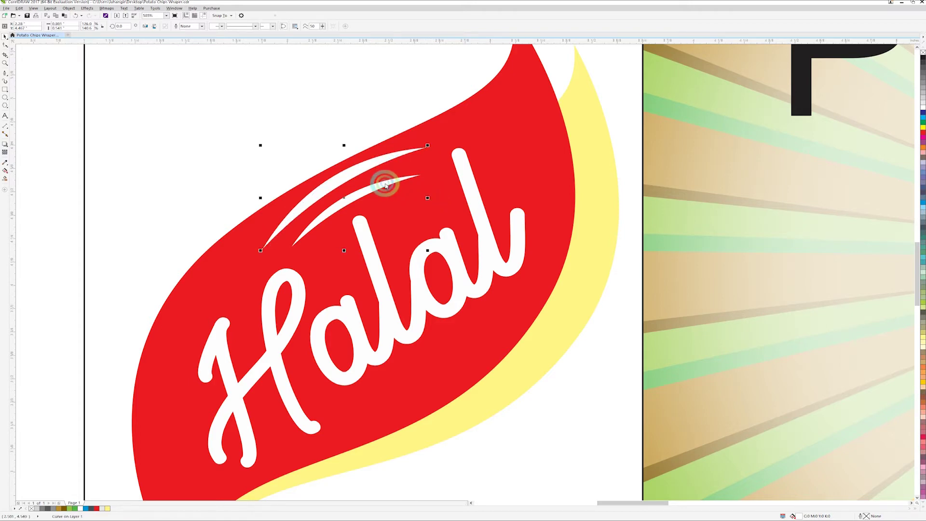
pyautogui.click(360, 170)
pyautogui.moveTo(430, 147); pyautogui.dragTo(419, 151)
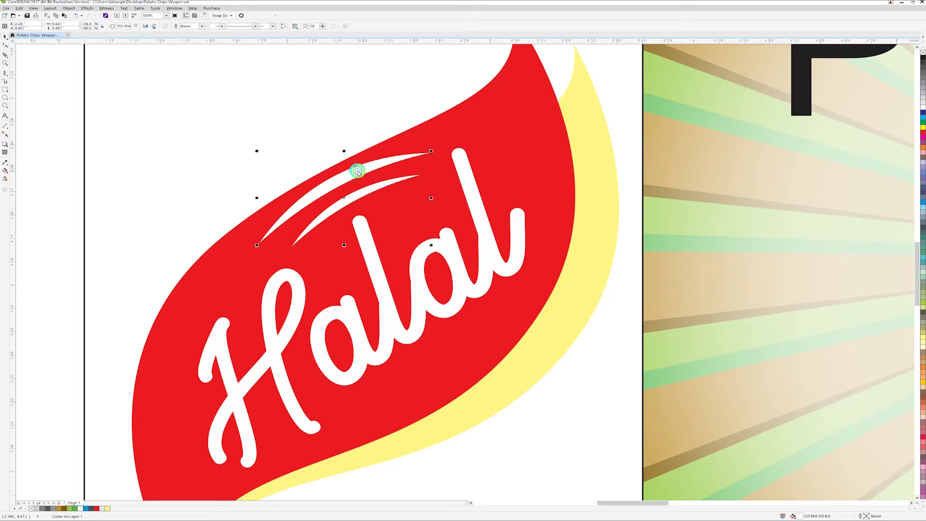
pyautogui.click(366, 190)
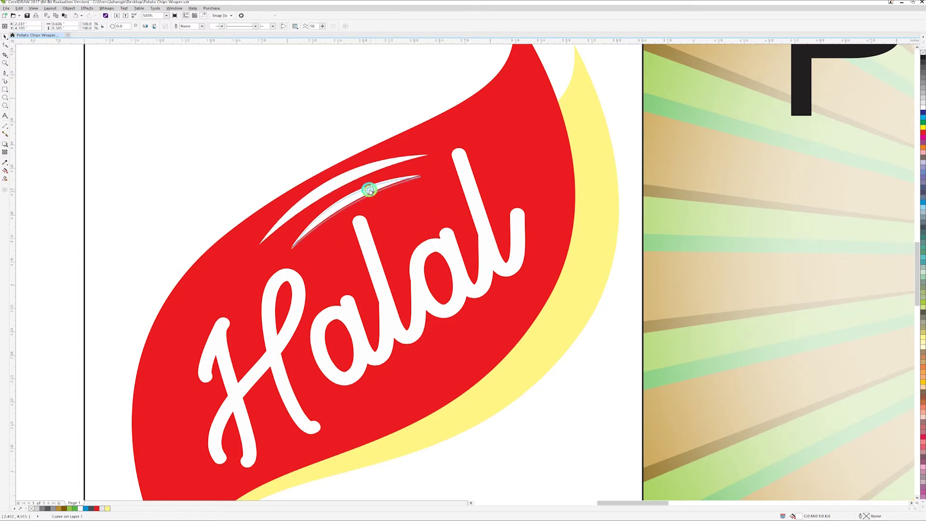
pyautogui.click(370, 191)
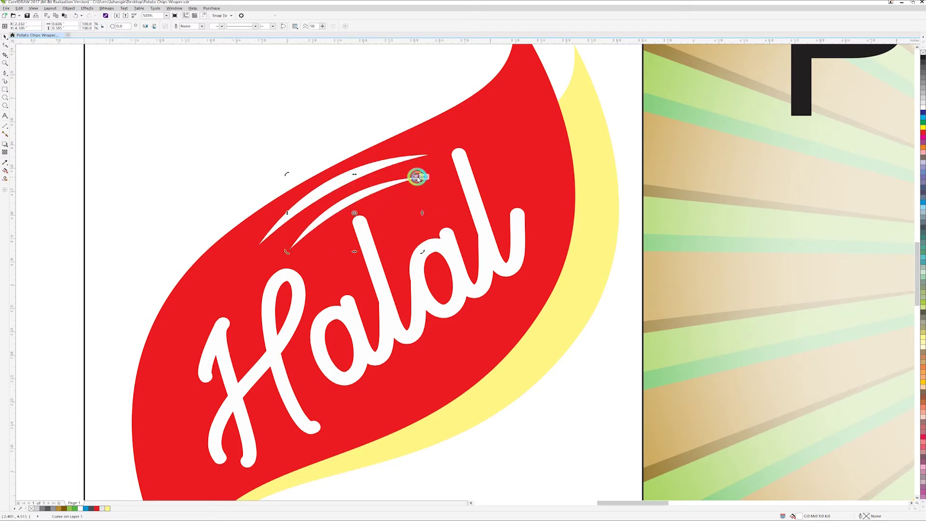
pyautogui.moveTo(421, 175); pyautogui.dragTo(428, 172)
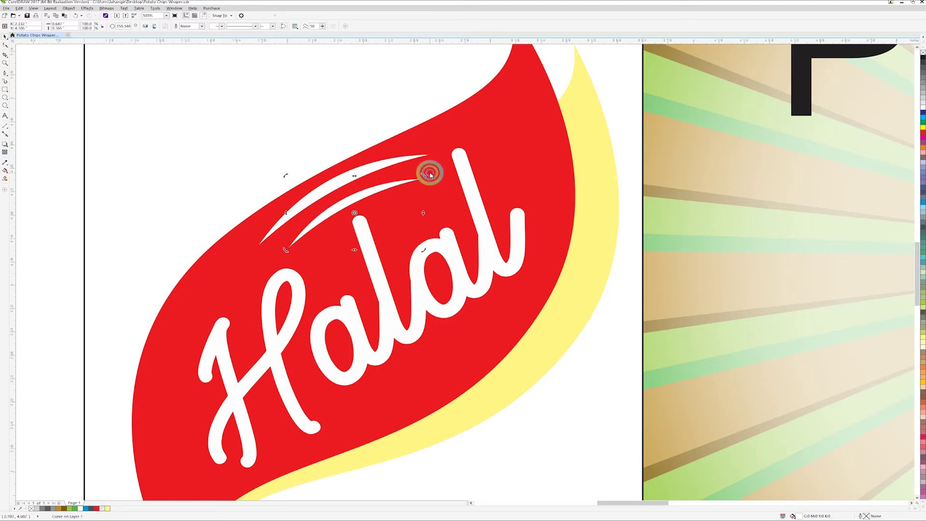
pyautogui.keyDown('shift'); pyautogui.click(381, 168); pyautogui.keyUp('shift')
pyautogui.click(401, 162)
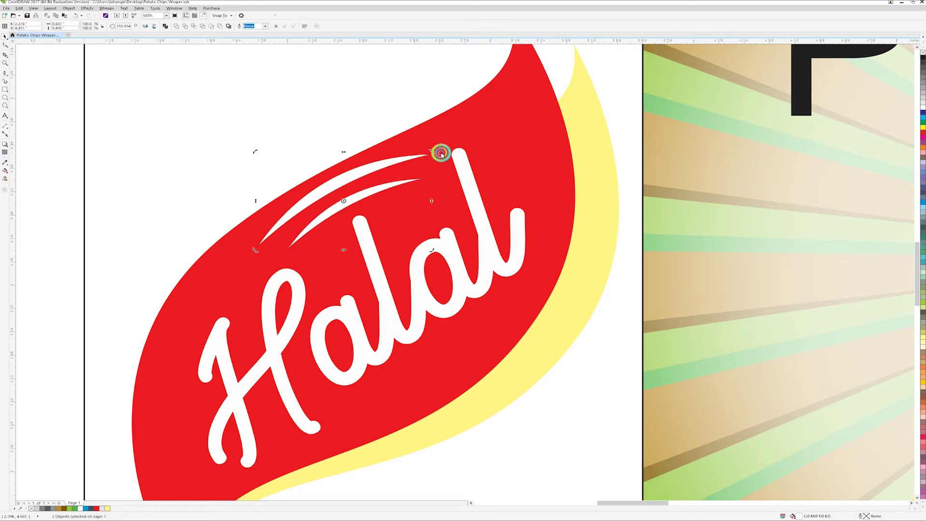
pyautogui.moveTo(432, 151); pyautogui.dragTo(435, 153)
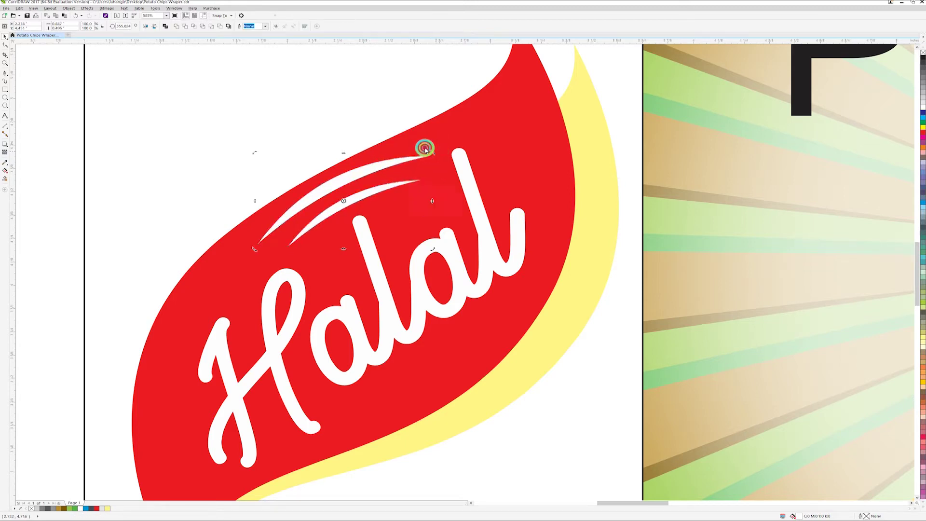
pyautogui.click(364, 123)
pyautogui.scroll(-1, 363, 124)
pyautogui.scroll(-1, 364, 135)
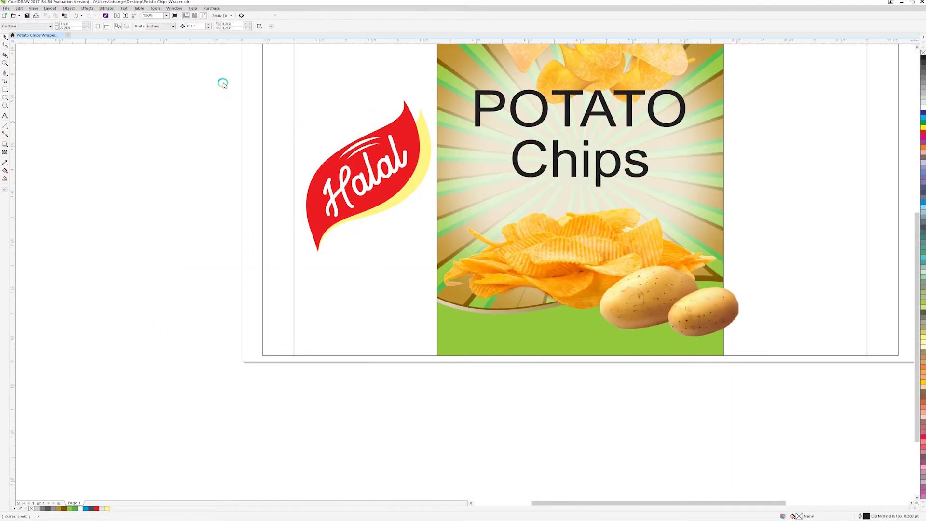
# Step: Shrink the Halal badge to about half size and place it over the chips at lower left
pyautogui.moveTo(442, 274); pyautogui.dragTo(443, 269)
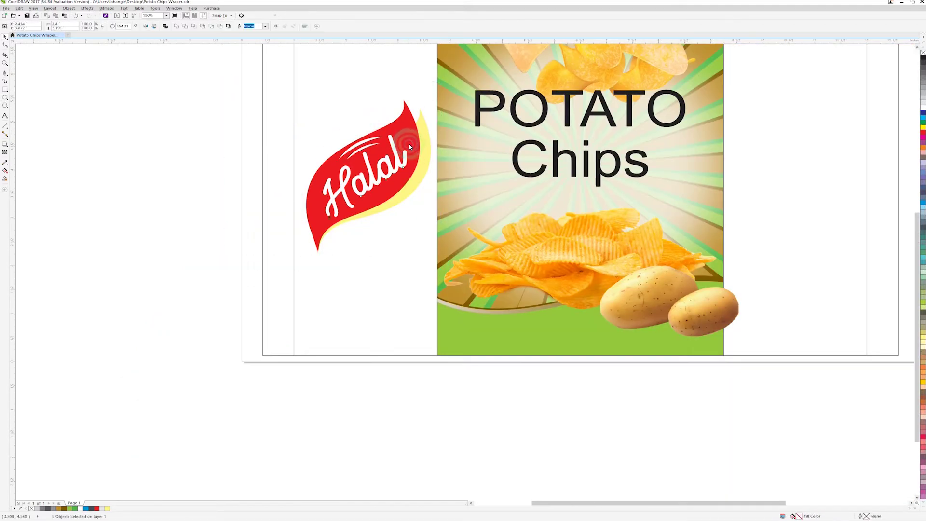
pyautogui.moveTo(303, 97); pyautogui.dragTo(364, 155)
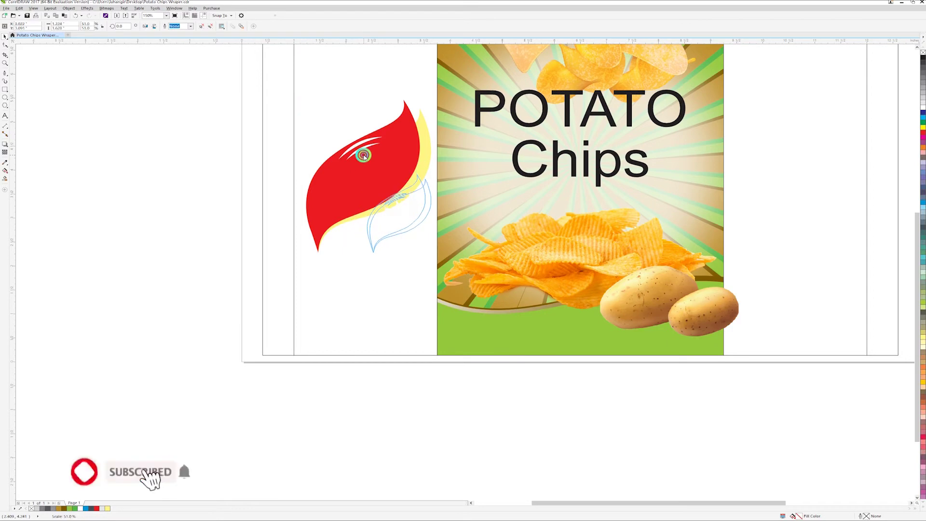
pyautogui.moveTo(396, 213); pyautogui.dragTo(479, 288)
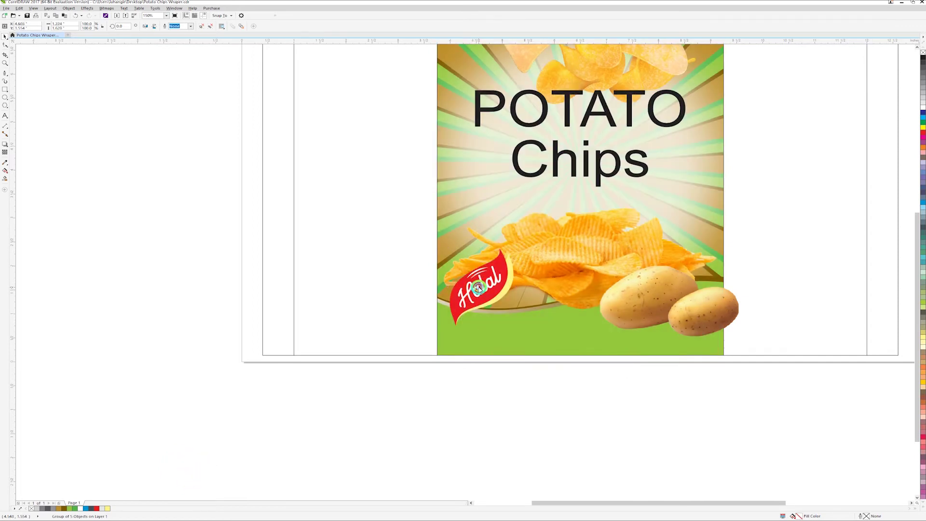
pyautogui.click(425, 278)
pyautogui.press('Right')
pyautogui.click(380, 213)
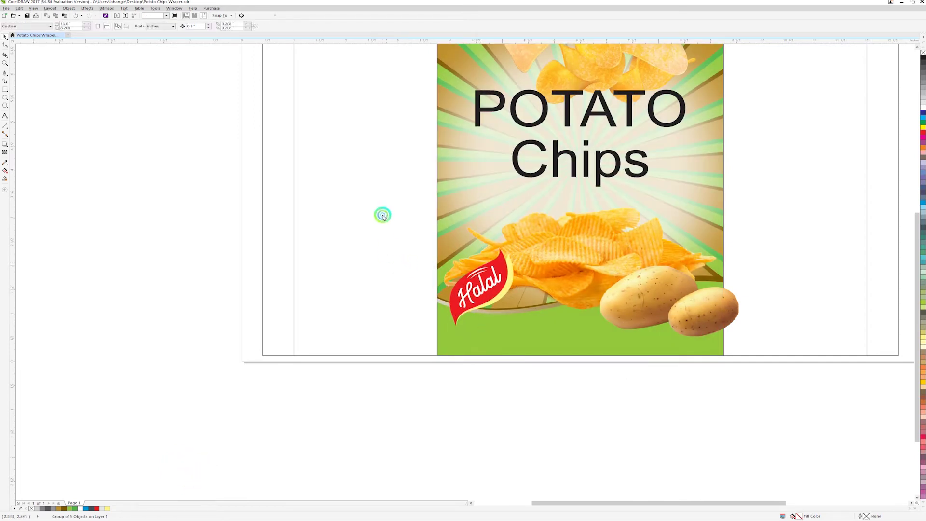
# Step: Fit the whole page in view and select the POTATO headline
pyautogui.hotkey('shift', 'F4')
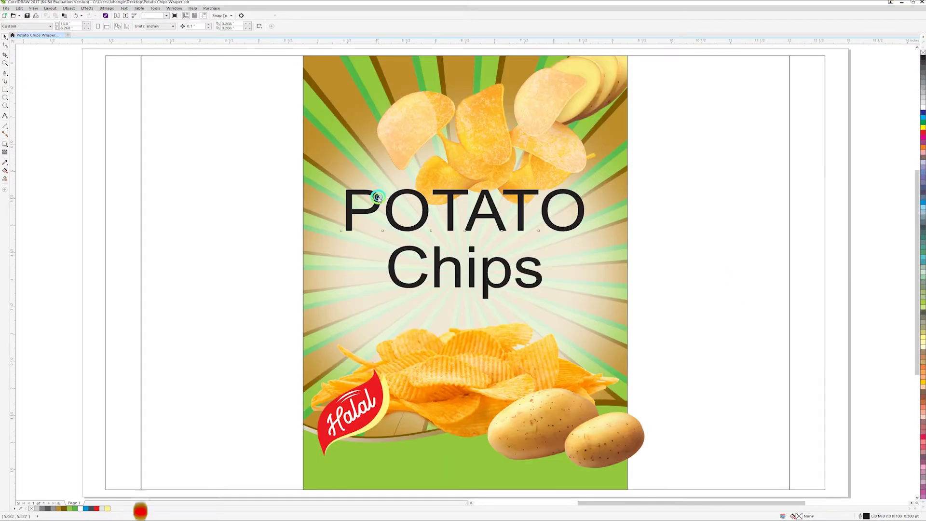
pyautogui.click(378, 198)
pyautogui.click(194, 28)
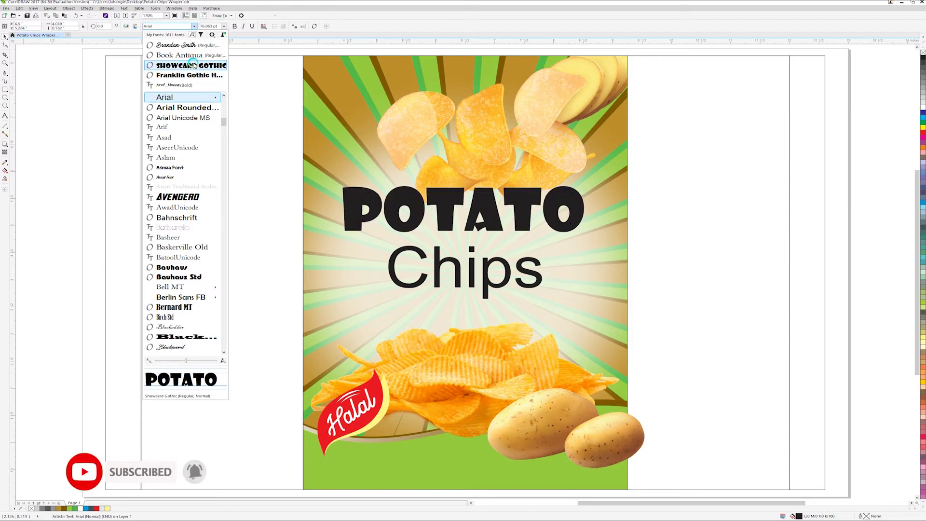
# Step: Set POTATO in Showcard Gothic and Chips in the Brandon Smith script font
pyautogui.click(193, 64)
pyautogui.click(451, 259)
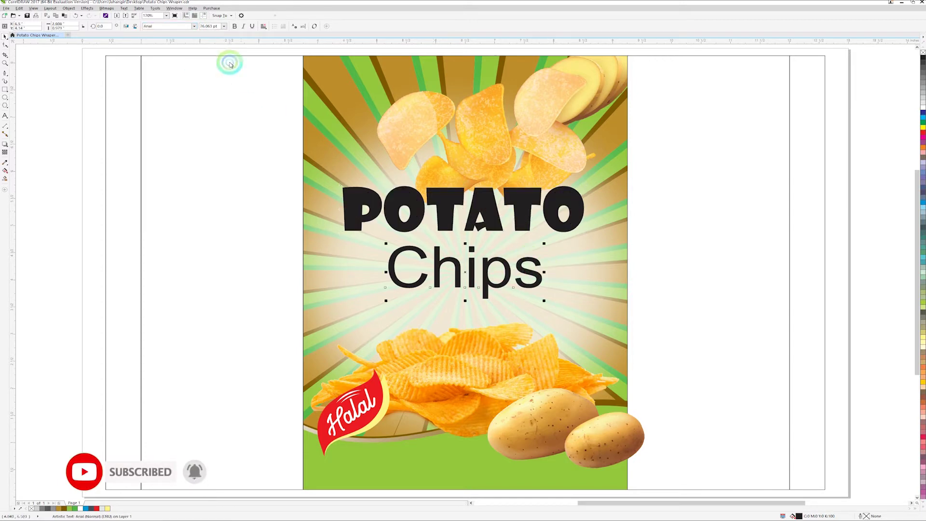
pyautogui.click(195, 27)
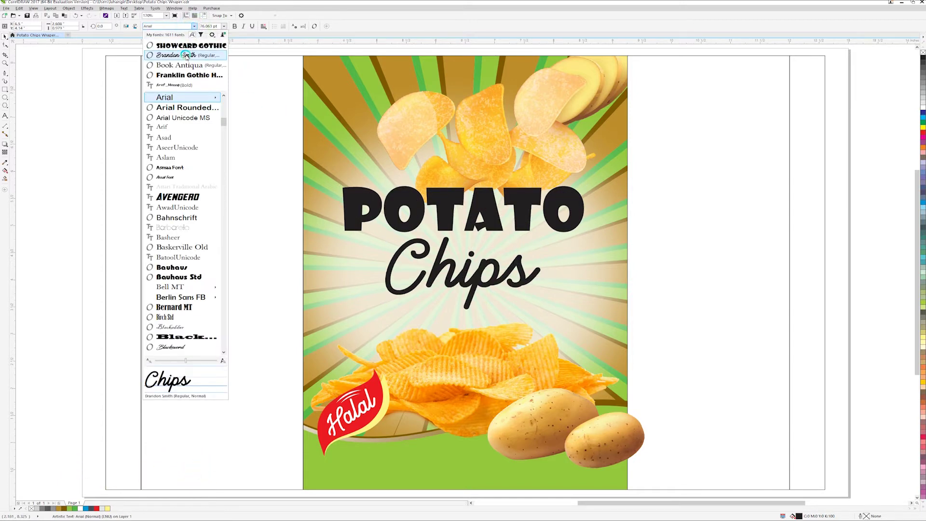
pyautogui.click(187, 56)
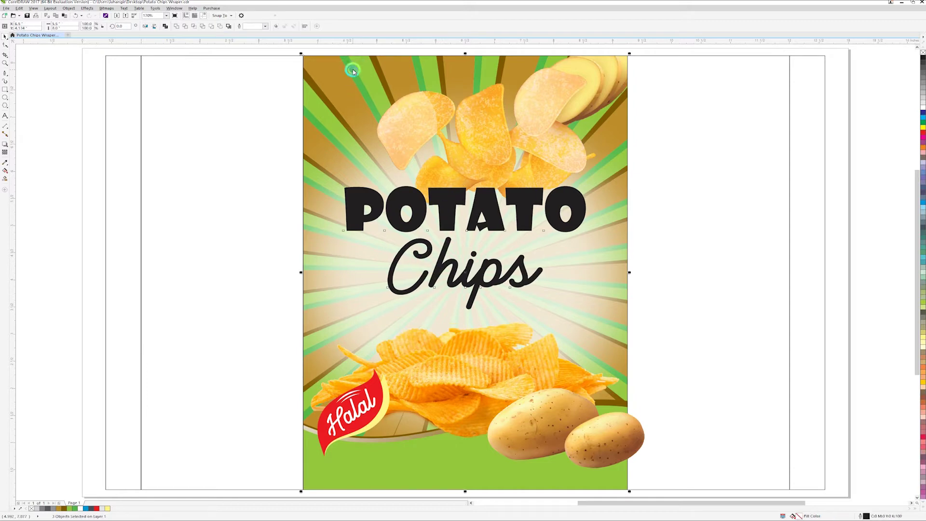
pyautogui.click(153, 300)
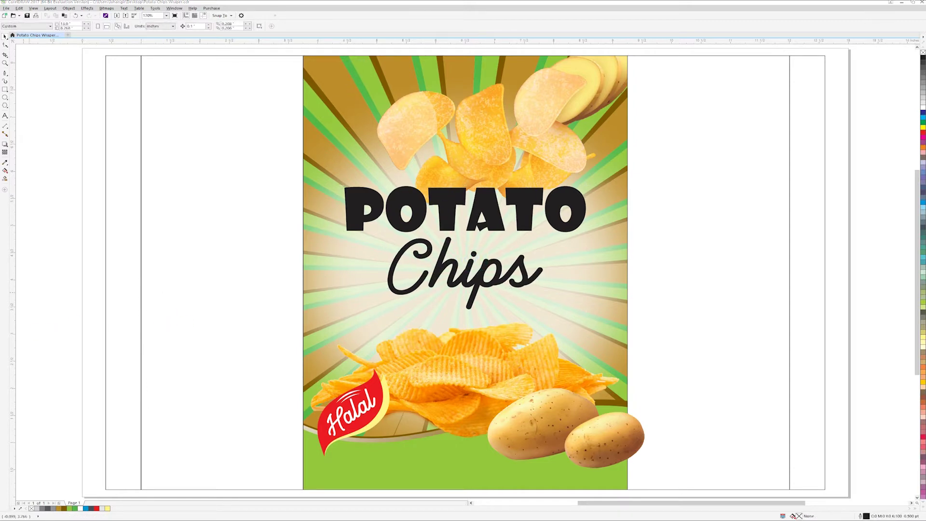
pyautogui.click(427, 271)
pyautogui.click(194, 26)
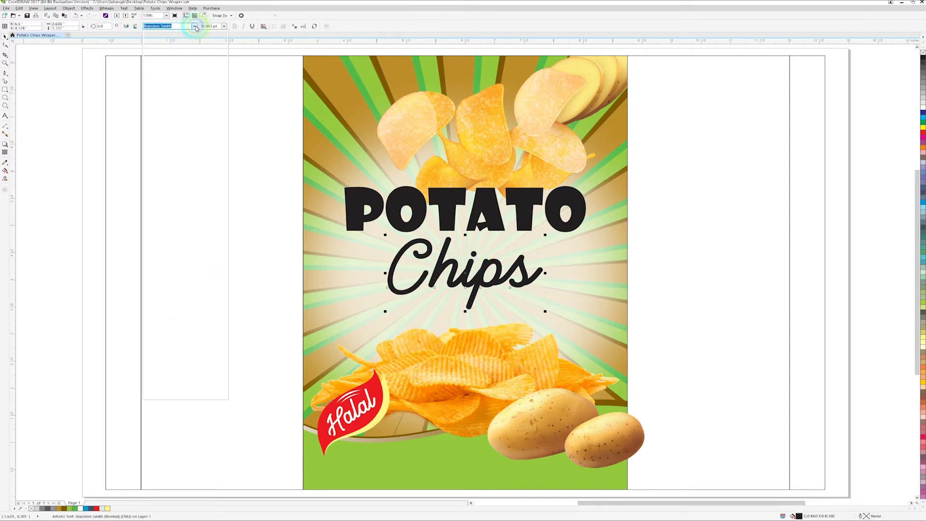
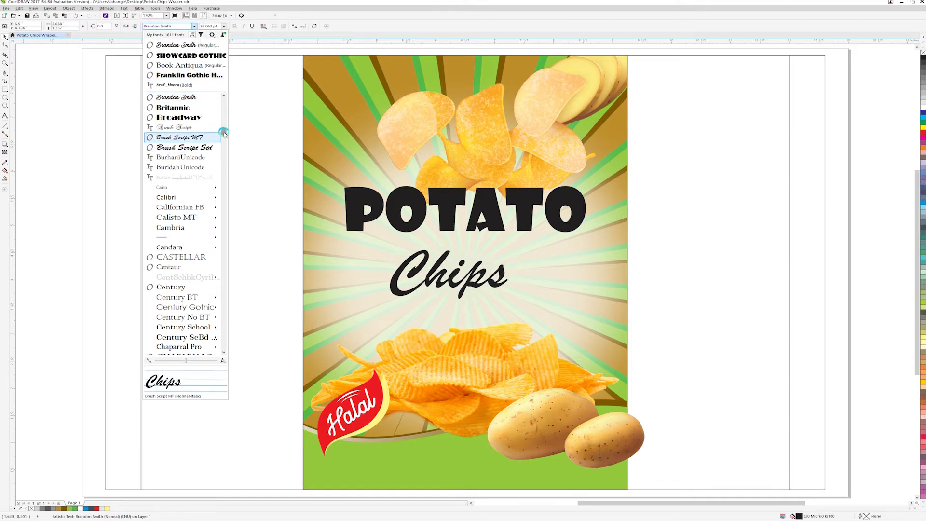
# Step: Set the Chips title in the Vegan Style Personal Use script font
pyautogui.moveTo(224, 134); pyautogui.dragTo(223, 335)
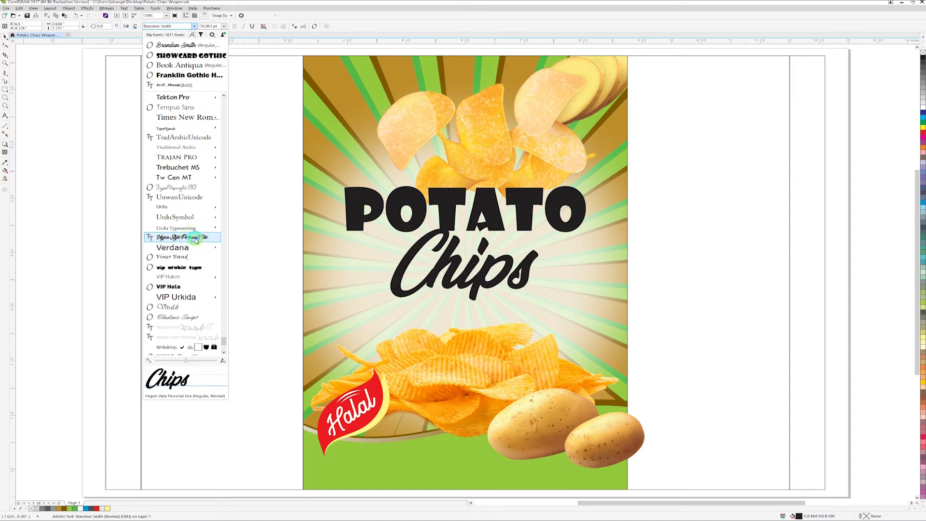
pyautogui.click(196, 240)
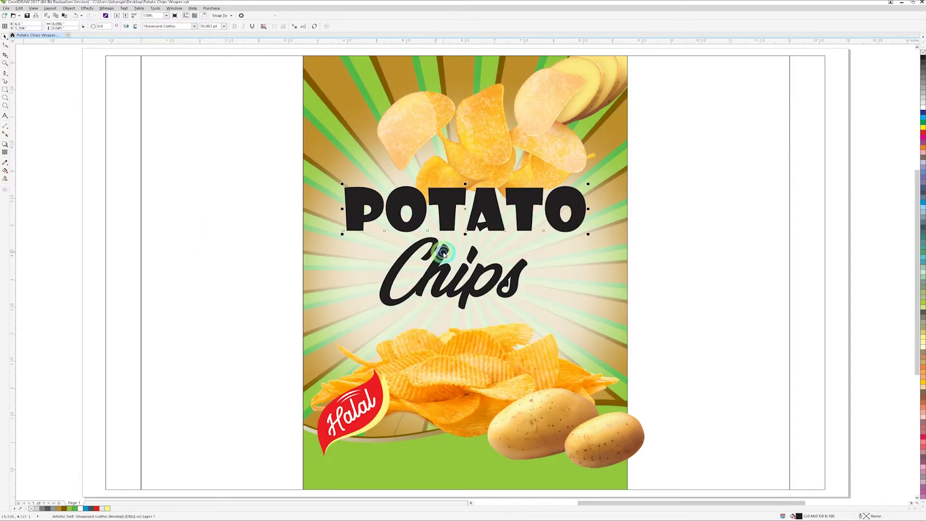
pyautogui.click(290, 219)
pyautogui.click(6, 97)
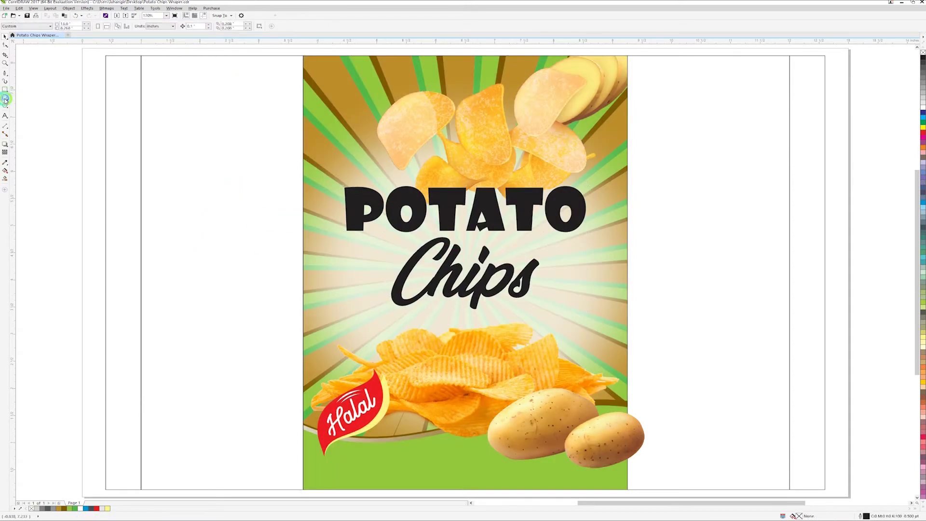
# Step: Draw a large circle under the title, break POTATO into letters and raise the first T
pyautogui.moveTo(288, 171); pyautogui.dragTo(642, 495)
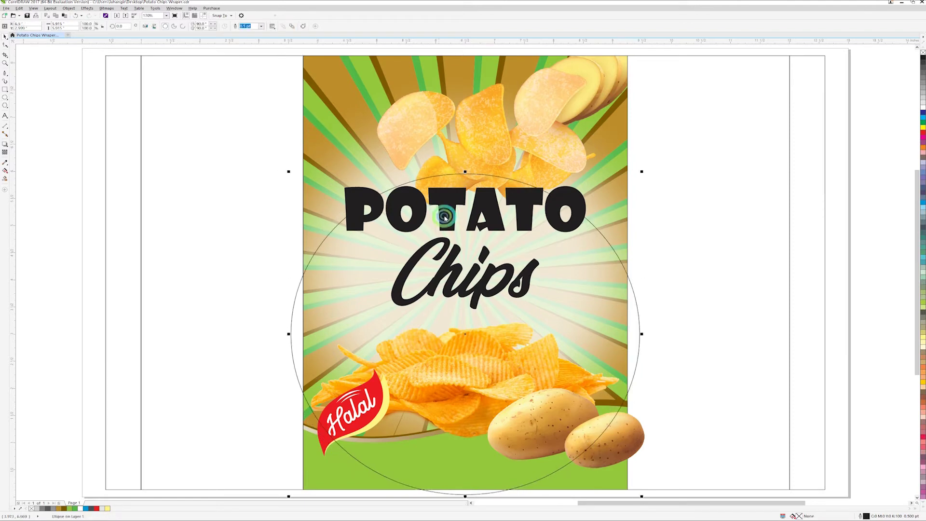
pyautogui.moveTo(467, 174); pyautogui.dragTo(467, 208)
pyautogui.click(448, 196)
pyautogui.click(104, 9)
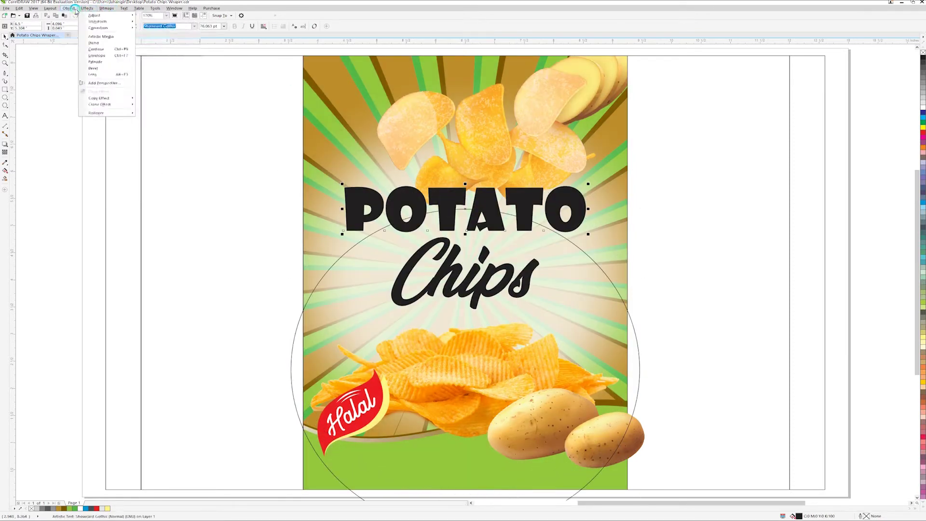
pyautogui.click(382, 239)
pyautogui.click(444, 196)
pyautogui.moveTo(438, 209); pyautogui.dragTo(436, 187)
# Step: Raise the A and second T, then tilt both Ts along the circle's arc
pyautogui.scroll(2, 484, 206)
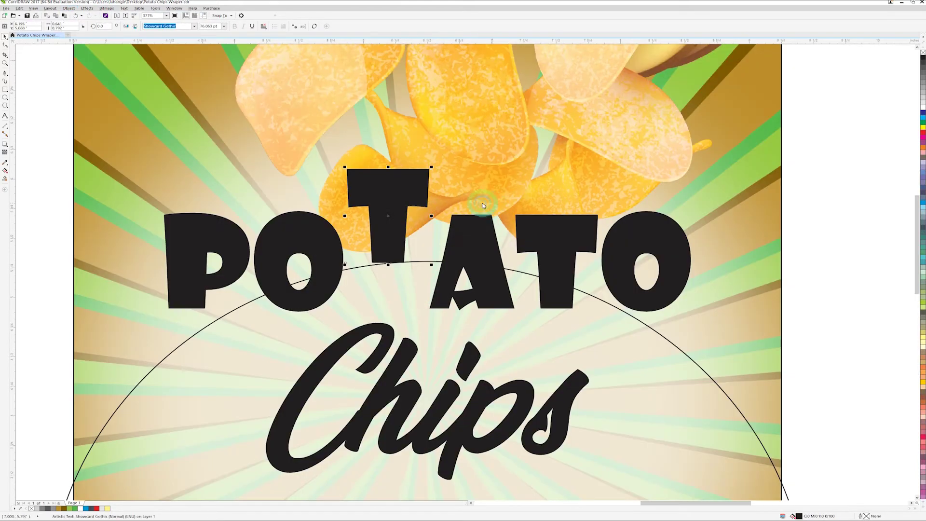
pyautogui.moveTo(467, 222); pyautogui.dragTo(466, 173)
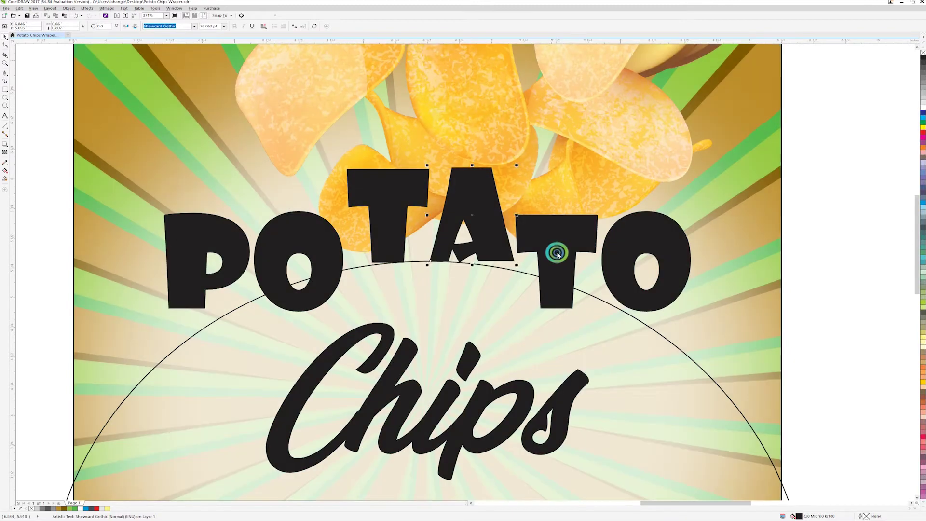
pyautogui.moveTo(557, 252); pyautogui.dragTo(555, 235)
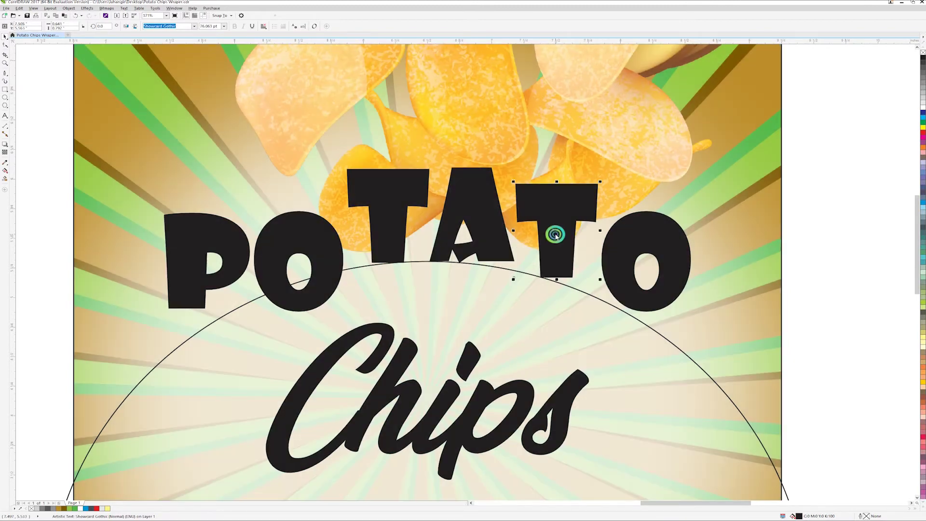
pyautogui.moveTo(602, 183); pyautogui.dragTo(617, 197)
pyautogui.moveTo(550, 247); pyautogui.dragTo(549, 257)
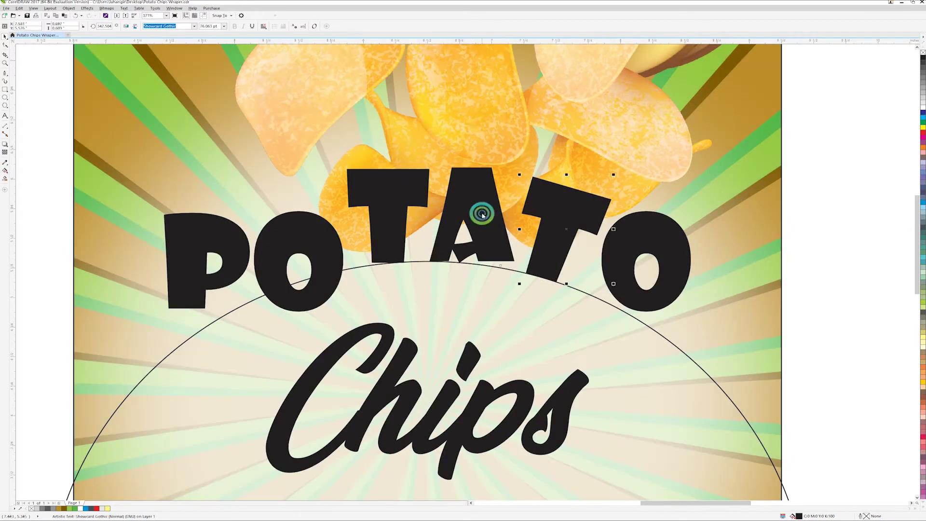
pyautogui.click(471, 206)
pyautogui.click(472, 207)
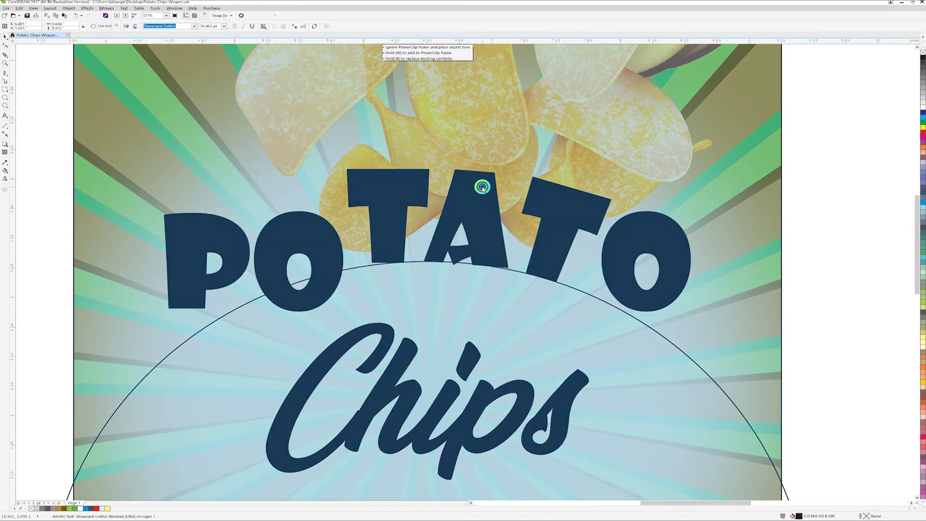
pyautogui.click(407, 192)
pyautogui.click(407, 192)
pyautogui.moveTo(428, 163); pyautogui.dragTo(382, 181)
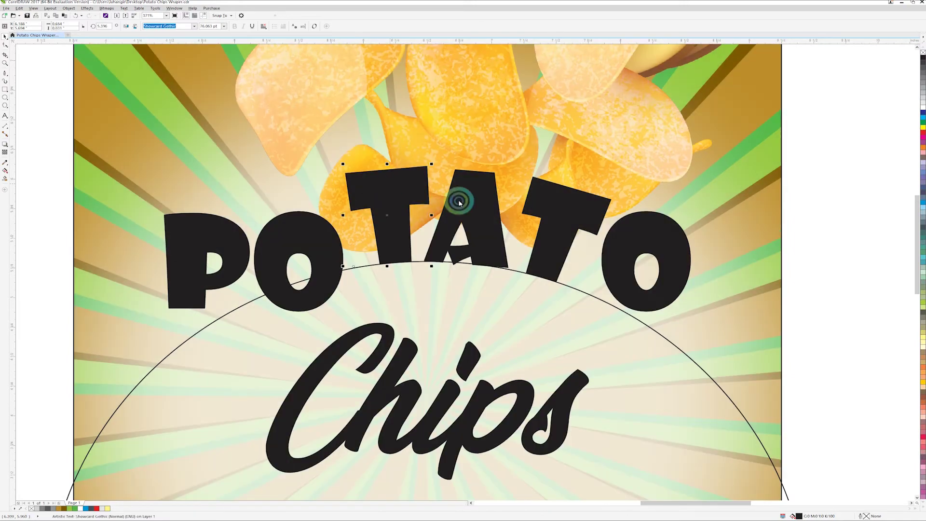
# Step: Rotate the last O onto the arc and fine-tune both Ts, the A and the O
pyautogui.moveTo(693, 208); pyautogui.dragTo(654, 235)
pyautogui.moveTo(689, 207); pyautogui.dragTo(690, 205)
pyautogui.click(640, 243)
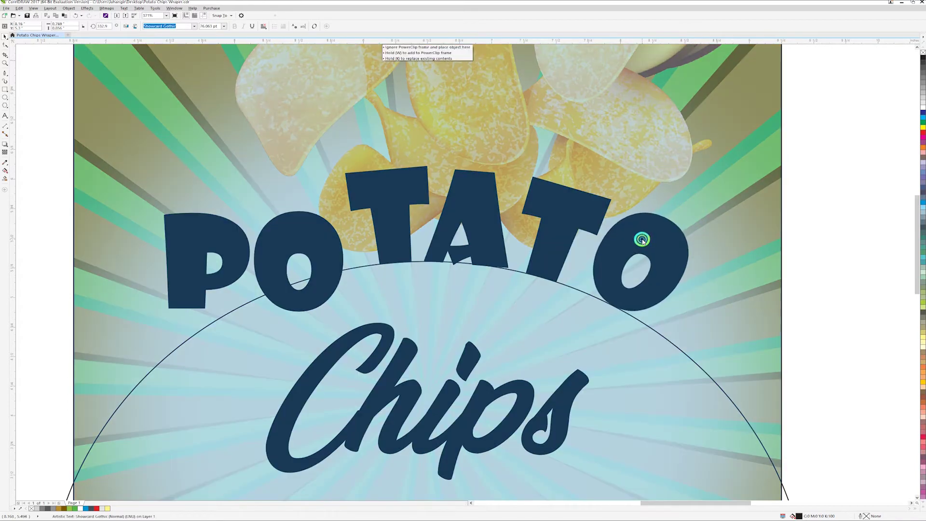
pyautogui.moveTo(642, 238); pyautogui.dragTo(641, 239)
pyautogui.moveTo(546, 197); pyautogui.dragTo(550, 199)
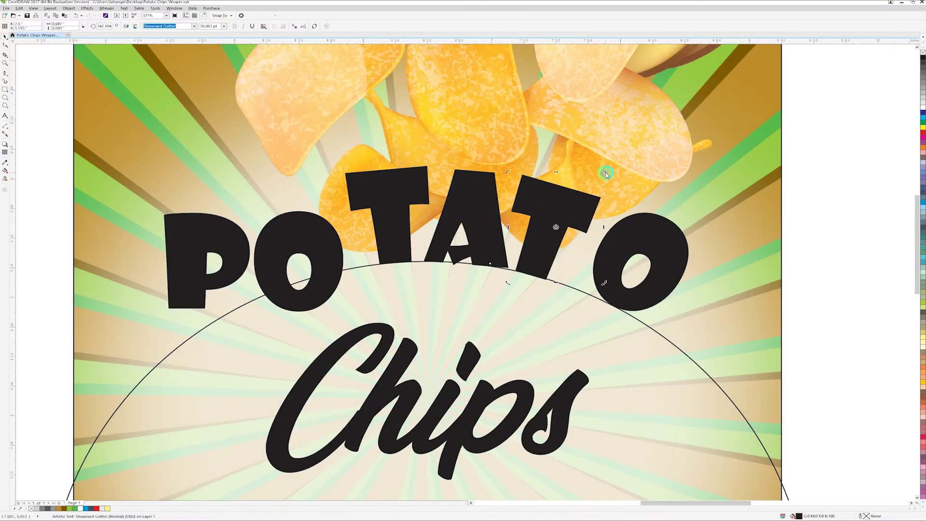
pyautogui.moveTo(607, 175); pyautogui.dragTo(604, 172)
pyautogui.moveTo(531, 265); pyautogui.dragTo(527, 264)
pyautogui.moveTo(398, 244); pyautogui.dragTo(403, 250)
pyautogui.moveTo(512, 168); pyautogui.dragTo(515, 166)
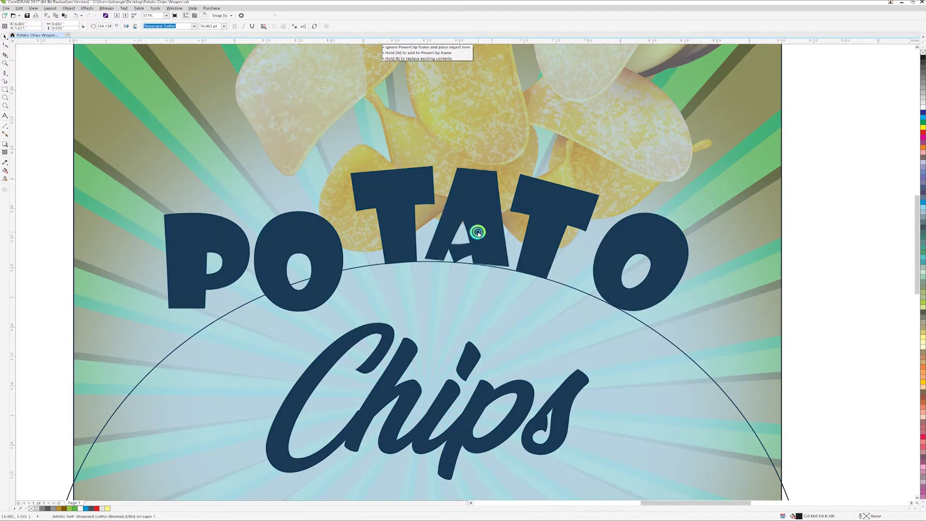
pyautogui.moveTo(476, 235); pyautogui.dragTo(475, 233)
pyautogui.click(623, 242)
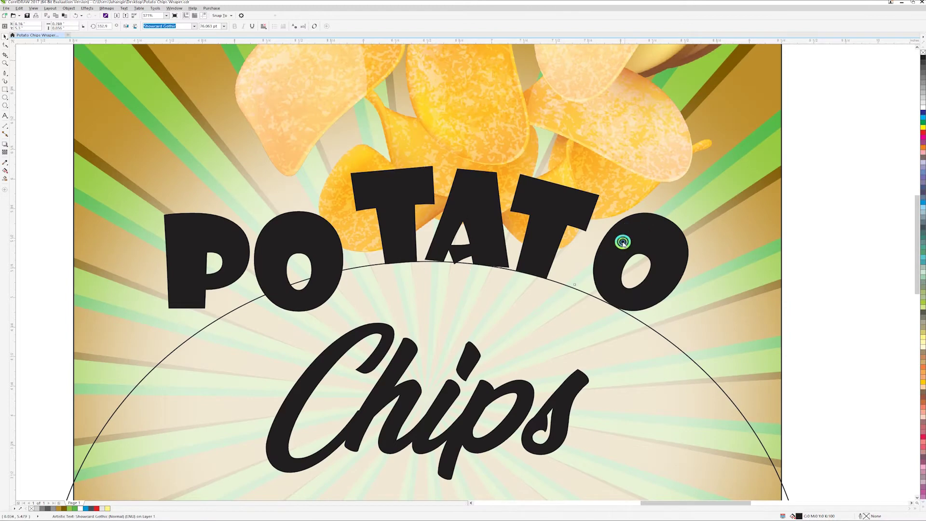
pyautogui.moveTo(623, 241); pyautogui.dragTo(613, 238)
# Step: Rotate and raise the first O and the P onto the arc
pyautogui.click(325, 242)
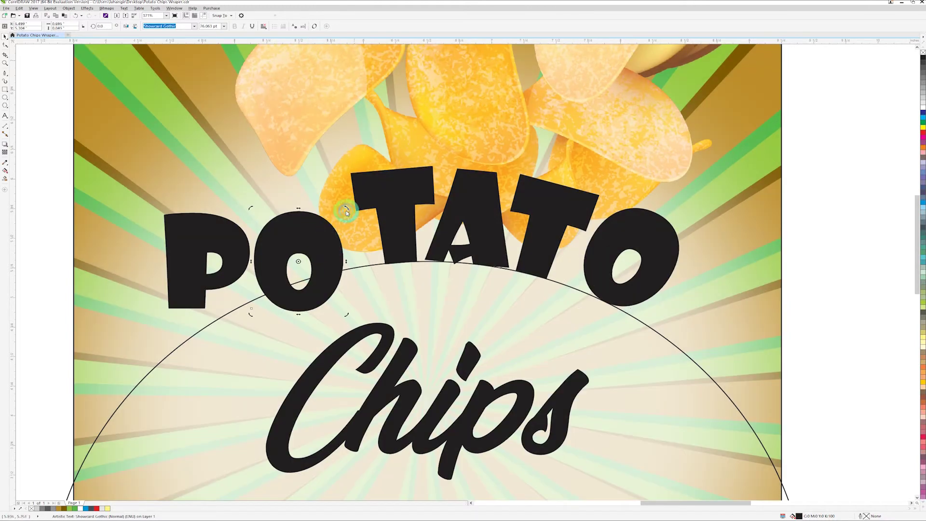
pyautogui.moveTo(346, 213); pyautogui.dragTo(323, 181)
pyautogui.moveTo(285, 227); pyautogui.dragTo(288, 217)
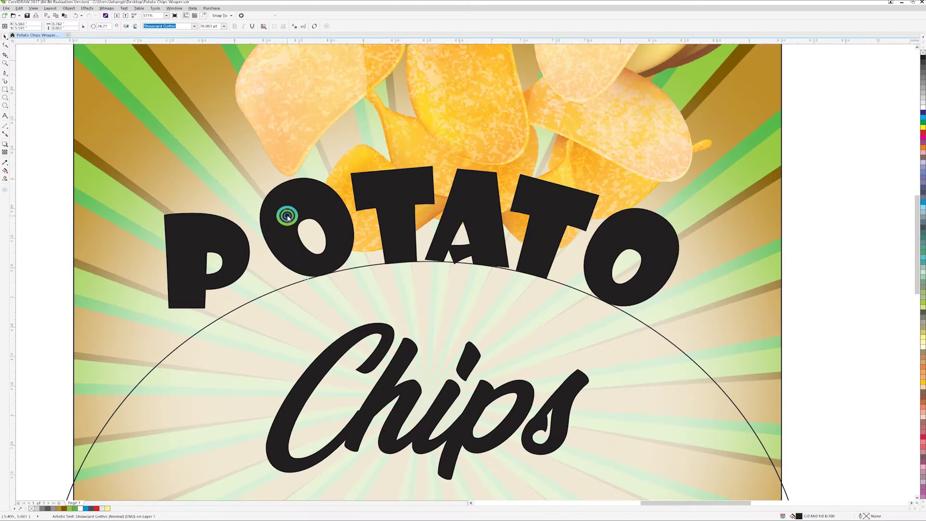
pyautogui.click(207, 235)
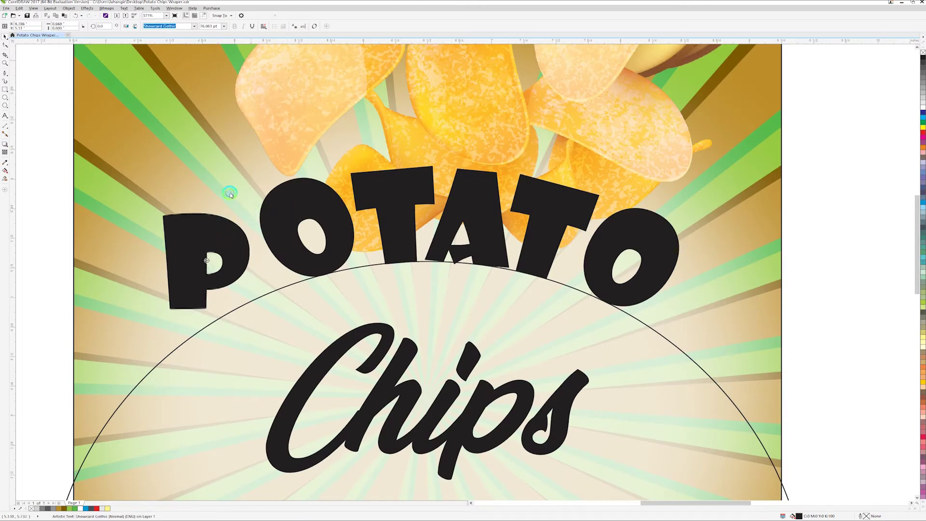
pyautogui.moveTo(253, 211); pyautogui.dragTo(215, 188)
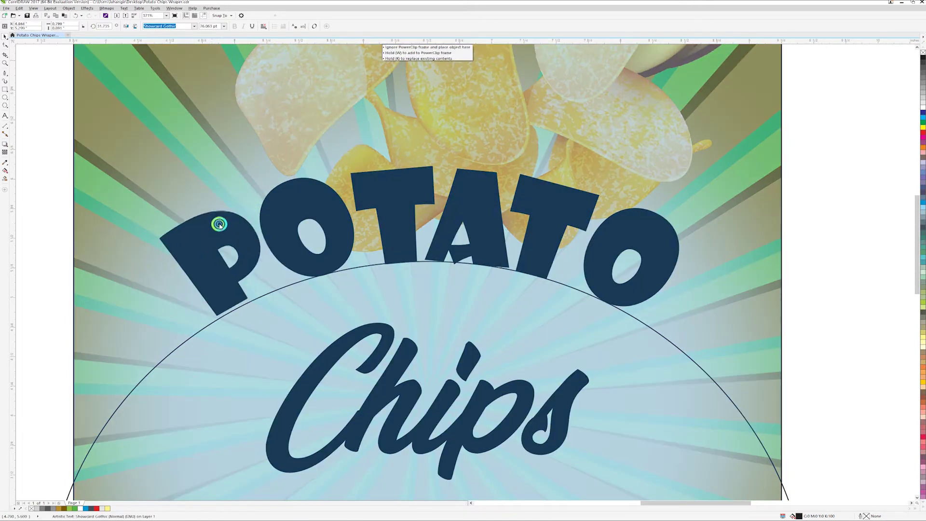
pyautogui.moveTo(223, 217); pyautogui.dragTo(273, 212)
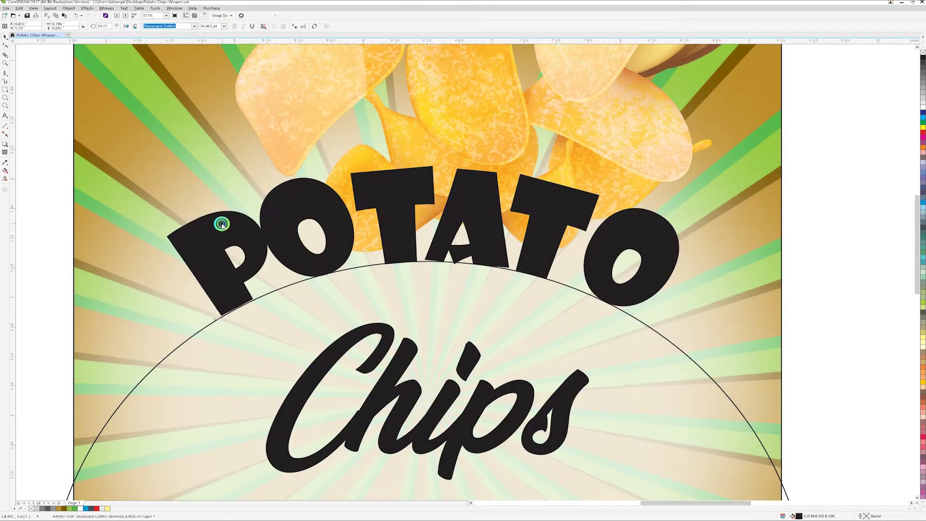
pyautogui.moveTo(218, 228); pyautogui.dragTo(216, 230)
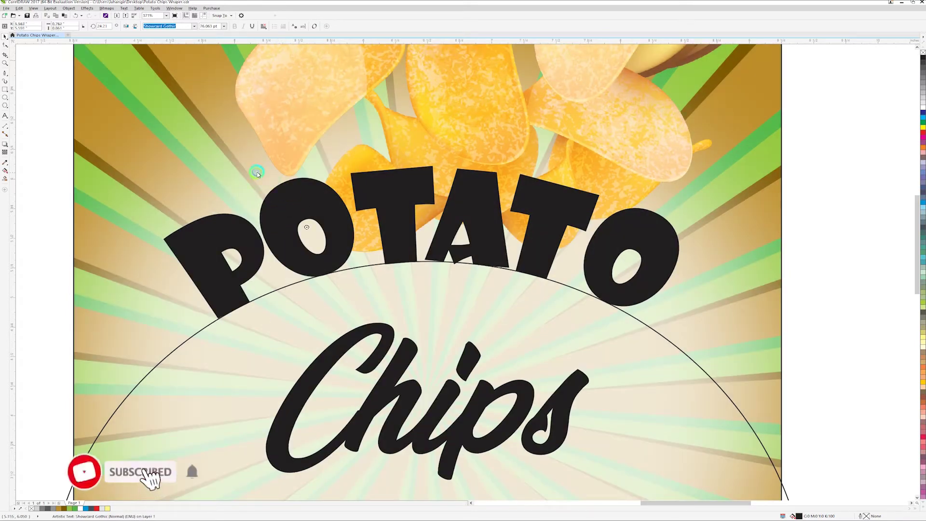
# Step: Fine-tune the last O, first O and P positions along the arc
pyautogui.moveTo(295, 203); pyautogui.dragTo(297, 203)
pyautogui.click(653, 240)
pyautogui.moveTo(635, 242); pyautogui.dragTo(621, 240)
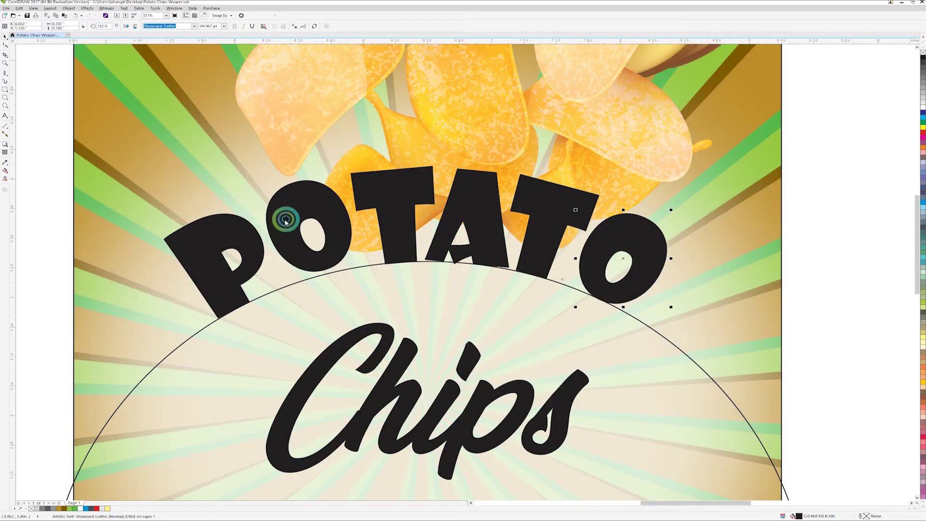
pyautogui.moveTo(285, 221); pyautogui.dragTo(306, 211)
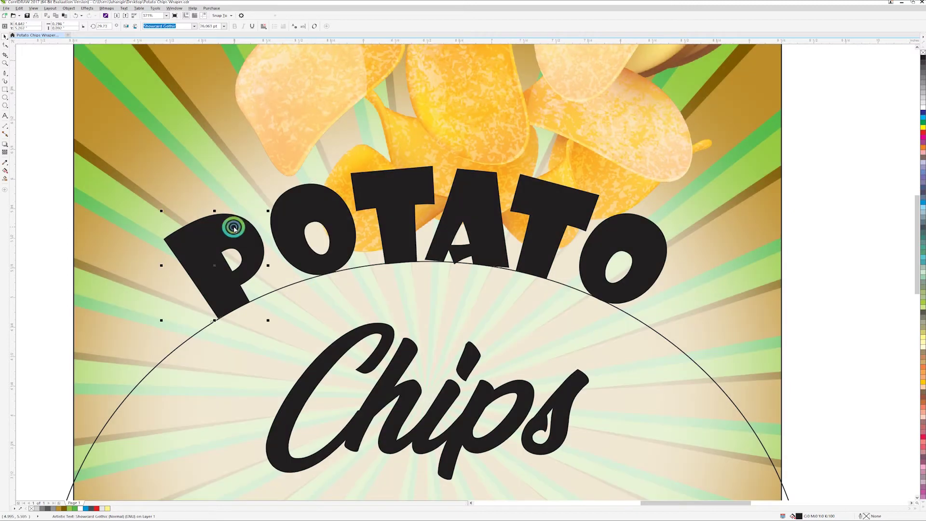
pyautogui.moveTo(234, 221); pyautogui.dragTo(240, 222)
# Step: Select all six POTATO letters with the circle, then centre and group them
pyautogui.keyDown('shift'); pyautogui.click(288, 218); pyautogui.keyUp('shift')
pyautogui.keyDown('shift'); pyautogui.click(356, 189); pyautogui.keyUp('shift')
pyautogui.keyDown('shift'); pyautogui.click(464, 191); pyautogui.keyUp('shift')
pyautogui.keyDown('shift'); pyautogui.click(540, 192); pyautogui.keyUp('shift')
pyautogui.keyDown('shift'); pyautogui.click(630, 232); pyautogui.keyUp('shift')
pyautogui.hotkey('ctrl', 'g')
pyautogui.keyDown('shift'); pyautogui.click(665, 337); pyautogui.keyUp('shift')
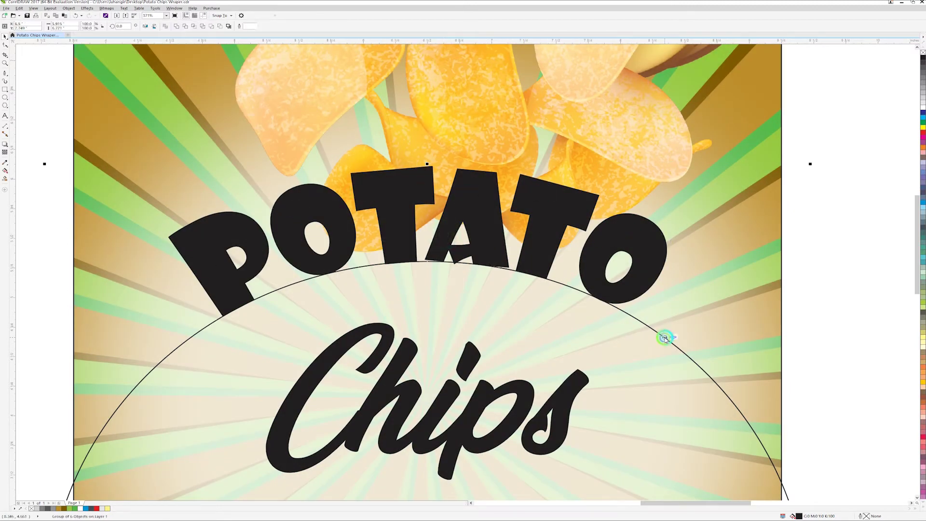
# Step: Delete the guide circle, leaving the grouped POTATO letters
pyautogui.press('e')
pyautogui.keyDown('shift'); pyautogui.click(665, 337); pyautogui.keyUp('shift')
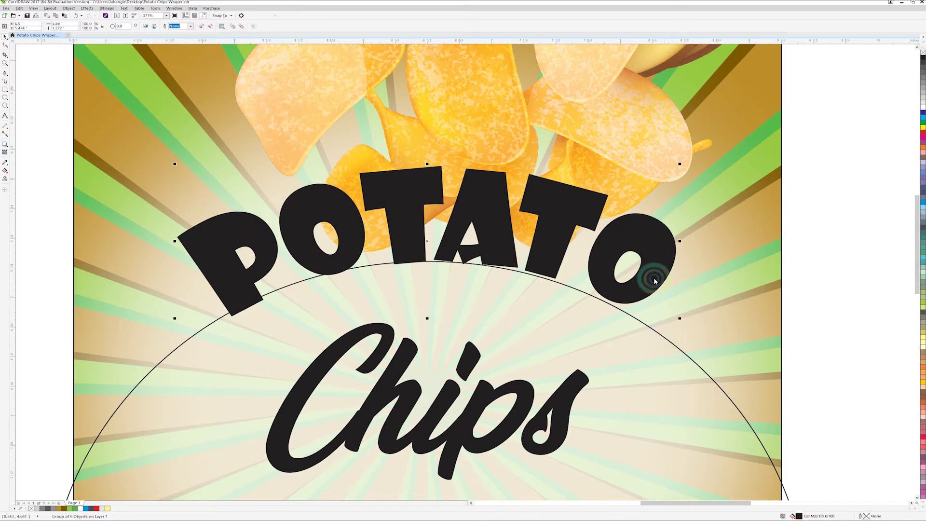
pyautogui.keyDown('shift'); pyautogui.click(682, 327); pyautogui.keyUp('shift')
pyautogui.click(659, 336)
pyautogui.press('Delete')
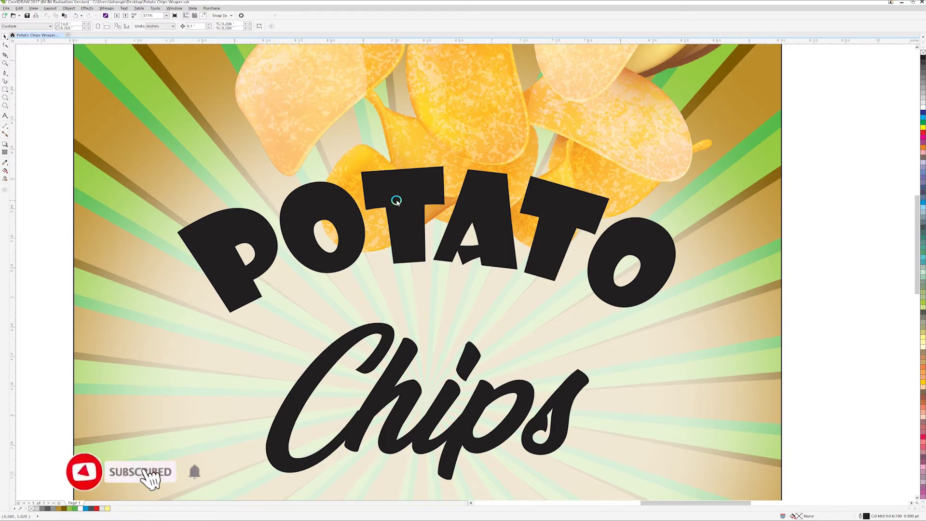
# Step: Lower and enlarge the POTATO title, and shrink Chips to about 63.437 pt
pyautogui.moveTo(396, 200); pyautogui.dragTo(396, 243)
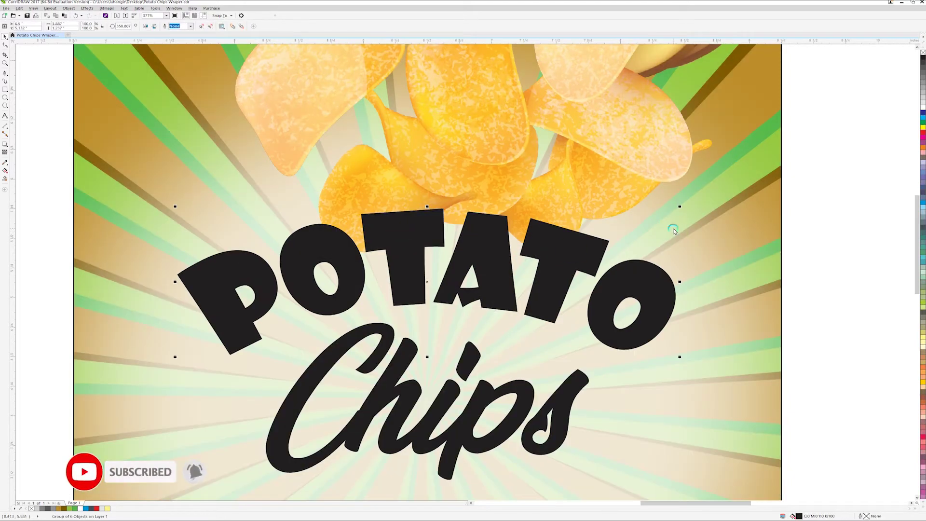
pyautogui.moveTo(679, 207); pyautogui.dragTo(705, 198)
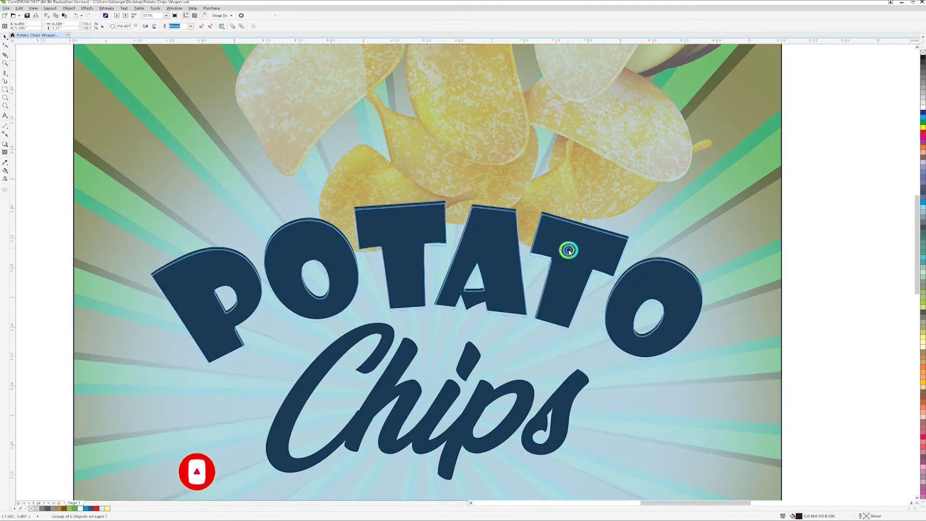
pyautogui.click(469, 356)
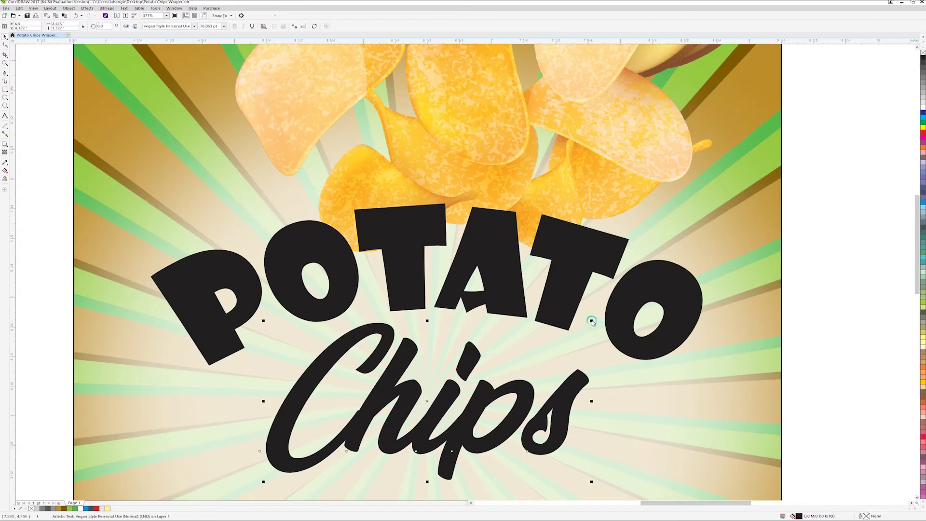
pyautogui.moveTo(591, 321); pyautogui.dragTo(564, 324)
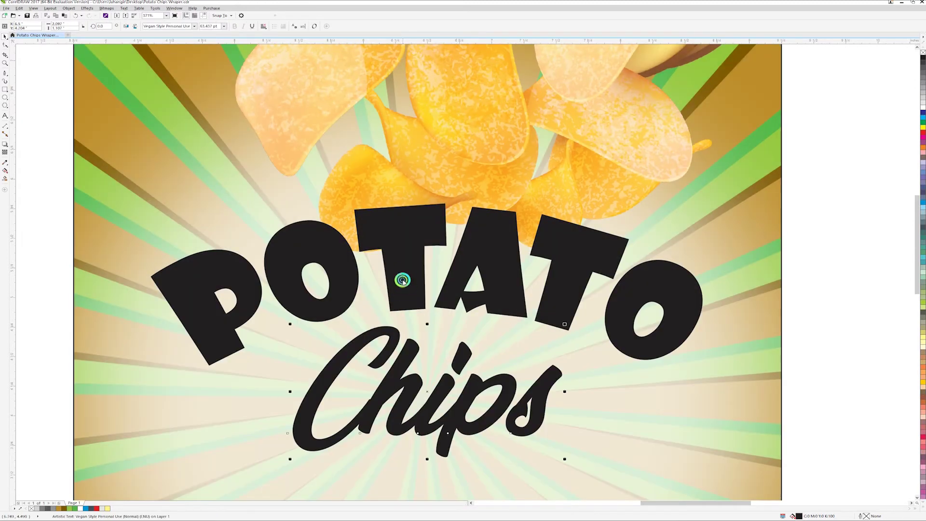
pyautogui.click(116, 160)
pyautogui.click(300, 237)
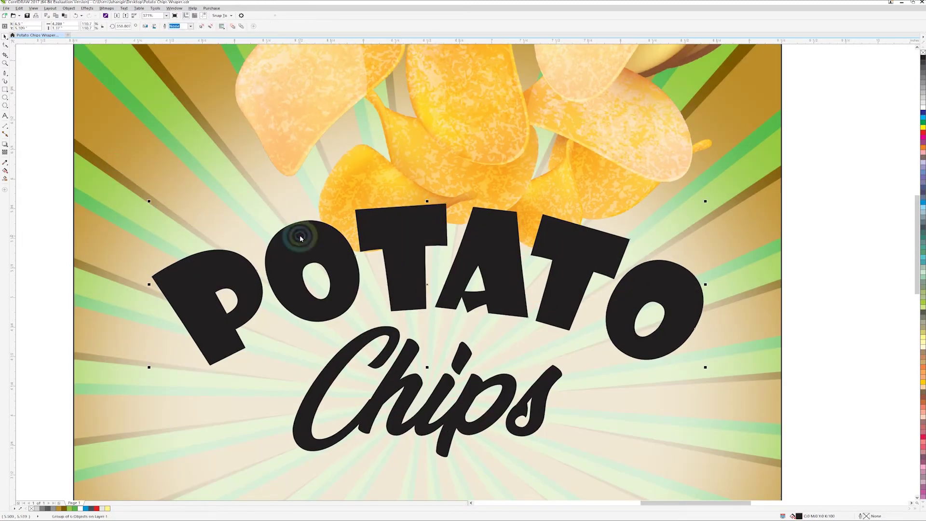
# Step: Give POTATO a 90° fountain fill from orange to an eyedropper-sampled dark brown
pyautogui.press('F11')
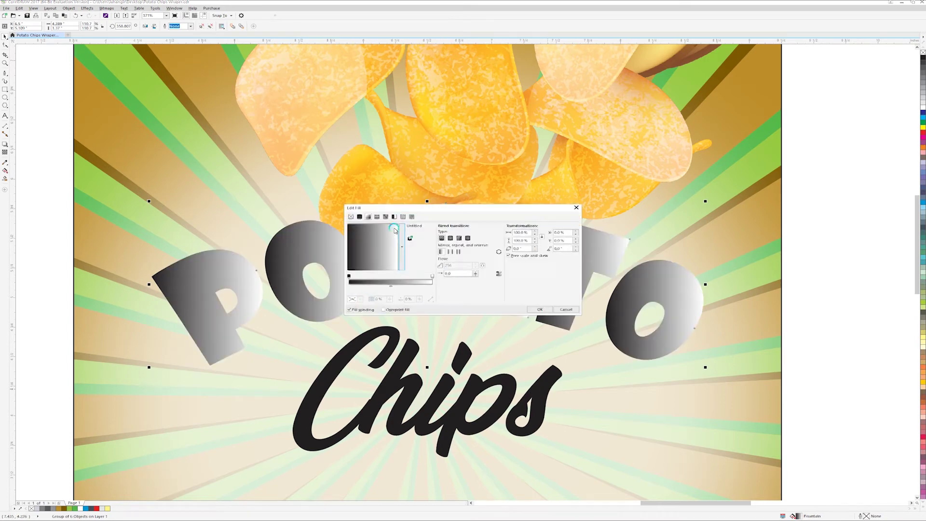
pyautogui.click(545, 447)
pyautogui.click(563, 381)
pyautogui.click(540, 226)
pyautogui.click(608, 433)
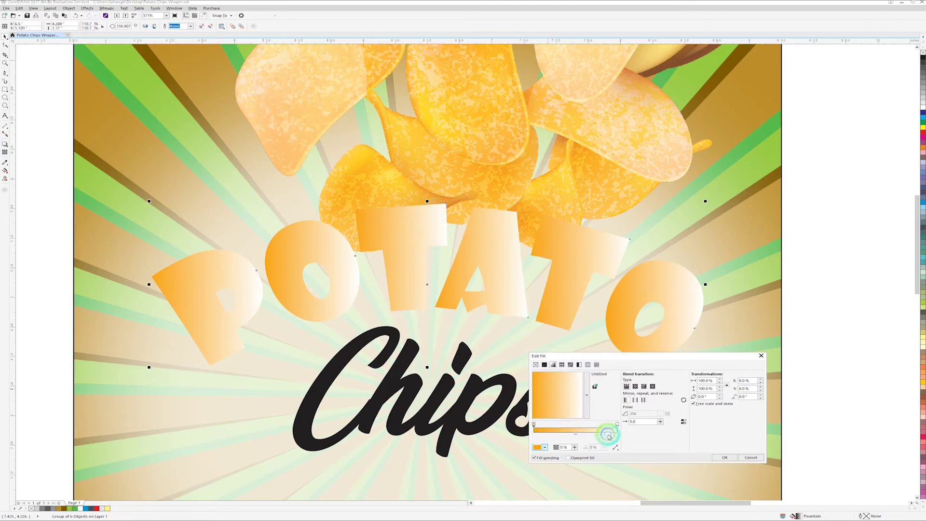
pyautogui.click(546, 448)
pyautogui.click(563, 382)
pyautogui.click(713, 79)
pyautogui.click(746, 397)
pyautogui.write('90')
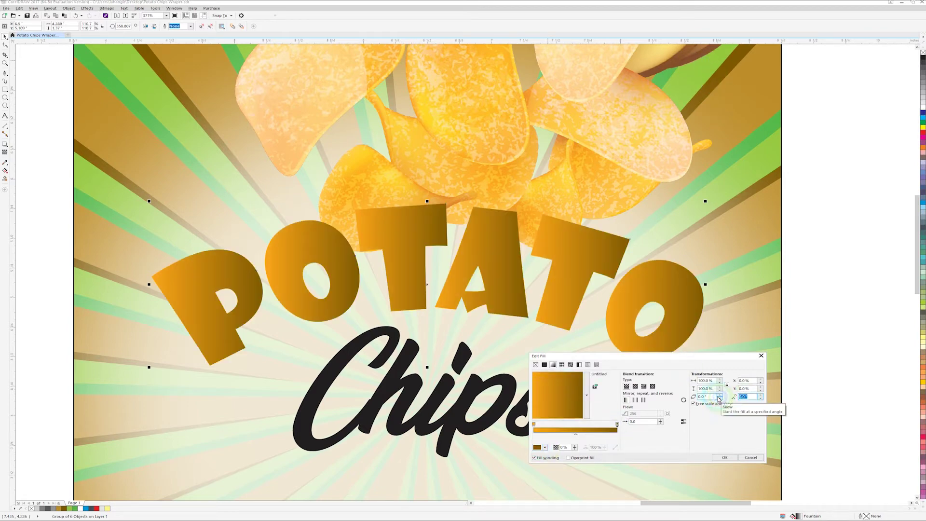
pyautogui.click(717, 397)
pyautogui.click(725, 456)
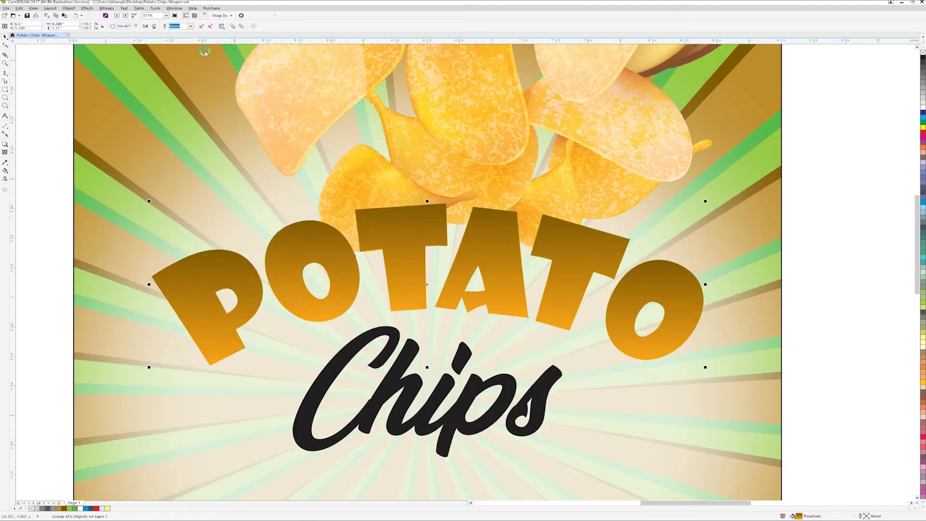
pyautogui.click(191, 26)
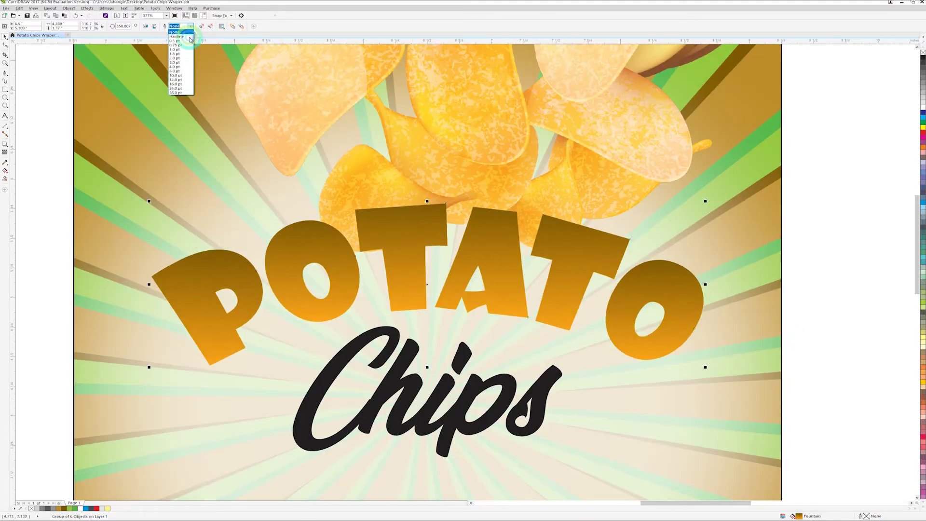
# Step: Give the POTATO letters an 8 pt brown outline
pyautogui.click(184, 79)
pyautogui.click(190, 26)
pyautogui.click(185, 74)
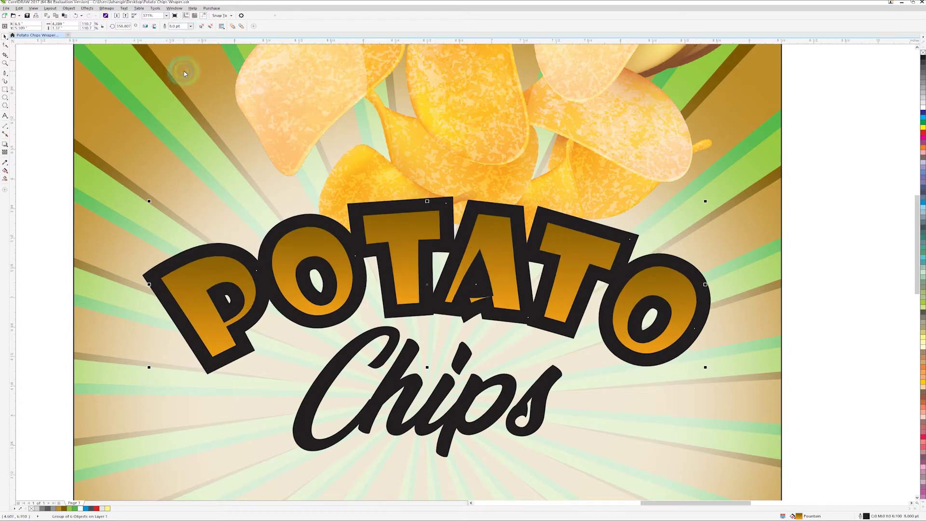
pyautogui.rightClick(920, 393)
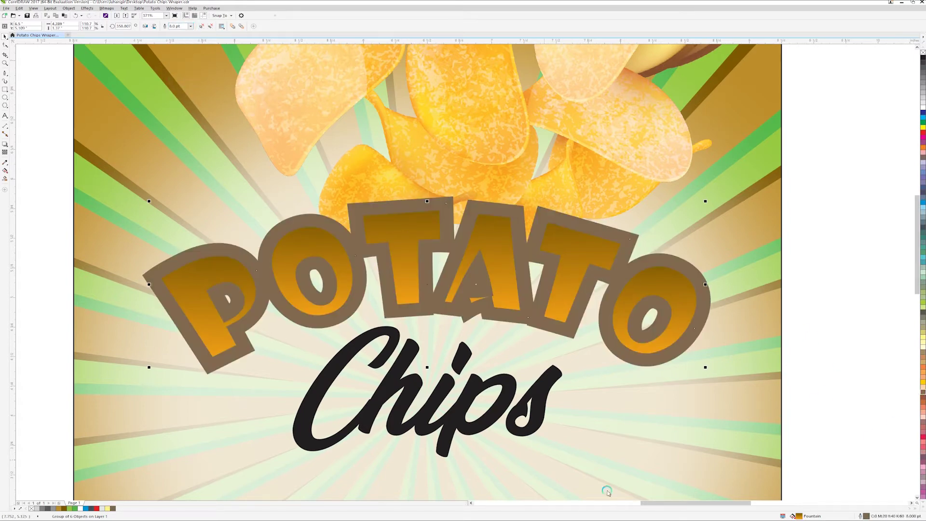
pyautogui.doubleClick(867, 517)
pyautogui.click(433, 211)
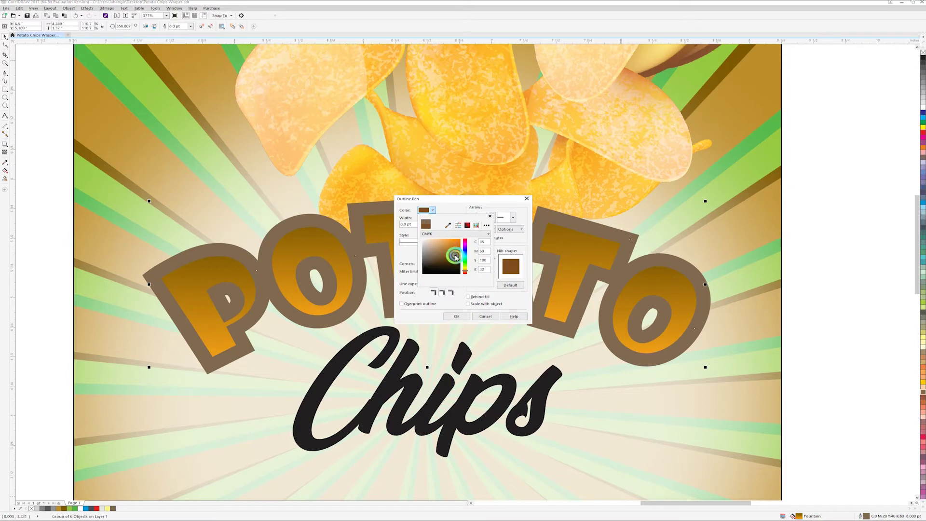
pyautogui.click(461, 318)
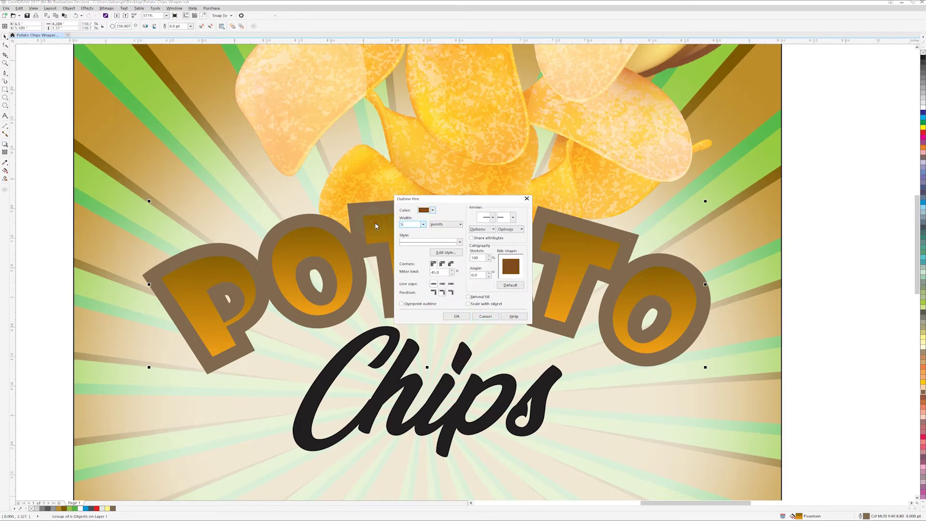
pyautogui.press('Return')
# Step: Add a yellow inner edge to the POTATO letters, undoing the last height tweak
pyautogui.click(680, 291)
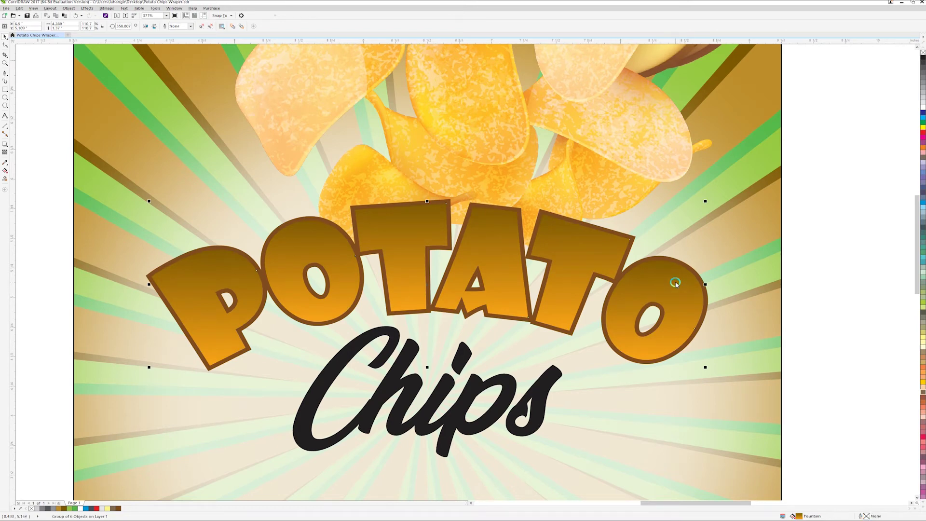
pyautogui.moveTo(428, 369); pyautogui.dragTo(429, 367)
pyautogui.click(922, 126)
pyautogui.moveTo(427, 367); pyautogui.dragTo(428, 364)
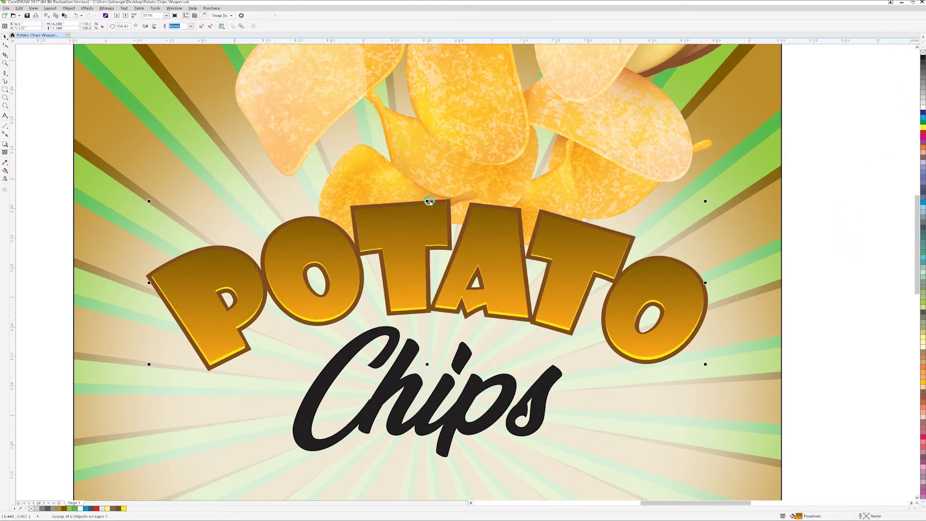
pyautogui.moveTo(428, 201); pyautogui.dragTo(430, 202)
pyautogui.moveTo(427, 365); pyautogui.dragTo(428, 368)
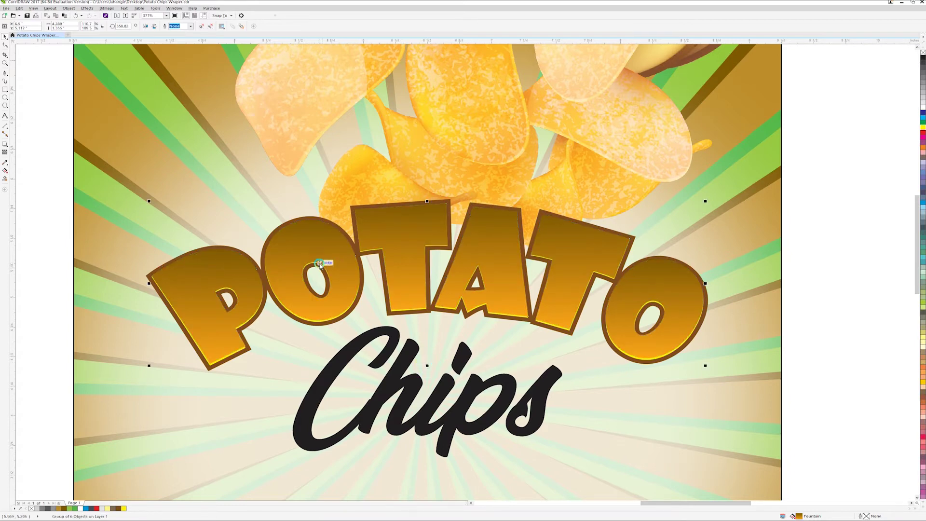
pyautogui.hotkey('ctrl', 'z')
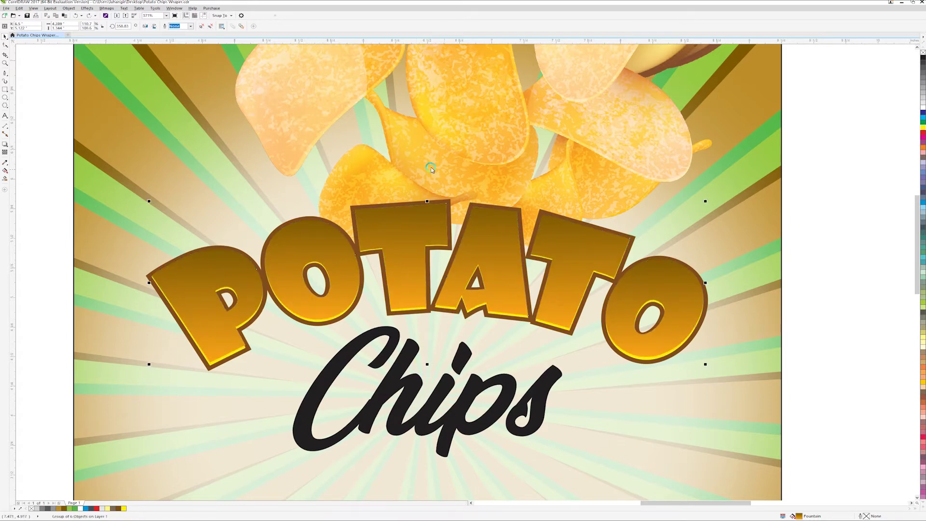
pyautogui.hotkey('shift', 'F4')
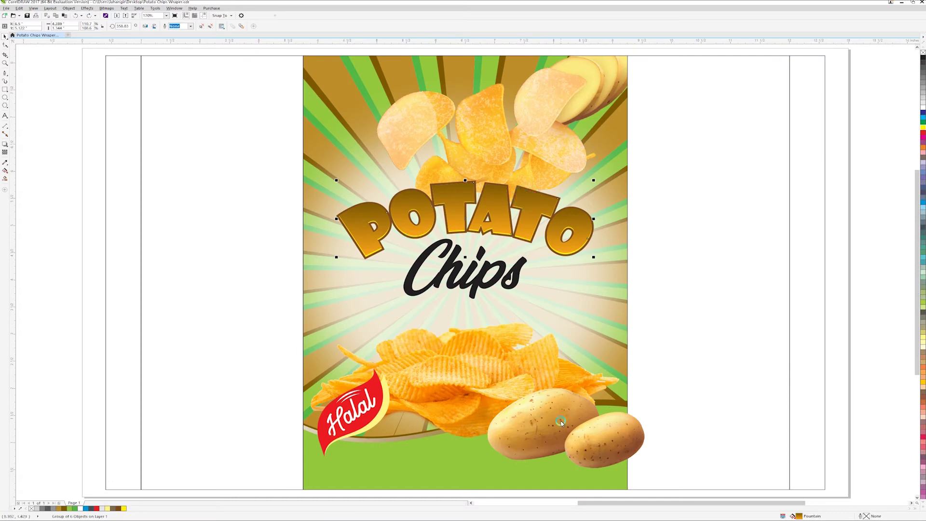
# Step: Set the end node of POTATO's gradient to a lighter orange
pyautogui.press('F11')
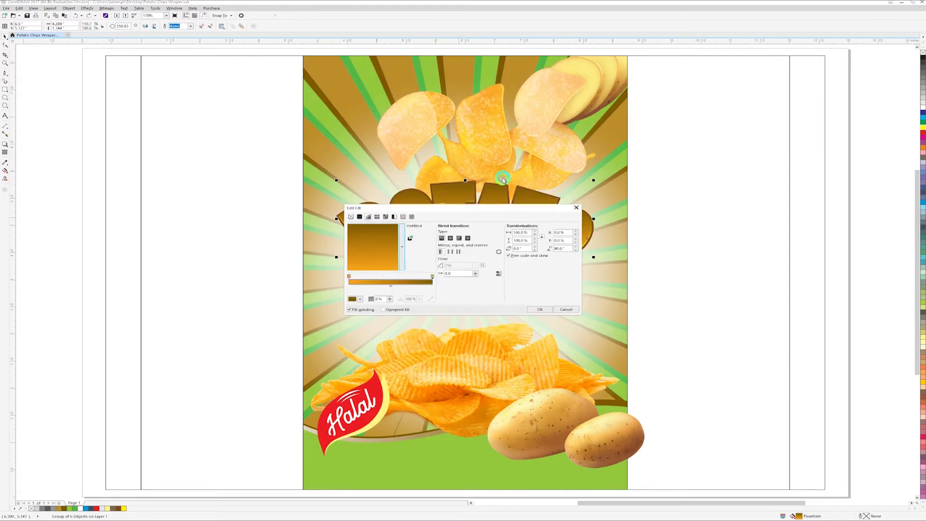
pyautogui.moveTo(469, 206); pyautogui.dragTo(643, 75)
pyautogui.click(534, 164)
pyautogui.click(553, 179)
pyautogui.click(651, 473)
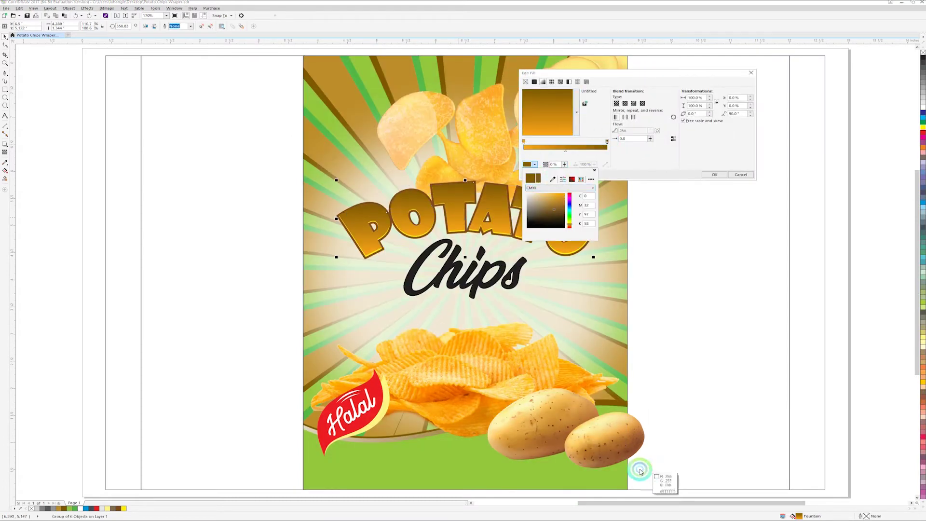
# Step: Set the gradient's start node to golden yellow #D6C633 and apply the fill
pyautogui.click(525, 141)
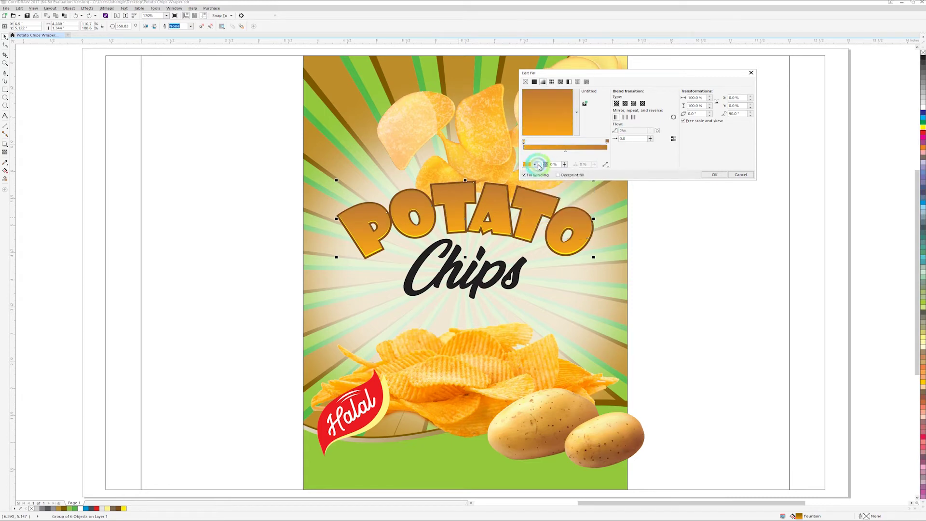
pyautogui.click(538, 164)
pyautogui.click(552, 179)
pyautogui.click(584, 432)
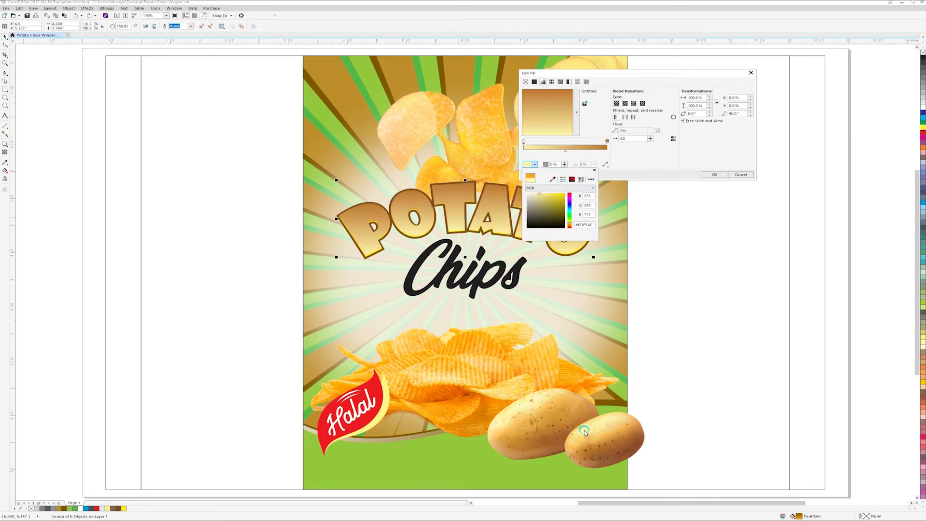
pyautogui.click(713, 172)
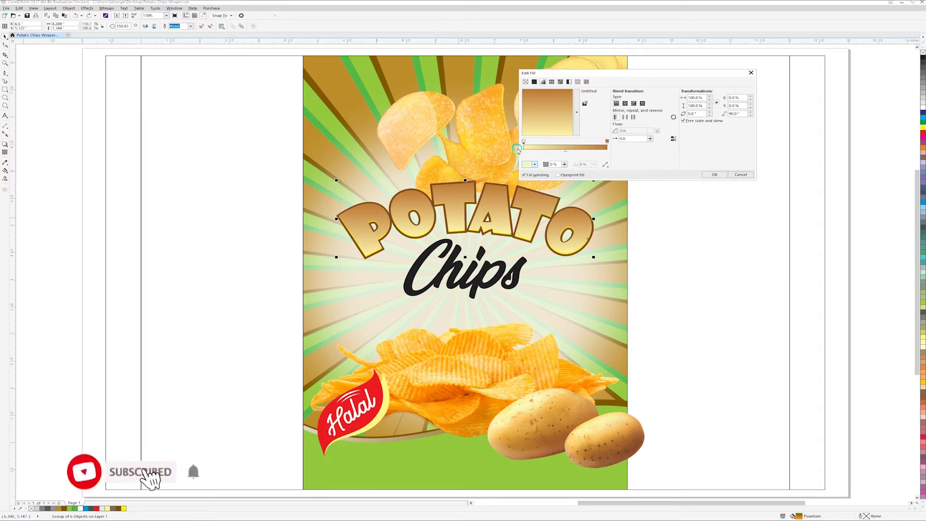
pyautogui.click(534, 164)
pyautogui.click(557, 201)
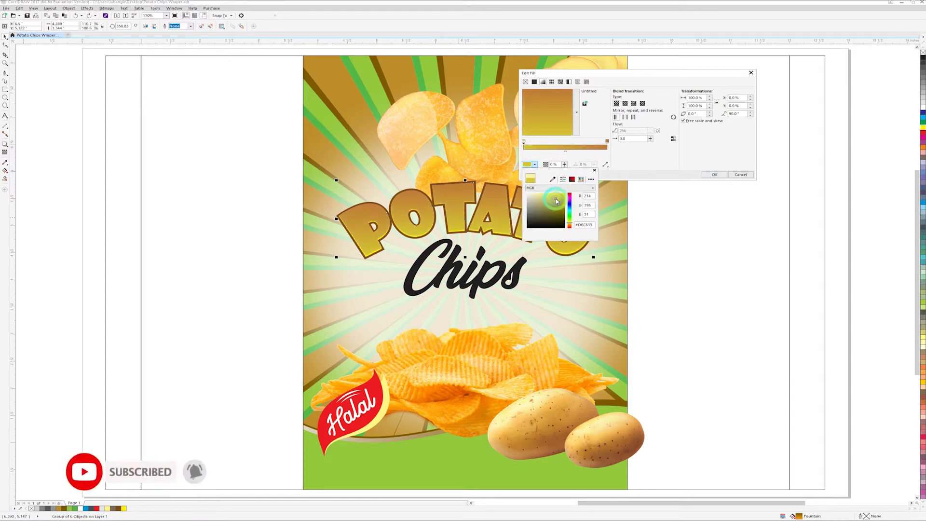
pyautogui.click(714, 174)
pyautogui.click(722, 200)
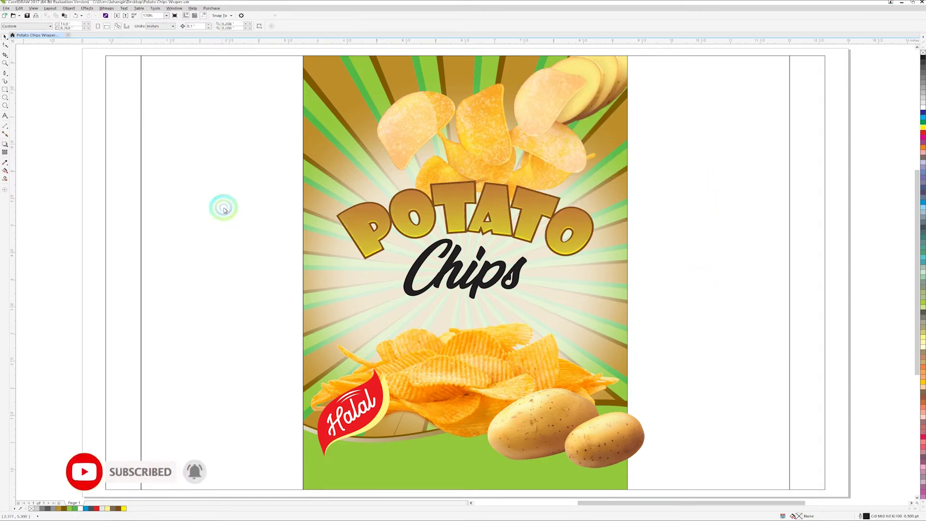
pyautogui.press('F7')
# Step: Draw small speck ellipses on the blank area left of the front panel
pyautogui.moveTo(271, 185)
pyautogui.mouseDown()
pyautogui.moveTo(250, 194)
pyautogui.moveTo(257, 214)
pyautogui.moveTo(280, 198)
pyautogui.mouseUp()
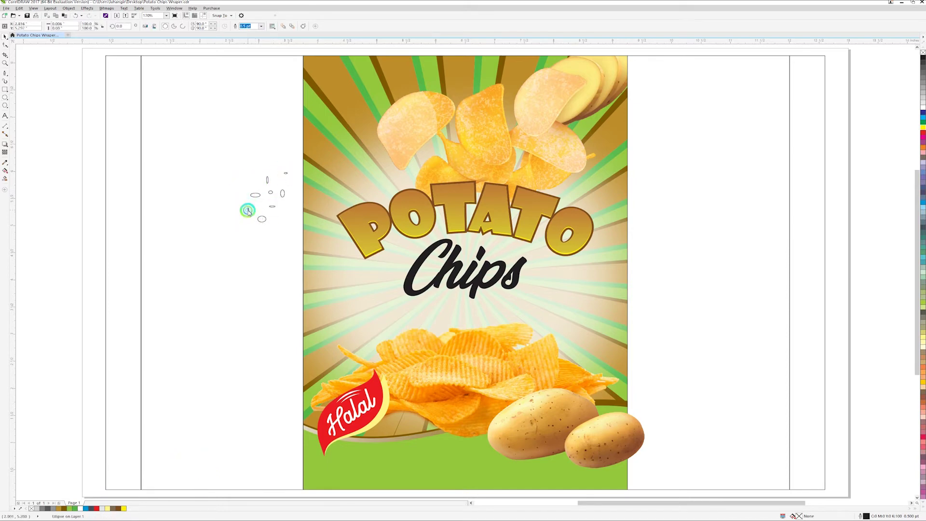
pyautogui.scroll(5, 256, 207)
pyautogui.moveTo(172, 213); pyautogui.dragTo(188, 250)
pyautogui.click(392, 142)
pyautogui.scroll(-4, 391, 143)
# Step: Fill the eight specks with dark brown sampled from the potato and group them
pyautogui.moveTo(300, 74); pyautogui.dragTo(428, 208)
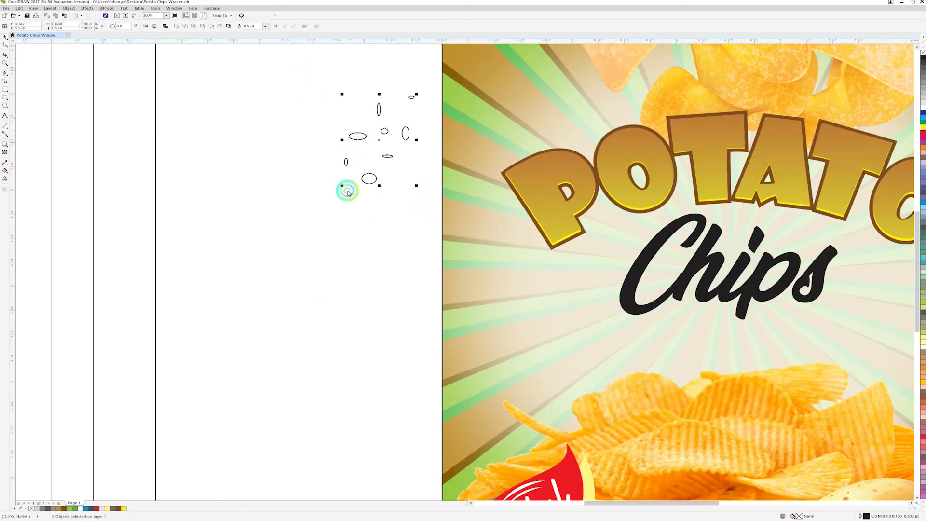
pyautogui.hotkey('shift', 'F4')
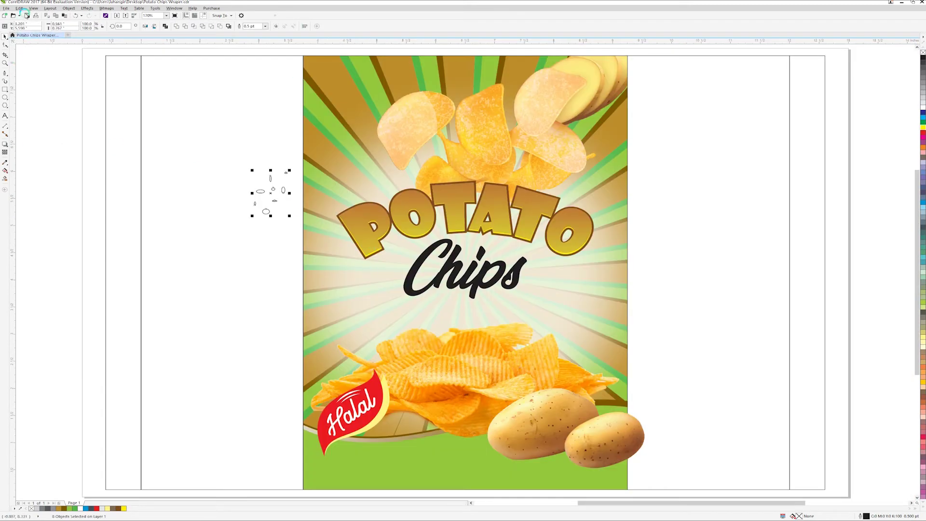
pyautogui.click(5, 162)
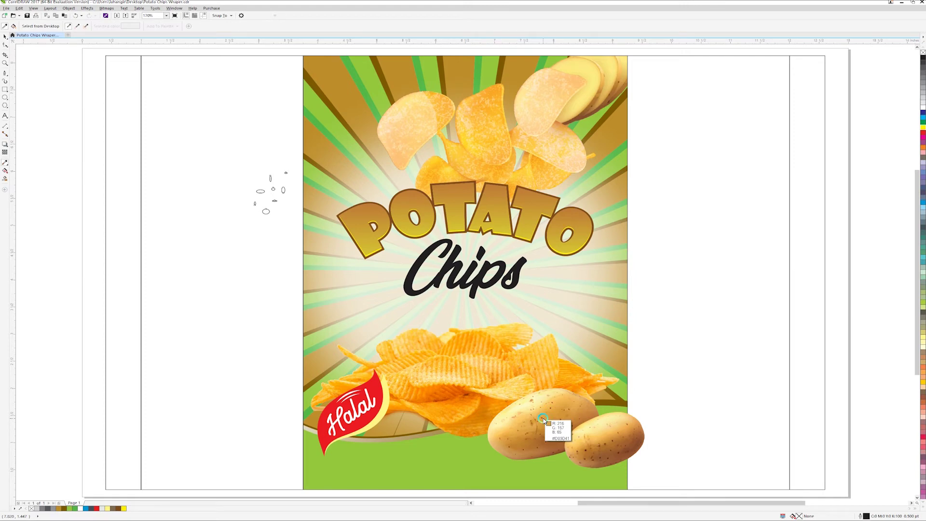
pyautogui.click(583, 448)
pyautogui.click(266, 214)
pyautogui.press('space')
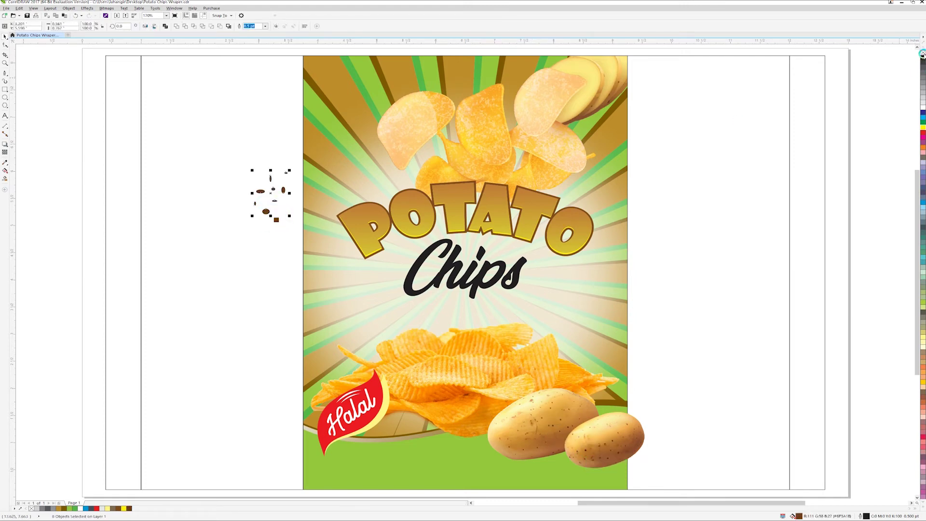
pyautogui.hotkey('ctrl', 'g')
pyautogui.click(381, 217)
pyautogui.click(166, 28)
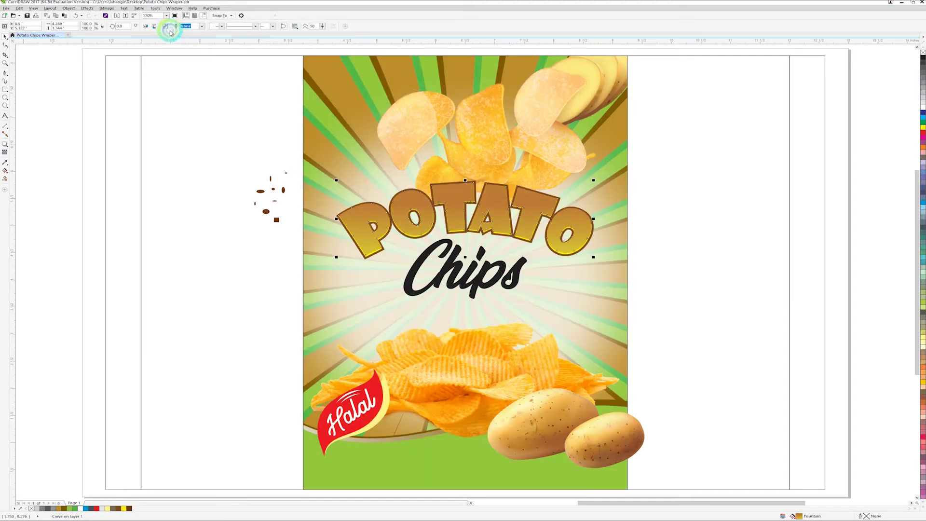
# Step: Shift the start colour of POTATO's gradient to olive yellow
pyautogui.click(463, 211)
pyautogui.moveTo(403, 208); pyautogui.dragTo(414, 279)
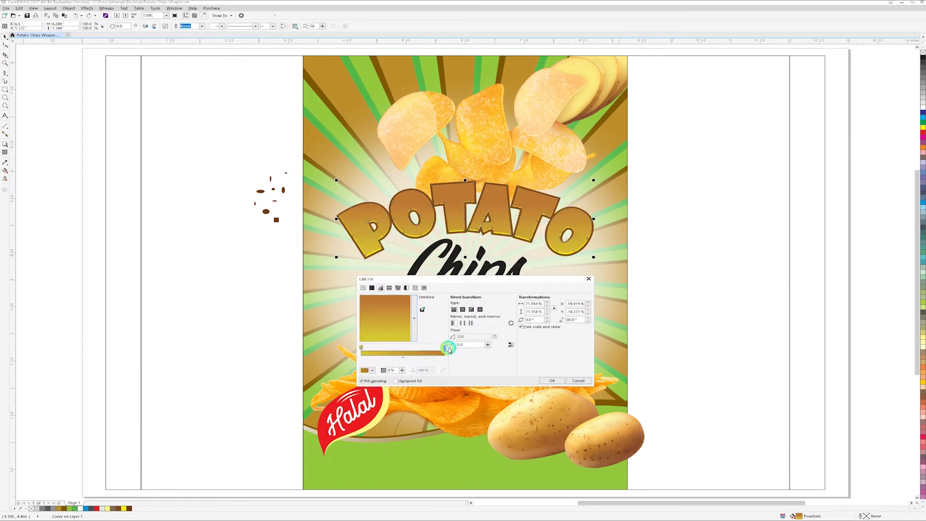
pyautogui.click(372, 370)
pyautogui.click(416, 381)
pyautogui.moveTo(407, 431); pyautogui.dragTo(407, 423)
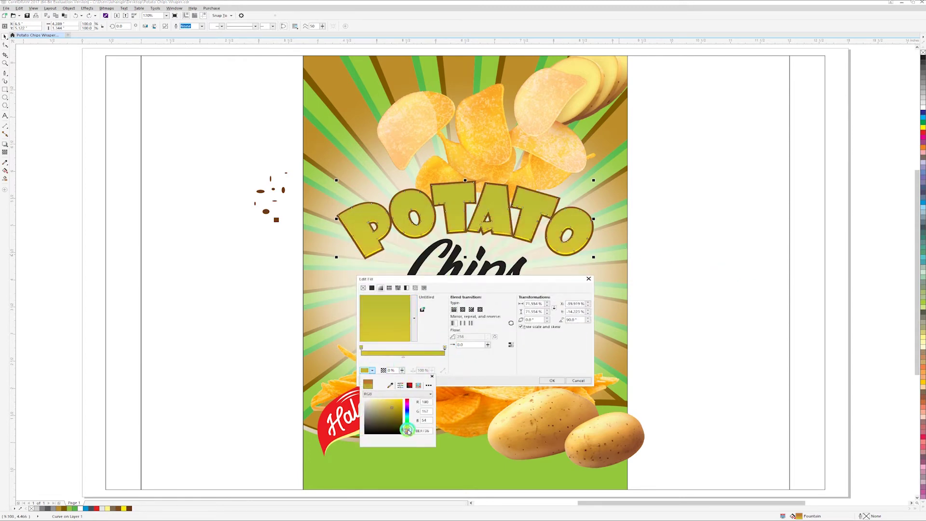
pyautogui.click(404, 347)
# Step: Add a light cream gradient stop, move the midpoint to 69% and apply
pyautogui.doubleClick(401, 348)
pyautogui.click(372, 370)
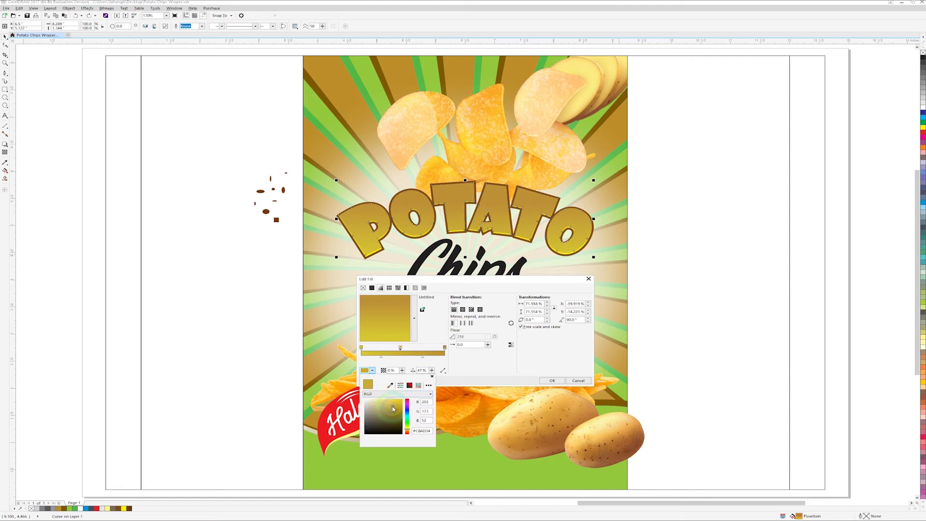
pyautogui.click(372, 401)
pyautogui.click(410, 328)
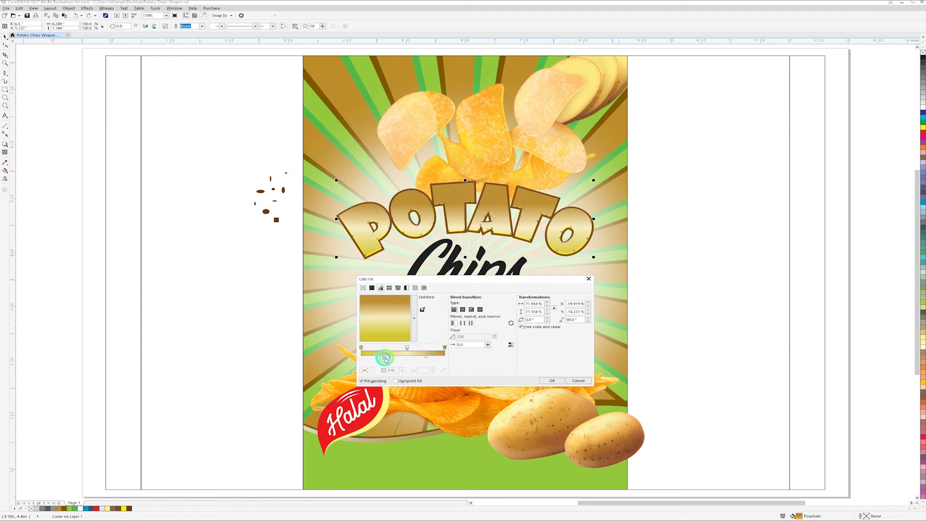
pyautogui.click(422, 359)
pyautogui.moveTo(388, 358); pyautogui.dragTo(422, 359)
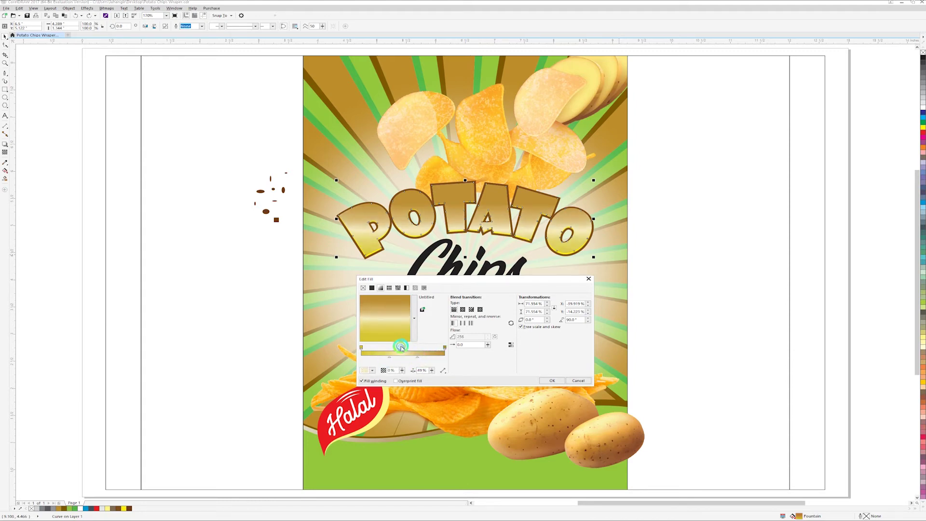
pyautogui.click(552, 381)
# Step: PowerClip the brown crumbs into the POTATO lettering and move them, shrunk, onto the P
pyautogui.rightClick(265, 208)
pyautogui.click(289, 292)
pyautogui.click(459, 215)
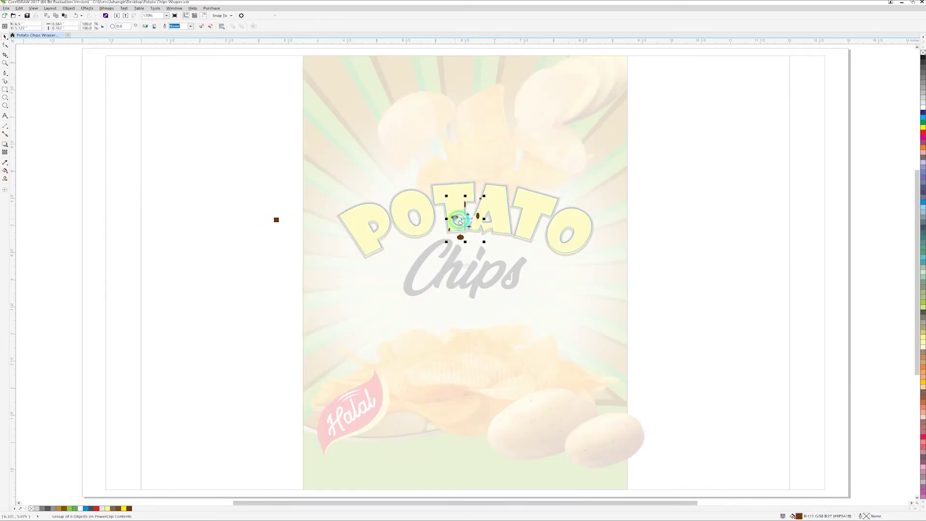
pyautogui.moveTo(352, 218); pyautogui.dragTo(372, 207)
# Step: Duplicate the crumbs group across the P and mirror the copy
pyautogui.click(304, 219)
pyautogui.scroll(5, 304, 219)
pyautogui.click(189, 247)
pyautogui.moveTo(188, 226); pyautogui.dragTo(241, 252)
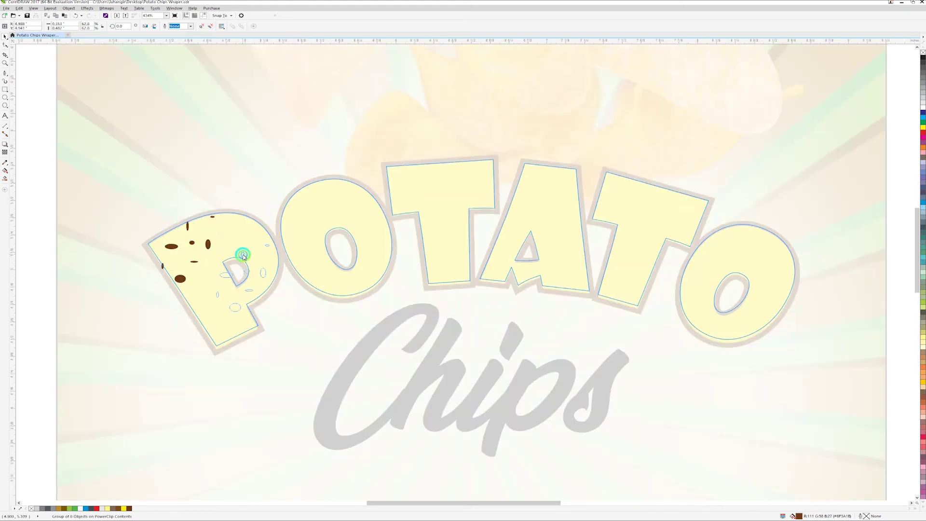
pyautogui.click(145, 27)
pyautogui.click(255, 244)
# Step: Spray crumb copies across the letters up to the last T, then finish editing the PowerClip
pyautogui.moveTo(264, 201)
pyautogui.mouseDown()
pyautogui.moveTo(238, 284)
pyautogui.moveTo(529, 186)
pyautogui.moveTo(531, 207)
pyautogui.moveTo(431, 190)
pyautogui.moveTo(581, 199)
pyautogui.moveTo(555, 182)
pyautogui.moveTo(687, 256)
pyautogui.moveTo(621, 271)
pyautogui.mouseUp()
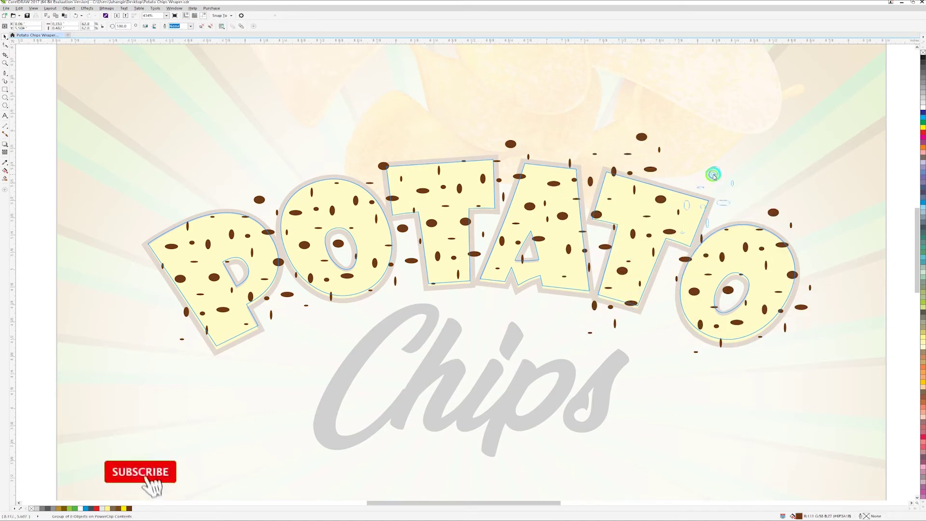
pyautogui.moveTo(688, 172); pyautogui.dragTo(704, 167)
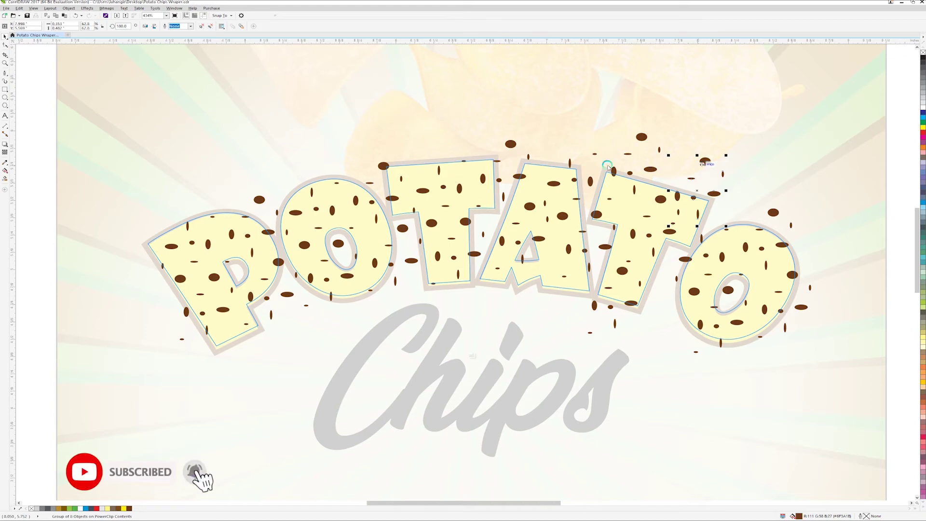
pyautogui.click(70, 95)
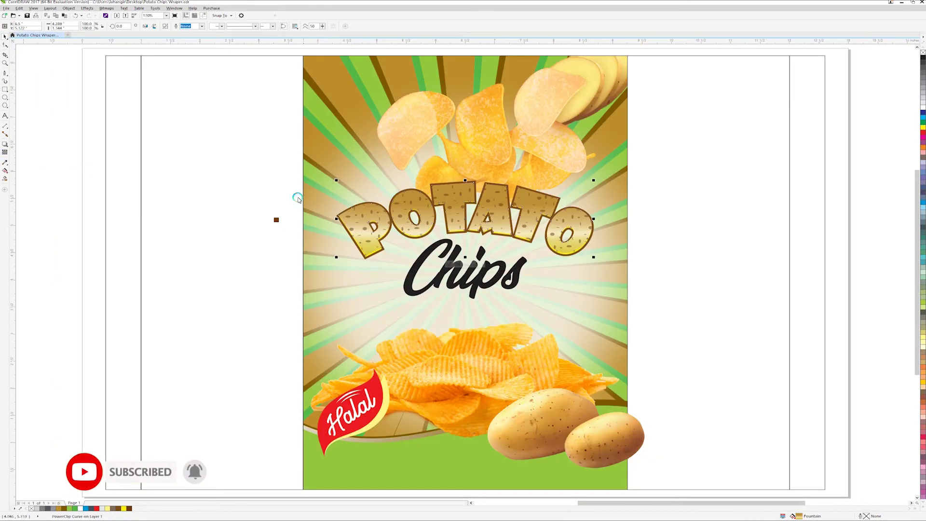
pyautogui.click(243, 217)
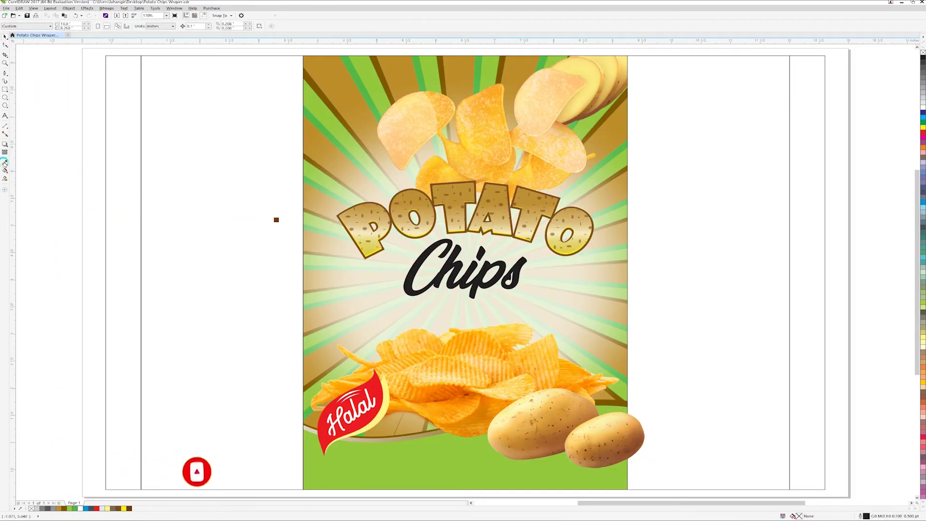
# Step: Select the POTATO lettering group, compare its last change with undo/redo, and zoom in
pyautogui.click(453, 260)
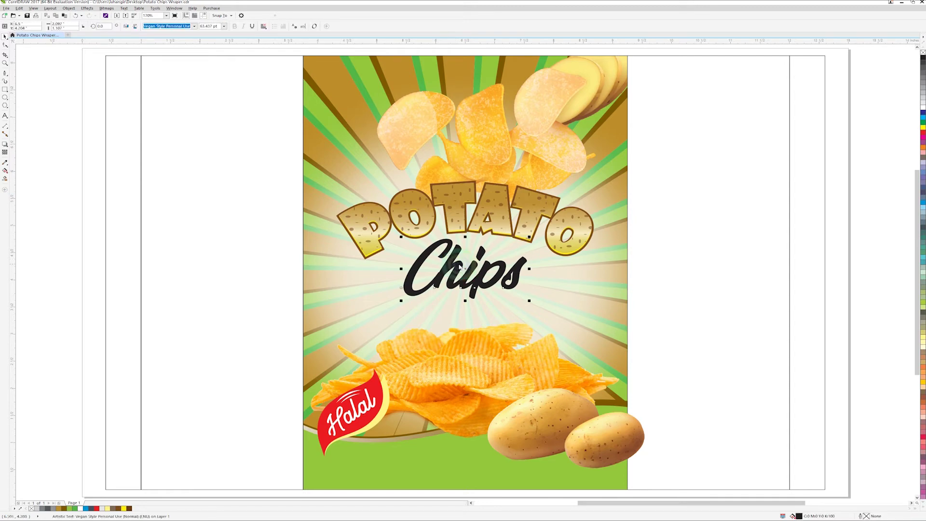
pyautogui.click(372, 266)
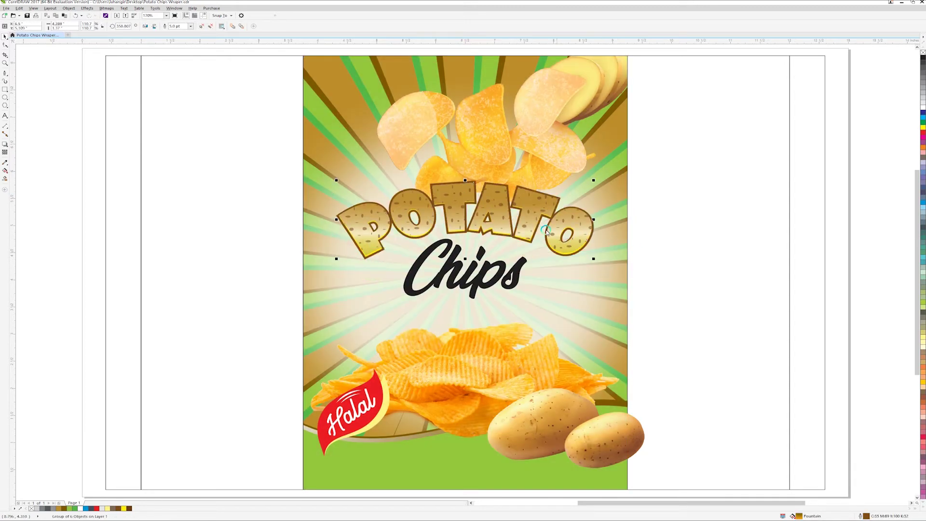
pyautogui.hotkey('ctrl', 'z')
pyautogui.hotkey('ctrl', 'z')
pyautogui.hotkey('ctrl', 'shift', 'z')
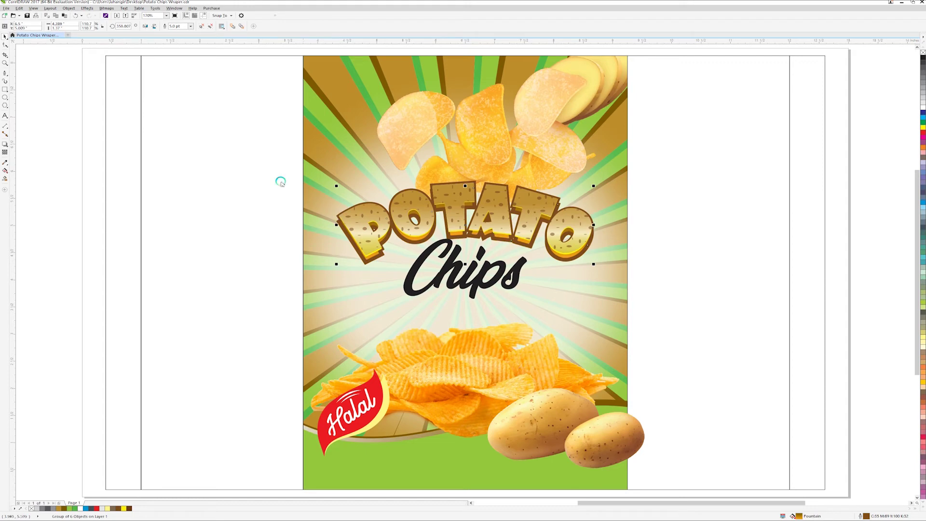
pyautogui.moveTo(275, 170); pyautogui.dragTo(662, 306)
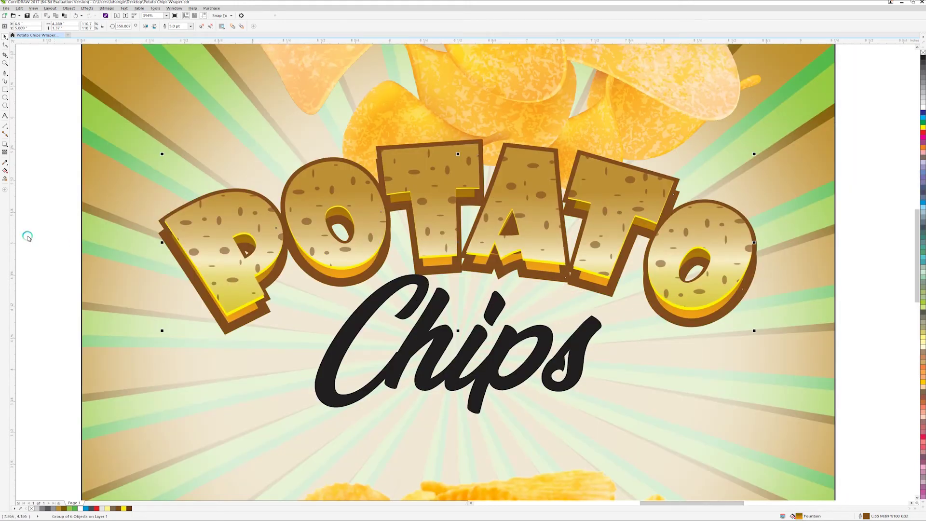
# Step: Sample the brown from the P's outline with the Color Eyedropper and apply it to POTATO
pyautogui.click(6, 168)
pyautogui.click(232, 321)
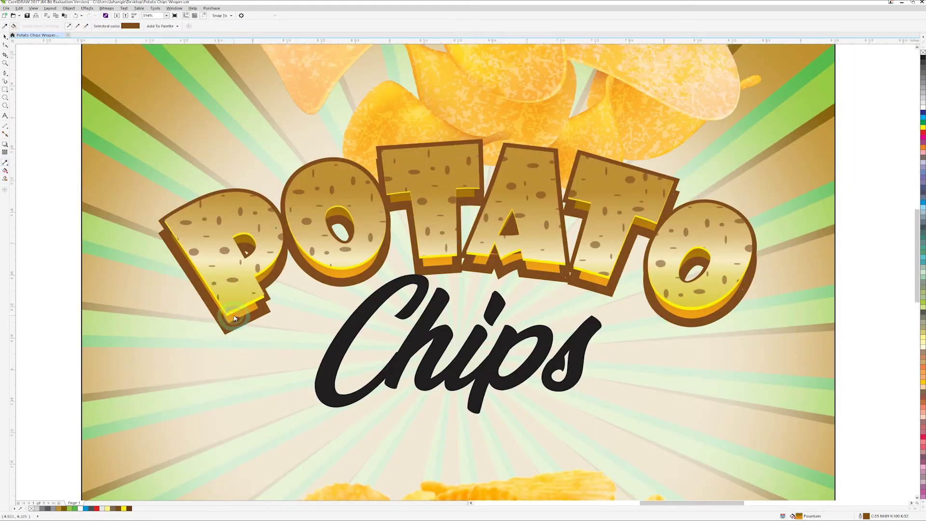
pyautogui.click(240, 328)
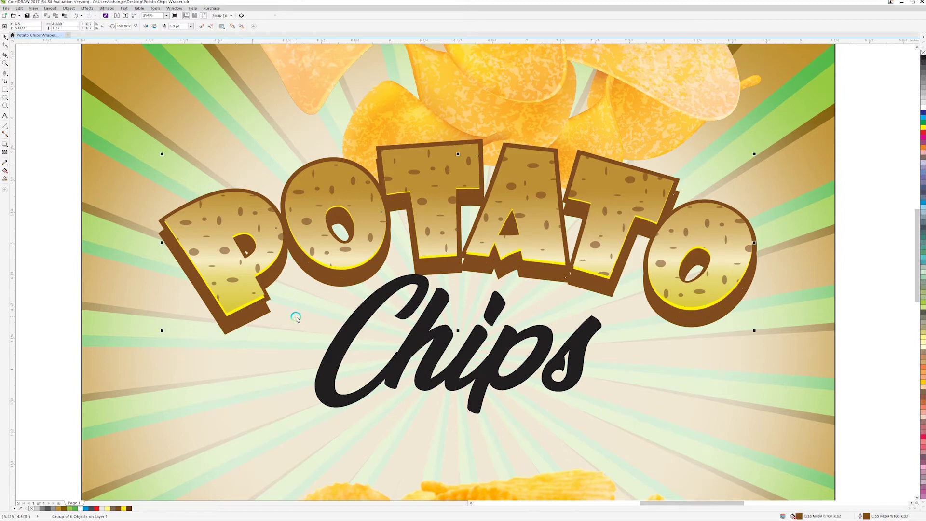
pyautogui.click(267, 308)
pyautogui.scroll(3, 200, 263)
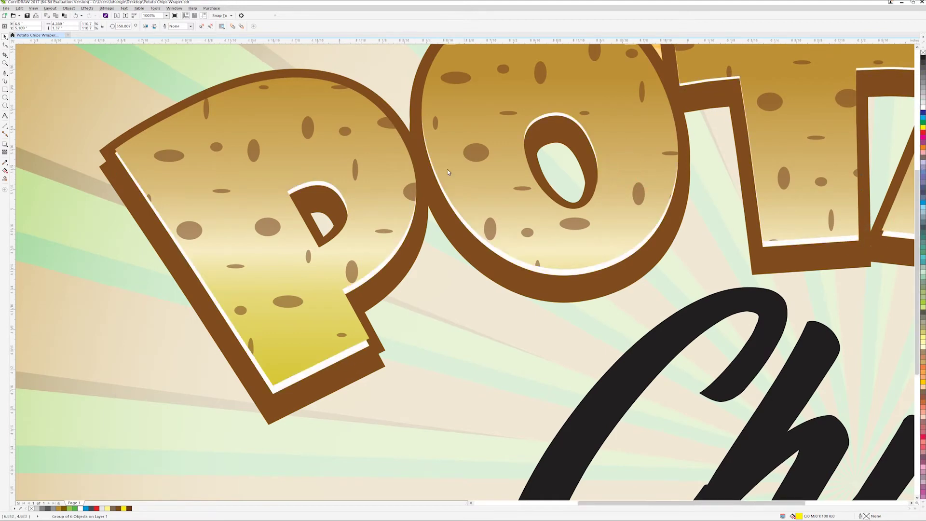
pyautogui.hotkey('shift', 'F4')
pyautogui.moveTo(244, 204); pyautogui.dragTo(669, 302)
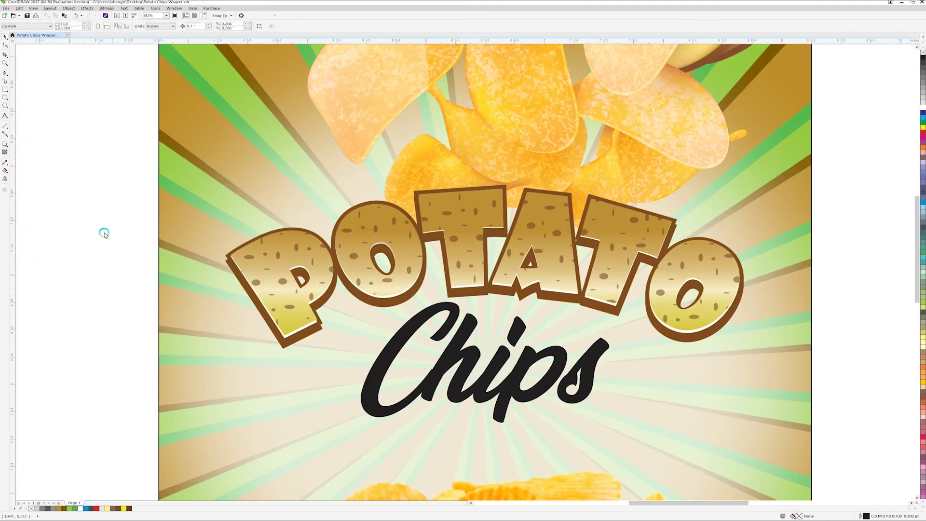
pyautogui.click(5, 73)
# Step: Draw a small triangle at the P's outline corner and fill it with the sampled brown
pyautogui.scroll(8, 230, 260)
pyautogui.click(197, 225)
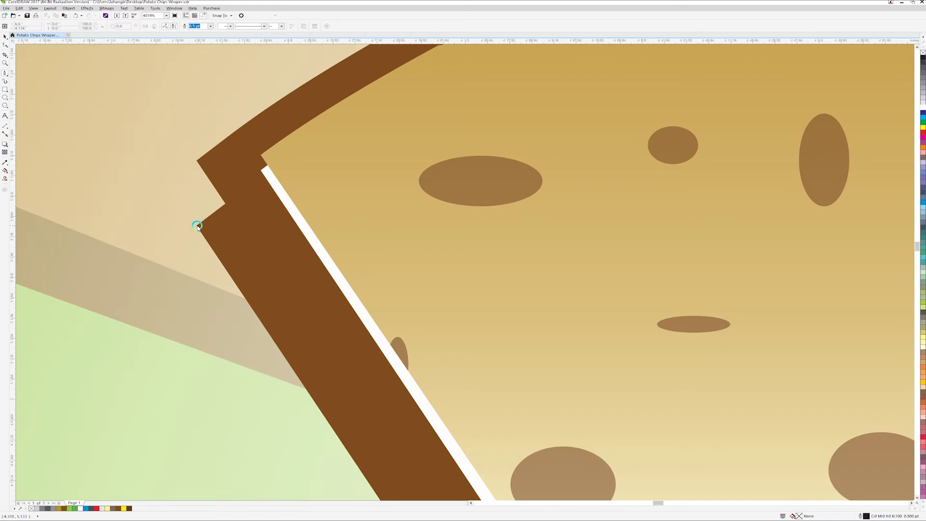
pyautogui.click(198, 163)
pyautogui.click(258, 211)
pyautogui.click(197, 226)
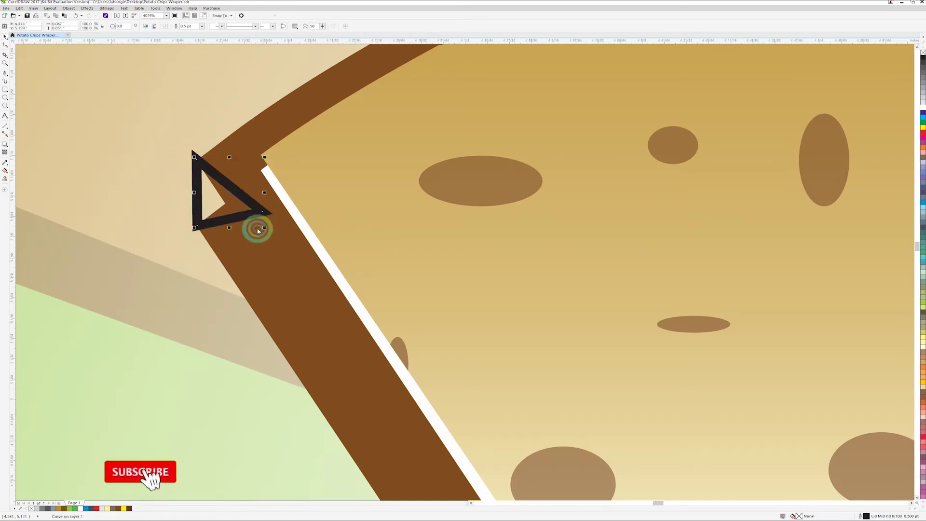
pyautogui.click(16, 172)
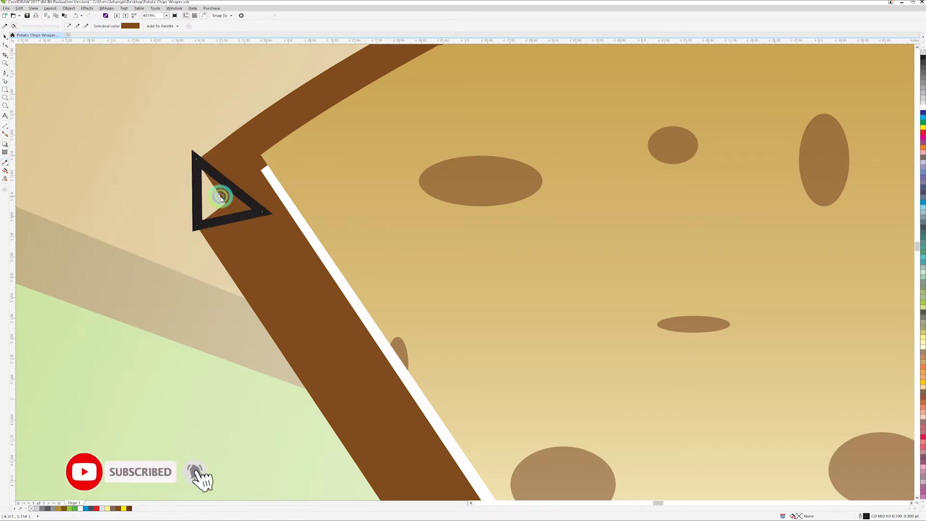
pyautogui.click(205, 200)
pyautogui.press('space')
pyautogui.press('space')
# Step: Draw a brown-filling triangle at the P's lower corner to close the outline gap
pyautogui.scroll(-3, 502, 350)
pyautogui.scroll(-3, 502, 350)
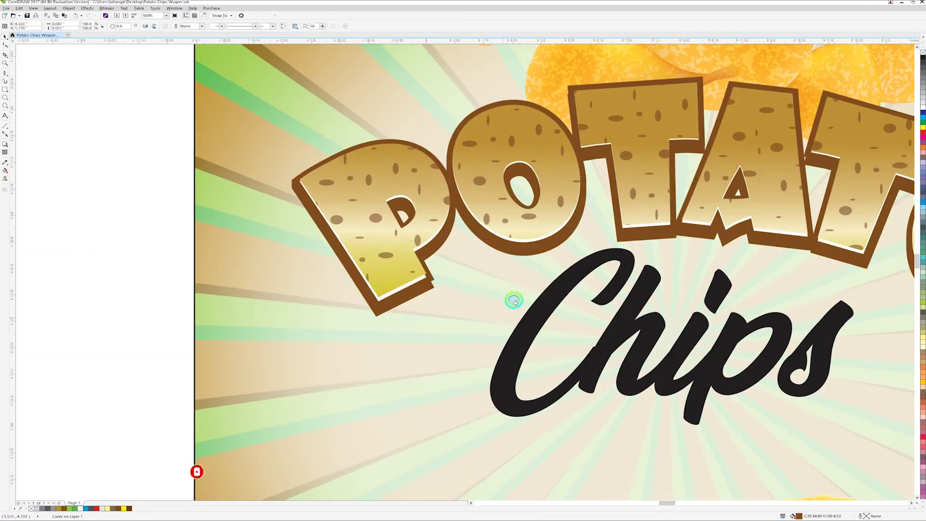
pyautogui.scroll(4, 514, 299)
pyautogui.press('F5')
pyautogui.click(546, 317)
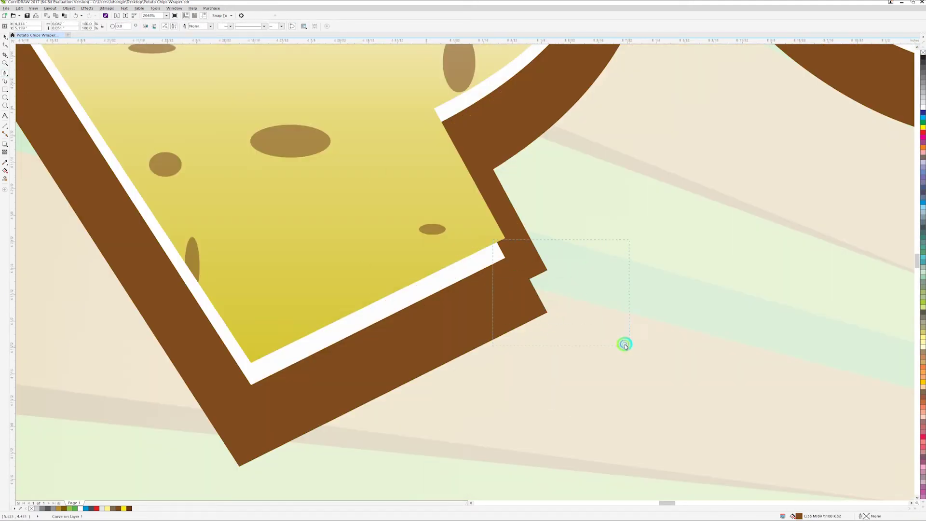
pyautogui.moveTo(624, 344); pyautogui.dragTo(624, 344)
pyautogui.click(405, 360)
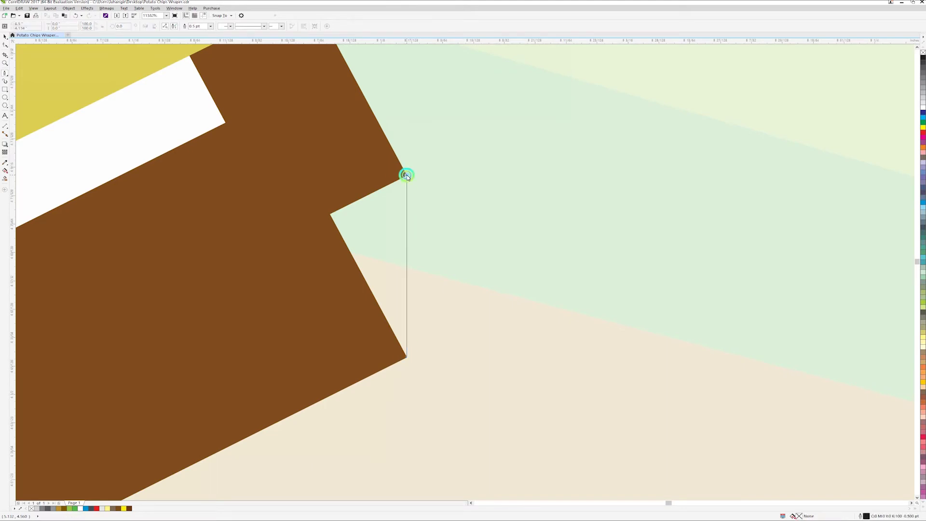
pyautogui.click(407, 172)
pyautogui.click(209, 192)
pyautogui.click(408, 361)
# Step: Draw another small triangle at the P and O corner, then select both triangles
pyautogui.hotkey('shift', 'F4')
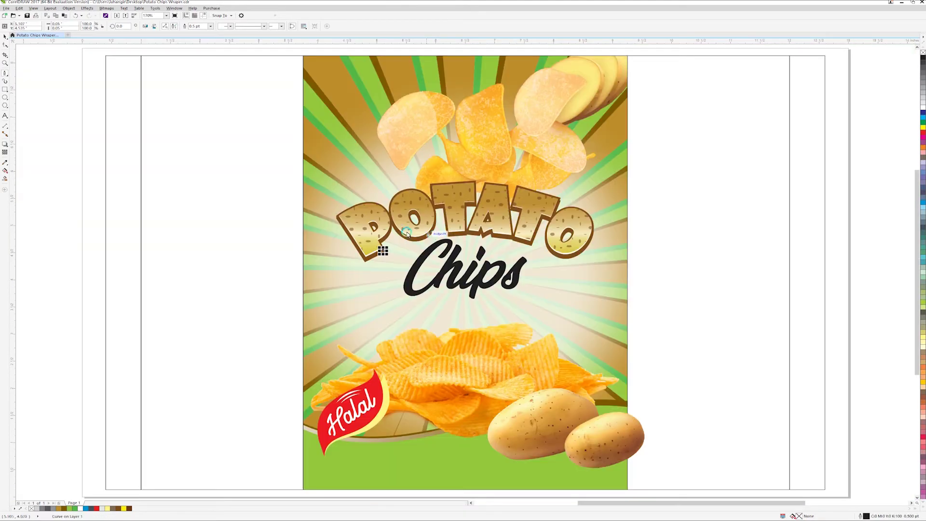
pyautogui.scroll(5, 529, 190)
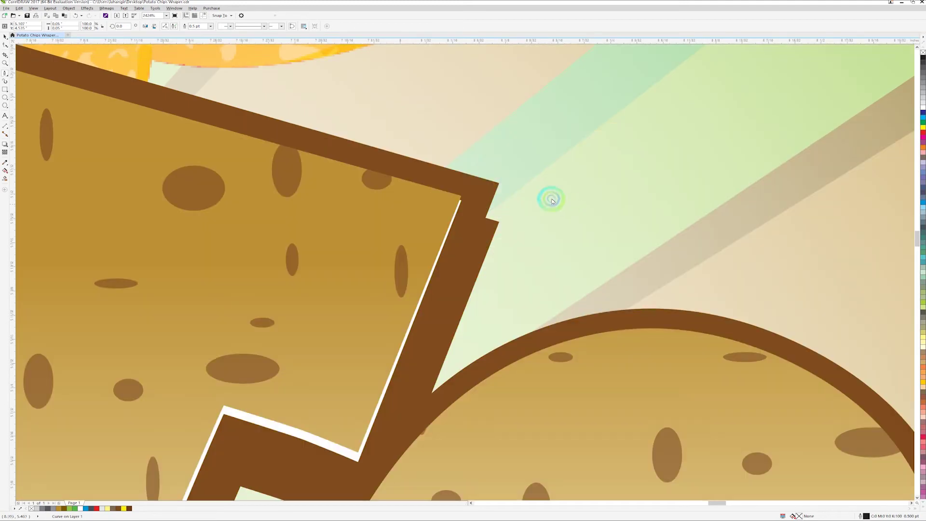
pyautogui.click(498, 181)
pyautogui.click(499, 224)
pyautogui.click(471, 224)
pyautogui.click(499, 181)
pyautogui.hotkey('shift', 'F4')
pyautogui.scroll(2, 530, 299)
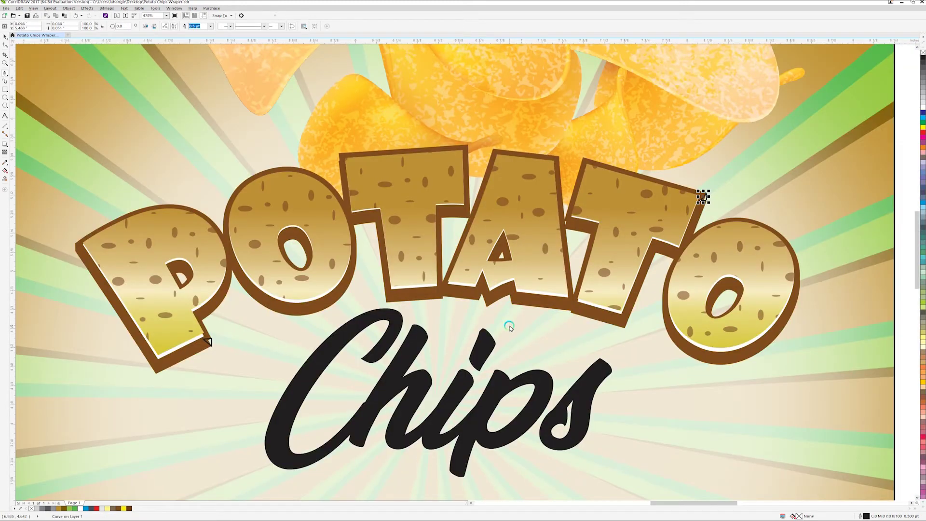
pyautogui.press('space')
pyautogui.keyDown('shift'); pyautogui.click(208, 342); pyautogui.keyUp('shift')
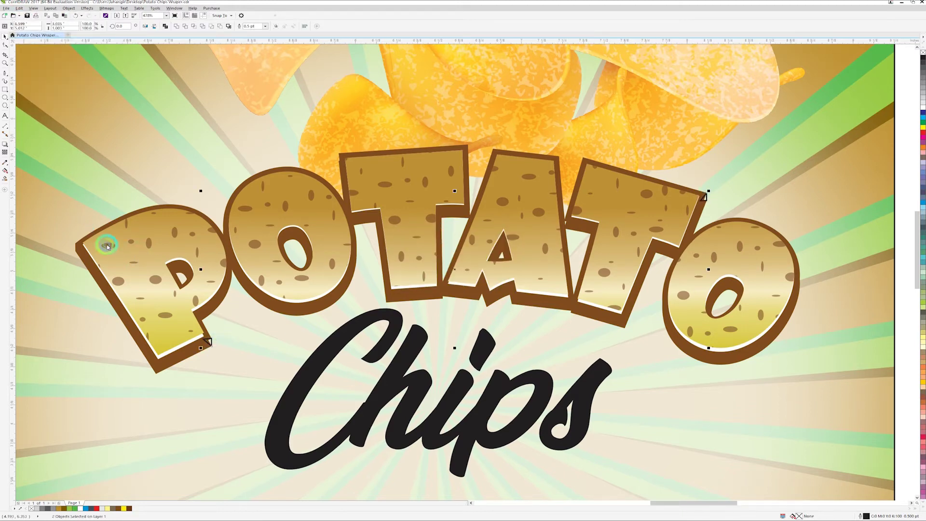
# Step: Try a darker brown shadow on the POTATO lettering, then undo it
pyautogui.click(573, 230)
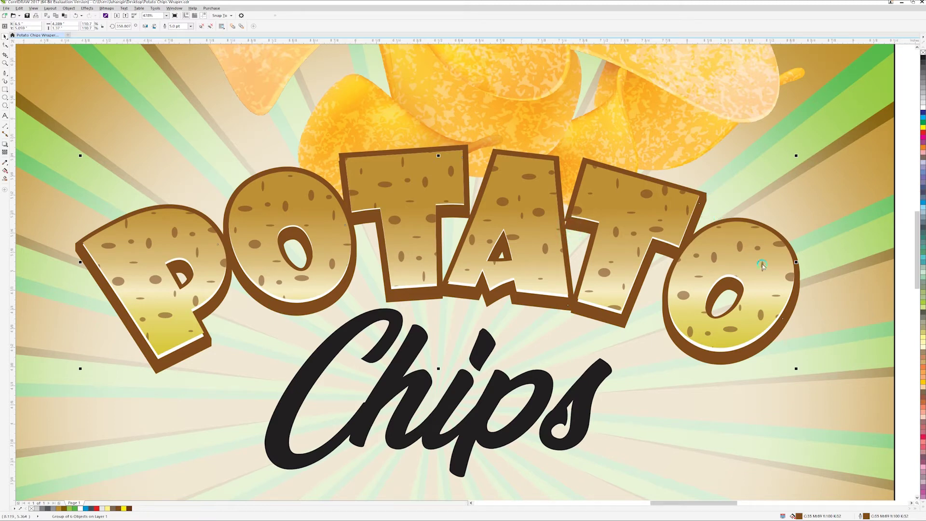
pyautogui.doubleClick(798, 516)
pyautogui.click(407, 273)
pyautogui.click(541, 310)
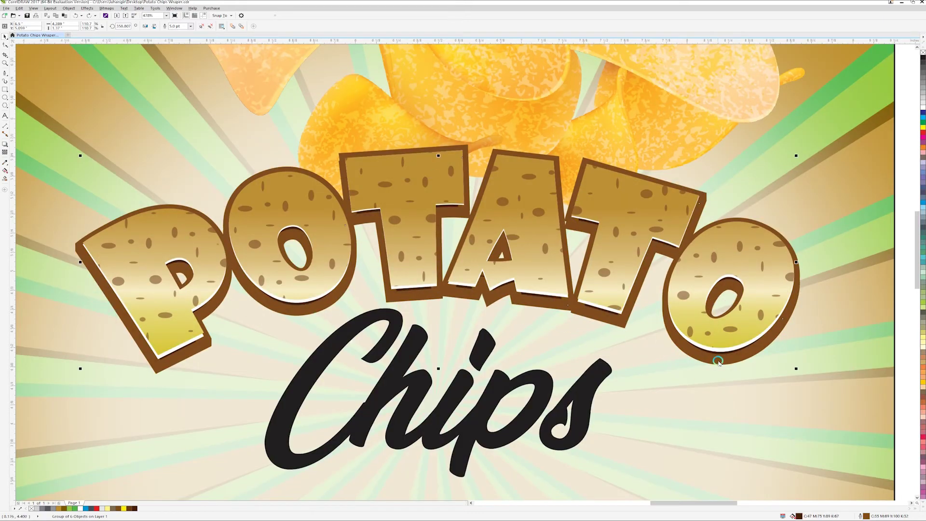
pyautogui.click(756, 381)
pyautogui.hotkey('ctrl', 'z')
pyautogui.hotkey('ctrl', 'shift', 'z')
pyautogui.hotkey('ctrl', 'z')
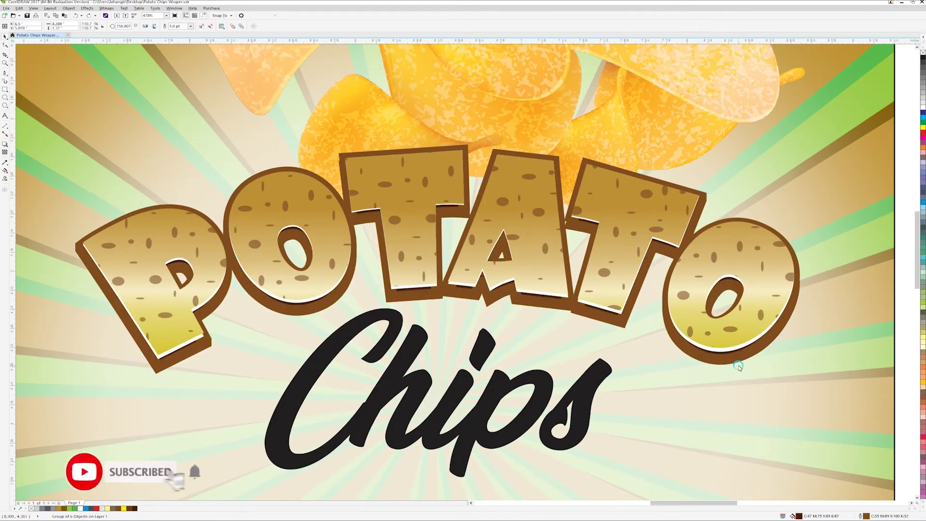
# Step: Check POTATO's Outline Pen settings without changes, view the whole page, and select Chips
pyautogui.doubleClick(797, 515)
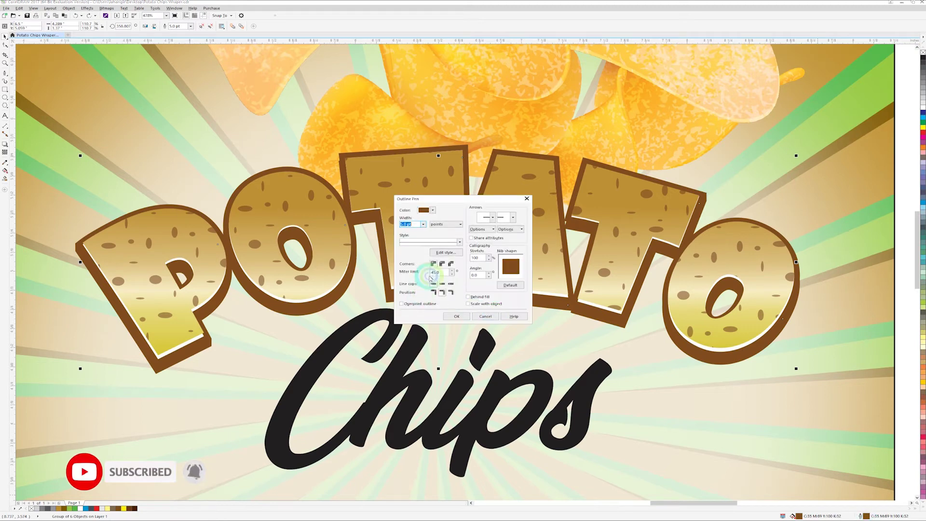
pyautogui.press('Escape')
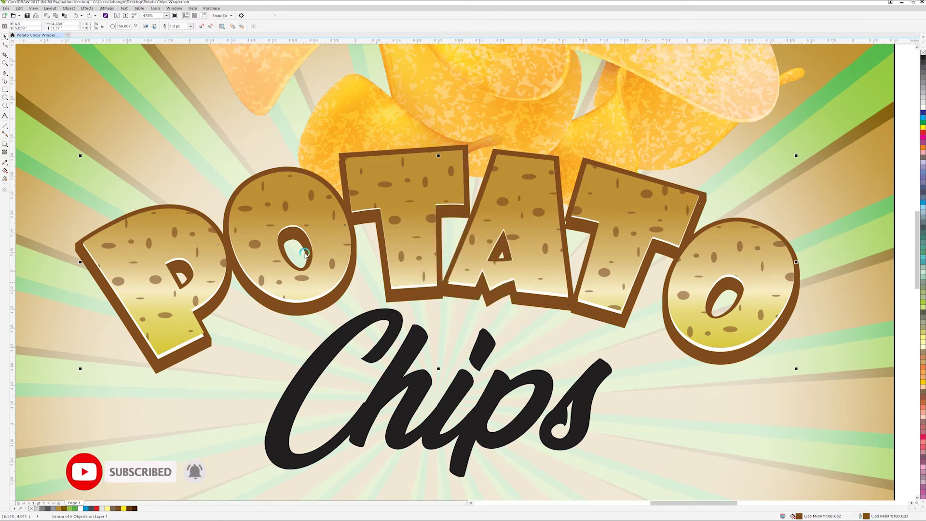
pyautogui.hotkey('shift', 'F4')
pyautogui.click(487, 275)
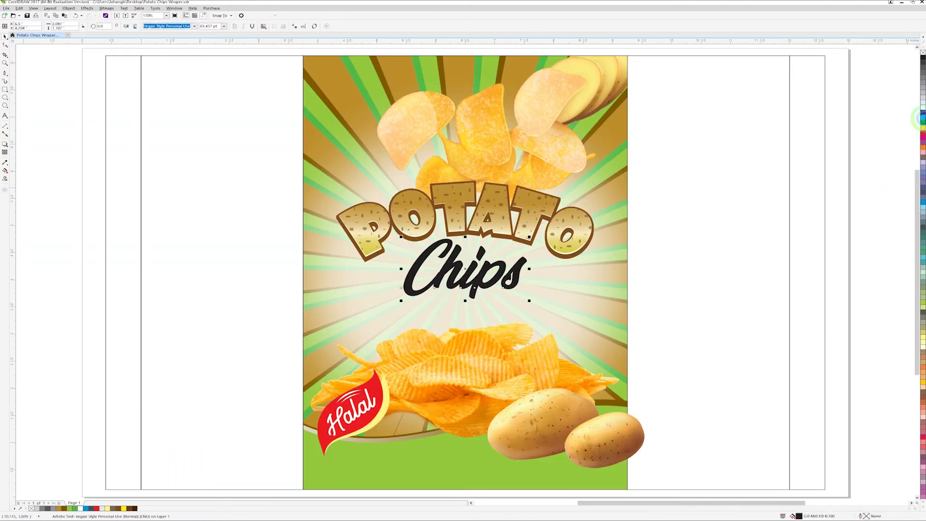
# Step: Fill the Chips text white and give it a 4.0 pt outline behind the fill
pyautogui.click(922, 118)
pyautogui.moveTo(492, 267); pyautogui.dragTo(494, 270)
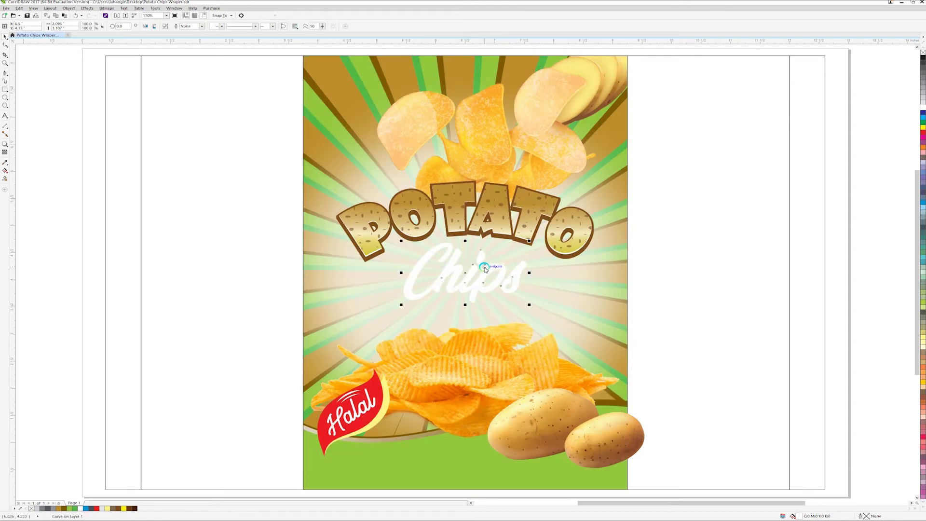
pyautogui.press('F12')
pyautogui.click(423, 224)
pyautogui.click(412, 263)
pyautogui.click(476, 299)
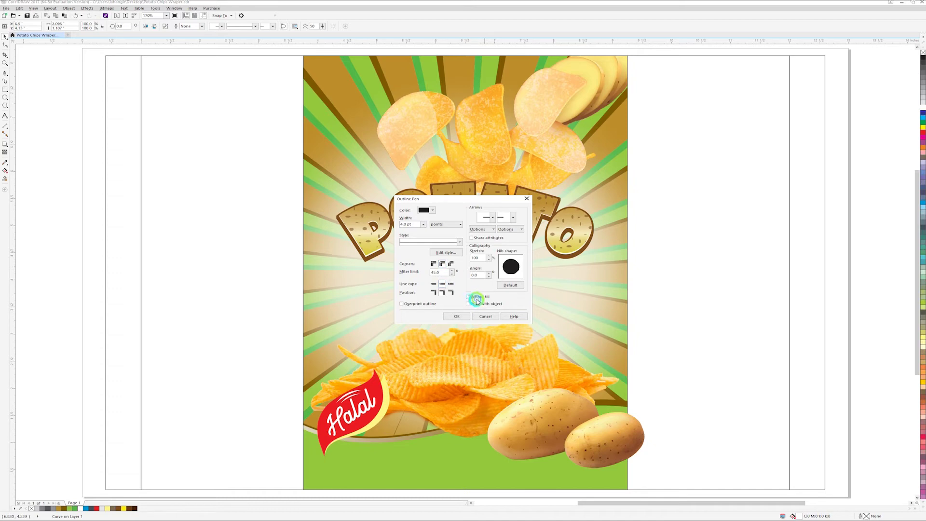
pyautogui.click(456, 316)
# Step: Copy the outline properties from the POTATO title onto Chips
pyautogui.scroll(5, 482, 290)
pyautogui.hotkey('alt', 'e')
pyautogui.press('y')
pyautogui.click(466, 274)
pyautogui.click(393, 214)
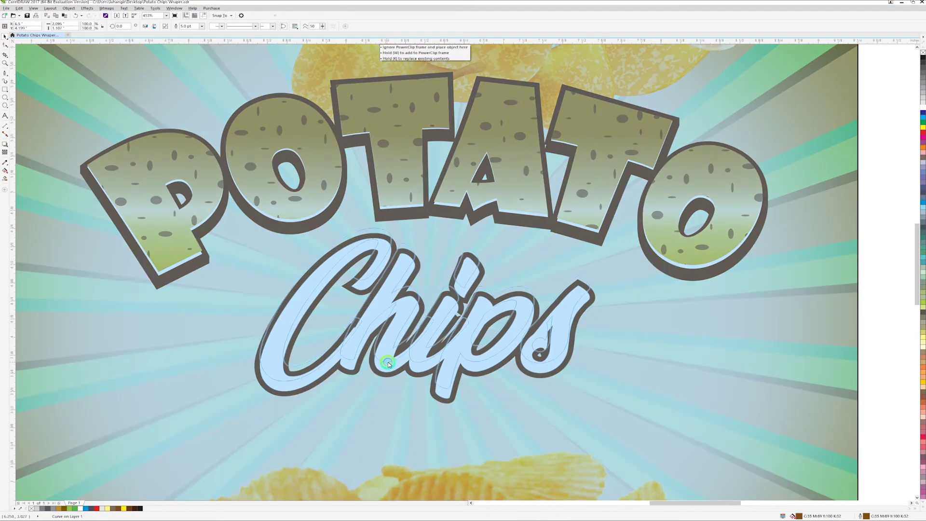
# Step: Duplicate Chips, offset the copy, and send it behind as a brown shadow
pyautogui.hotkey('ctrl', 'shift', 'q')
pyautogui.moveTo(388, 366)
pyautogui.mouseDown()
pyautogui.moveTo(378, 364)
pyautogui.moveTo(409, 363)
pyautogui.mouseUp()
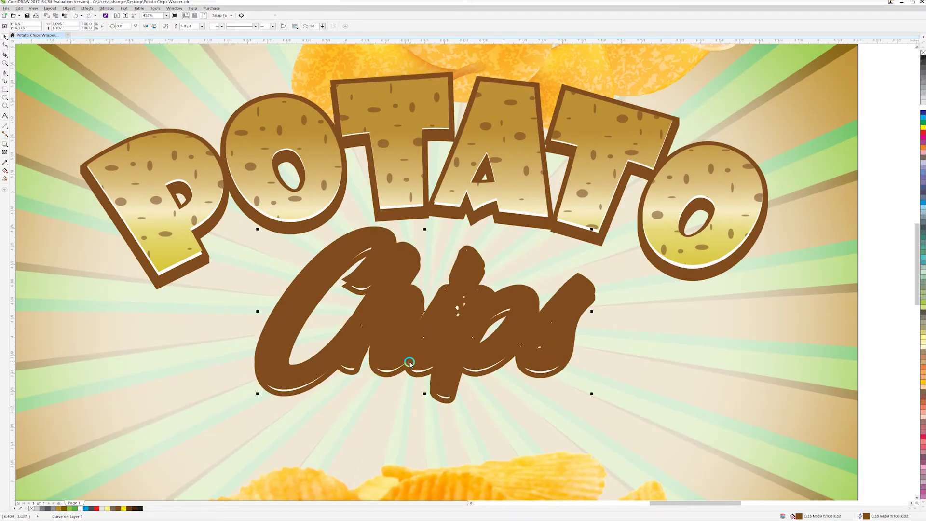
pyautogui.hotkey('ctrl', 'pagedown')
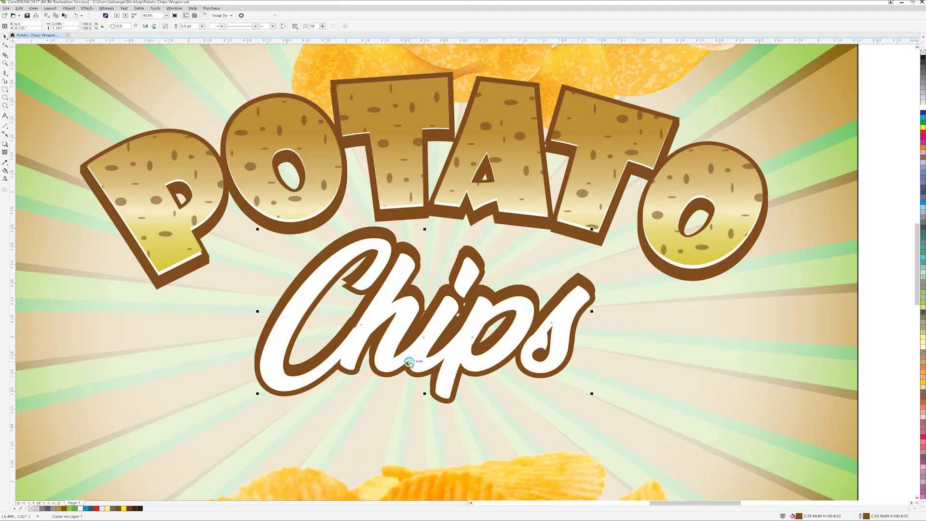
pyautogui.press('Left')
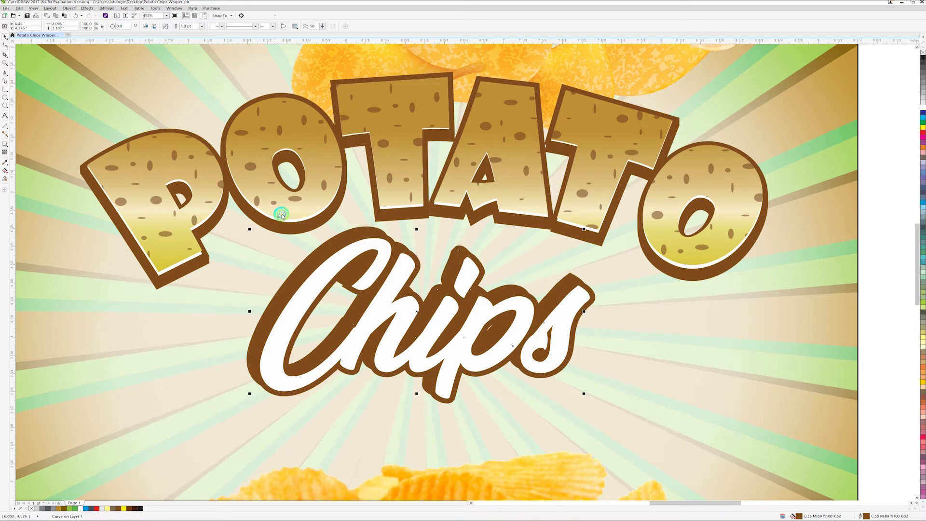
pyautogui.scroll(4, 275, 211)
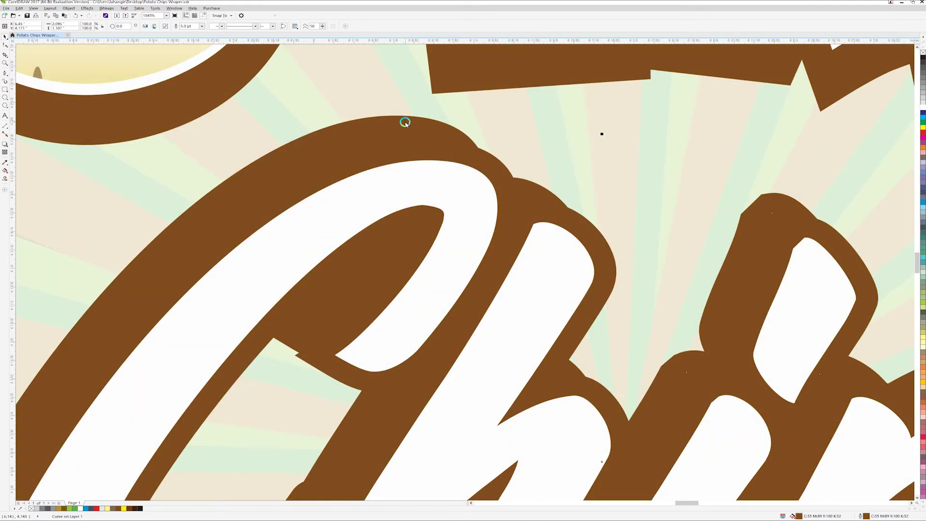
pyautogui.moveTo(422, 134); pyautogui.dragTo(421, 137)
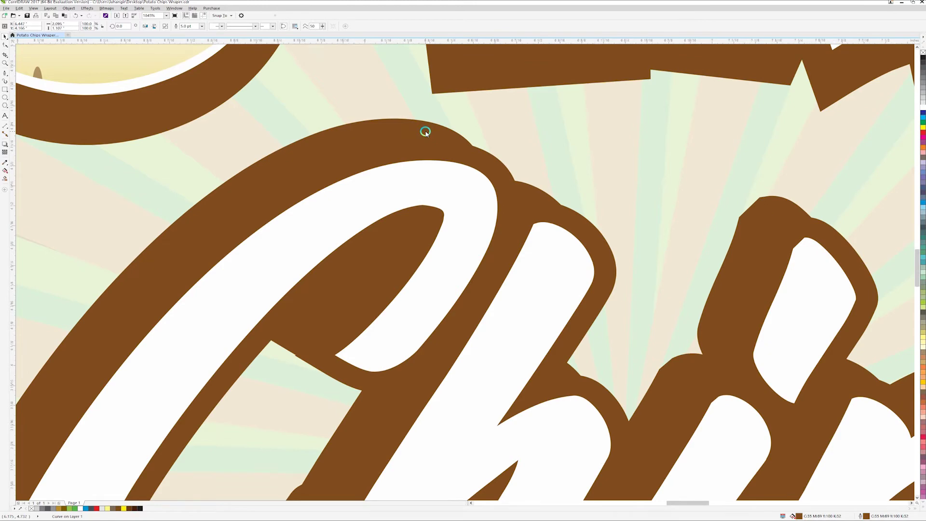
pyautogui.scroll(-2, 425, 133)
pyautogui.hotkey('shift', 'F4')
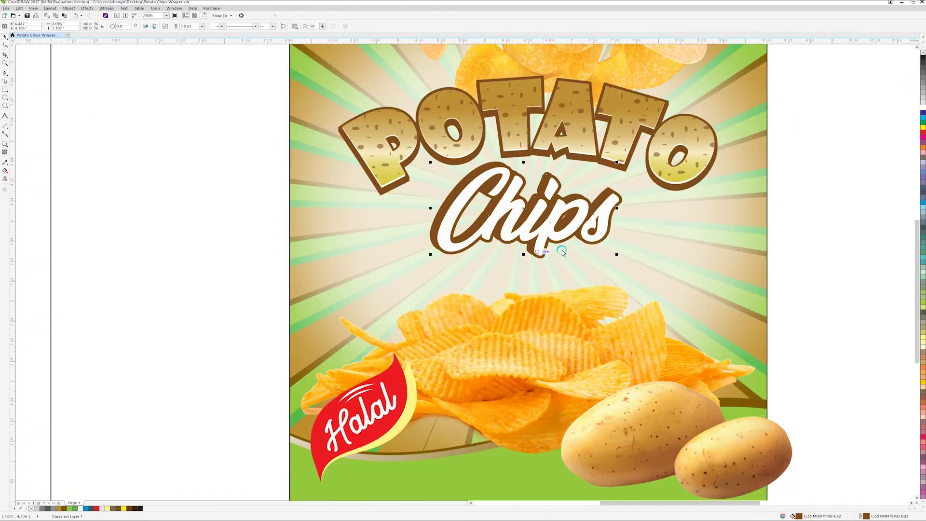
# Step: Give Chips a 90° fountain fill from pale yellow (Y 80) to white
pyautogui.press('F11')
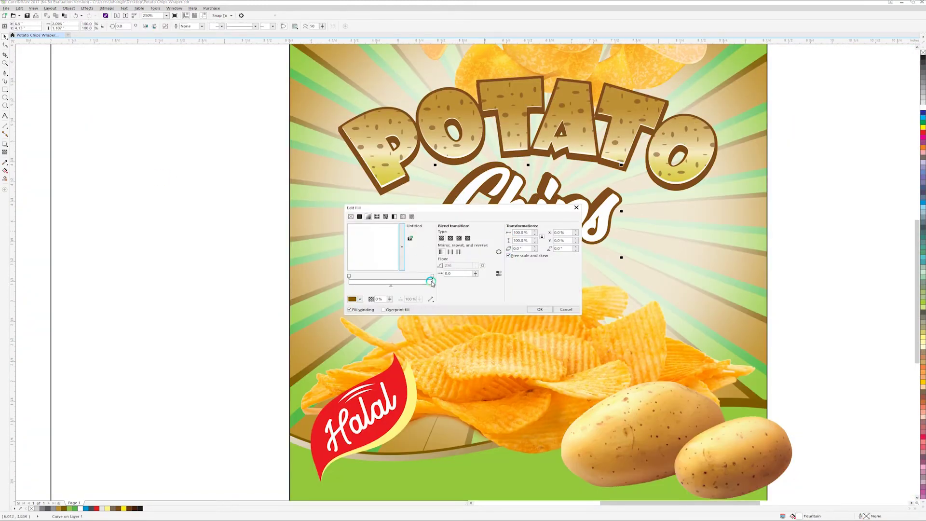
pyautogui.click(349, 276)
pyautogui.click(359, 299)
pyautogui.click(414, 350)
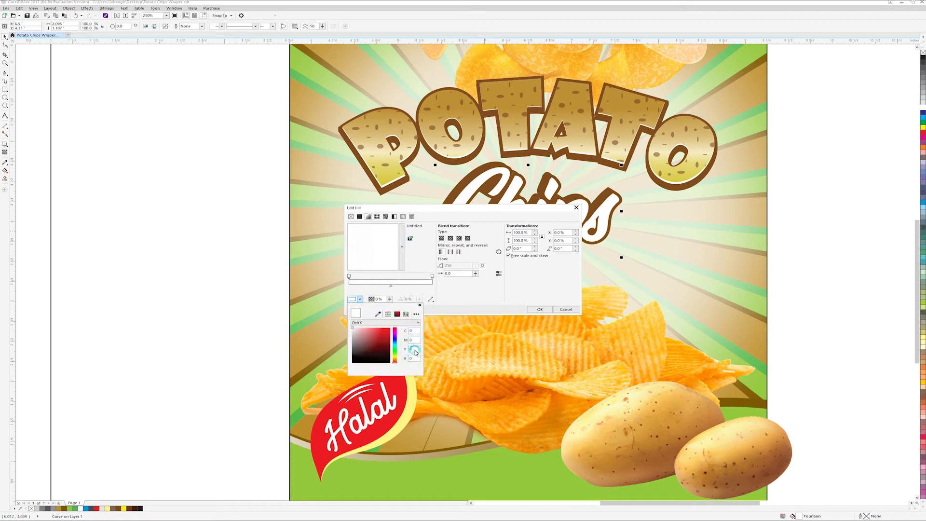
pyautogui.hotkey('shift', 'Tab')
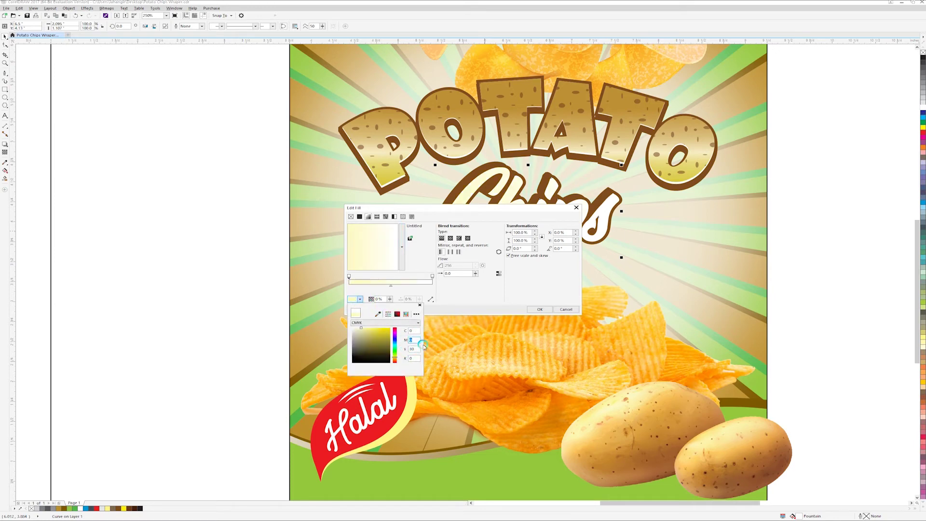
pyautogui.click(568, 250)
pyautogui.hotkey('shift', 'Tab')
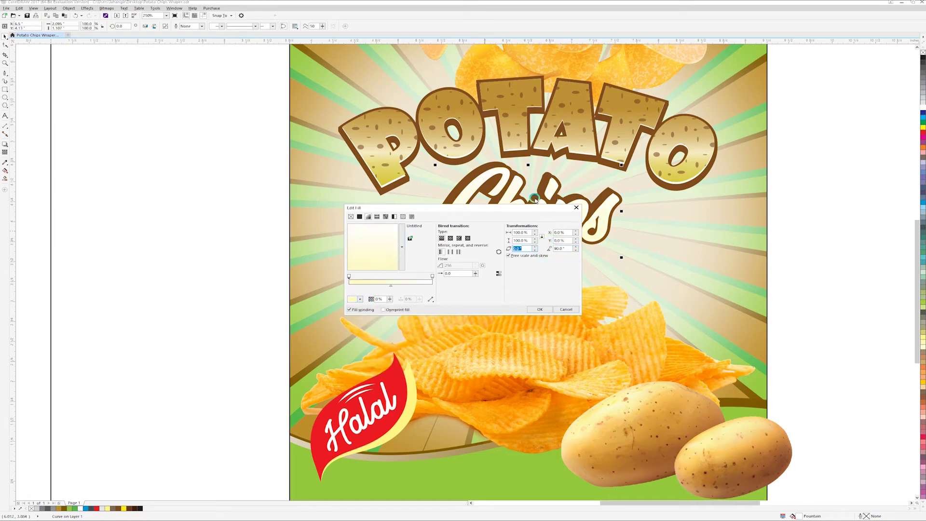
pyautogui.moveTo(523, 207); pyautogui.dragTo(538, 296)
pyautogui.click(398, 374)
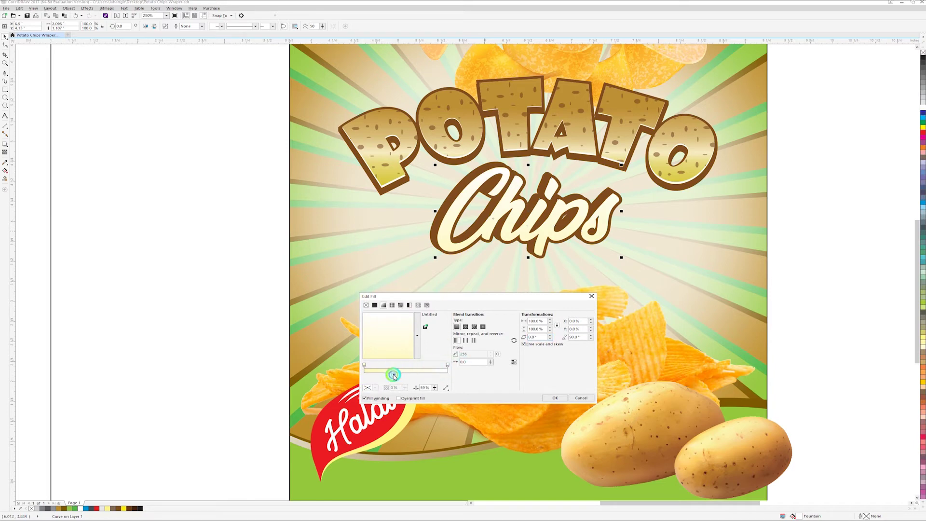
pyautogui.click(547, 397)
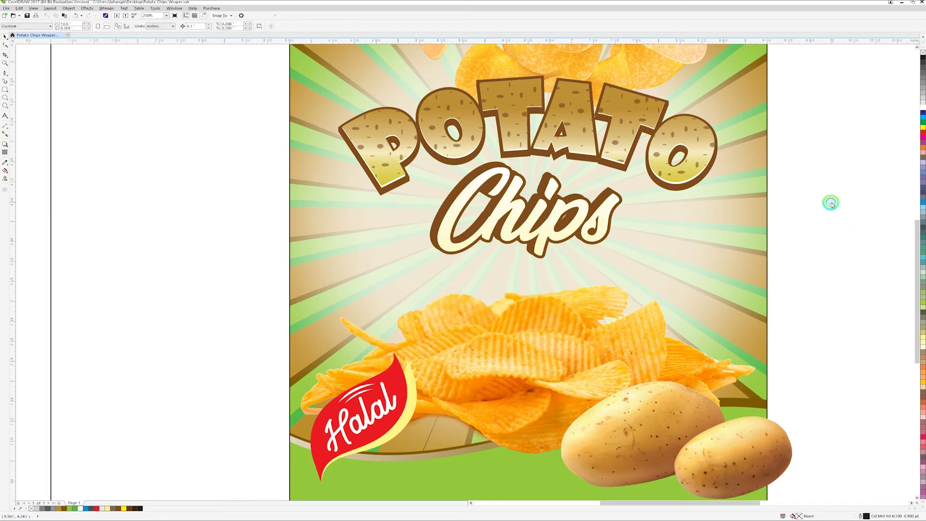
# Step: Shift the white Chips lettering against its shadow and select the shadow layer
pyautogui.hotkey('shift', 'F4')
pyautogui.click(487, 285)
pyautogui.moveTo(496, 299)
pyautogui.mouseDown()
pyautogui.moveTo(405, 293)
pyautogui.moveTo(404, 284)
pyautogui.mouseUp()
pyautogui.press('Tab')
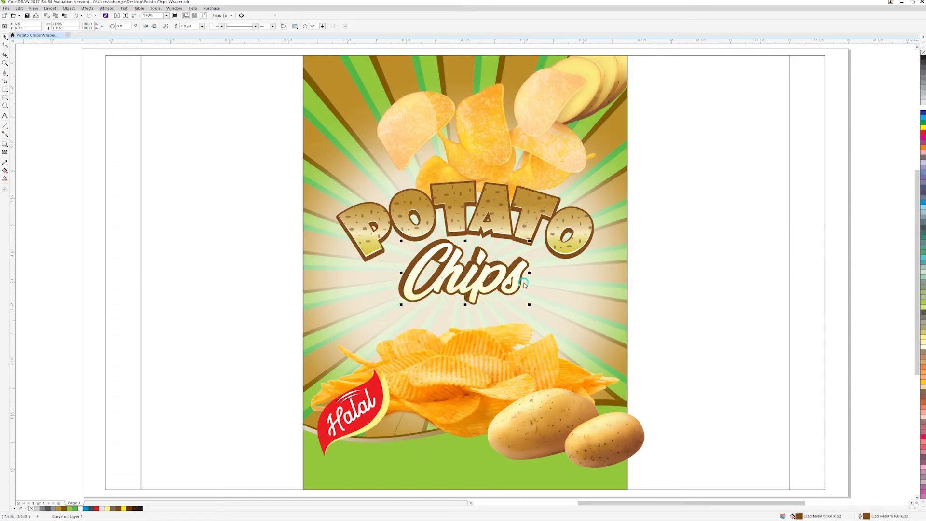
# Step: Make the Chips back layer red with a thinner 3.0 pt outline
pyautogui.click(640, 292)
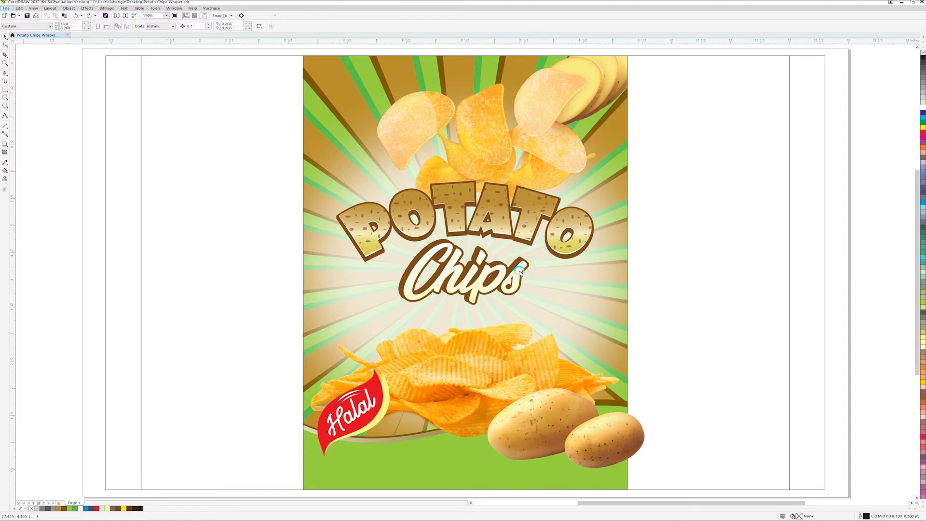
pyautogui.click(520, 273)
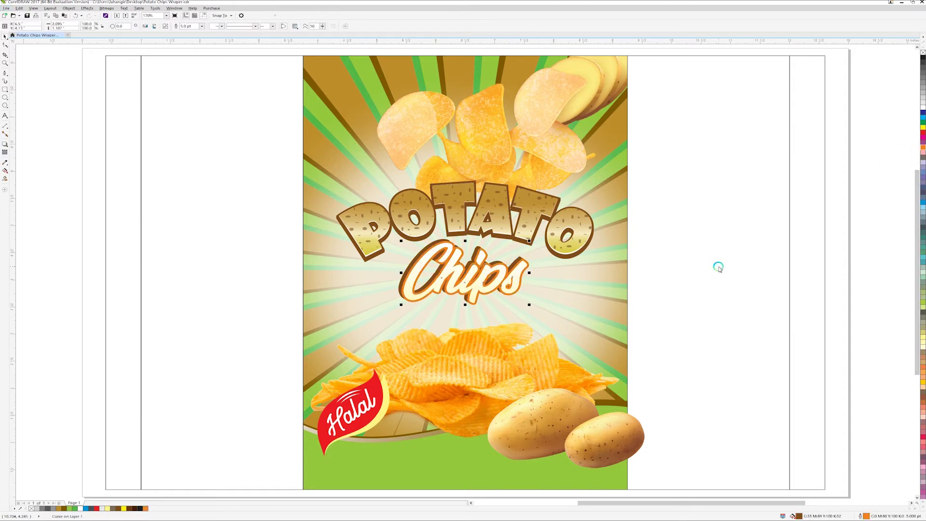
pyautogui.click(922, 138)
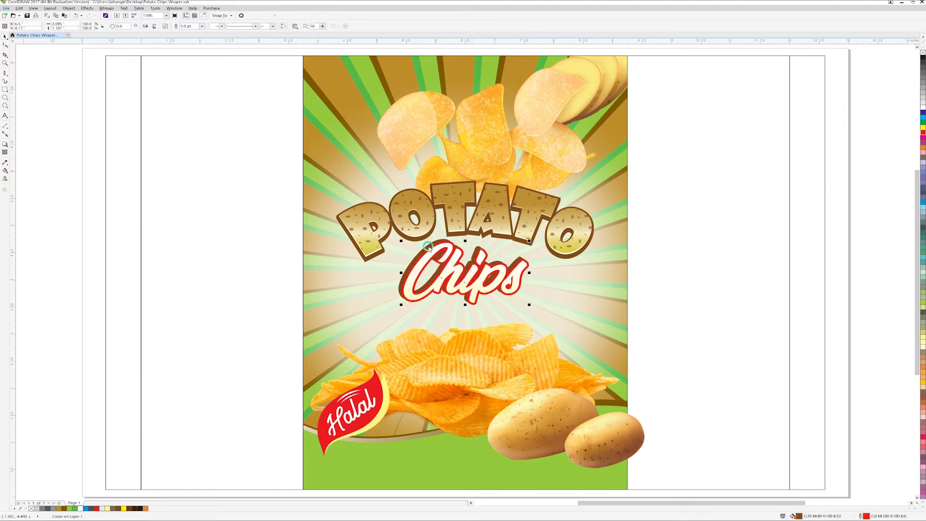
pyautogui.scroll(4, 571, 321)
pyautogui.press('F12')
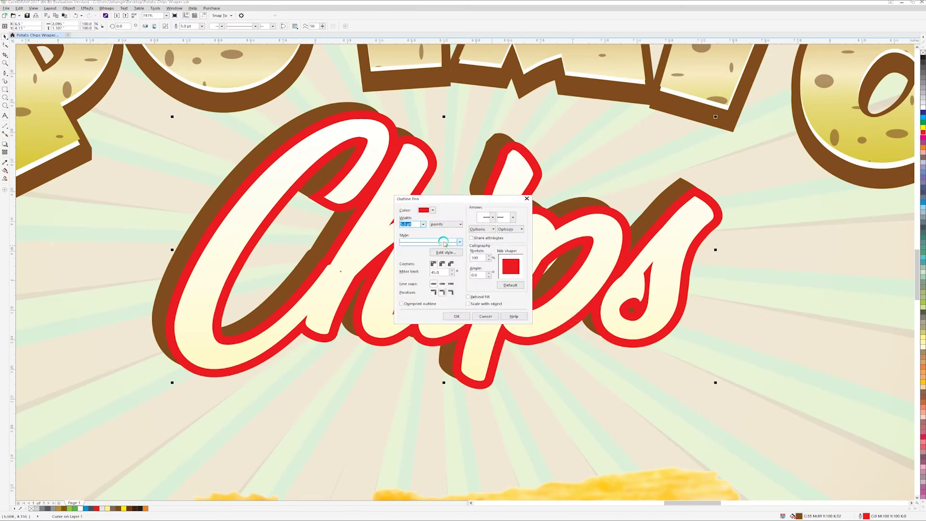
pyautogui.write('3')
pyautogui.press('Tab')
pyautogui.click(456, 316)
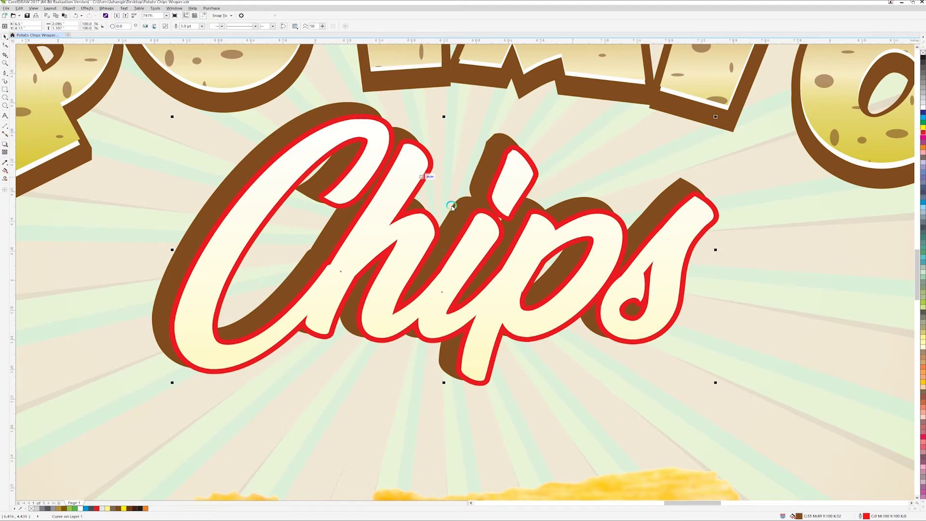
# Step: Move the brown shadow copy slightly and send it behind the lettering
pyautogui.scroll(-2, 489, 217)
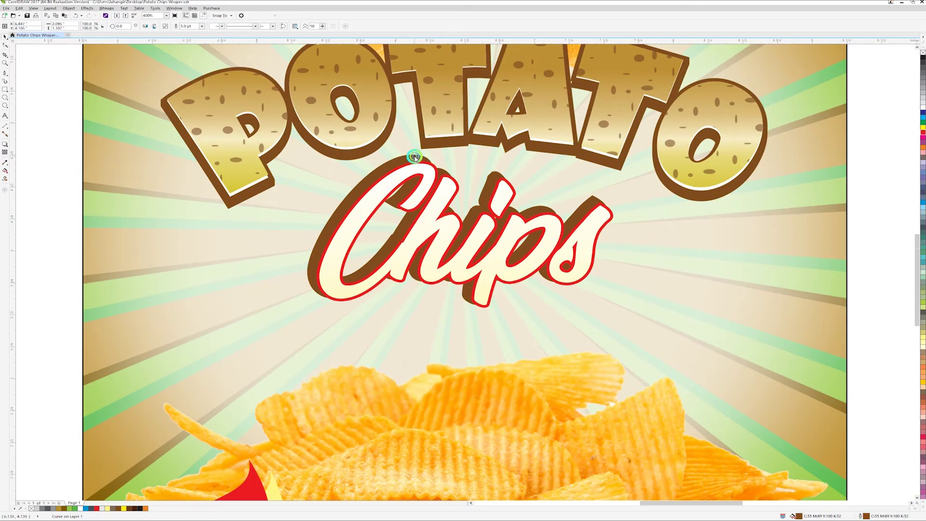
pyautogui.moveTo(414, 156); pyautogui.dragTo(415, 163)
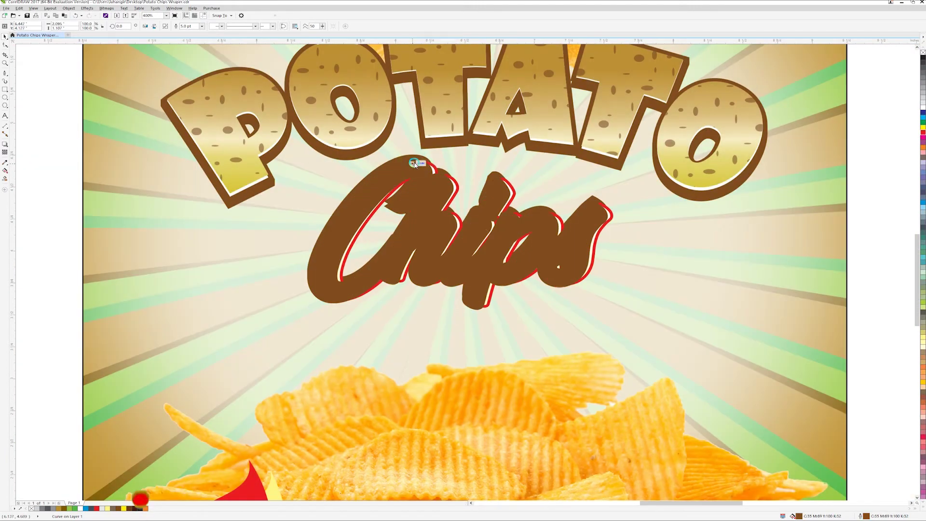
pyautogui.hotkey('ctrl', 'pagedown')
pyautogui.press('Escape')
# Step: Try grey-brown and orange outlines on Chips, settling on red, then view the whole panel
pyautogui.click(592, 225)
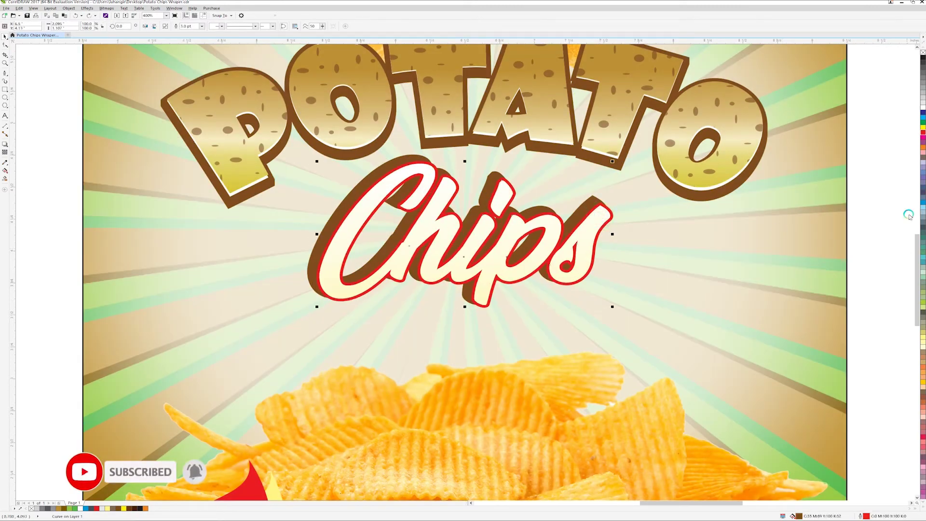
pyautogui.rightClick(922, 158)
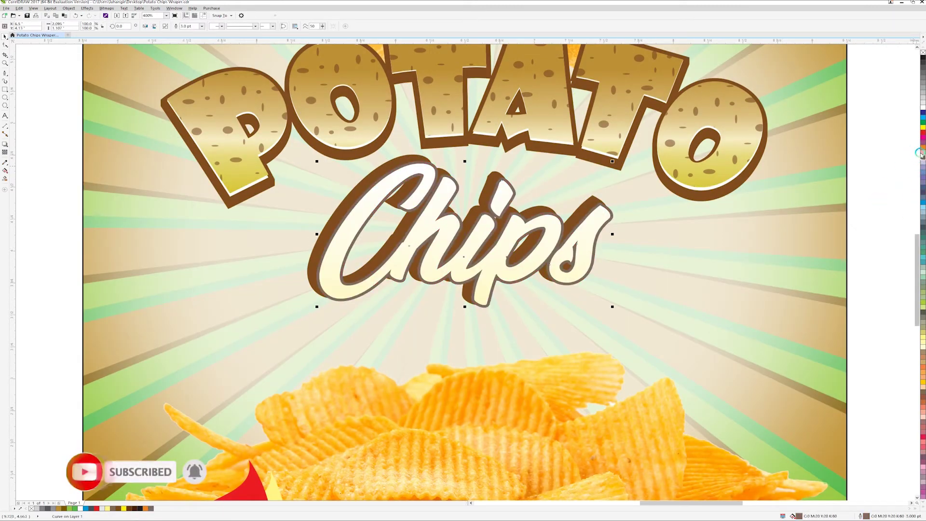
pyautogui.rightClick(923, 148)
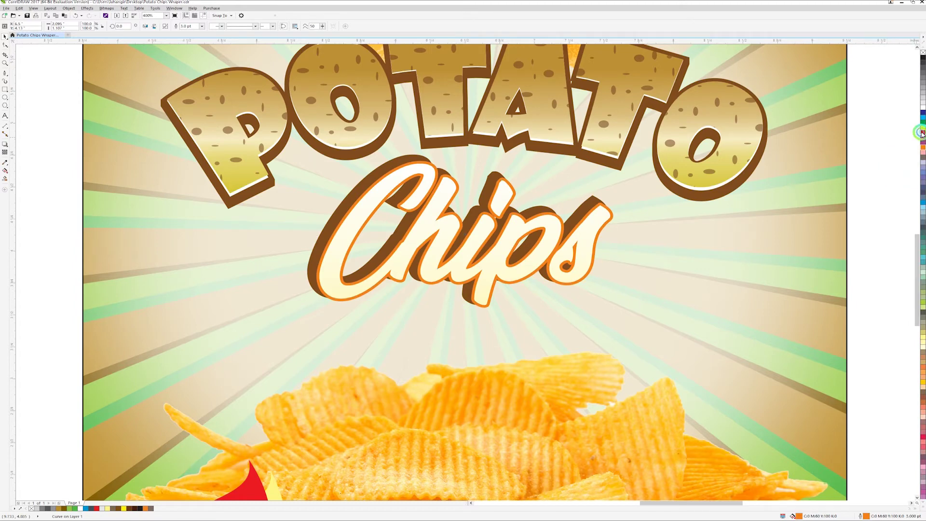
pyautogui.rightClick(922, 134)
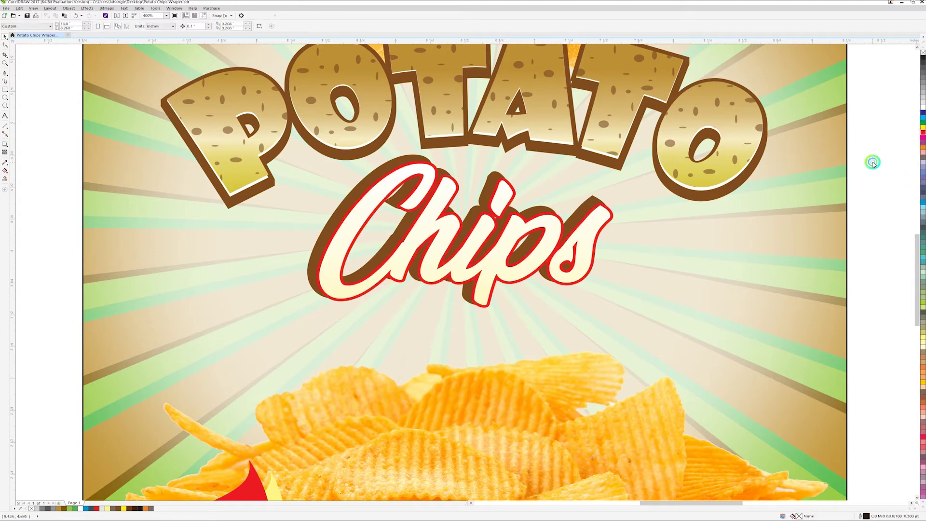
pyautogui.press('Escape')
pyautogui.hotkey('shift', 'F4')
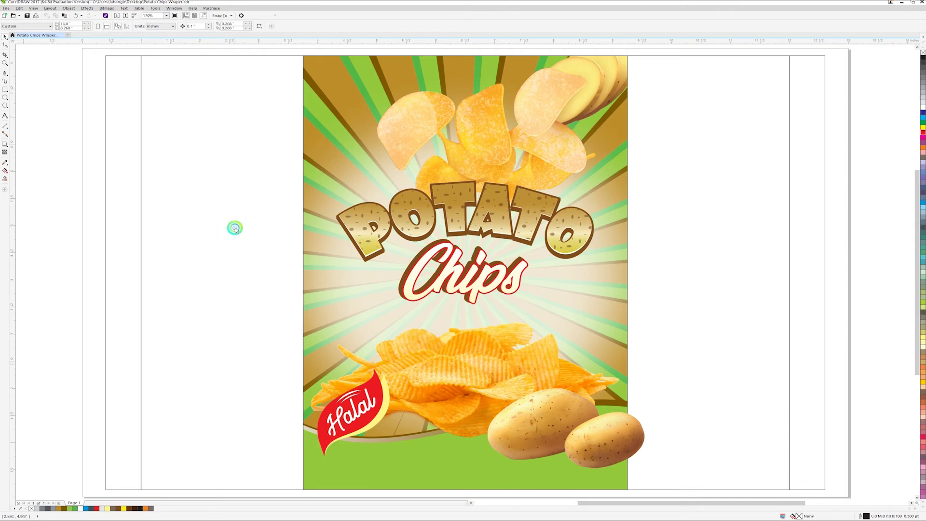
# Step: Group POTATO and Chips into one title, enlarge it slightly and nudge it into place
pyautogui.moveTo(222, 154); pyautogui.dragTo(689, 321)
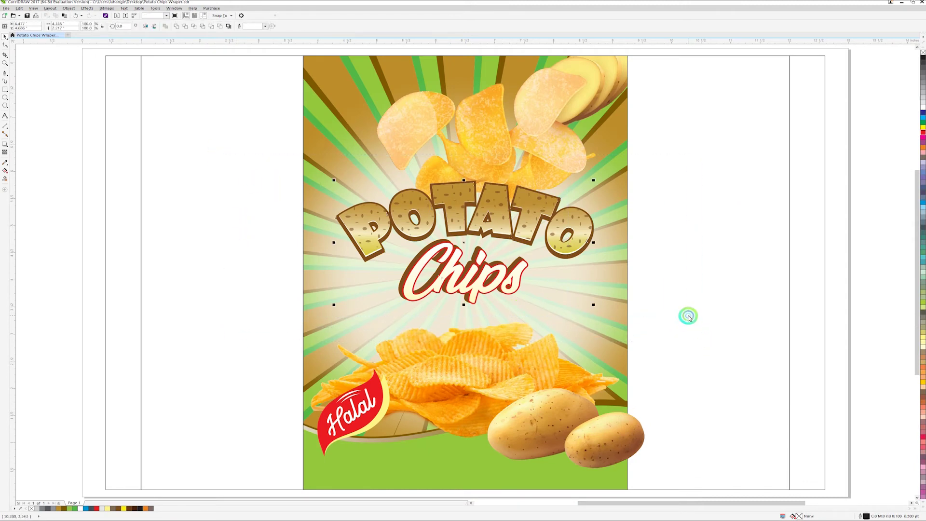
pyautogui.hotkey('ctrl', 'g')
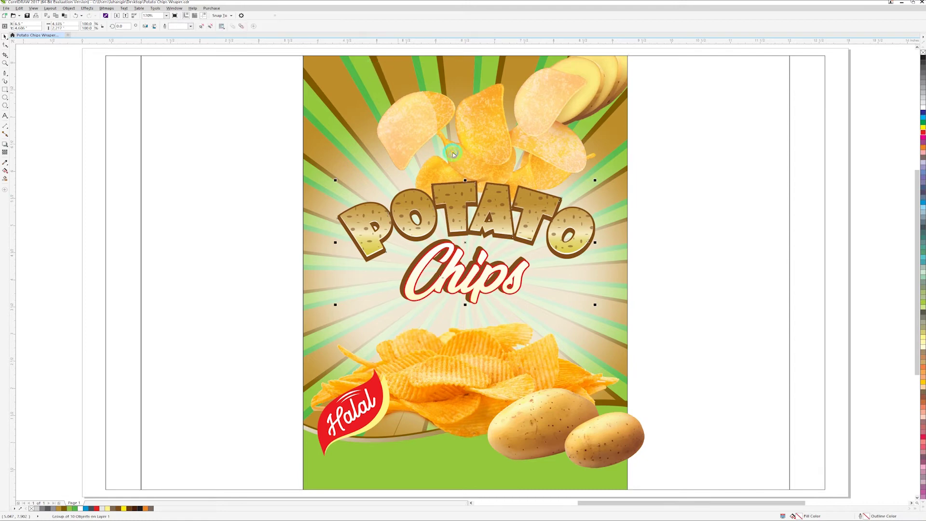
pyautogui.press('Down')
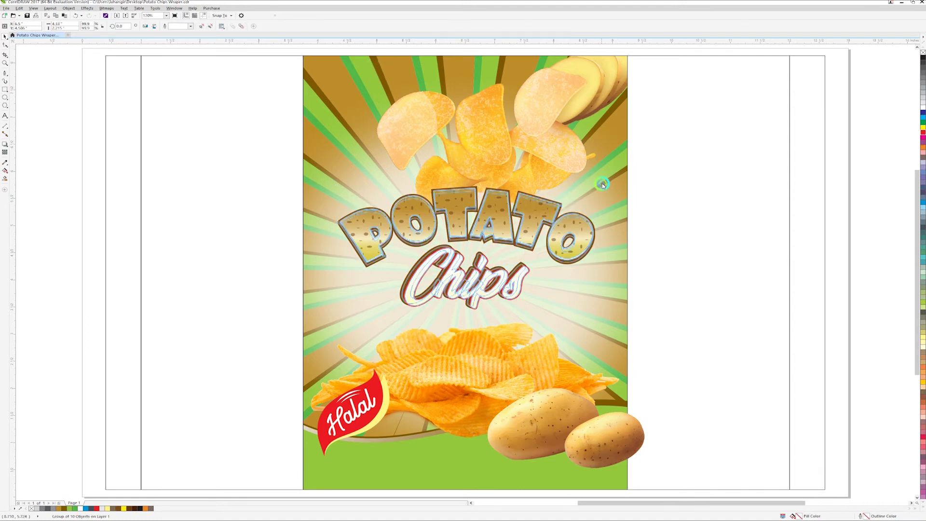
pyautogui.moveTo(603, 186); pyautogui.dragTo(602, 185)
pyautogui.press('Up')
pyautogui.press('Up')
pyautogui.press('Up')
pyautogui.press('Up')
pyautogui.press('Up')
pyautogui.press('Up')
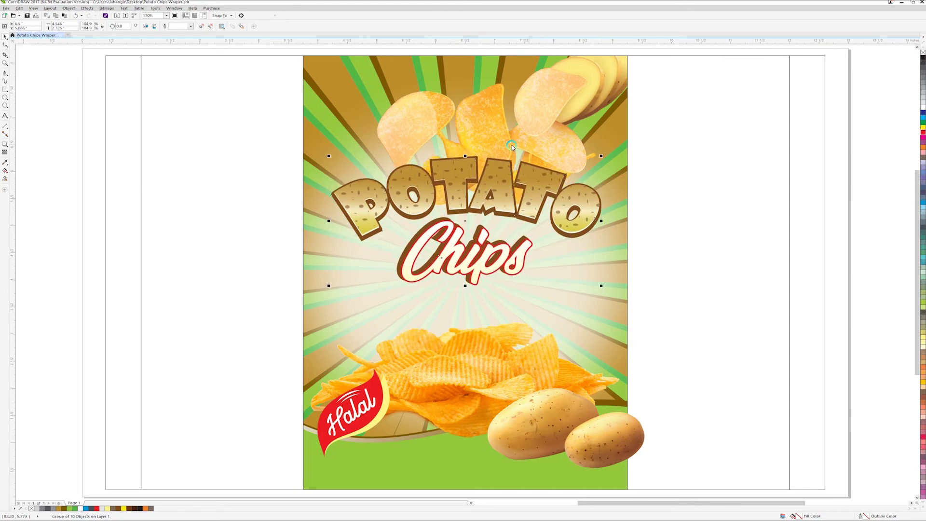
pyautogui.click(478, 127)
# Step: Shrink the falling-chips image inside the background frame and move it right and slightly up
pyautogui.doubleClick(491, 136)
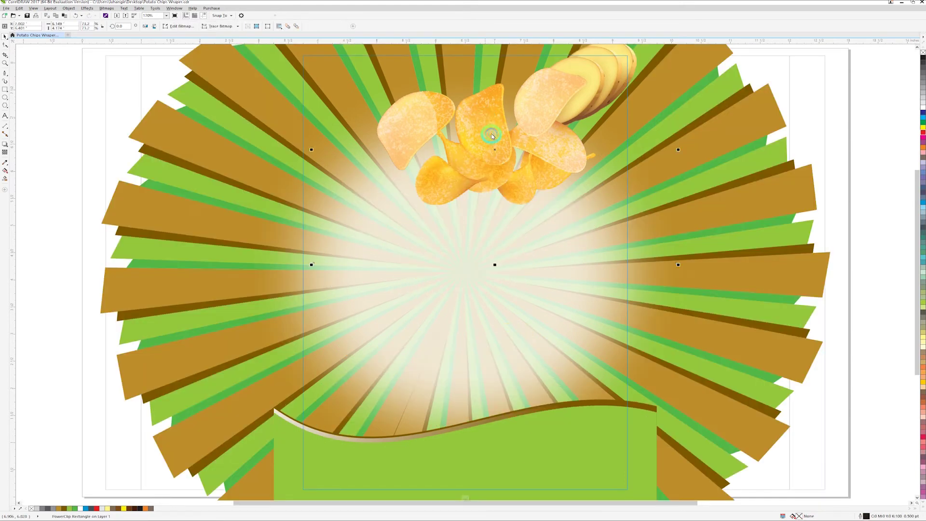
pyautogui.moveTo(312, 265); pyautogui.dragTo(500, 180)
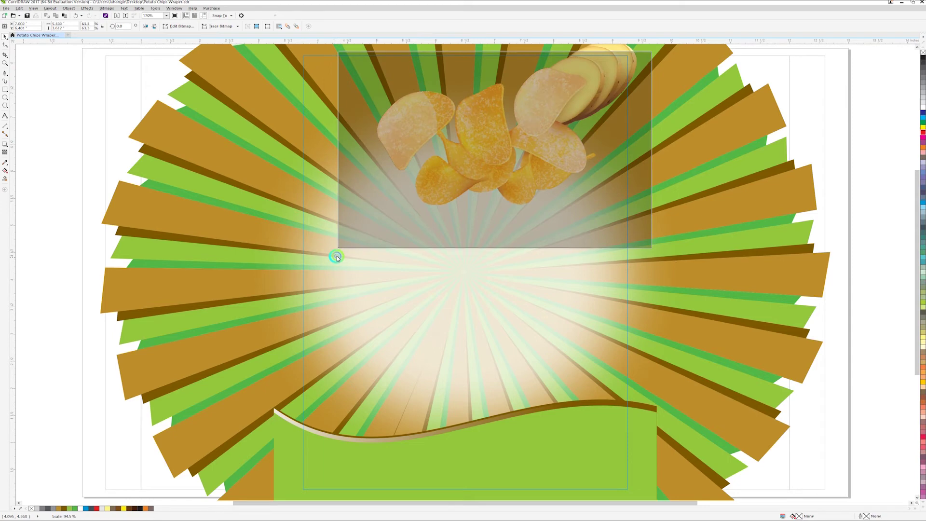
pyautogui.moveTo(534, 82); pyautogui.dragTo(606, 89)
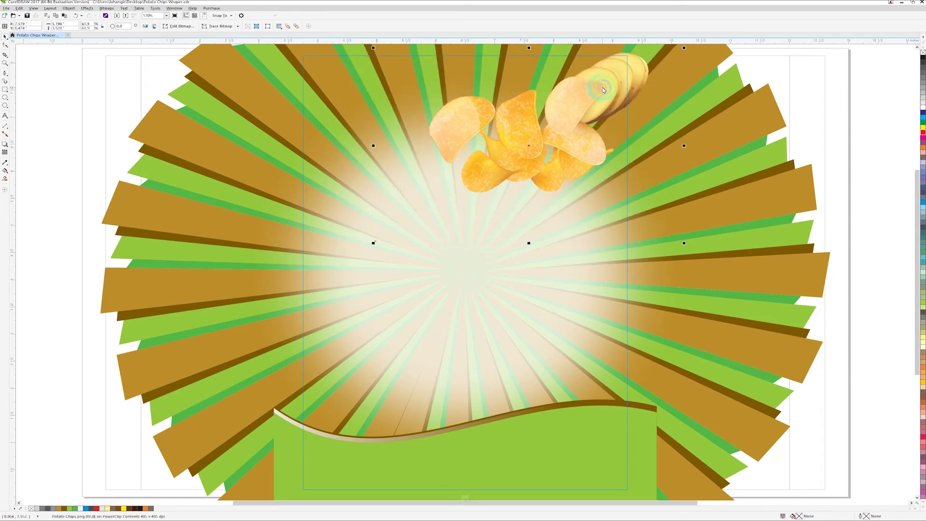
pyautogui.moveTo(606, 90); pyautogui.dragTo(606, 87)
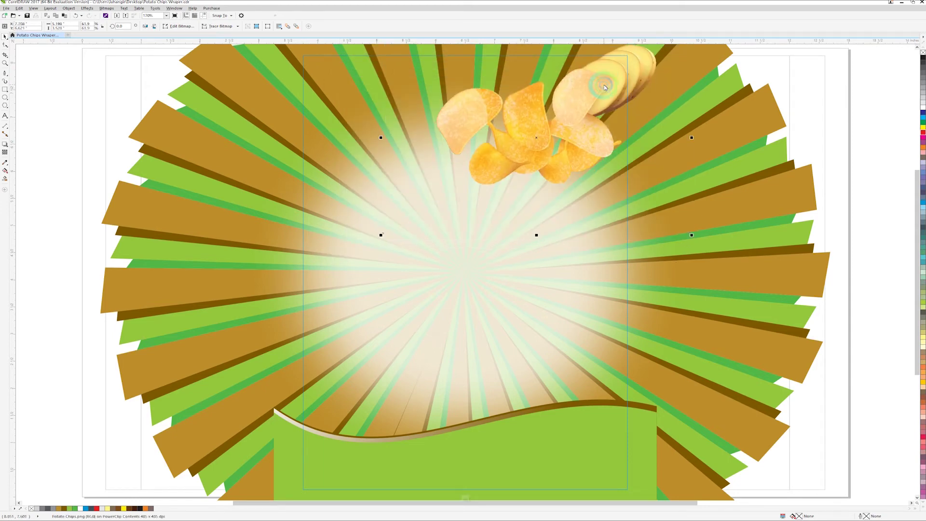
pyautogui.click(591, 145)
# Step: Move the POTATO Chips title group slightly lower
pyautogui.click(499, 179)
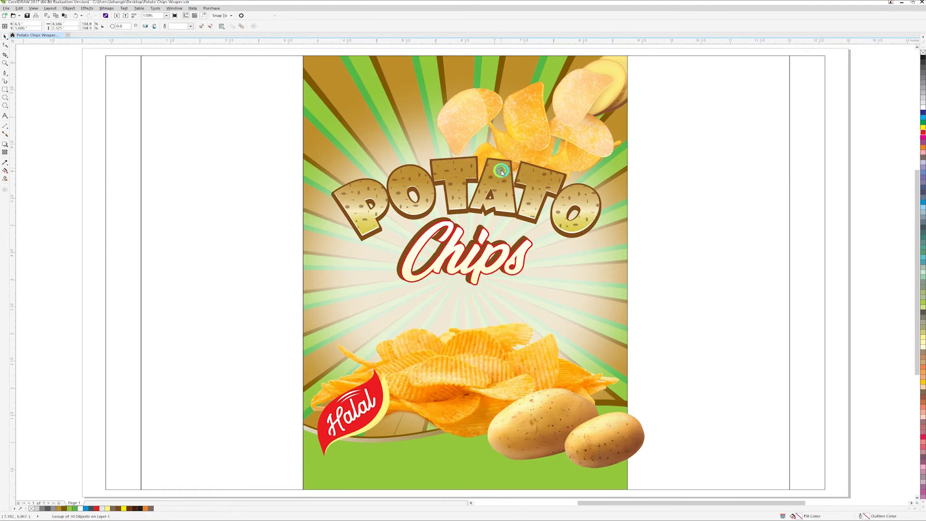
pyautogui.moveTo(501, 170); pyautogui.dragTo(503, 179)
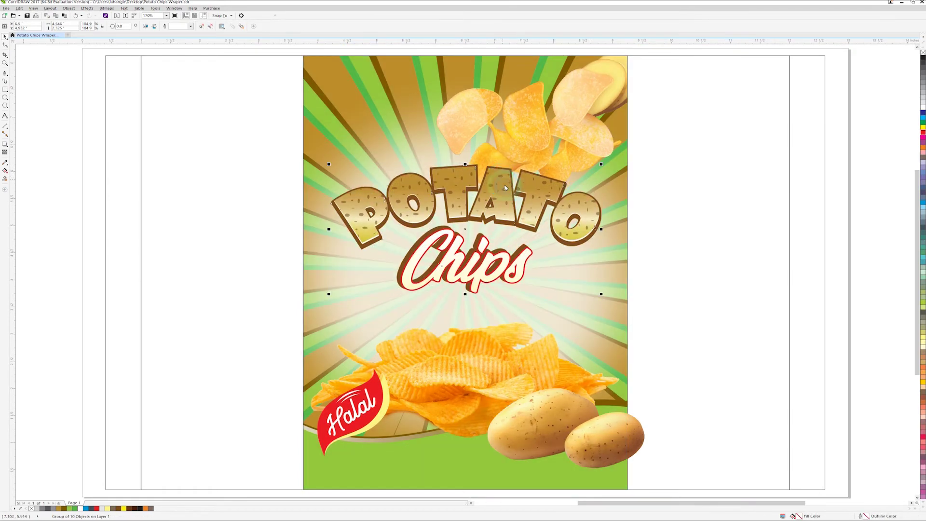
pyautogui.click(236, 181)
# Step: Type the tagline '100% Pure & Fresh Chips' in bold Book Antiqua
pyautogui.click(192, 298)
pyautogui.write('100% Pure')
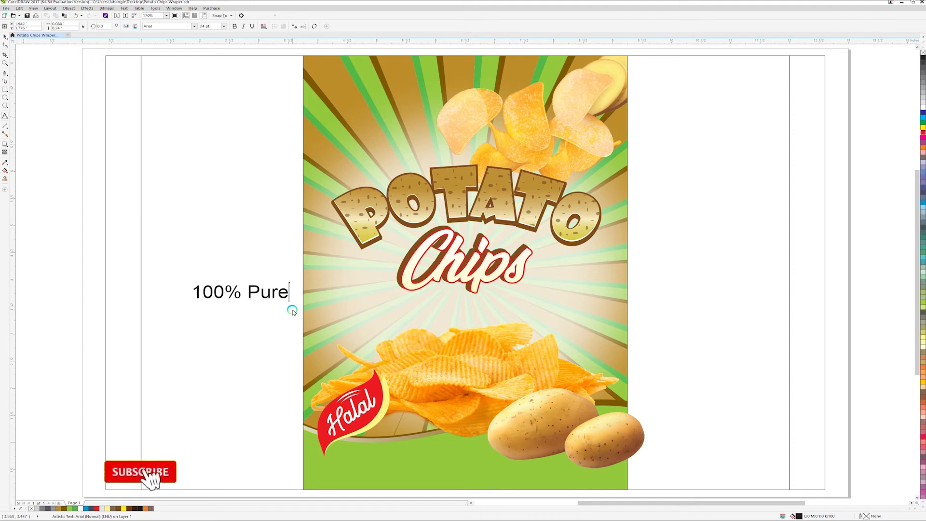
pyautogui.write('& Fresh')
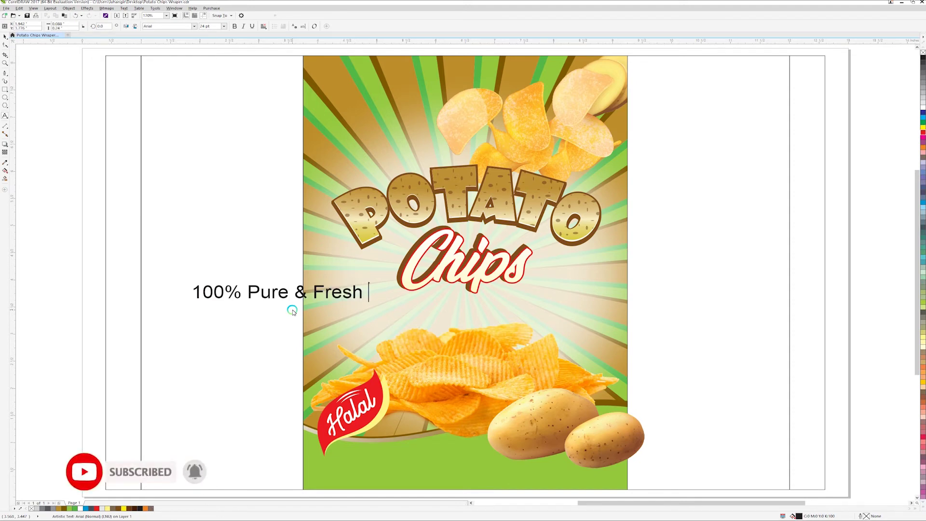
pyautogui.write(' Chips')
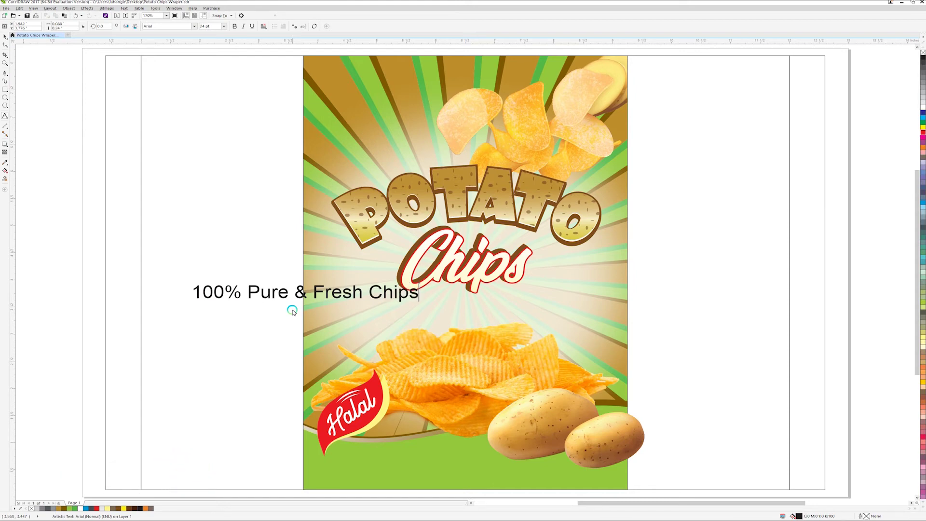
pyautogui.click(218, 26)
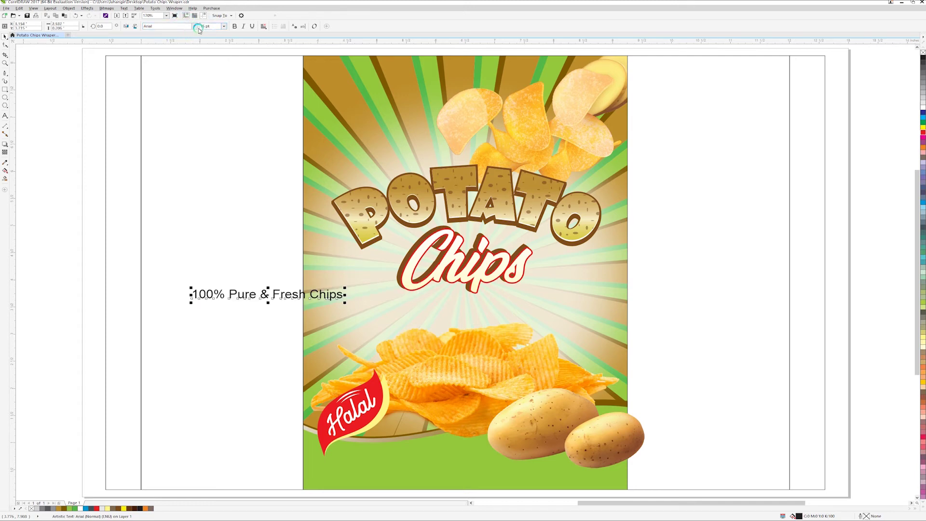
pyautogui.click(233, 26)
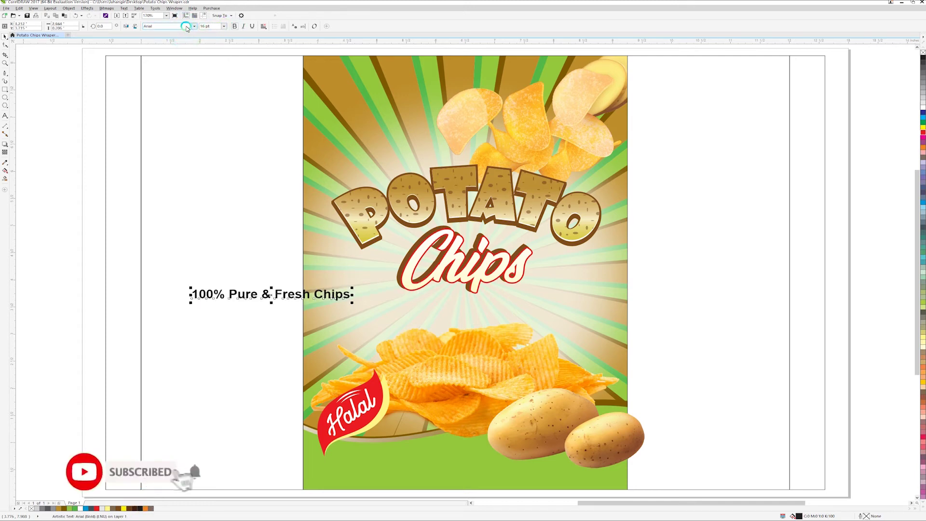
pyautogui.click(195, 27)
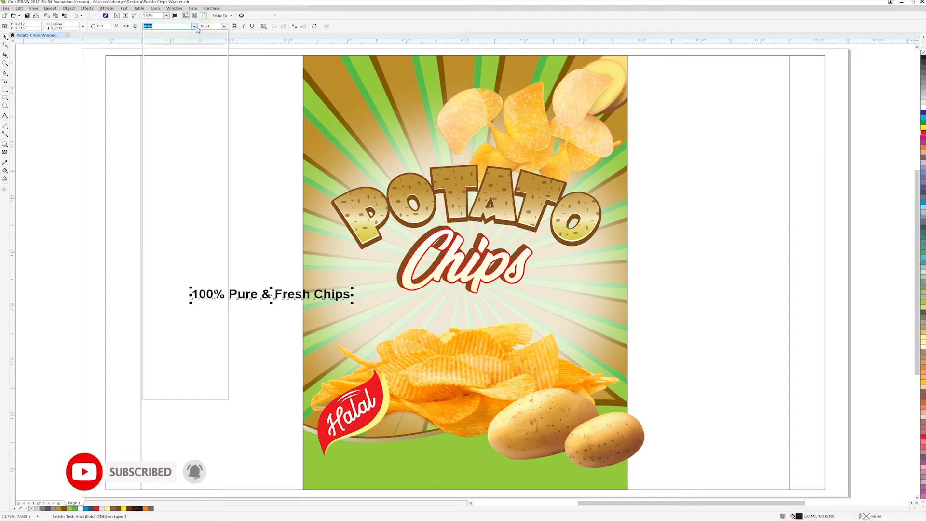
pyautogui.click(223, 126)
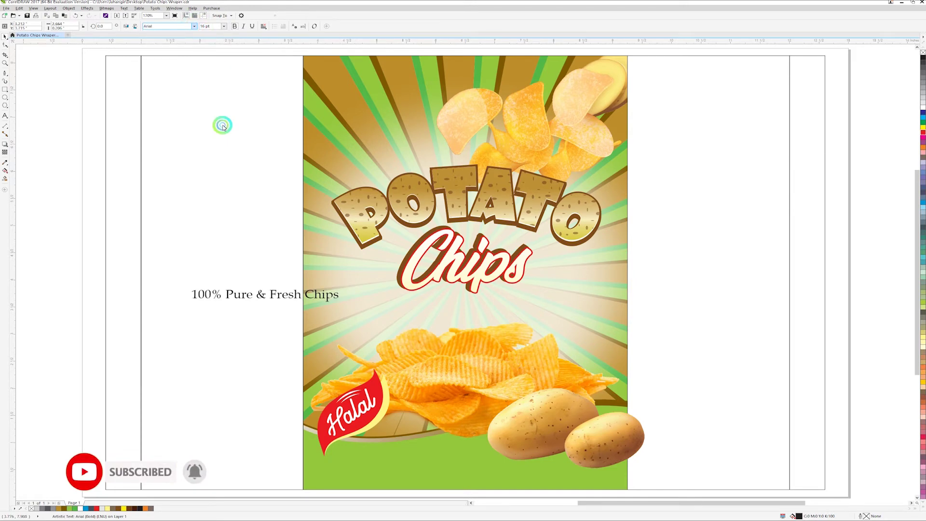
# Step: Centre the tagline under the Chips lettering and shrink it slightly
pyautogui.moveTo(262, 294); pyautogui.dragTo(463, 308)
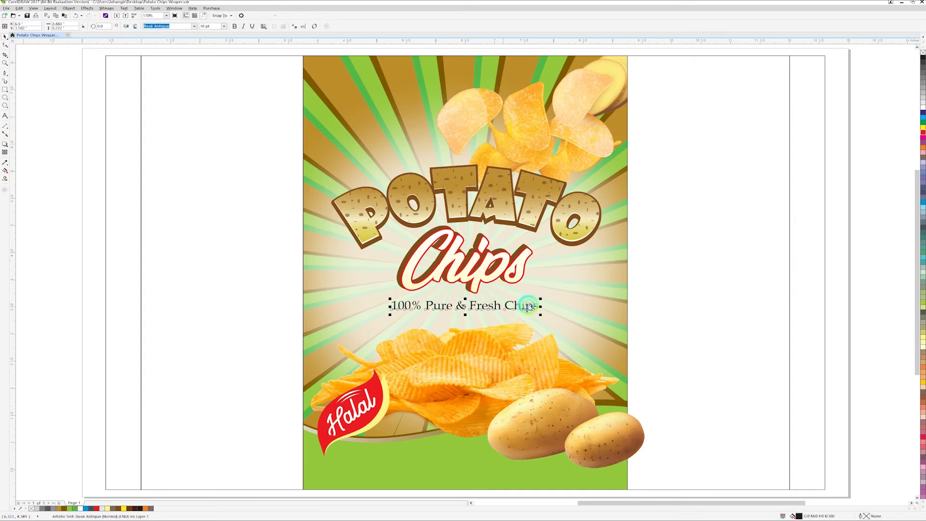
pyautogui.moveTo(542, 299); pyautogui.dragTo(539, 296)
pyautogui.click(709, 177)
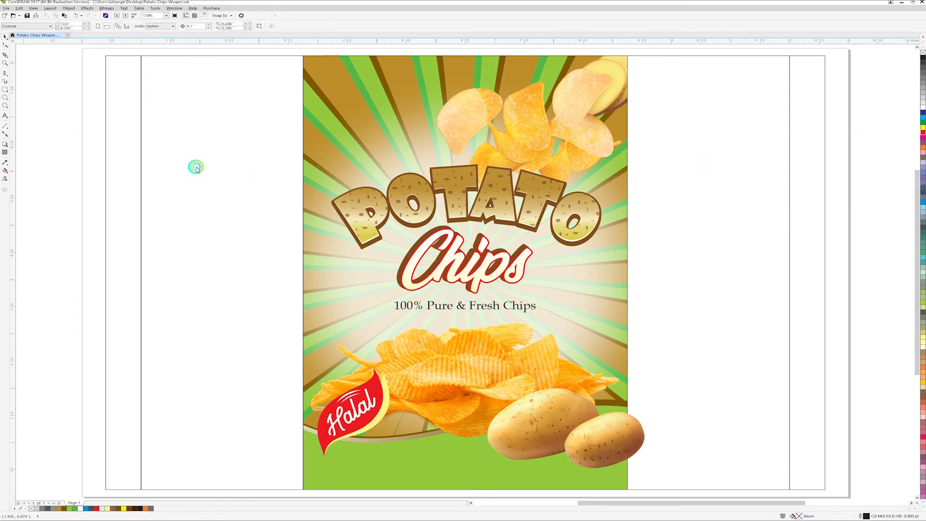
# Step: Edit the background frame's PowerClip contents and resize the central glow bitmap
pyautogui.click(238, 219)
pyautogui.click(311, 112)
pyautogui.keyDown('ctrl'); pyautogui.click(384, 165); pyautogui.keyUp('ctrl')
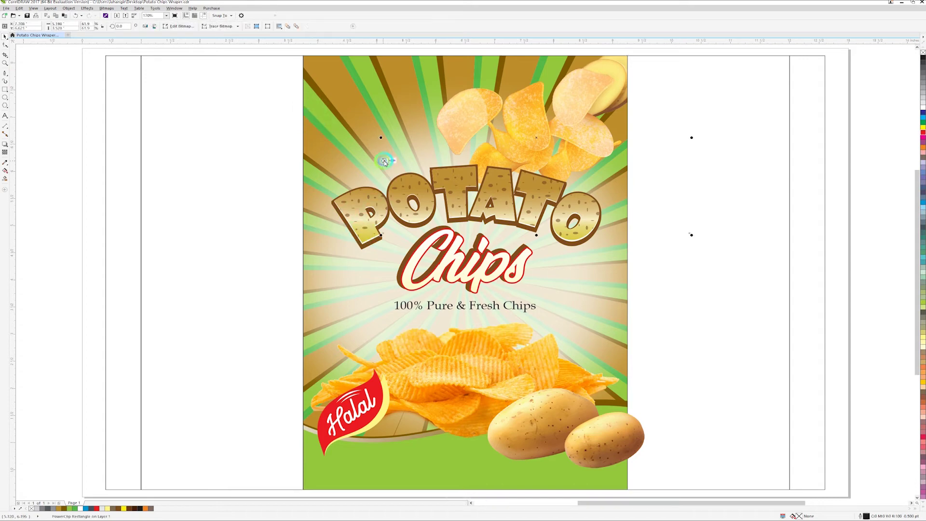
pyautogui.click(355, 75)
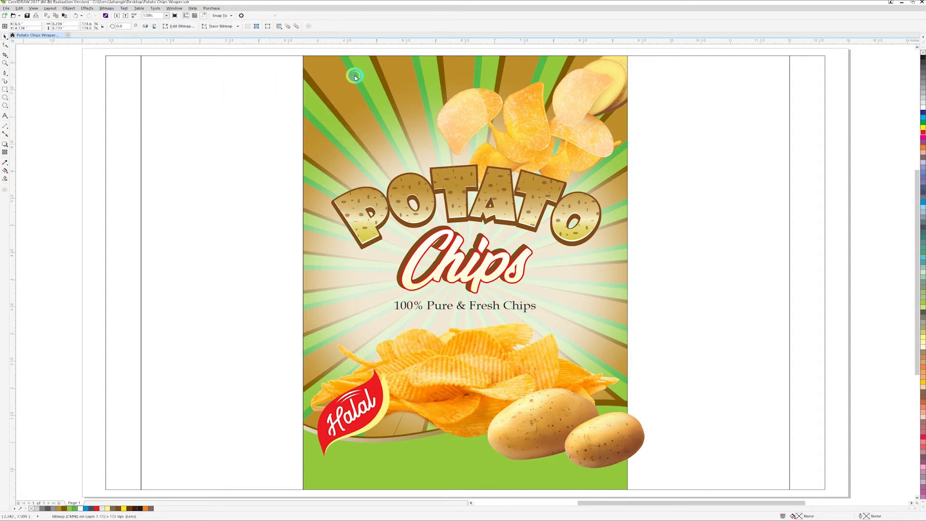
pyautogui.doubleClick(435, 222)
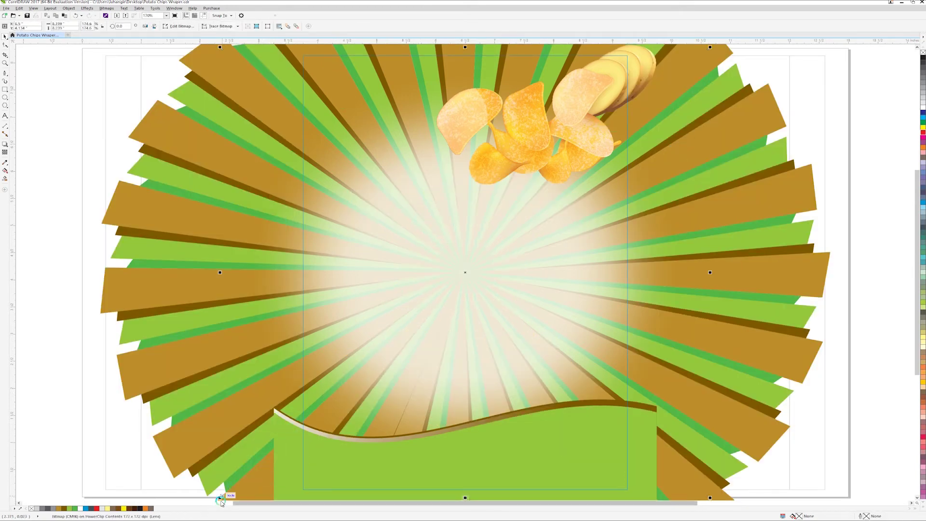
pyautogui.moveTo(220, 497); pyautogui.dragTo(254, 467)
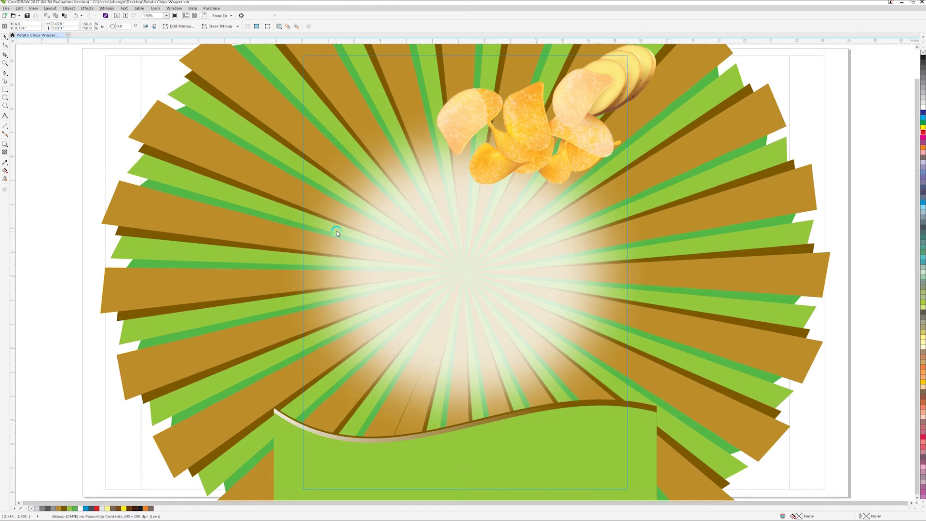
pyautogui.scroll(-2, 336, 232)
pyautogui.moveTo(488, 163); pyautogui.dragTo(505, 154)
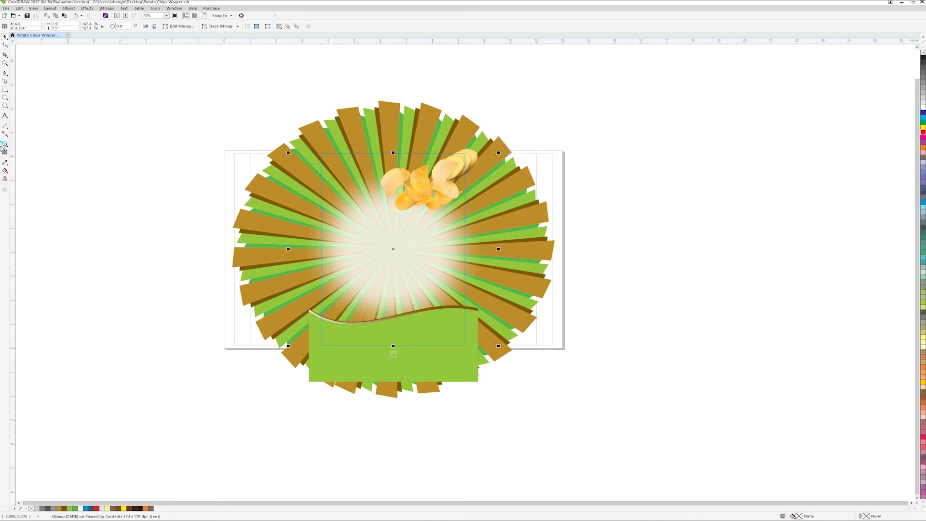
# Step: Make the glow solid white without transparency, enlarge it, and finish the PowerClip edit
pyautogui.click(5, 153)
pyautogui.click(116, 26)
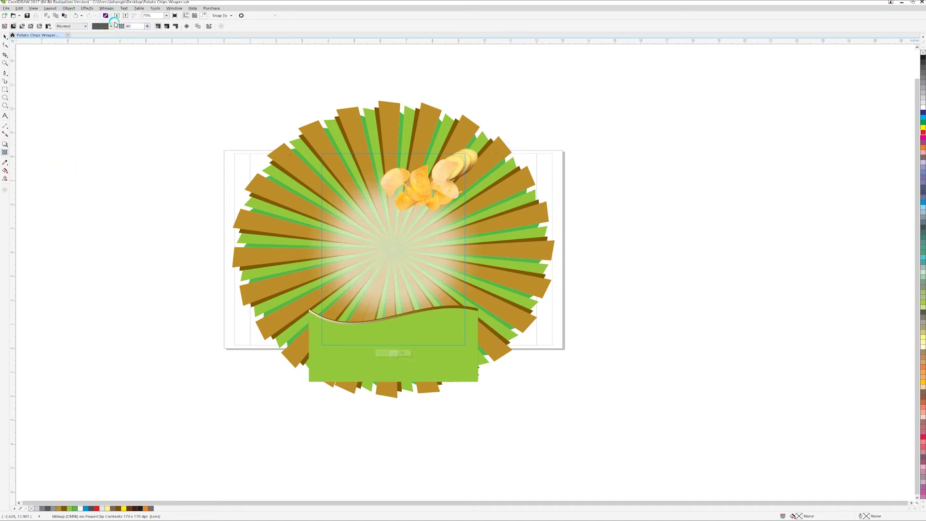
pyautogui.click(106, 27)
pyautogui.press('space')
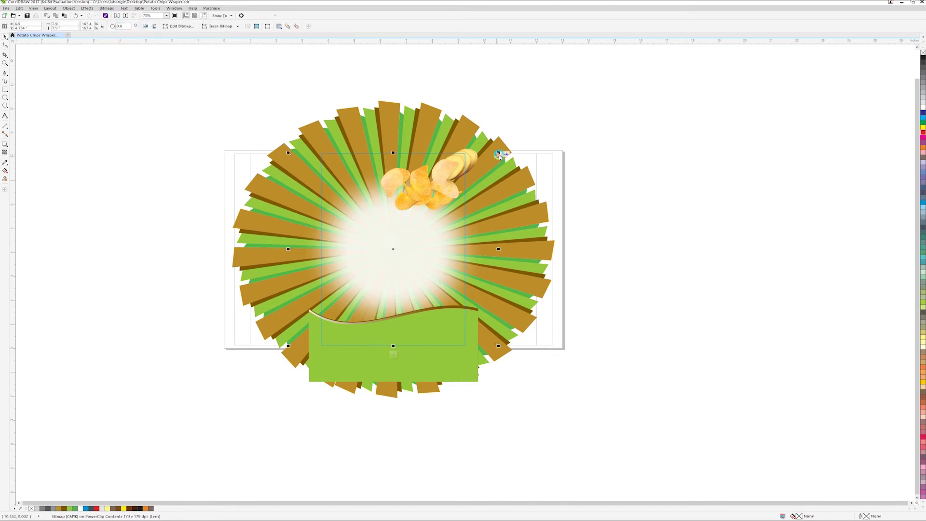
pyautogui.moveTo(500, 153); pyautogui.dragTo(517, 138)
pyautogui.click(579, 101)
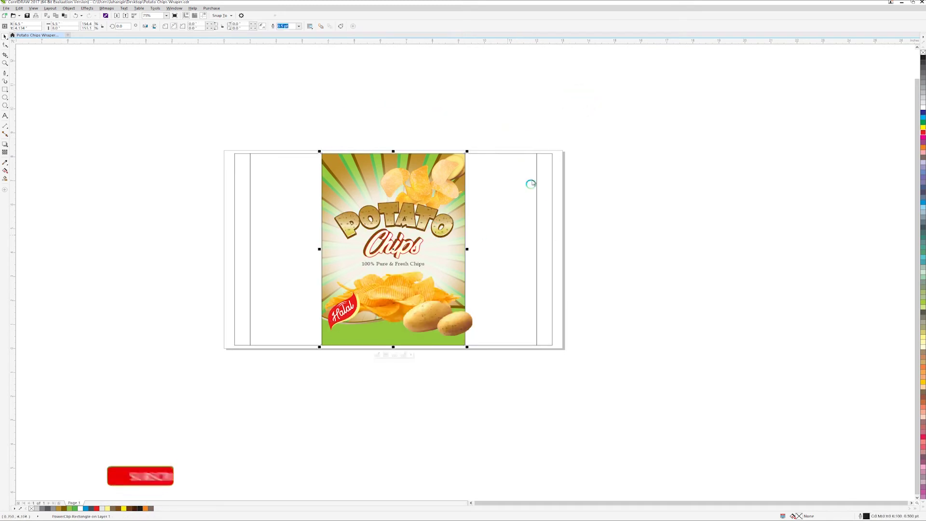
pyautogui.hotkey('shift', 'F4')
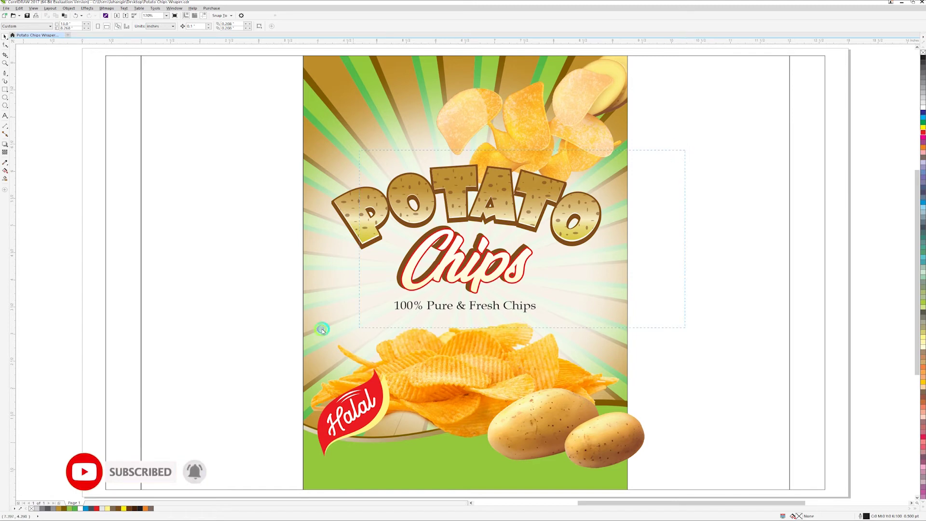
# Step: Tilt the Halal badge to about 343° and place it above the POTATO lettering
pyautogui.moveTo(685, 154); pyautogui.dragTo(210, 327)
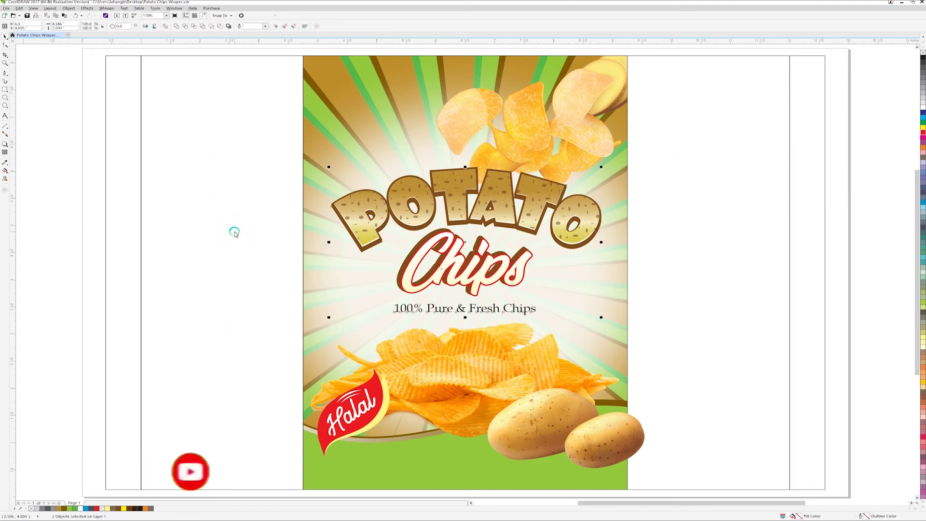
pyautogui.click(229, 192)
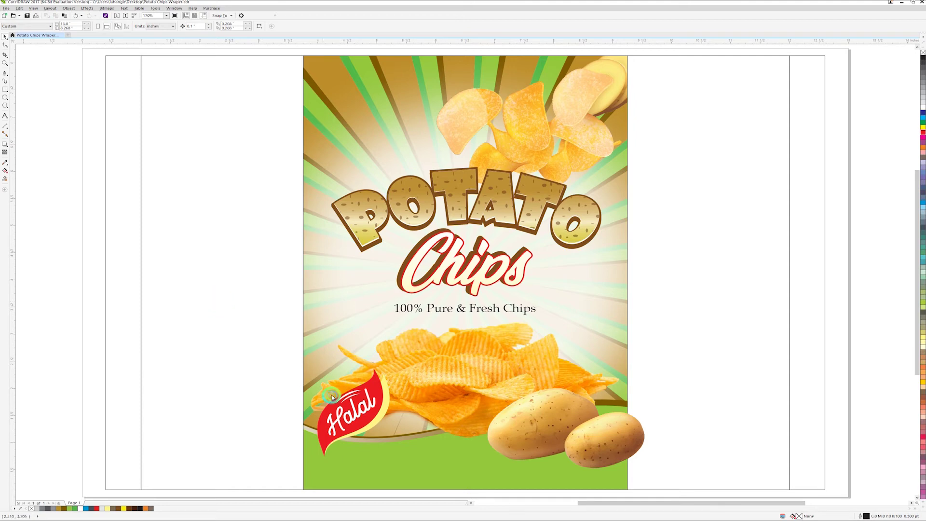
pyautogui.click(349, 401)
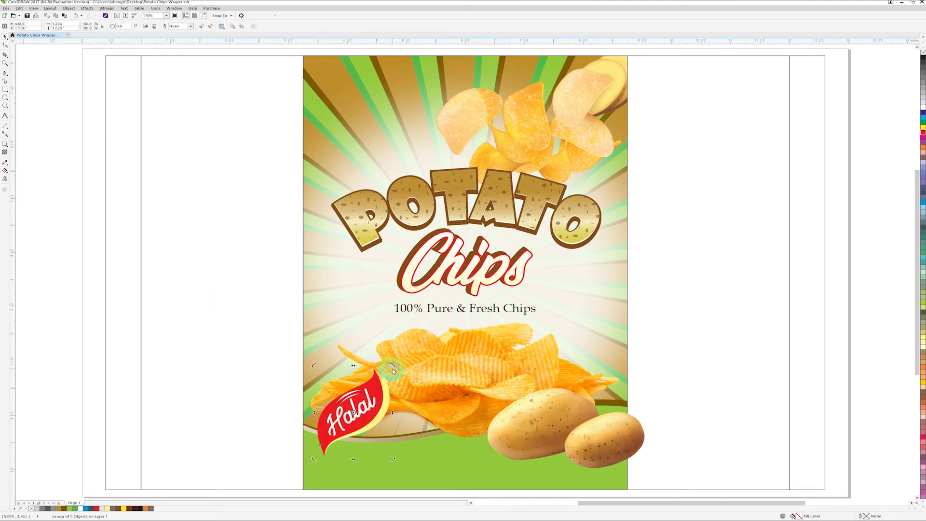
pyautogui.moveTo(392, 368); pyautogui.dragTo(405, 381)
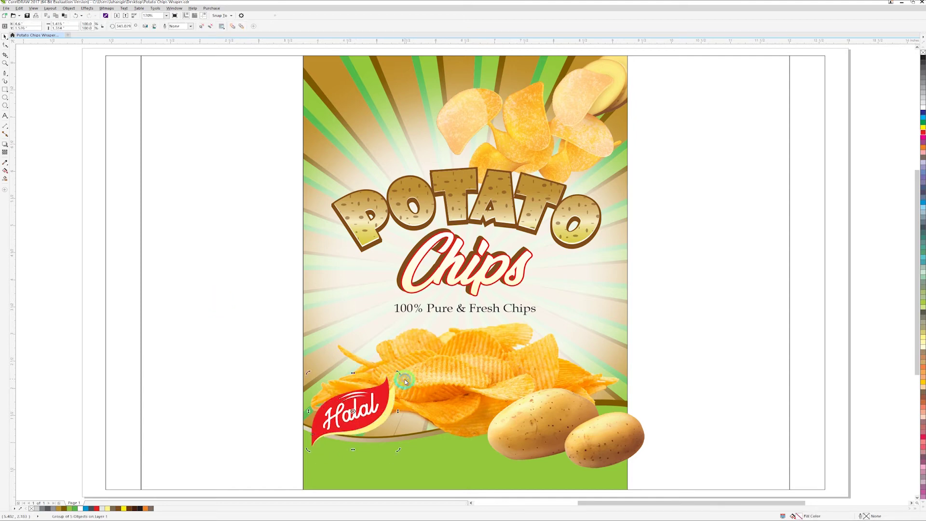
pyautogui.moveTo(367, 402); pyautogui.dragTo(377, 158)
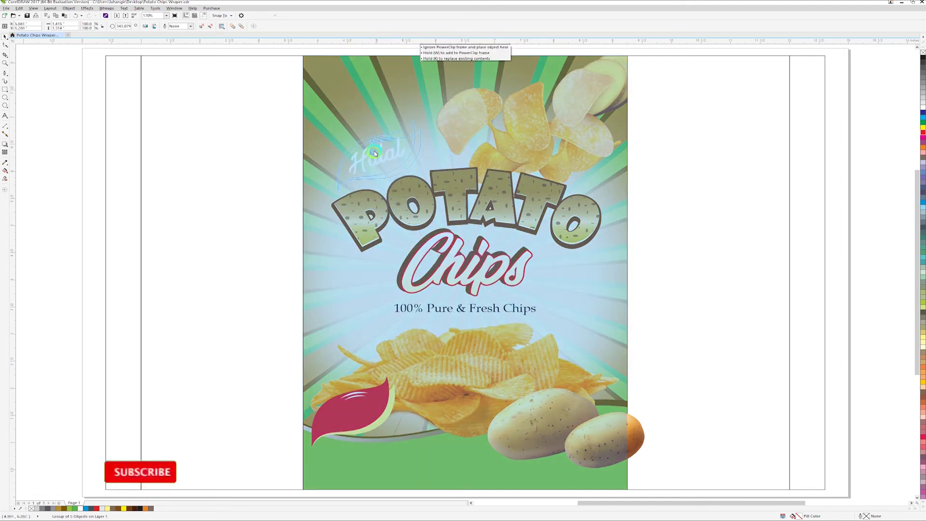
pyautogui.moveTo(378, 157); pyautogui.dragTo(369, 154)
pyautogui.click(216, 266)
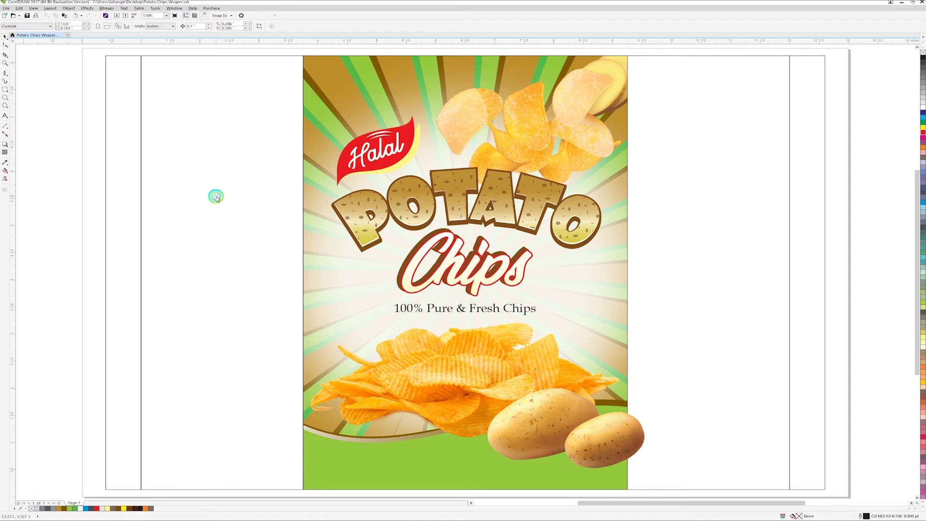
# Step: Draw a 35-sided polygon beside the front panel
pyautogui.click(4, 106)
pyautogui.moveTo(171, 275); pyautogui.dragTo(246, 337)
pyautogui.click(174, 26)
pyautogui.write('35')
pyautogui.click(155, 26)
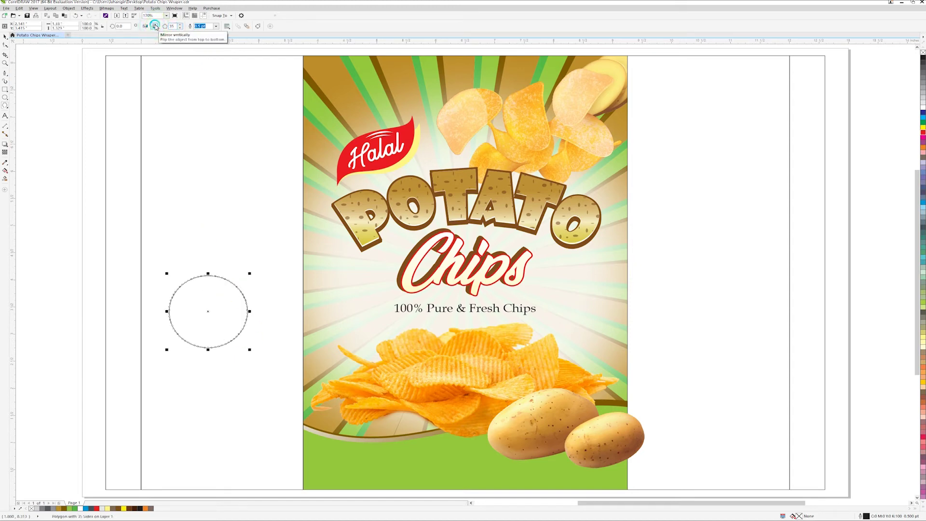
# Step: Pull a node inward to make a zigzag star, then place it over the chips at about 92%
pyautogui.press('F10')
pyautogui.click(185, 278)
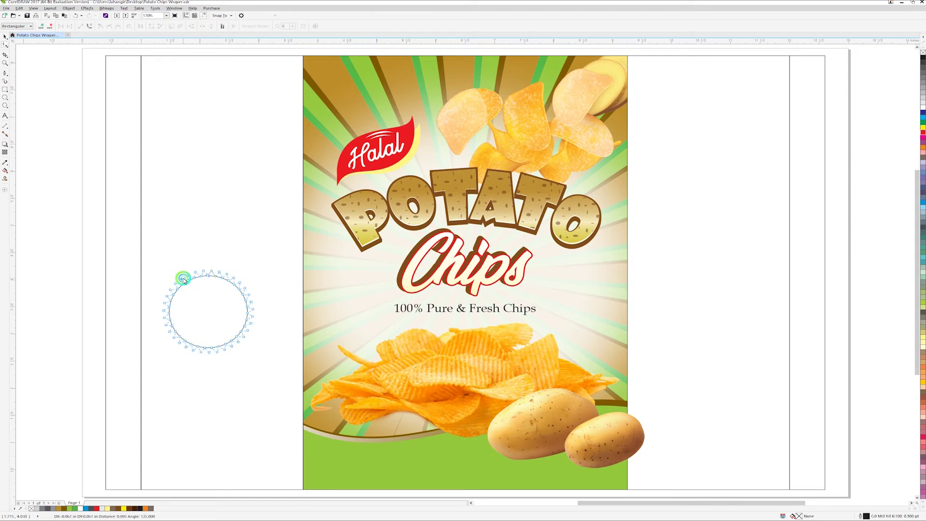
pyautogui.moveTo(183, 279); pyautogui.dragTo(185, 281)
pyautogui.press('space')
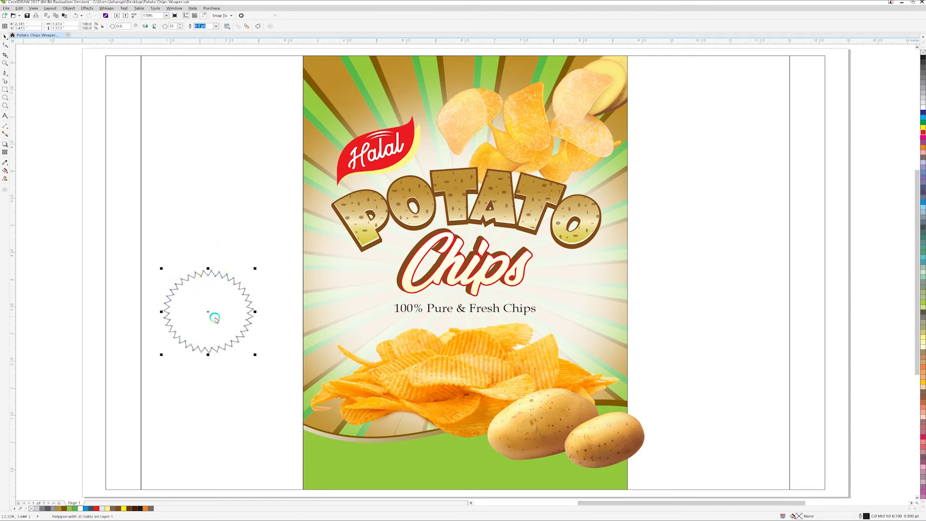
pyautogui.moveTo(208, 315); pyautogui.dragTo(375, 428)
pyautogui.moveTo(422, 384); pyautogui.dragTo(419, 390)
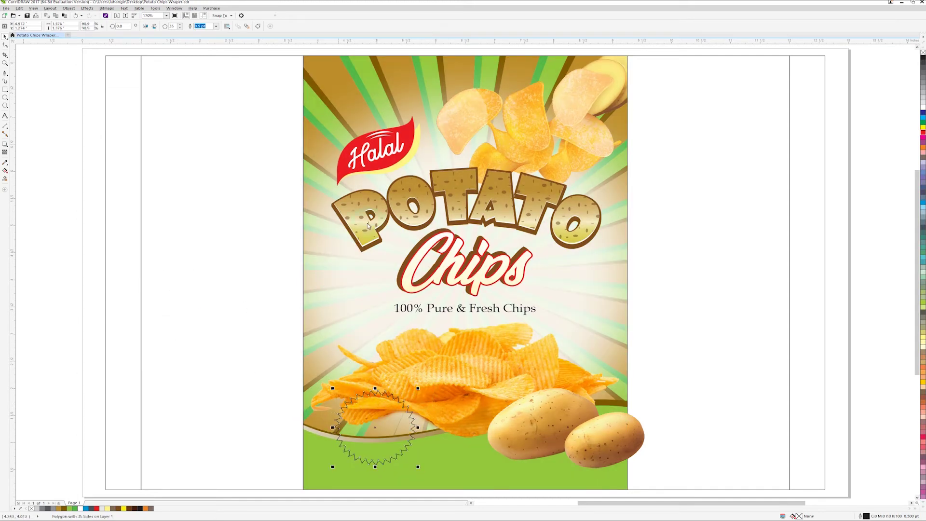
# Step: Copy the POTATO lettering's gold gradient fill onto the star
pyautogui.click(20, 8)
pyautogui.click(68, 96)
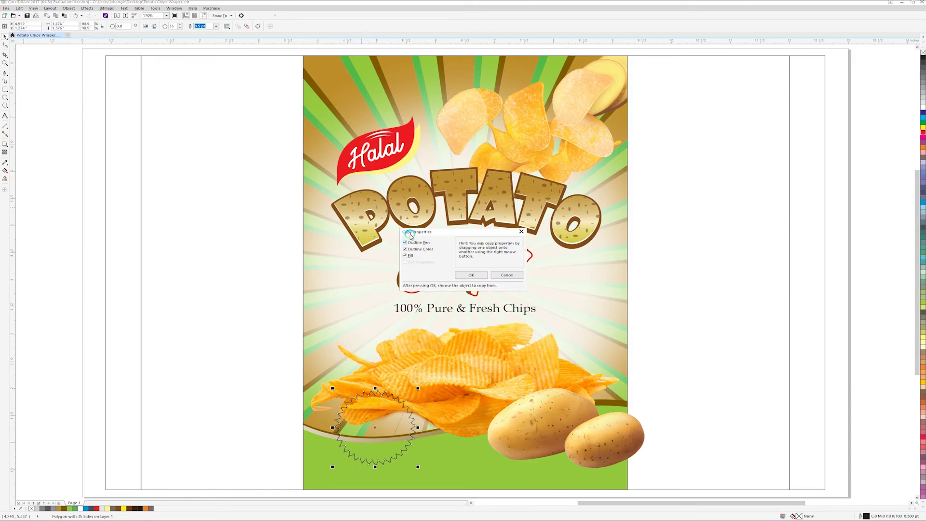
pyautogui.click(461, 276)
pyautogui.click(362, 225)
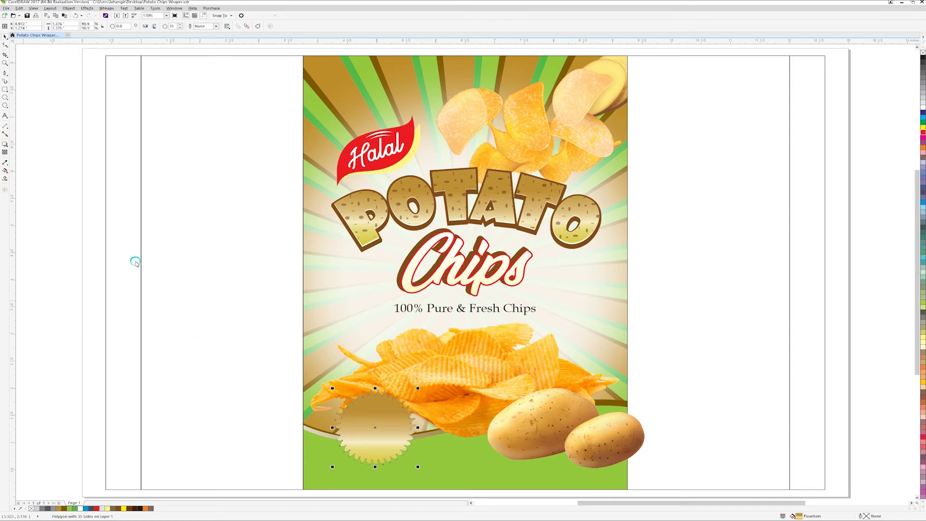
# Step: Add an inner contour to the star and break it apart as a separate shape
pyautogui.click(5, 144)
pyautogui.click(24, 144)
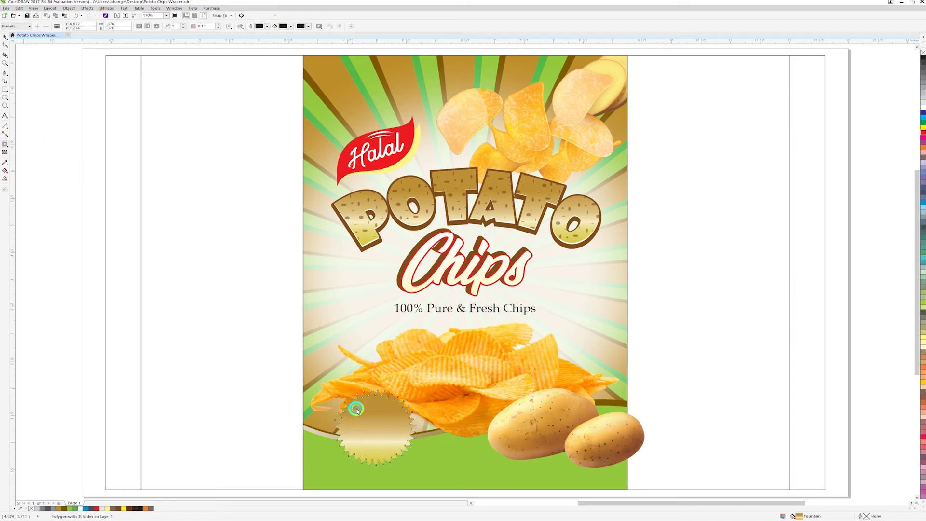
pyautogui.moveTo(357, 410)
pyautogui.mouseDown()
pyautogui.moveTo(346, 393)
pyautogui.moveTo(368, 406)
pyautogui.mouseUp()
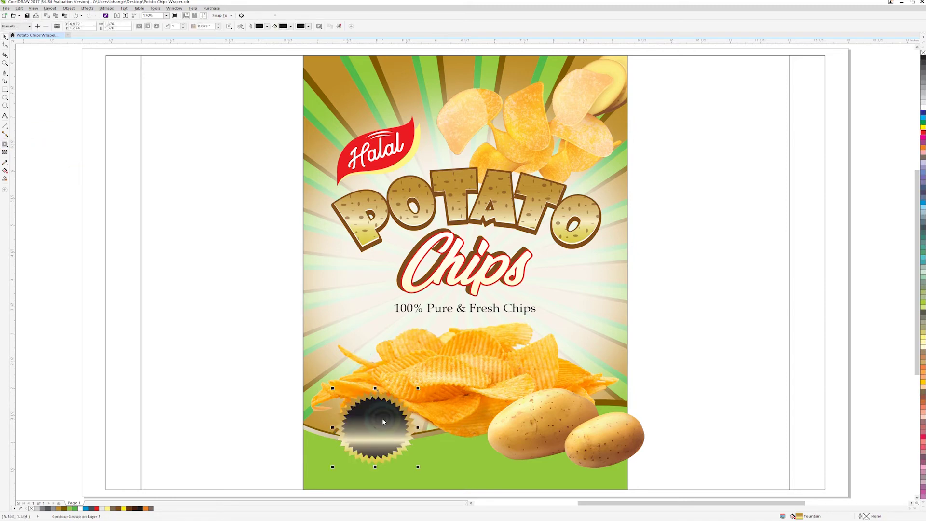
pyautogui.click(72, 8)
pyautogui.click(99, 83)
# Step: Give the inner star no fill and a 1.0 pt white outline
pyautogui.click(376, 435)
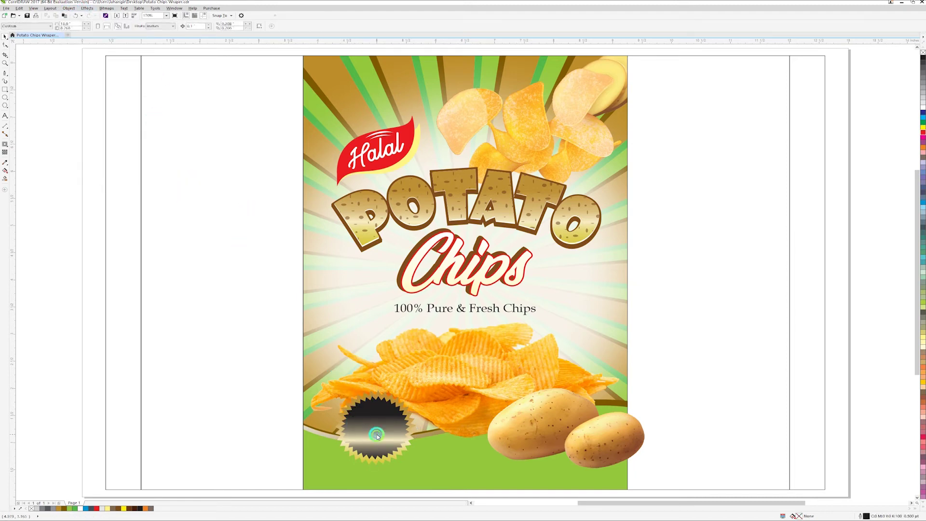
pyautogui.rightClick(922, 107)
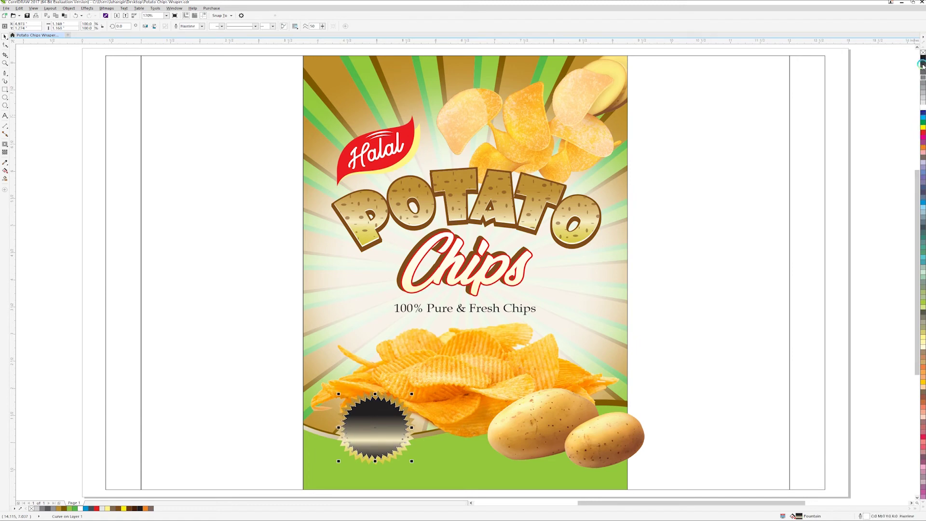
pyautogui.click(922, 52)
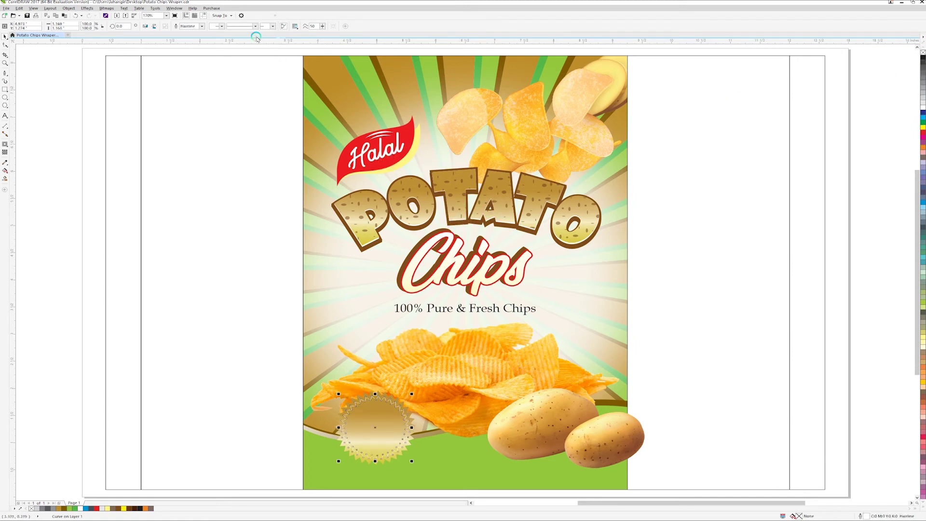
pyautogui.click(203, 26)
pyautogui.click(196, 59)
pyautogui.click(285, 399)
pyautogui.moveTo(244, 356); pyautogui.dragTo(568, 471)
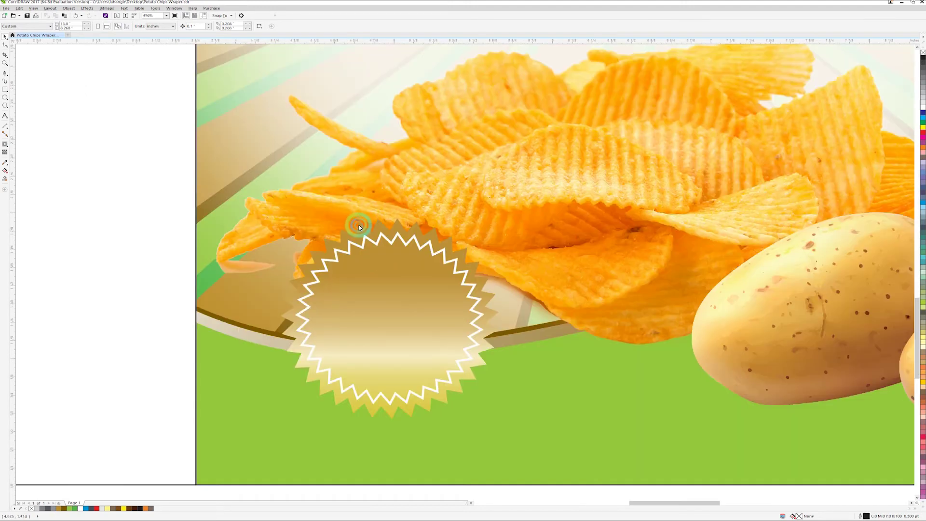
# Step: Make the outer star's gradient radial with its position offsets at 0 and 0
pyautogui.click(376, 272)
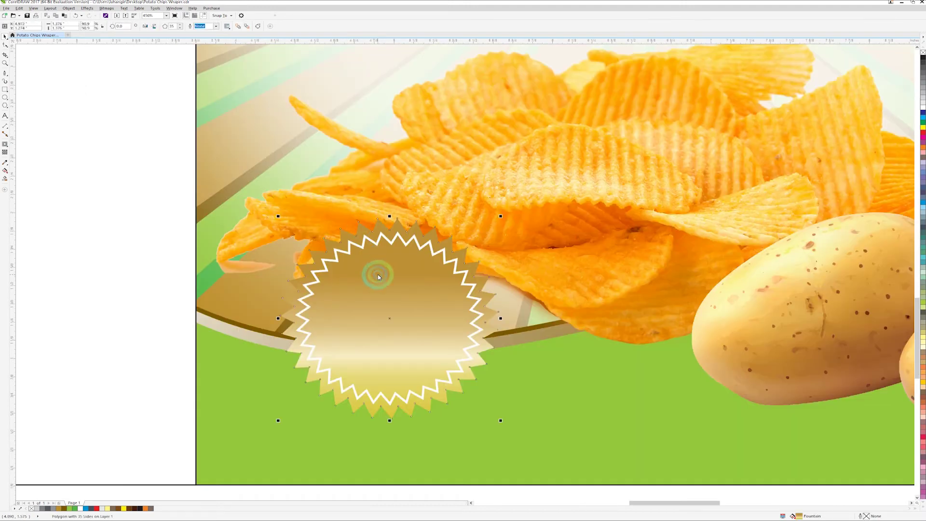
pyautogui.press('F11')
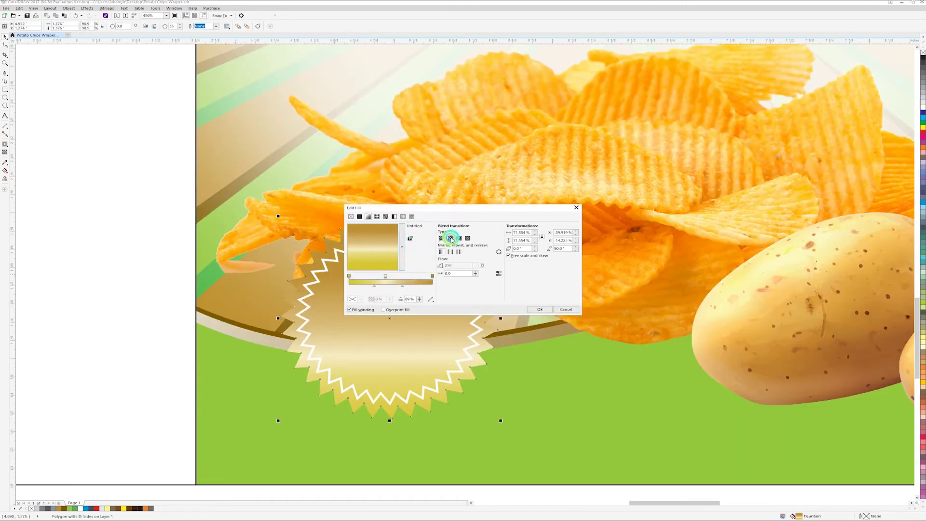
pyautogui.click(451, 238)
pyautogui.moveTo(446, 207); pyautogui.dragTo(662, 240)
pyautogui.click(741, 265)
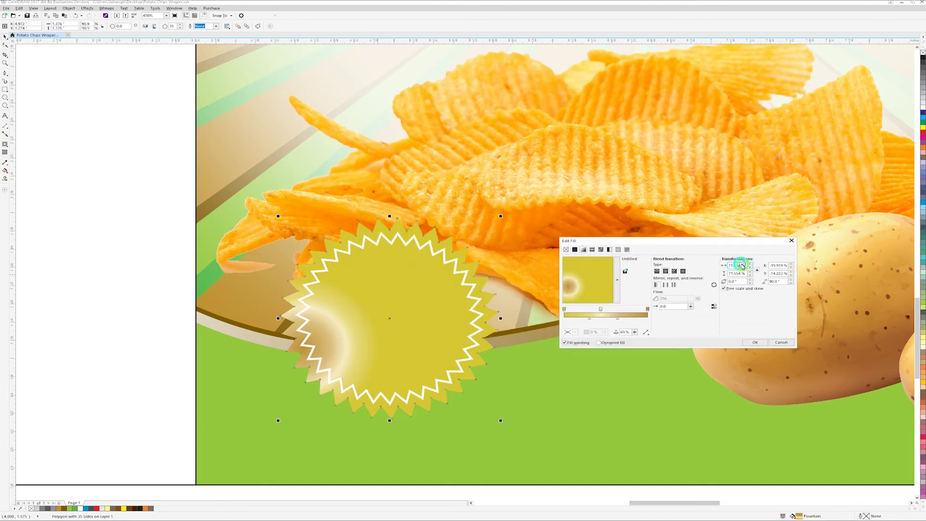
pyautogui.write('0.0')
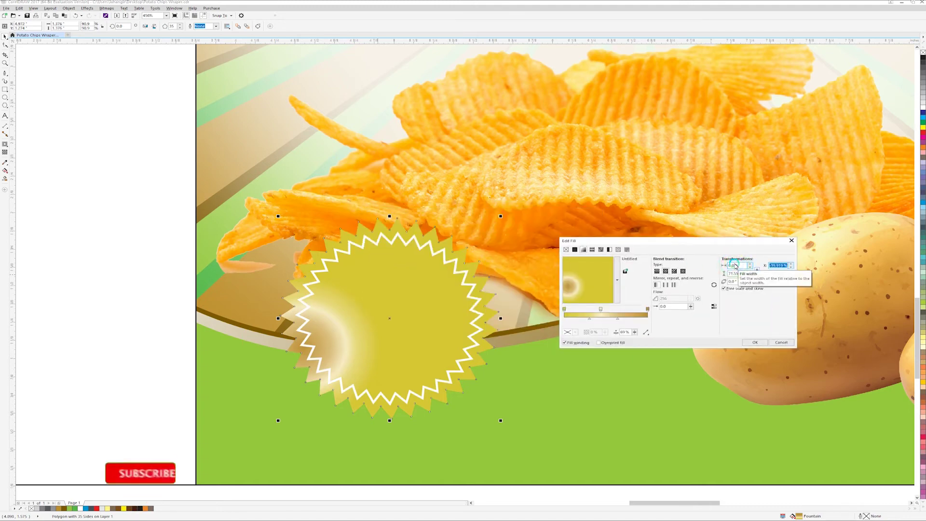
pyautogui.press('Tab')
pyautogui.write('0')
pyautogui.press('Tab')
pyautogui.write('0')
pyautogui.press('Tab')
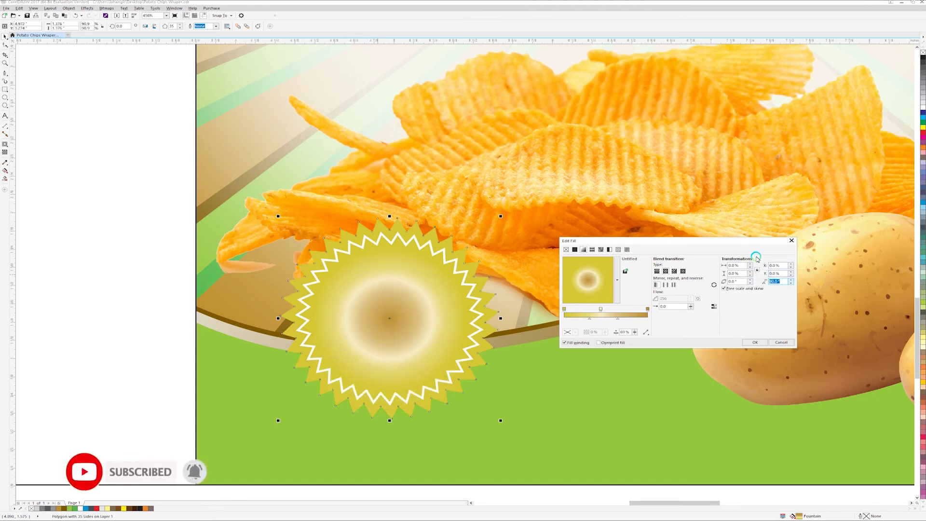
# Step: Remove the middle gradient stop, set a near-white stop, and reverse the gradient
pyautogui.click(601, 310)
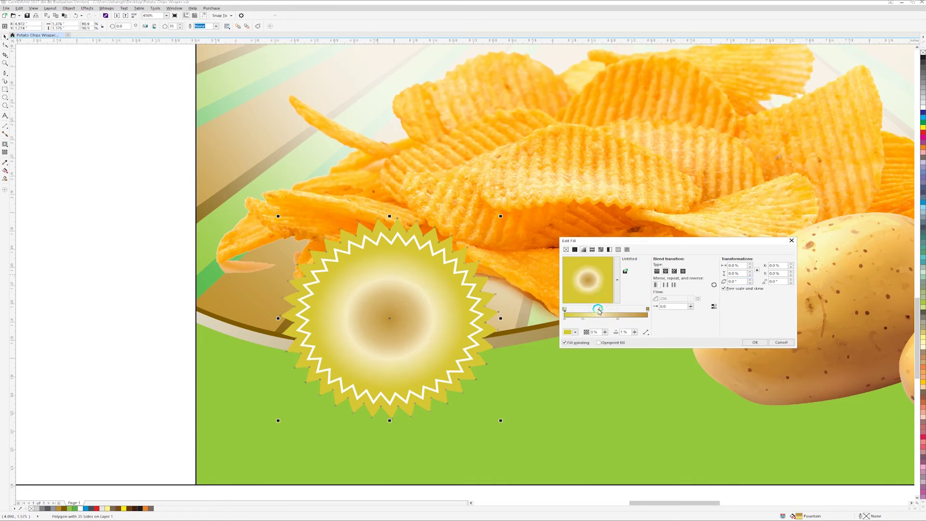
pyautogui.click(565, 310)
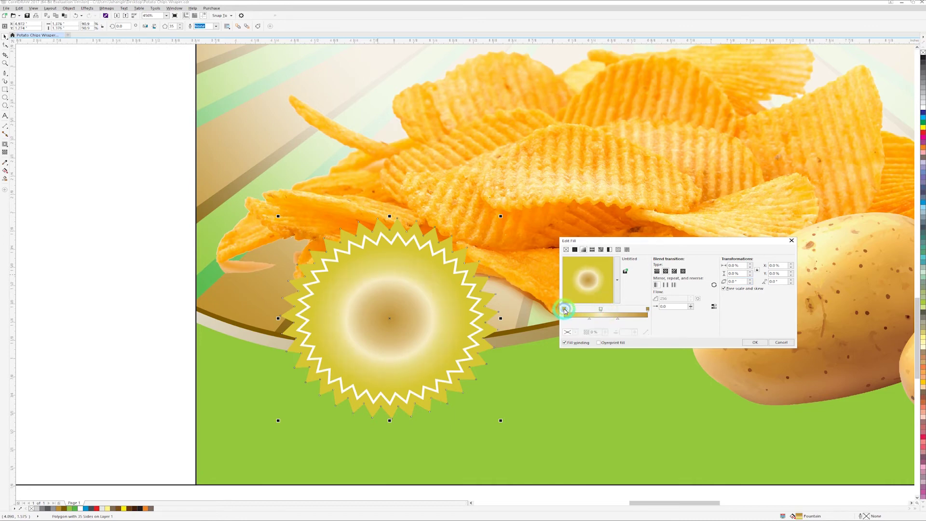
pyautogui.doubleClick(601, 309)
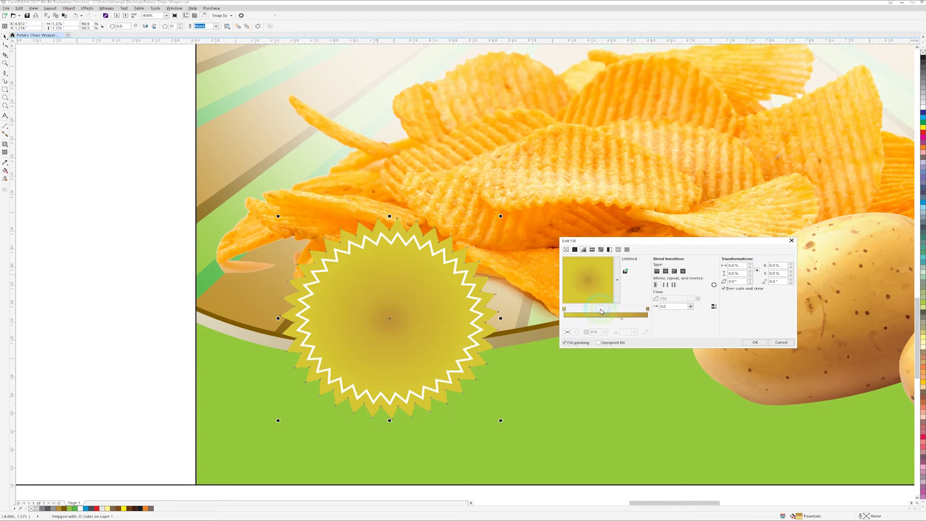
pyautogui.click(565, 309)
pyautogui.click(572, 332)
pyautogui.moveTo(597, 368); pyautogui.dragTo(562, 363)
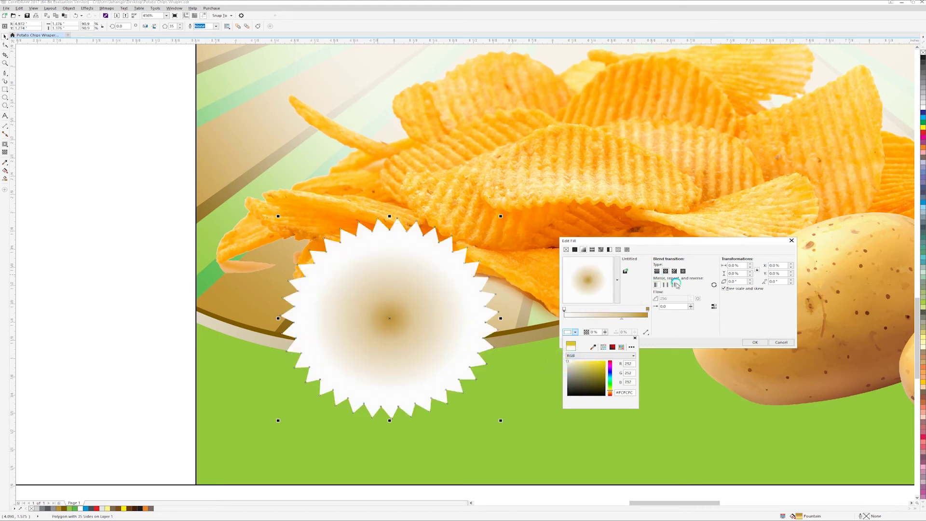
pyautogui.click(713, 285)
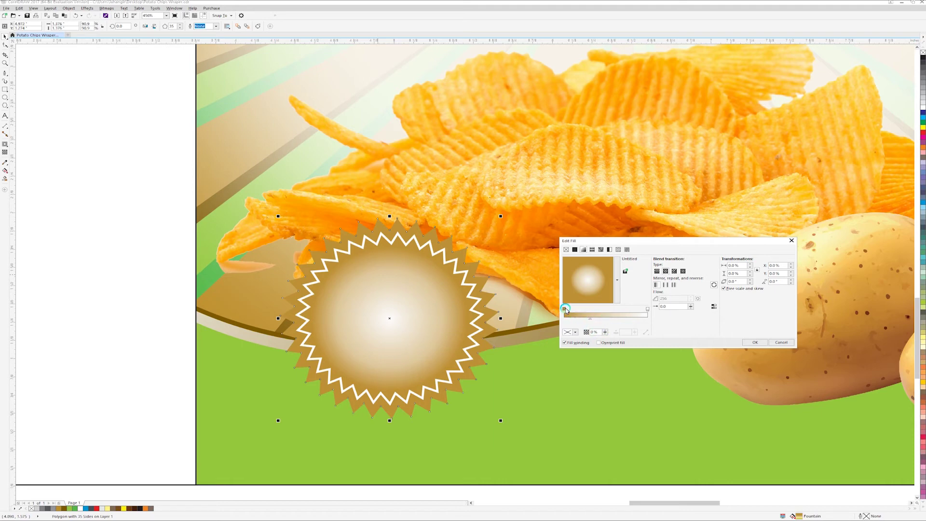
# Step: Set the outer gradient node to CMYK C0 M20 Y60 K20
pyautogui.click(564, 309)
pyautogui.click(575, 332)
pyautogui.click(622, 355)
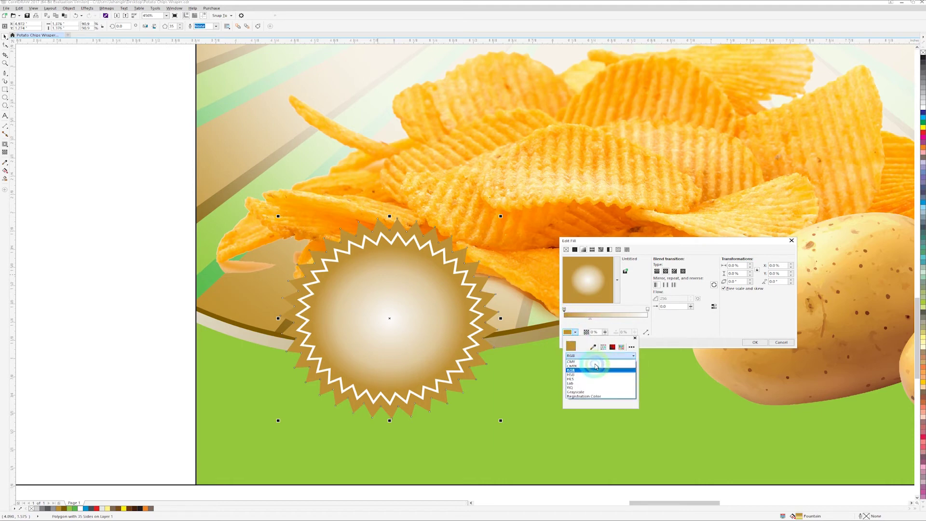
pyautogui.click(628, 370)
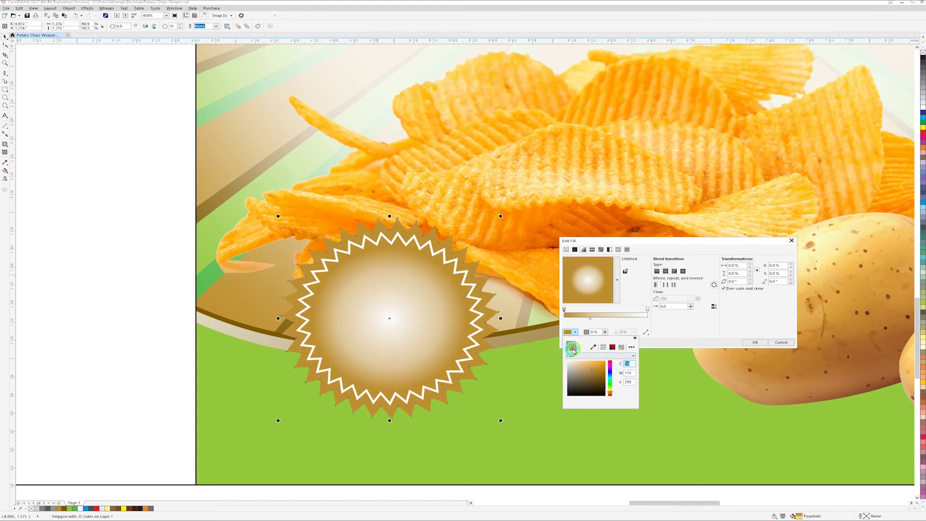
pyautogui.click(586, 355)
pyautogui.click(630, 365)
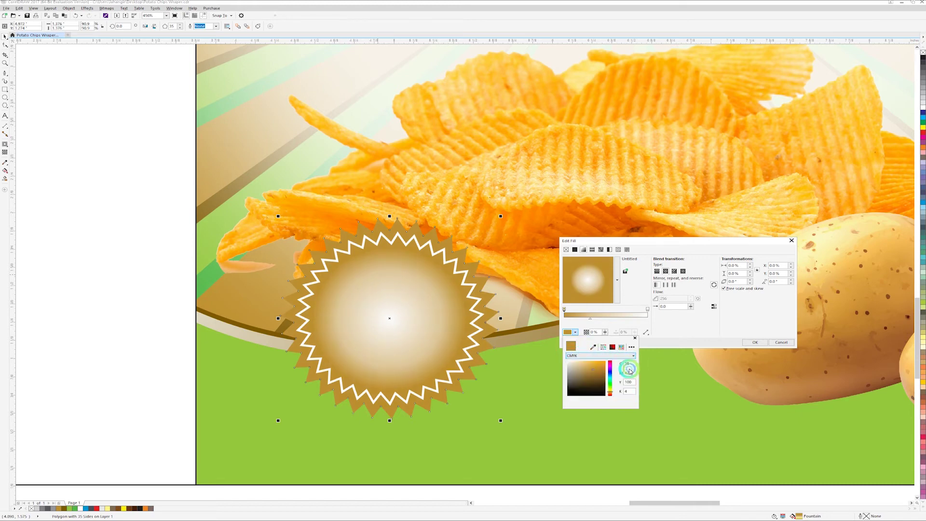
pyautogui.press('Tab')
pyautogui.write('20')
pyautogui.press('Tab')
pyautogui.write('60')
pyautogui.press('Tab')
pyautogui.write('20')
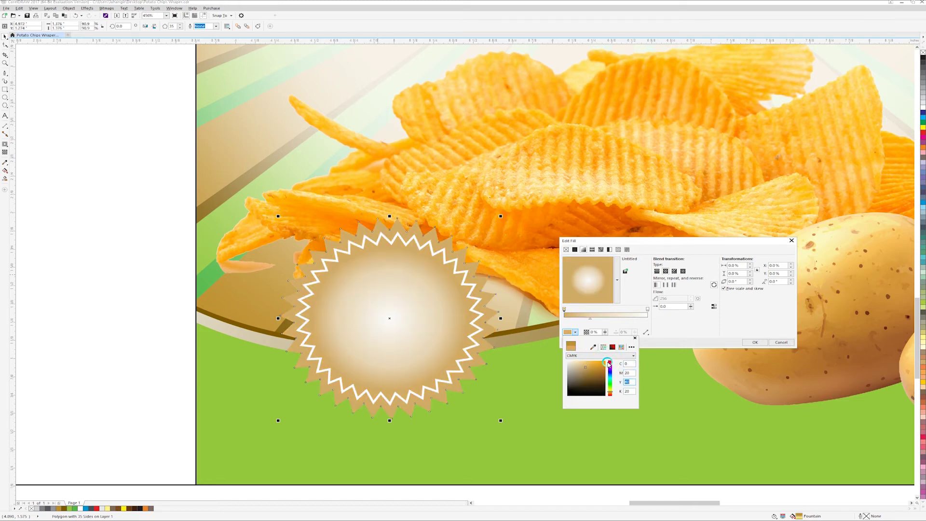
pyautogui.press('Return')
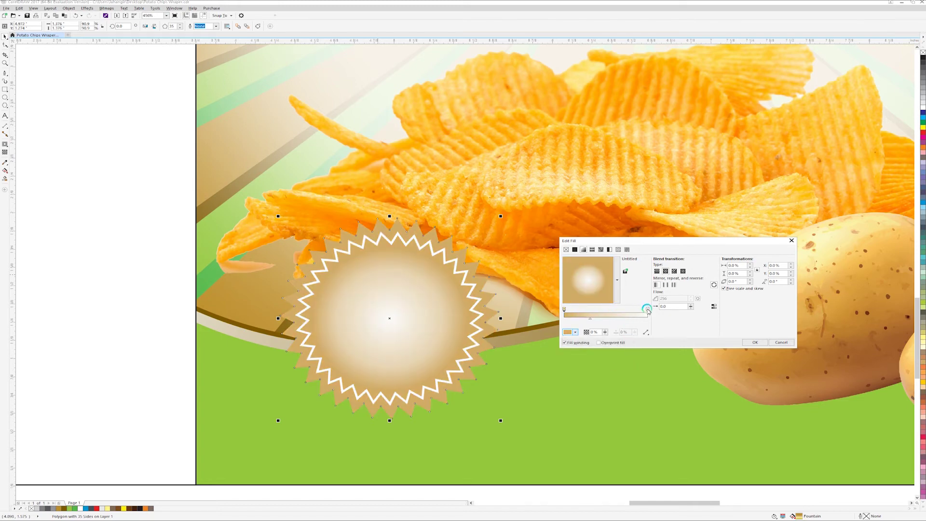
# Step: Add a coloured gradient node at 61% and apply the fill
pyautogui.doubleClick(627, 309)
pyautogui.moveTo(628, 309); pyautogui.dragTo(615, 310)
pyautogui.click(575, 332)
pyautogui.moveTo(598, 379)
pyautogui.mouseDown()
pyautogui.moveTo(597, 367)
pyautogui.moveTo(575, 373)
pyautogui.moveTo(566, 365)
pyautogui.mouseUp()
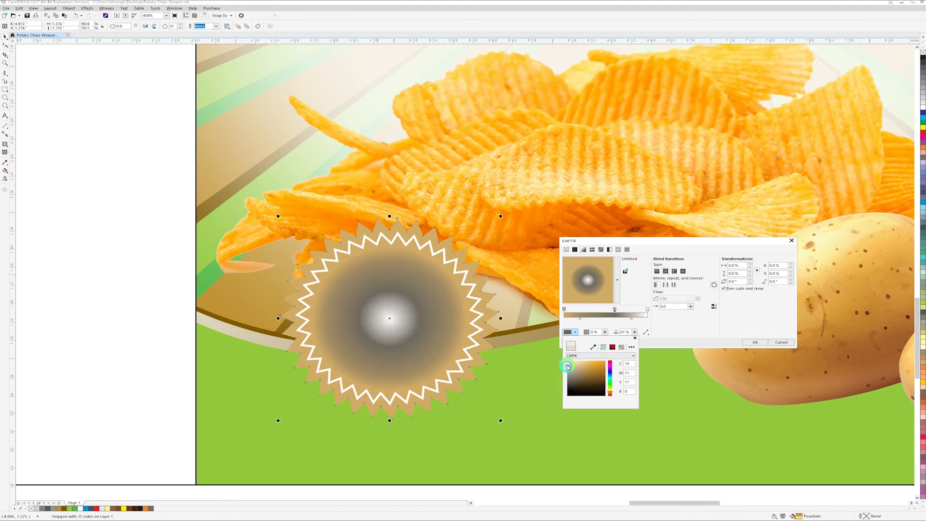
pyautogui.click(648, 309)
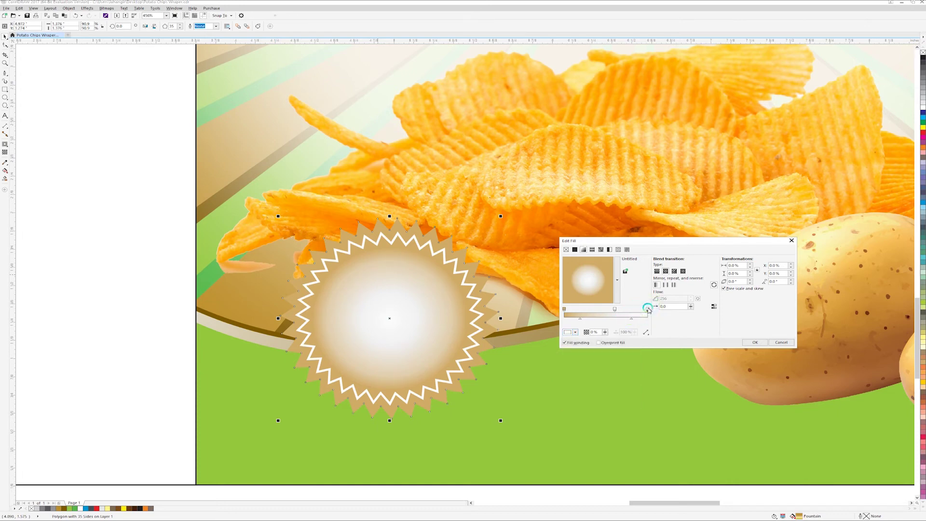
pyautogui.click(754, 341)
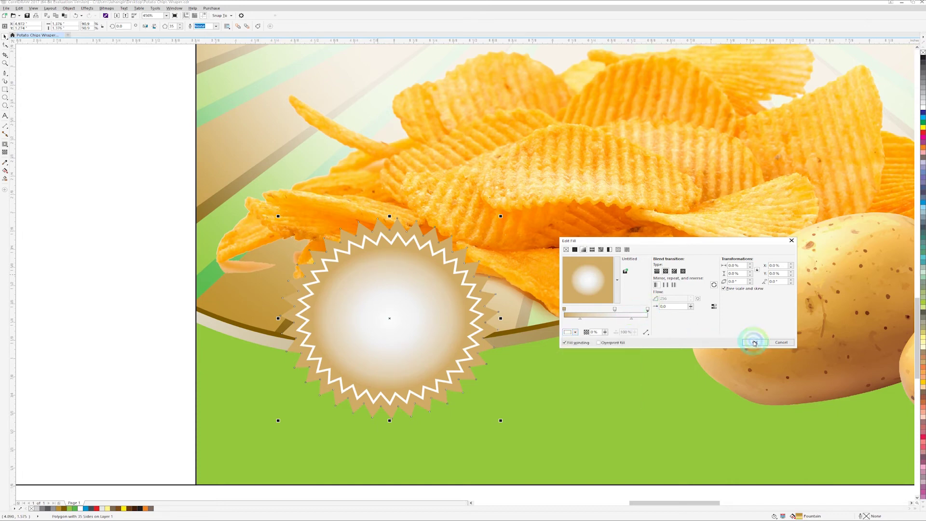
# Step: Leave the inner zigzag unfilled with a white outline, shrunk to about 96.9%
pyautogui.click(412, 239)
pyautogui.click(923, 133)
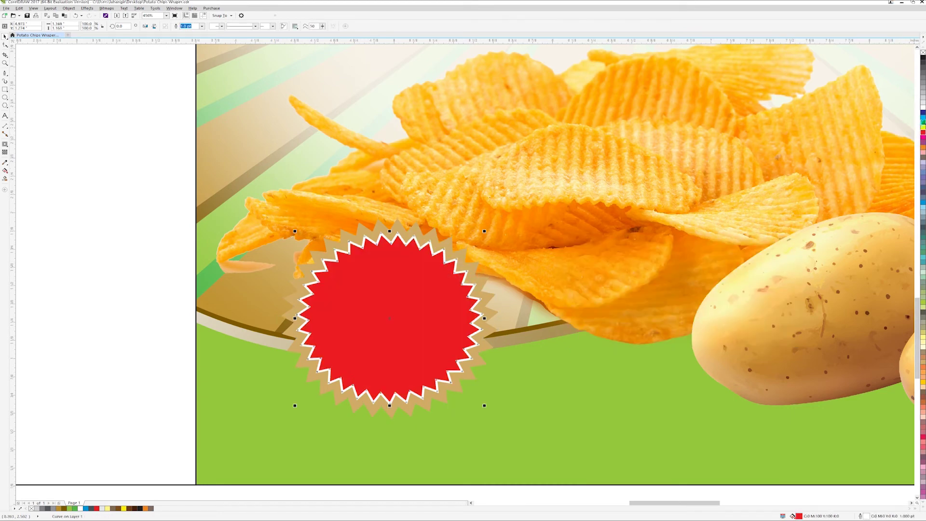
pyautogui.hotkey('ctrl', 'z')
pyautogui.rightClick(922, 131)
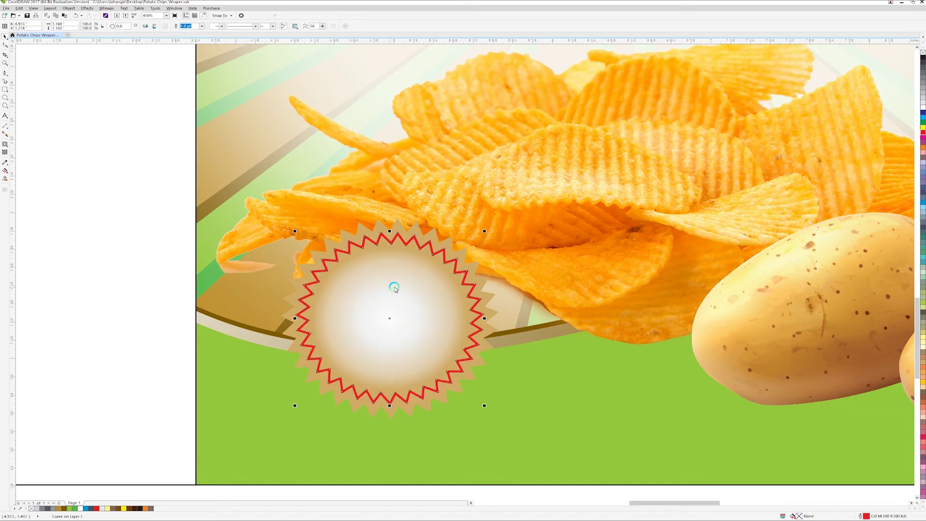
pyautogui.moveTo(484, 231); pyautogui.dragTo(483, 230)
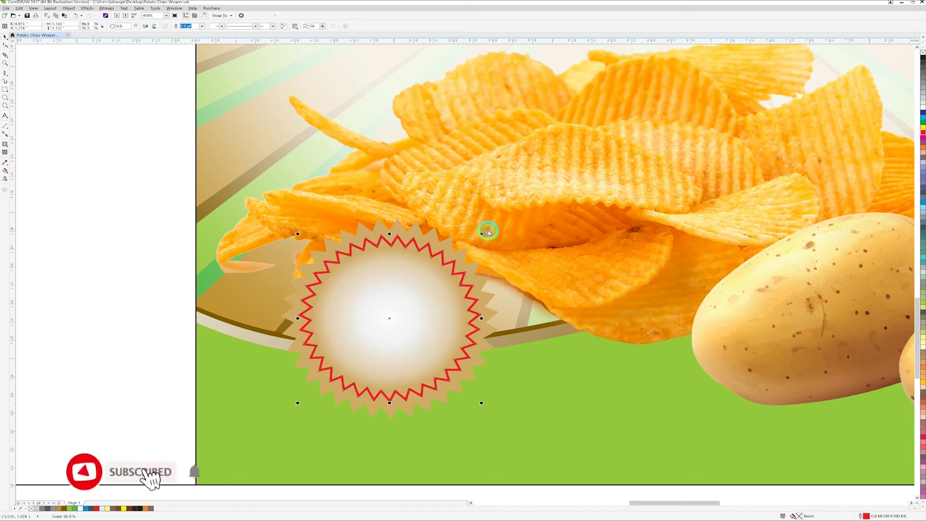
pyautogui.rightClick(922, 107)
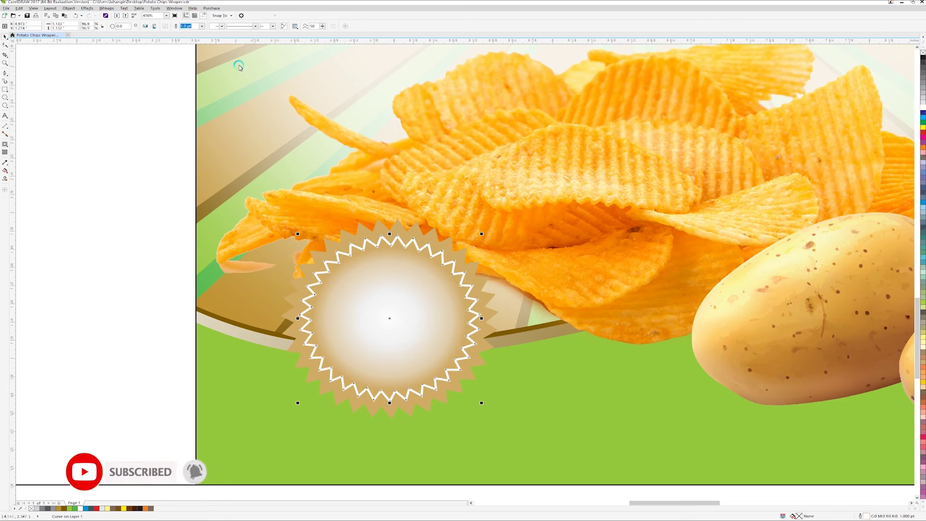
# Step: Set the inner zigzag's outline to 0.5 pt and select the outer tan starburst
pyautogui.click(204, 26)
pyautogui.click(186, 37)
pyautogui.click(133, 193)
pyautogui.click(367, 241)
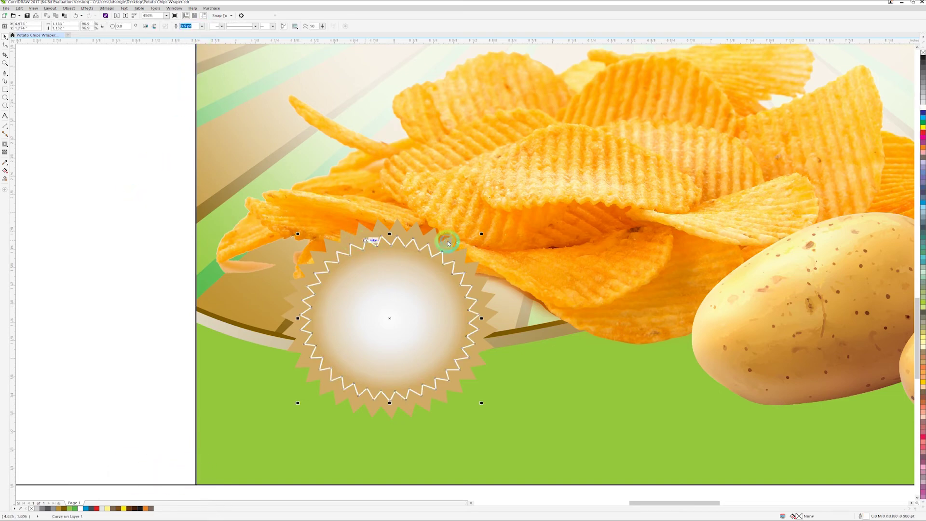
pyautogui.click(488, 231)
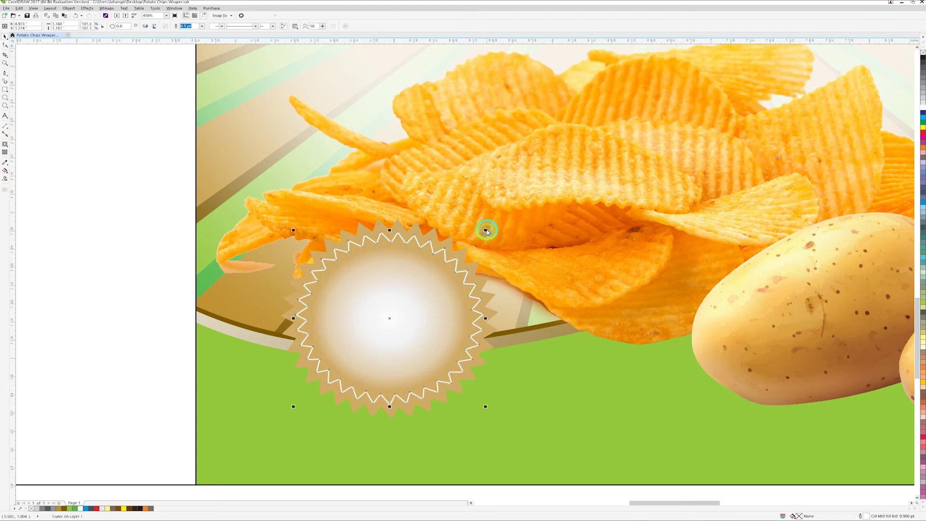
pyautogui.click(360, 231)
pyautogui.click(5, 143)
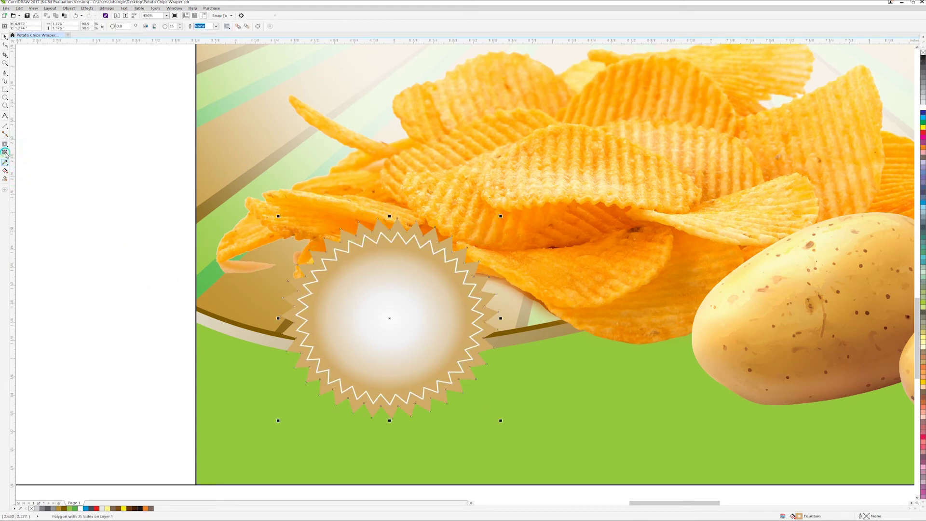
pyautogui.click(24, 144)
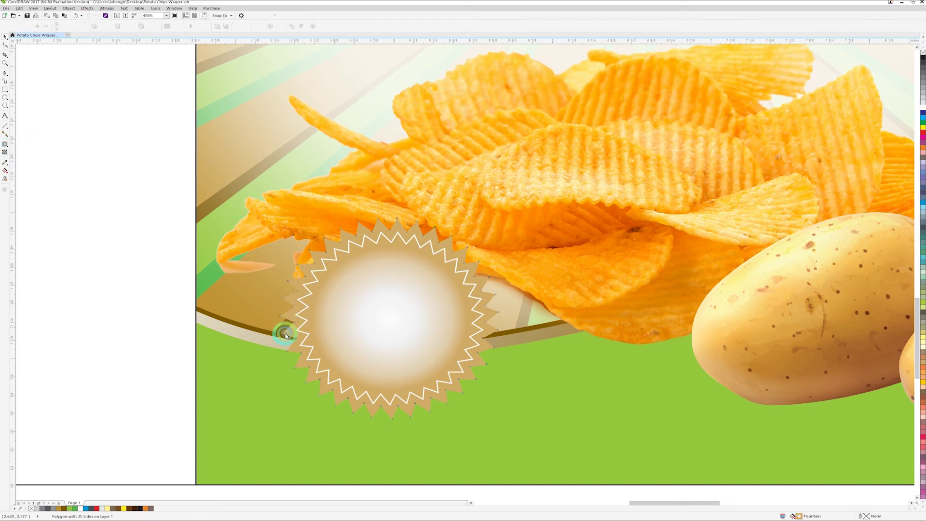
# Step: Give the tan starburst a drop shadow with values 8 and 20, then view the whole front panel
pyautogui.moveTo(282, 316); pyautogui.dragTo(499, 321)
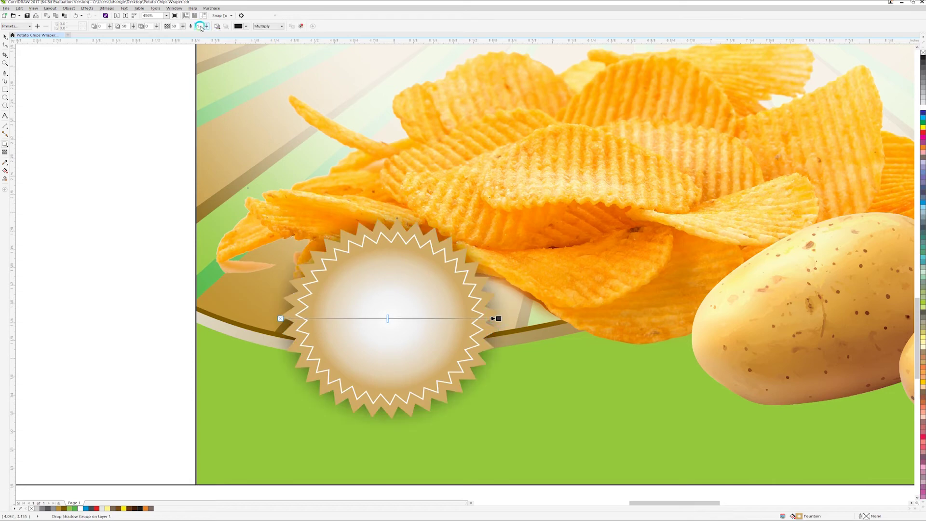
pyautogui.write('8')
pyautogui.press('Return')
pyautogui.click(159, 23)
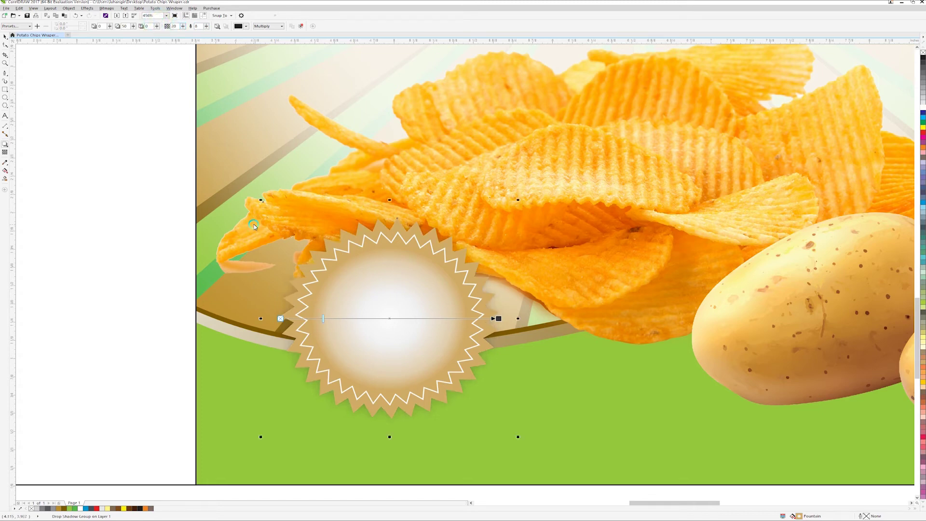
pyautogui.click(378, 229)
pyautogui.click(371, 240)
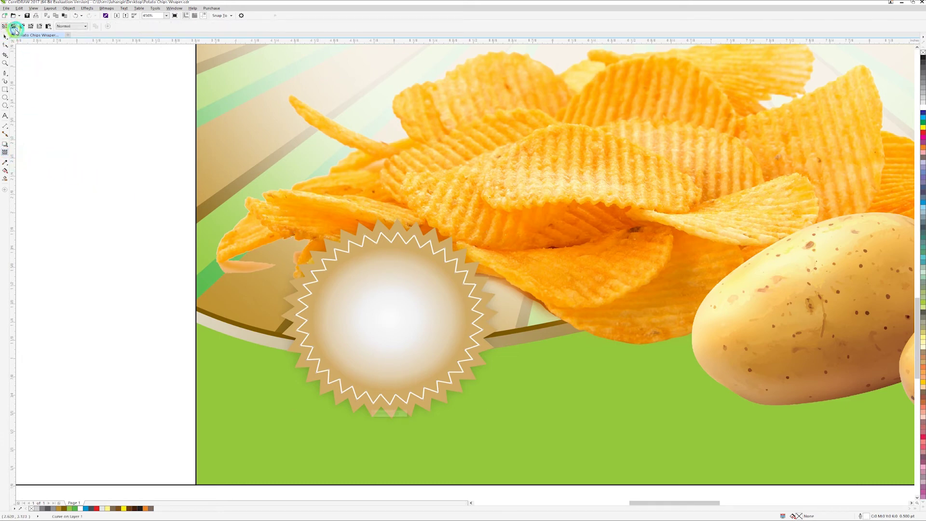
pyautogui.click(16, 30)
pyautogui.click(282, 261)
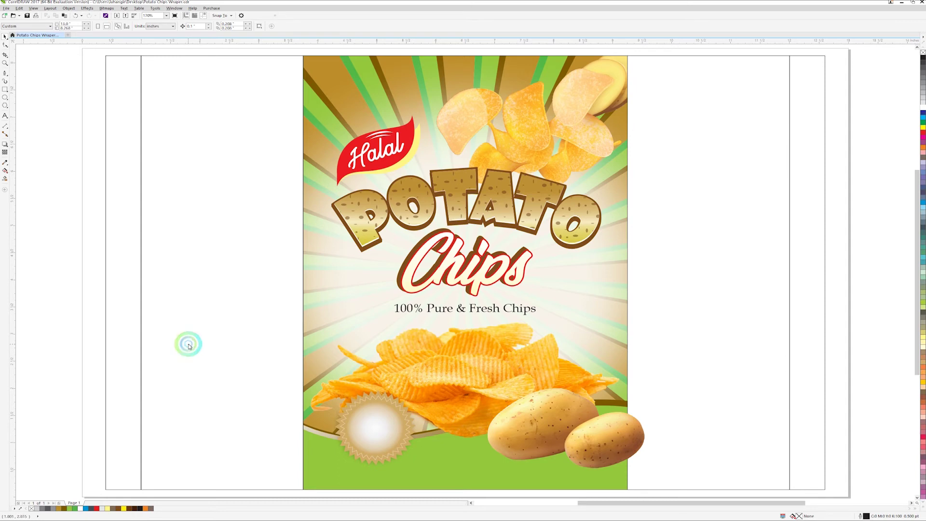
# Step: Type the price text 'Rs. 10/-' beside the panel
pyautogui.click(5, 115)
pyautogui.click(184, 347)
pyautogui.write('Rs. 10/-')
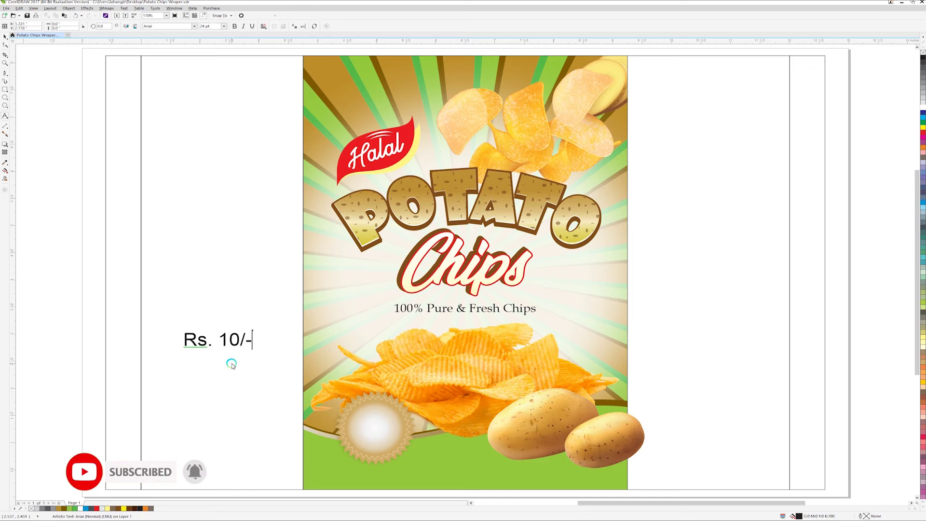
pyautogui.press('Left')
pyautogui.press('Left')
pyautogui.press('Left')
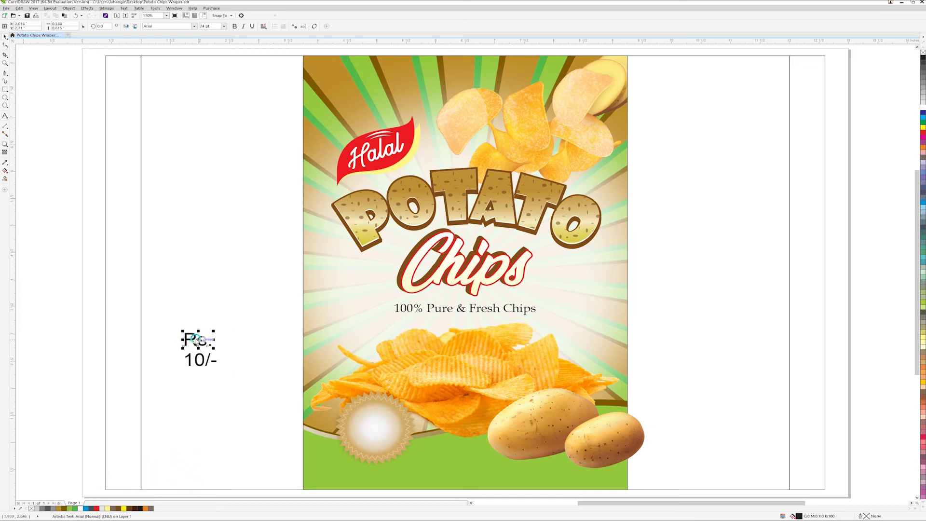
# Step: Place bold 'Rs.' on the badge above a larger 10/- of about 43 pt
pyautogui.moveTo(196, 340); pyautogui.dragTo(379, 416)
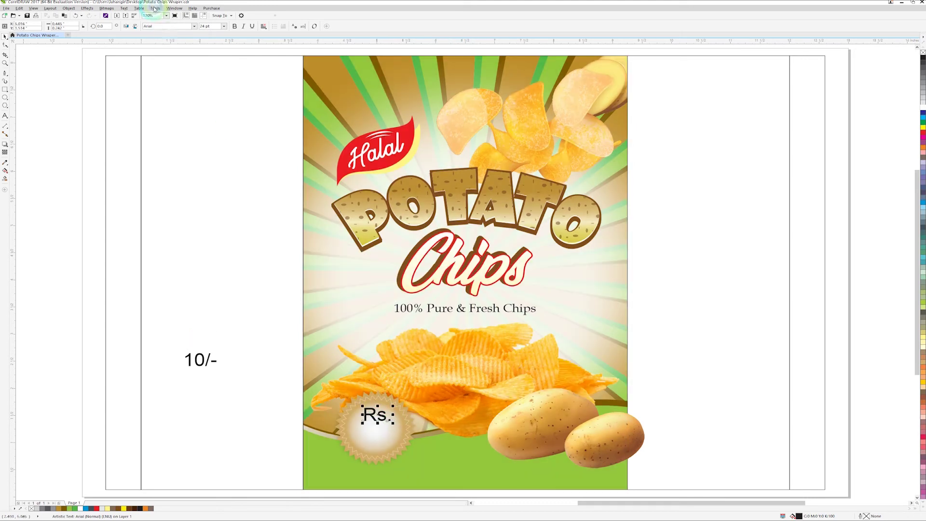
pyautogui.click(235, 26)
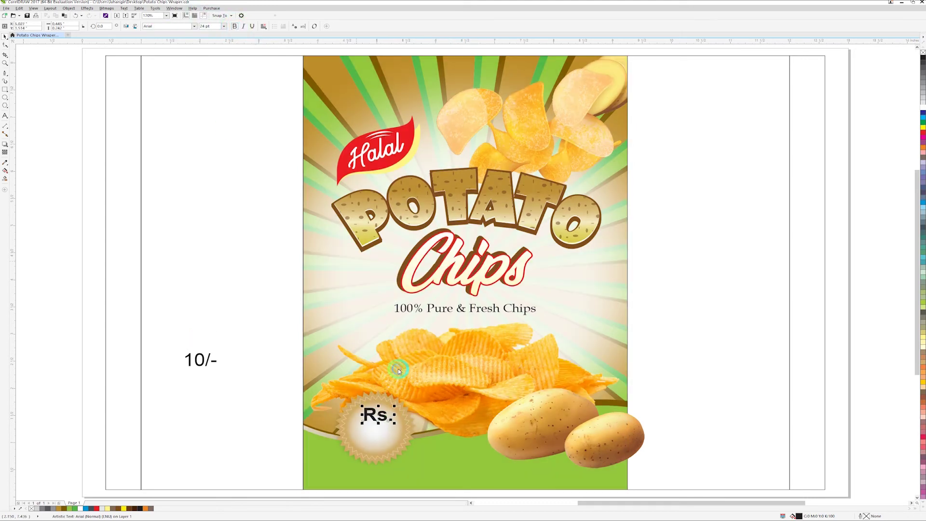
pyautogui.moveTo(378, 415); pyautogui.dragTo(391, 405)
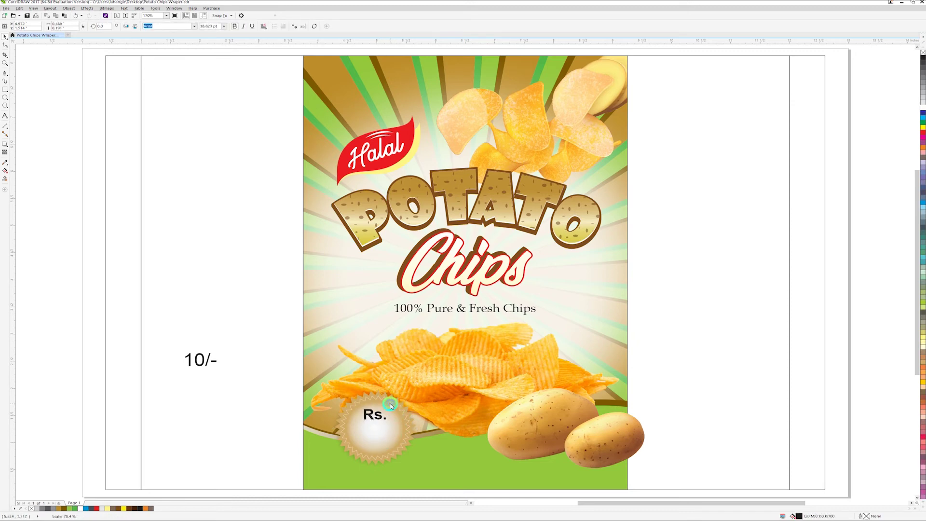
pyautogui.click(202, 360)
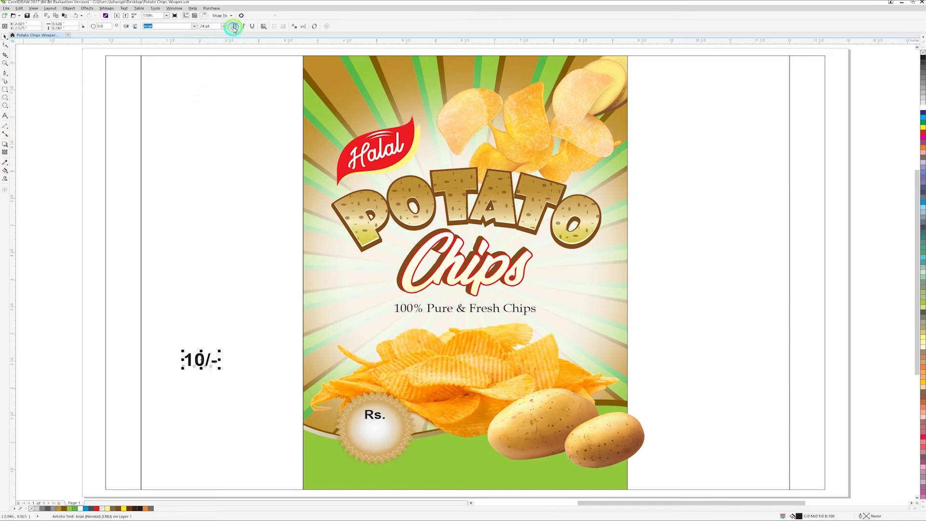
pyautogui.moveTo(219, 369)
pyautogui.mouseDown()
pyautogui.moveTo(378, 434)
pyautogui.moveTo(407, 424)
pyautogui.moveTo(405, 416)
pyautogui.mouseUp()
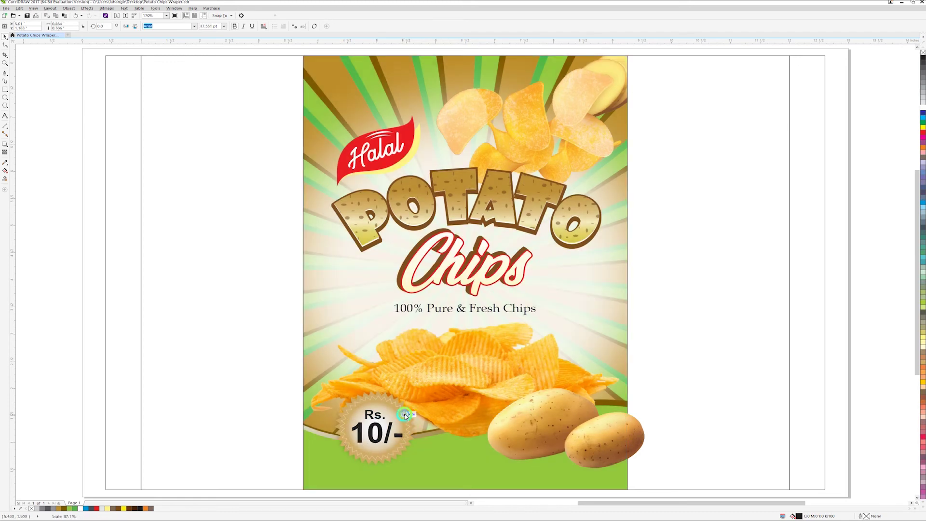
pyautogui.press('Left')
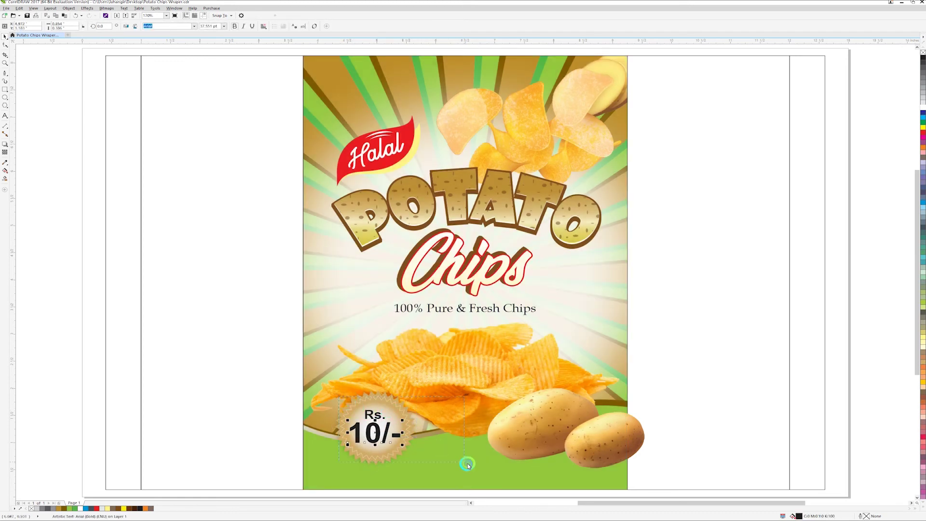
# Step: Zoom in on the price badge and shift the 1 in 10/- closer
pyautogui.moveTo(339, 396); pyautogui.dragTo(468, 465)
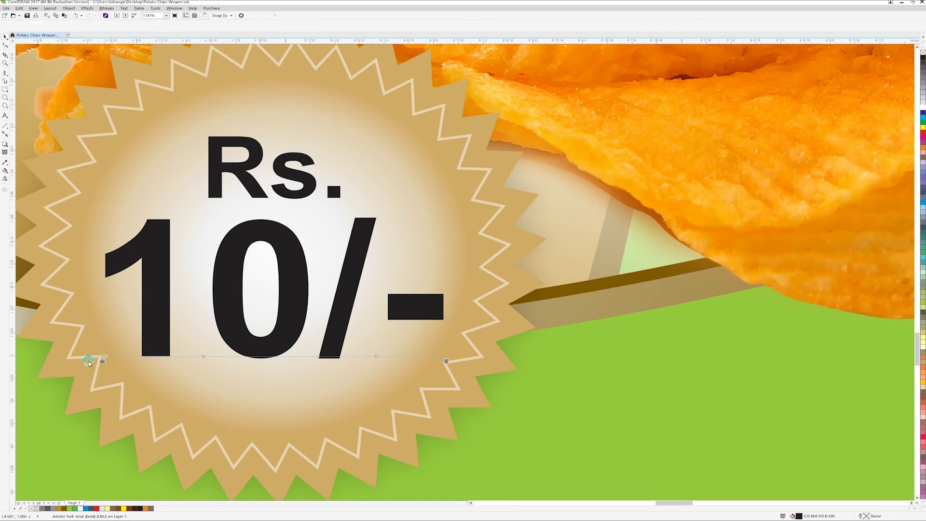
pyautogui.moveTo(89, 360); pyautogui.dragTo(112, 358)
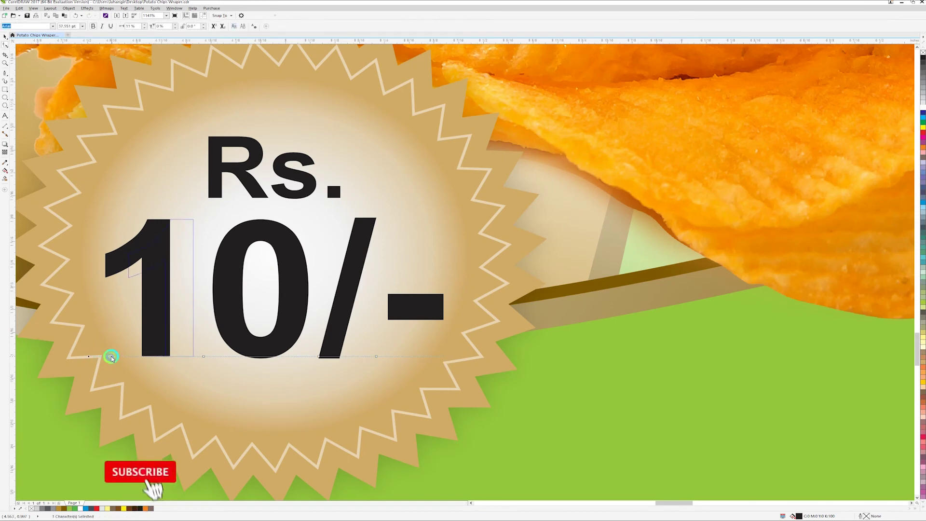
pyautogui.press('space')
# Step: Group the Rs. and 10/- price lines and try a red fill on them
pyautogui.click(270, 246)
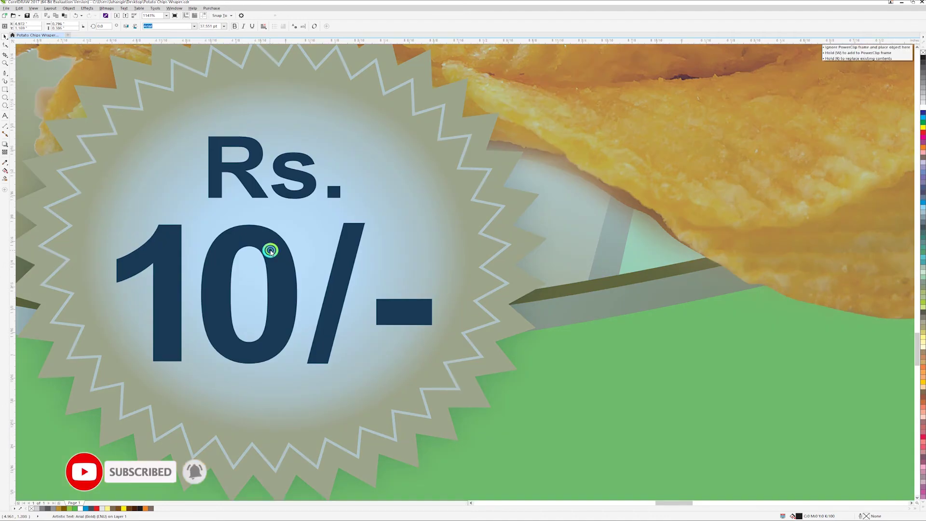
pyautogui.click(244, 160)
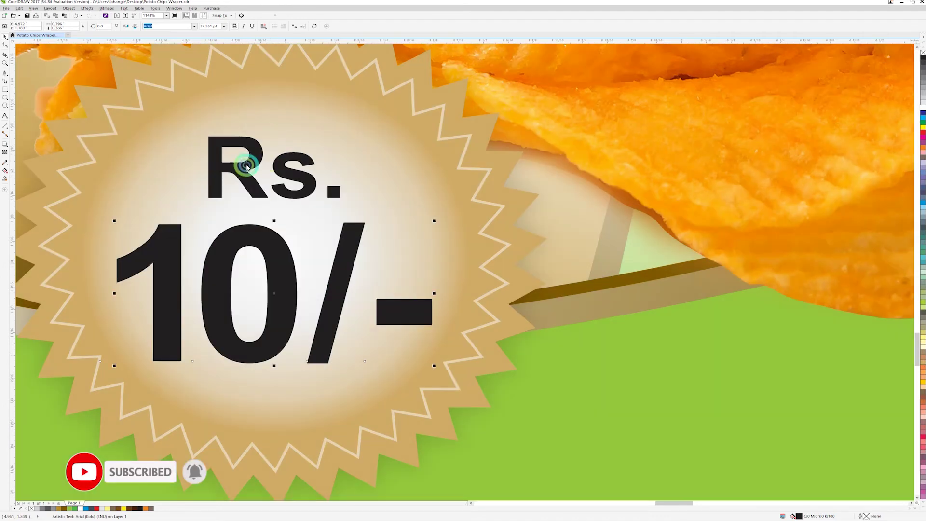
pyautogui.moveTo(244, 162); pyautogui.dragTo(249, 163)
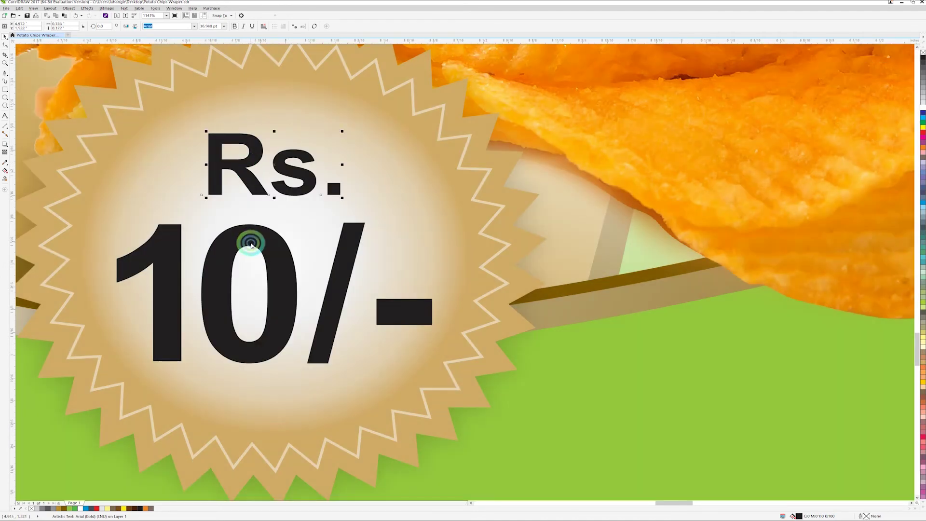
pyautogui.keyDown('shift'); pyautogui.click(251, 241); pyautogui.keyUp('shift')
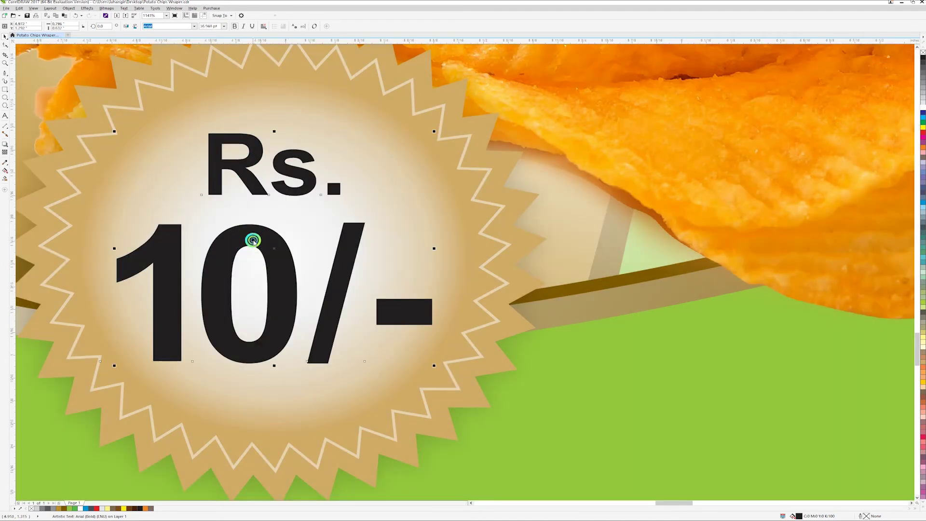
pyautogui.moveTo(263, 241); pyautogui.dragTo(261, 243)
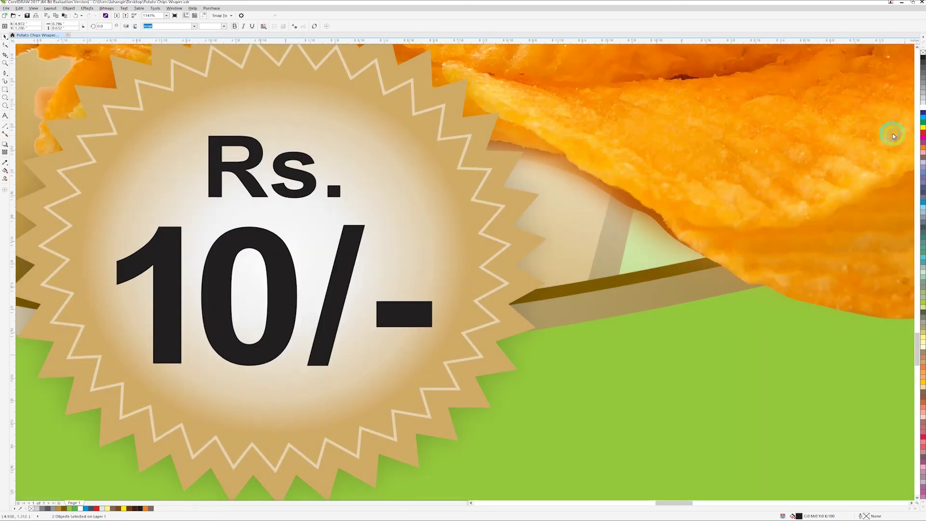
pyautogui.click(922, 132)
# Step: Nudge the Rs. 10/- price text up in the starburst and make it black again
pyautogui.hotkey('shift', 'F4')
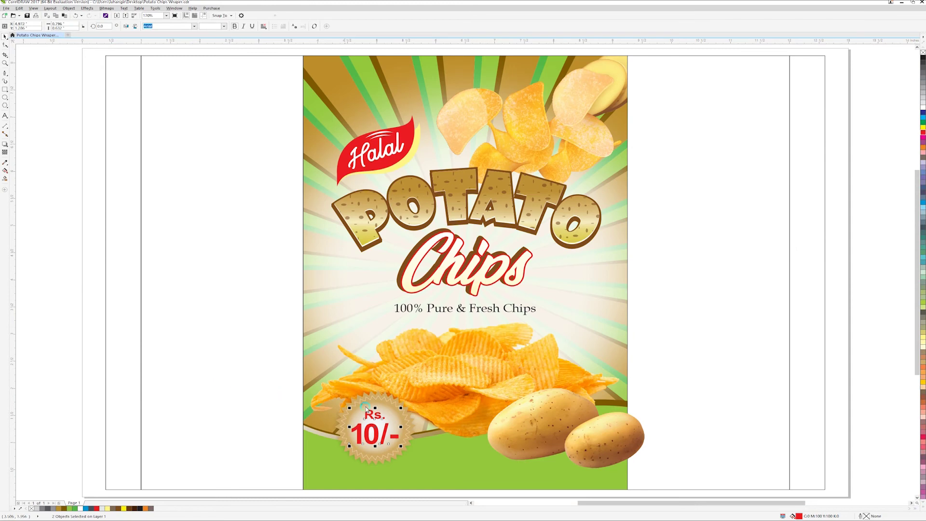
pyautogui.click(391, 412)
pyautogui.click(390, 410)
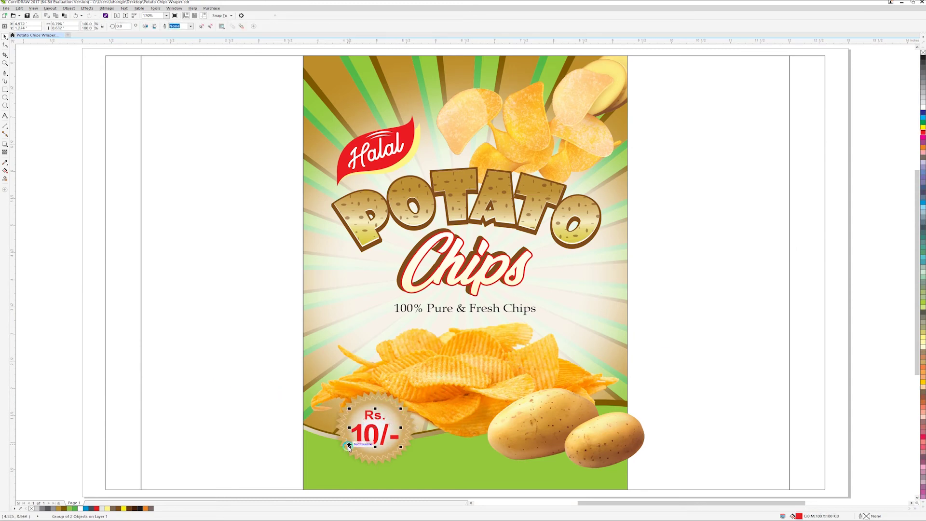
pyautogui.moveTo(351, 449); pyautogui.dragTo(426, 443)
pyautogui.press('Up')
pyautogui.press('Up')
pyautogui.press('Up')
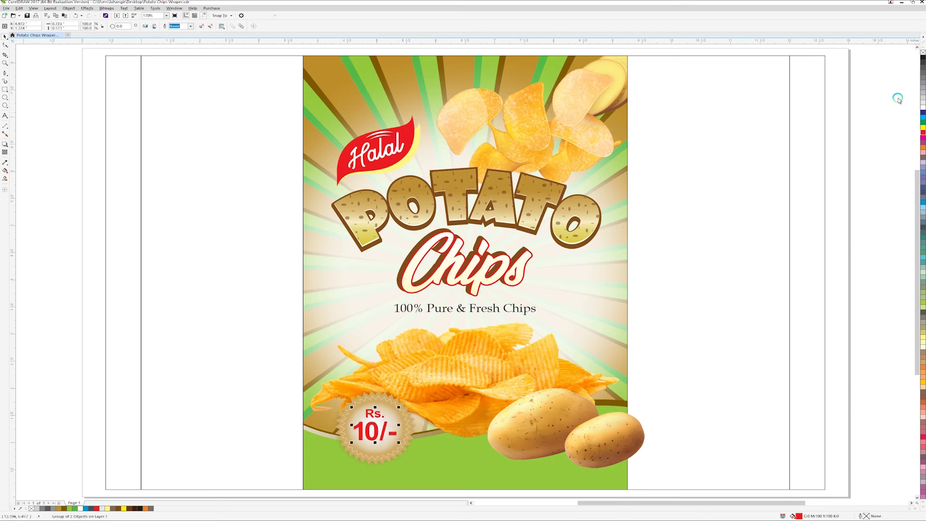
pyautogui.click(922, 57)
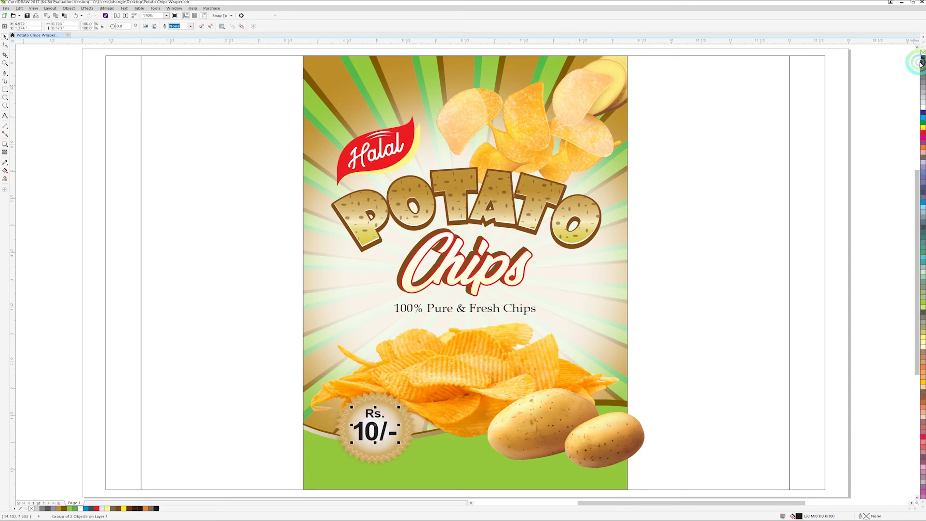
# Step: Mirror a copy of the front panel frame to its left and delete its clipped artwork
pyautogui.click(759, 278)
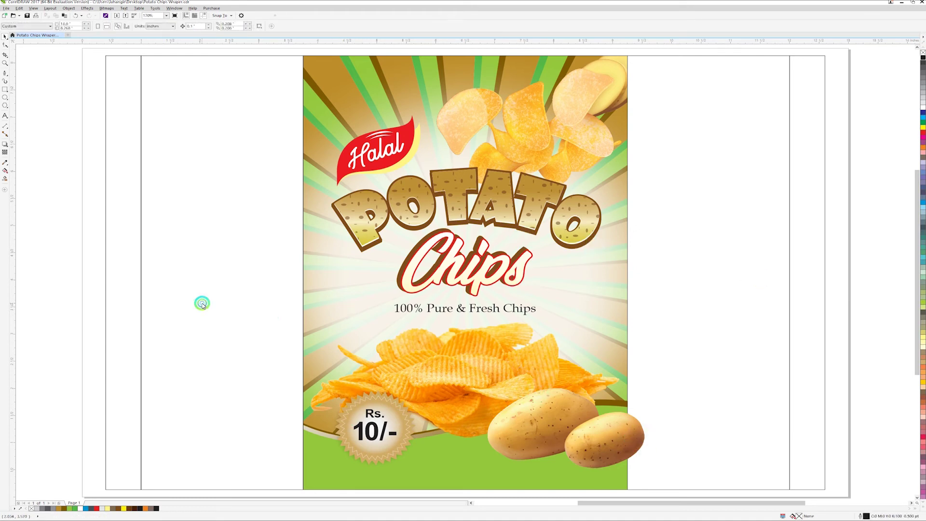
pyautogui.click(629, 55)
pyautogui.moveTo(630, 57); pyautogui.dragTo(303, 57)
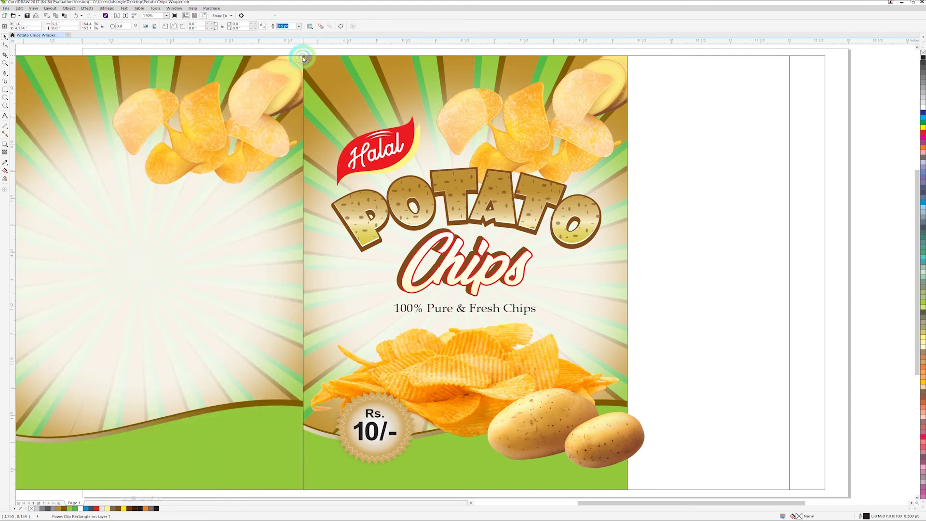
pyautogui.hscroll(-1, 327, 131)
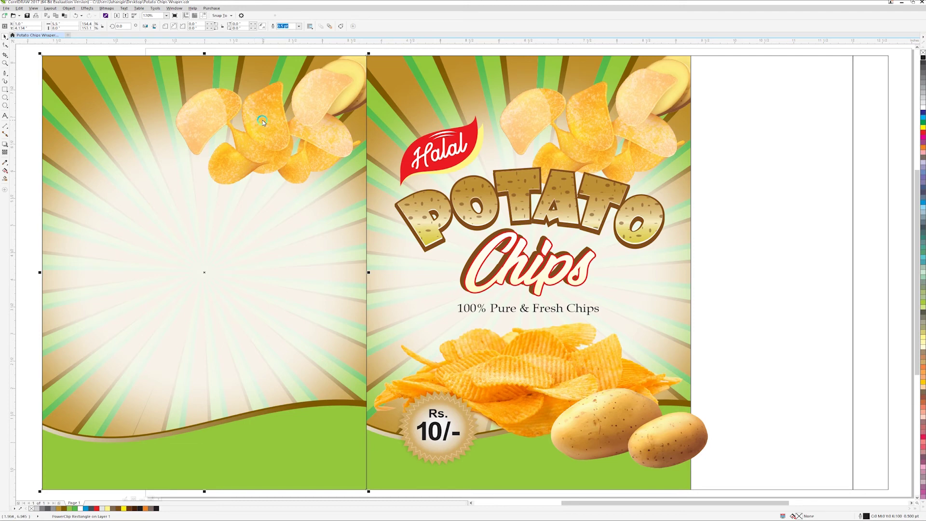
pyautogui.doubleClick(275, 124)
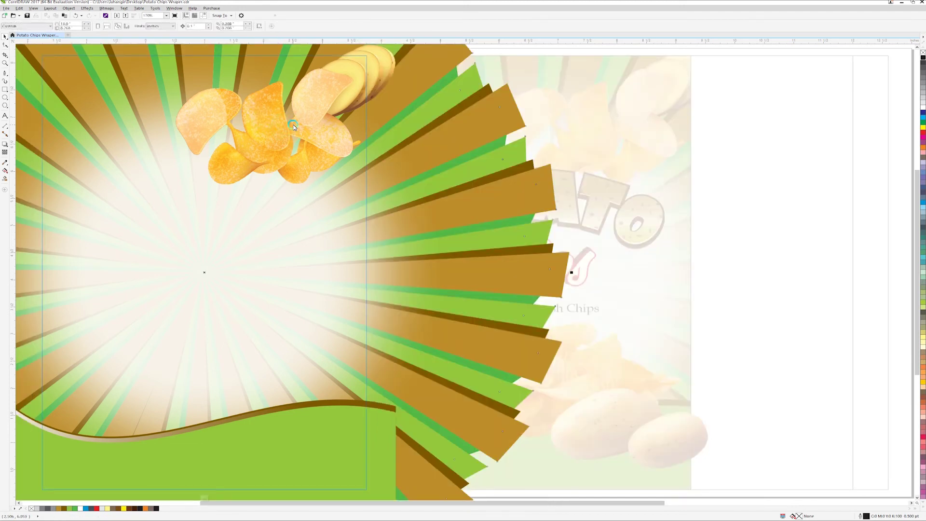
pyautogui.press('Delete')
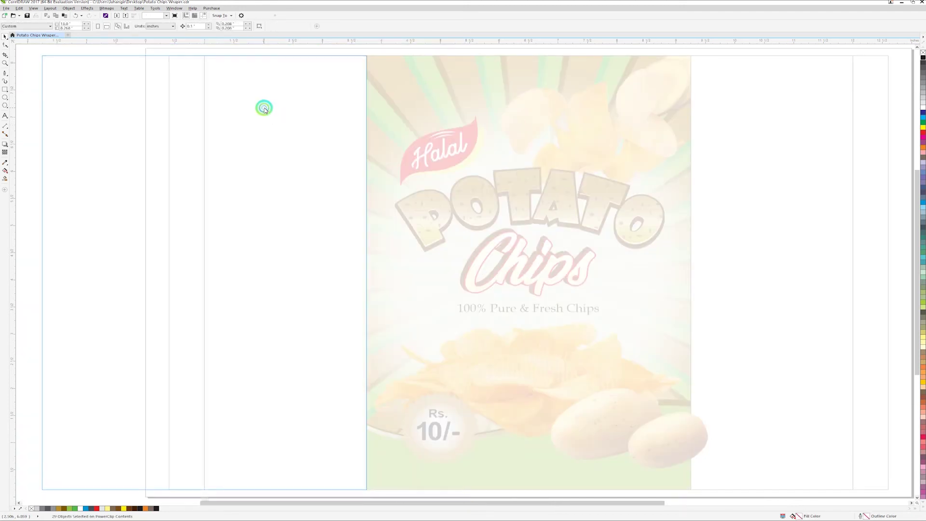
pyautogui.click(220, 58)
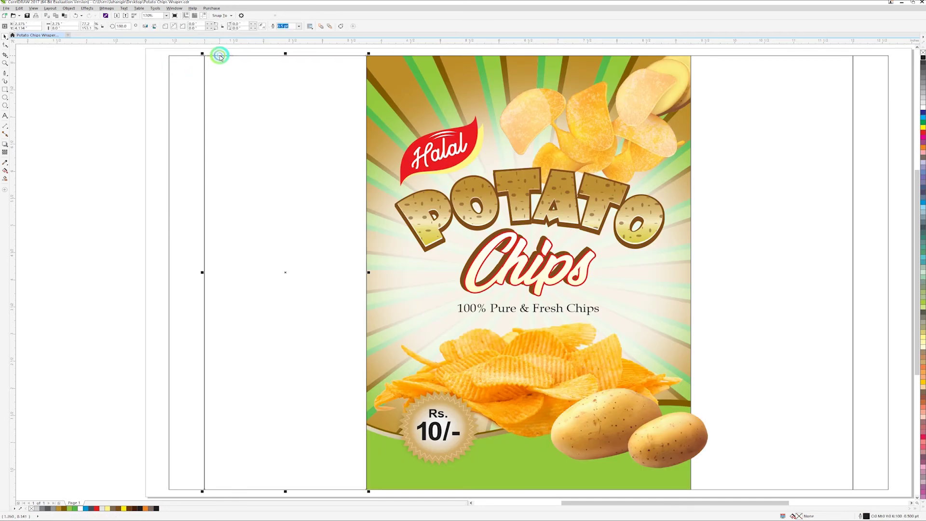
# Step: Turn the left rectangle into an empty PowerClip frame and paste the ray background inside
pyautogui.rightClick(219, 57)
pyautogui.moveTo(240, 66)
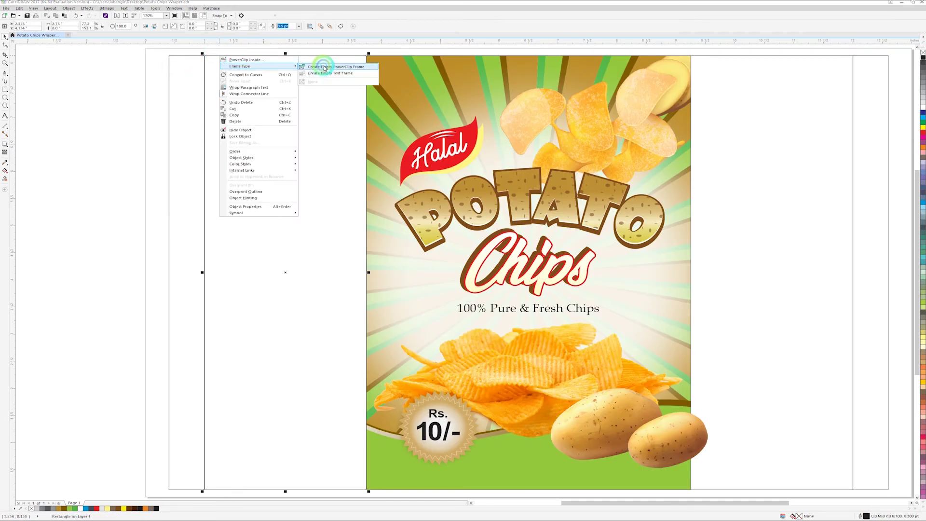
pyautogui.click(324, 68)
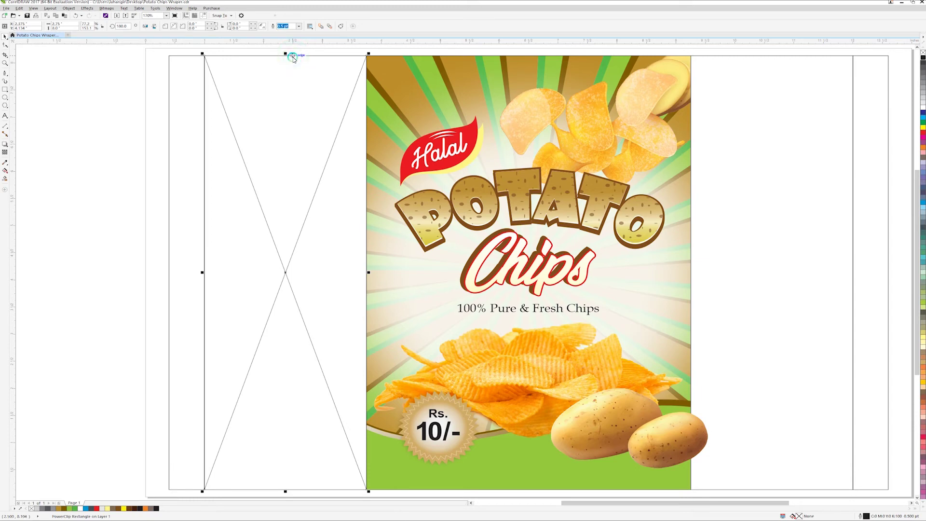
pyautogui.click(295, 57)
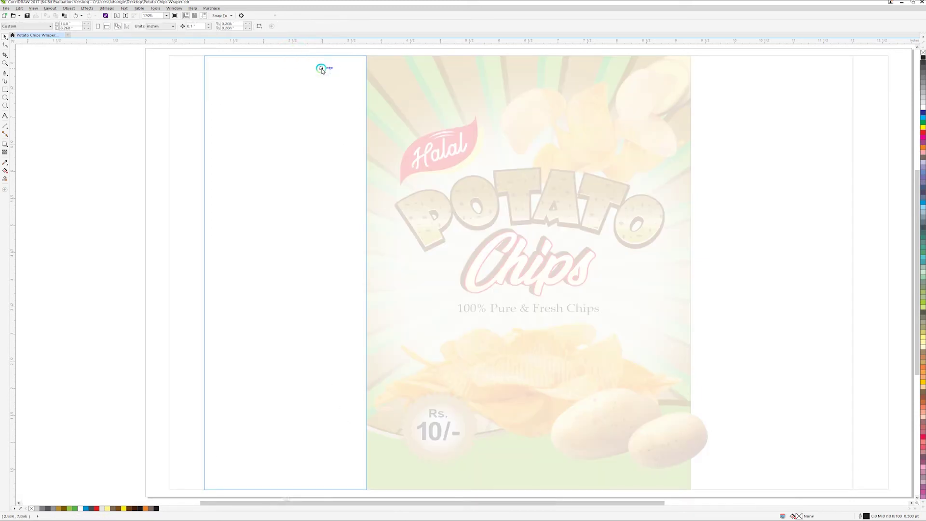
pyautogui.hotkey('ctrl', 'v')
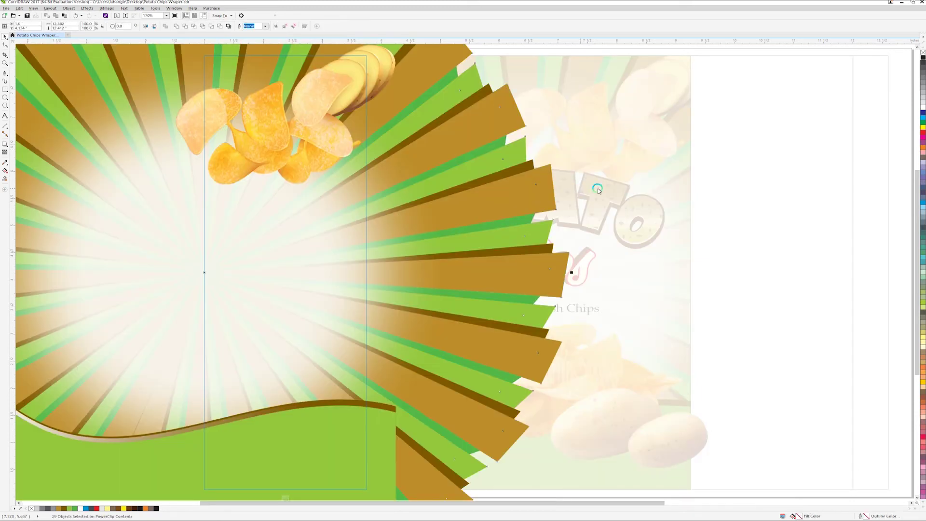
pyautogui.press('F4')
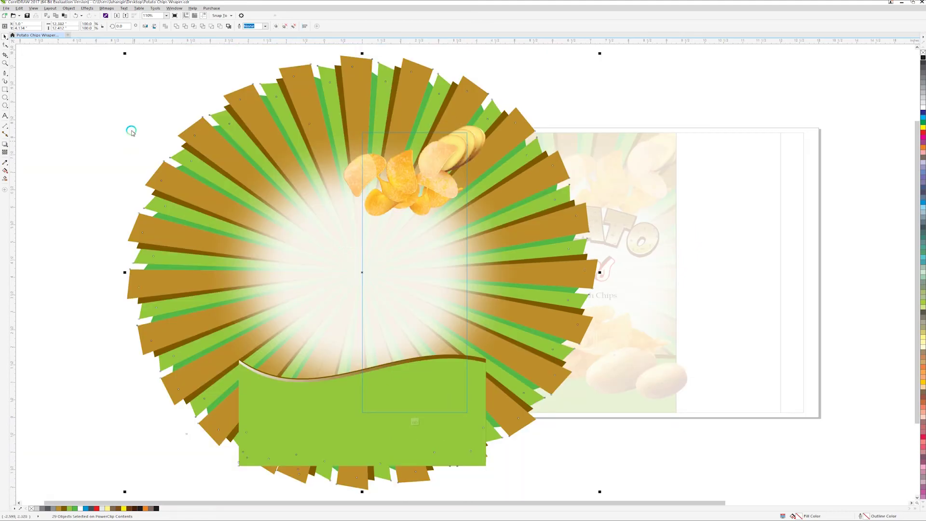
# Step: Scale the ray background to 76%, reposition it, and lower the green wave
pyautogui.moveTo(125, 494); pyautogui.dragTo(242, 470)
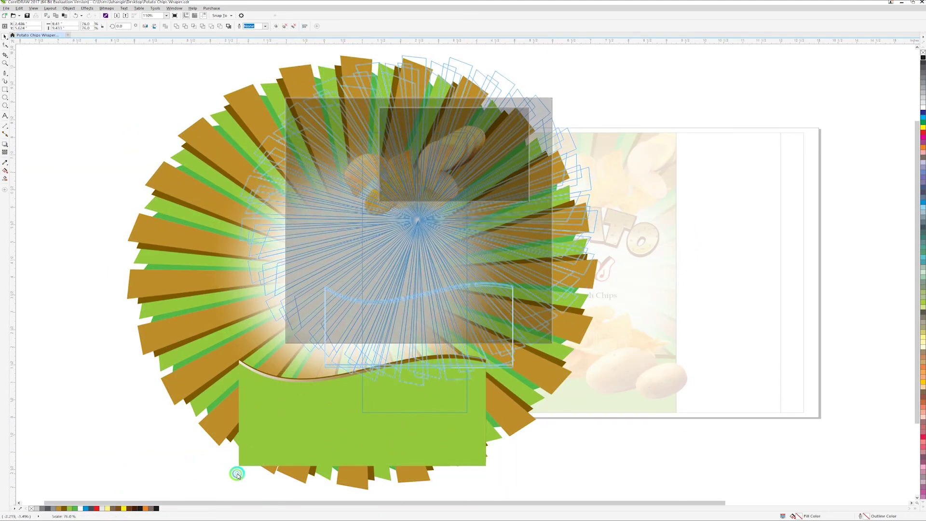
pyautogui.moveTo(242, 470); pyautogui.dragTo(238, 471)
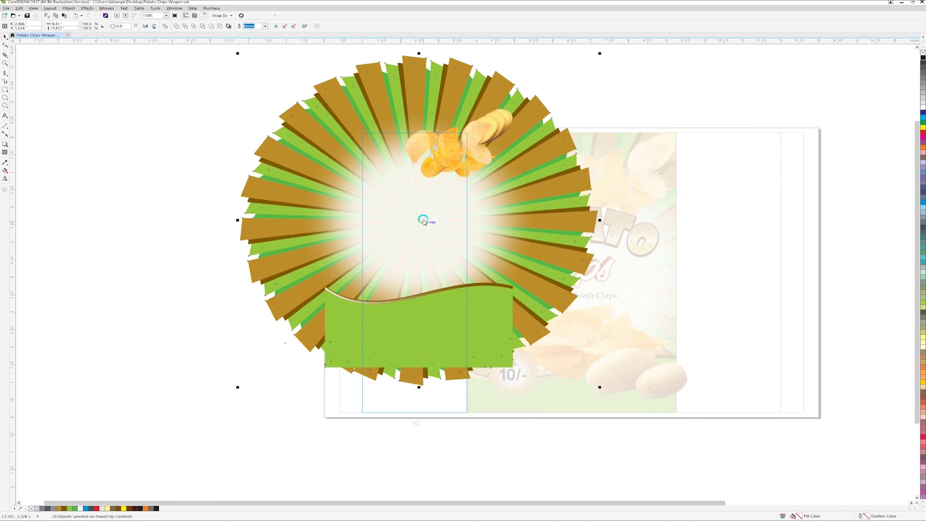
pyautogui.moveTo(419, 220); pyautogui.dragTo(416, 256)
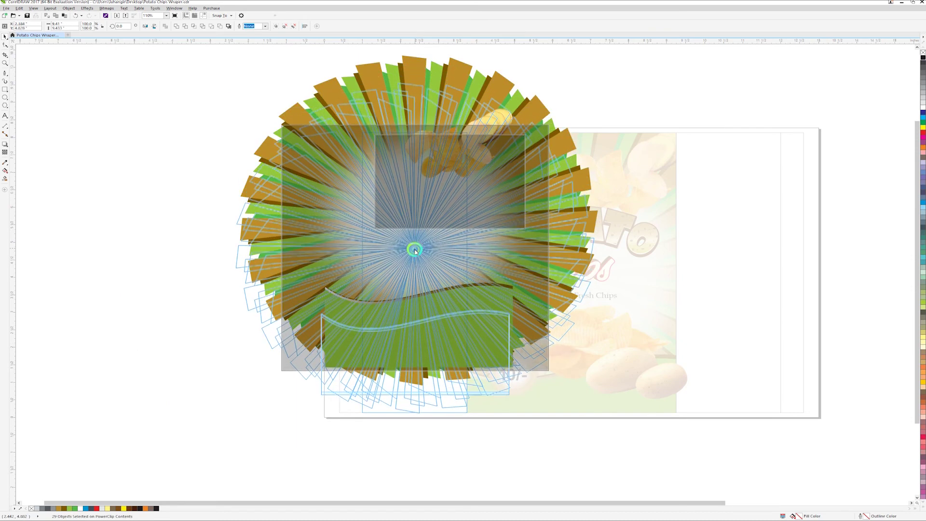
pyautogui.moveTo(415, 256); pyautogui.dragTo(413, 265)
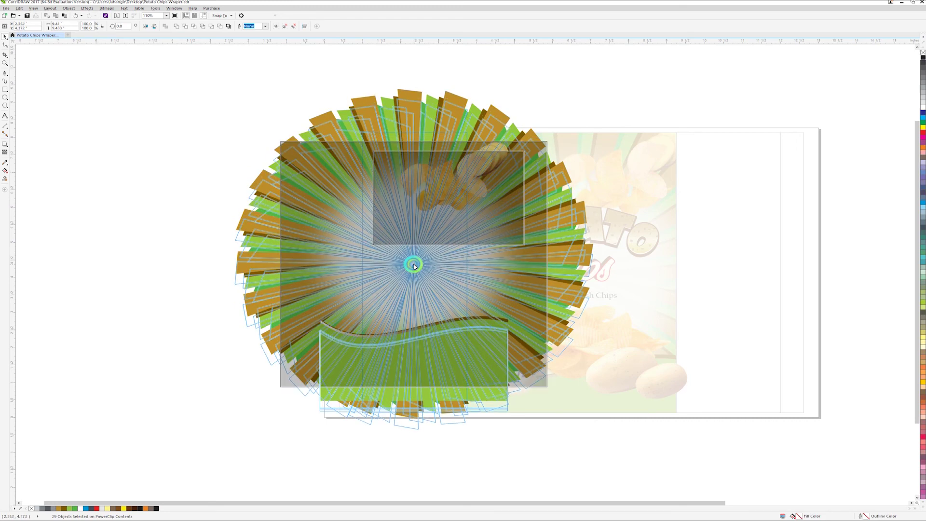
pyautogui.moveTo(413, 266); pyautogui.dragTo(408, 264)
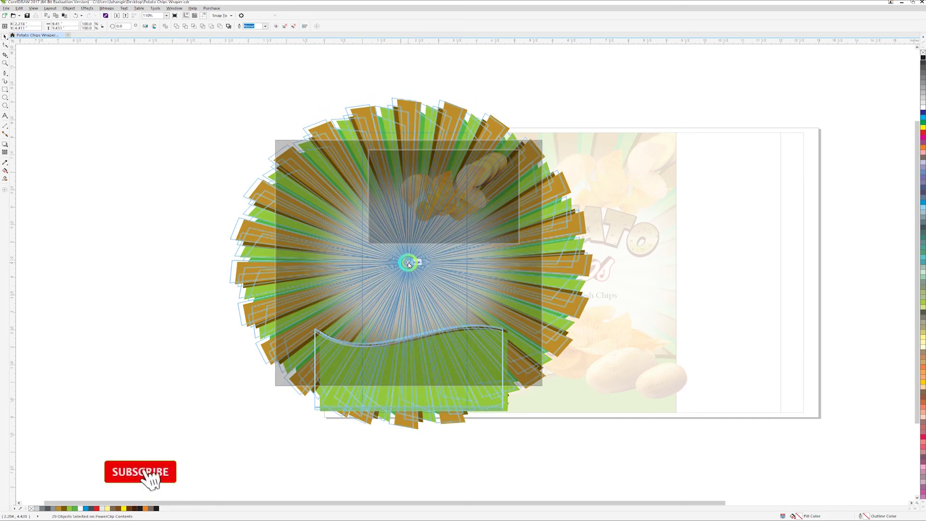
pyautogui.click(147, 224)
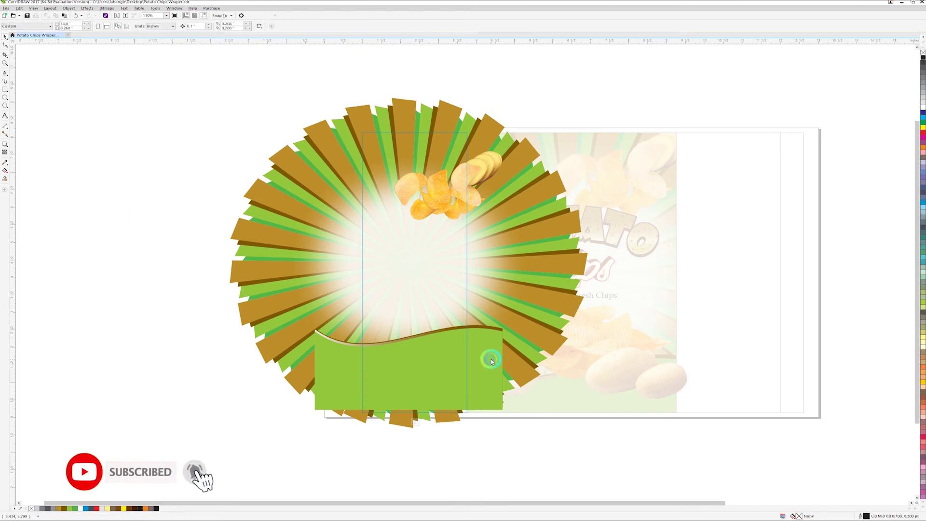
pyautogui.moveTo(543, 459); pyautogui.dragTo(545, 458)
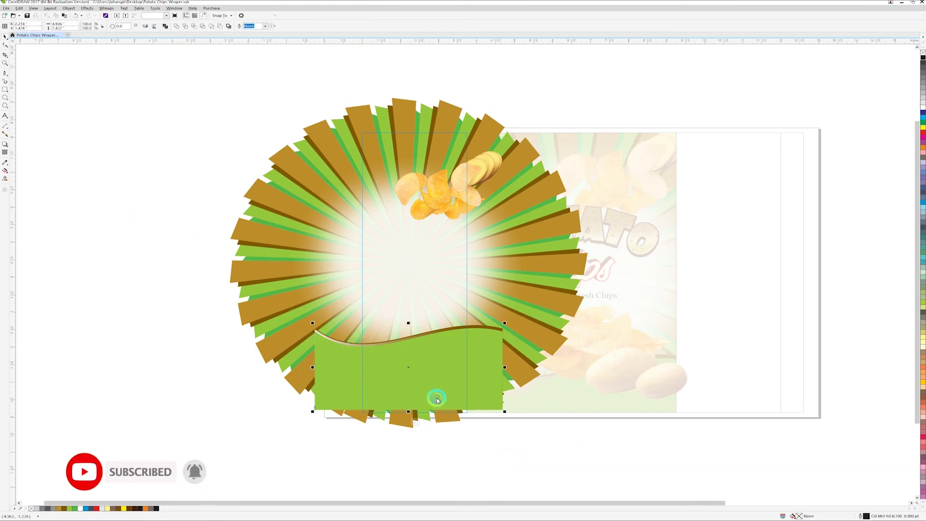
pyautogui.moveTo(432, 360); pyautogui.dragTo(434, 376)
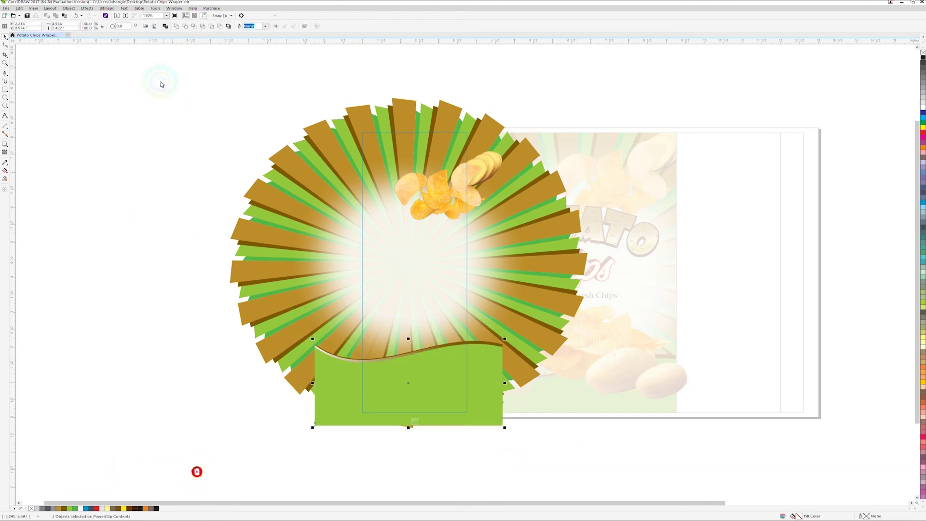
# Step: Flip and lower the green wave, then move and shrink the chips image
pyautogui.click(145, 26)
pyautogui.moveTo(378, 365); pyautogui.dragTo(379, 367)
pyautogui.moveTo(498, 160)
pyautogui.mouseDown()
pyautogui.moveTo(485, 147)
pyautogui.moveTo(448, 147)
pyautogui.mouseUp()
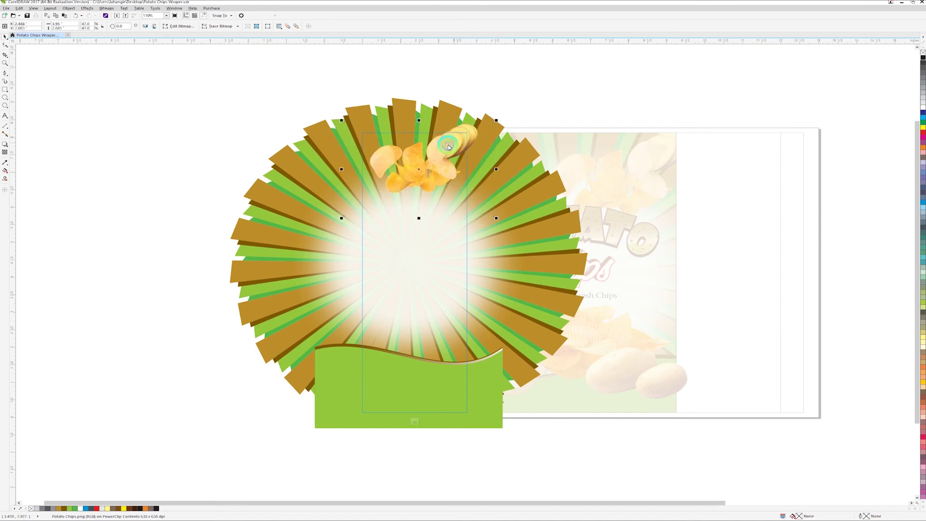
pyautogui.moveTo(342, 119); pyautogui.dragTo(348, 126)
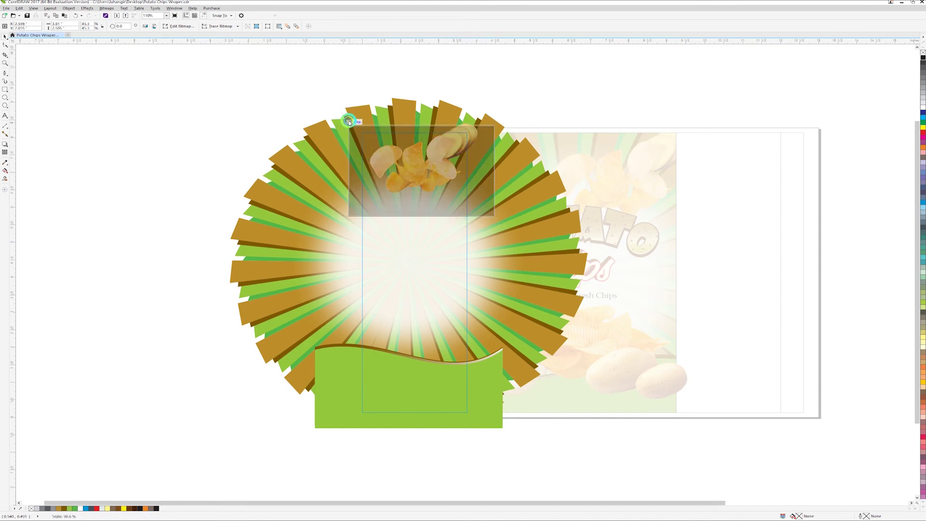
pyautogui.moveTo(393, 160); pyautogui.dragTo(396, 168)
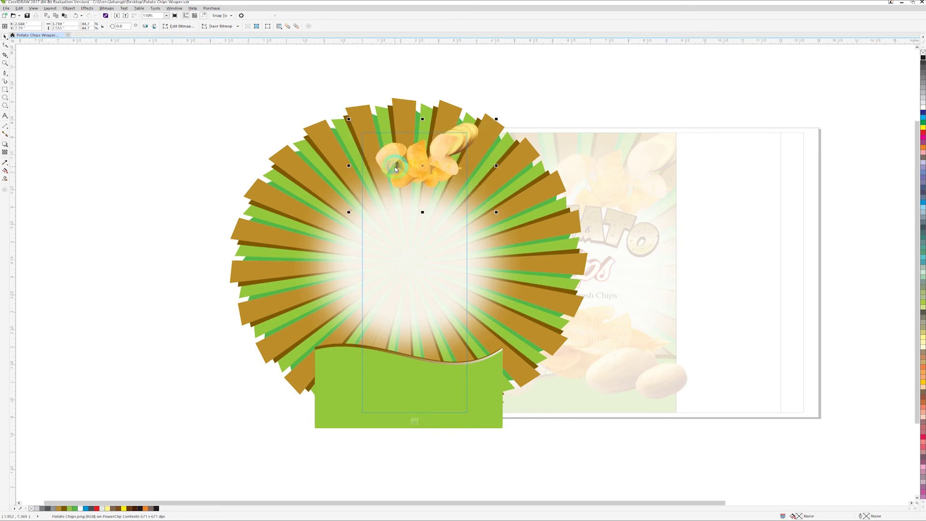
# Step: Enlarge the white radial glow image and finish editing the PowerClip
pyautogui.click(398, 250)
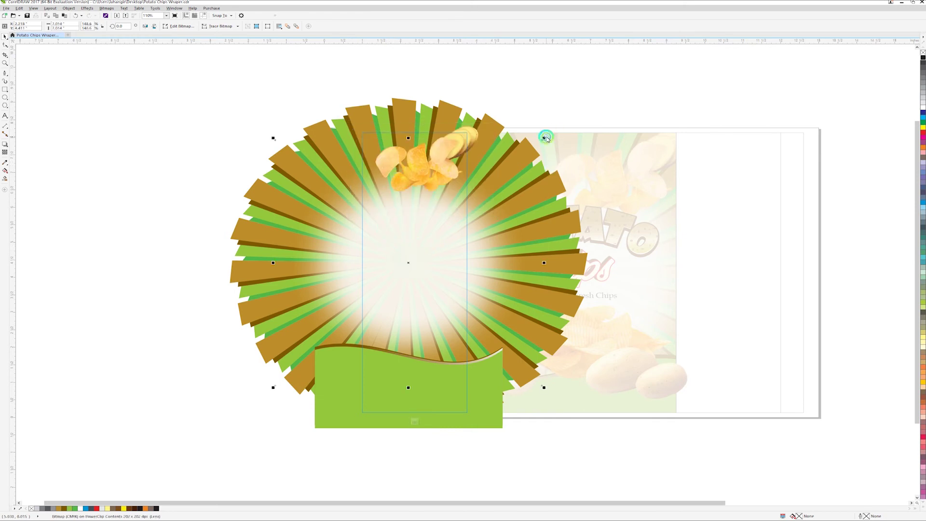
pyautogui.moveTo(545, 137); pyautogui.dragTo(587, 98)
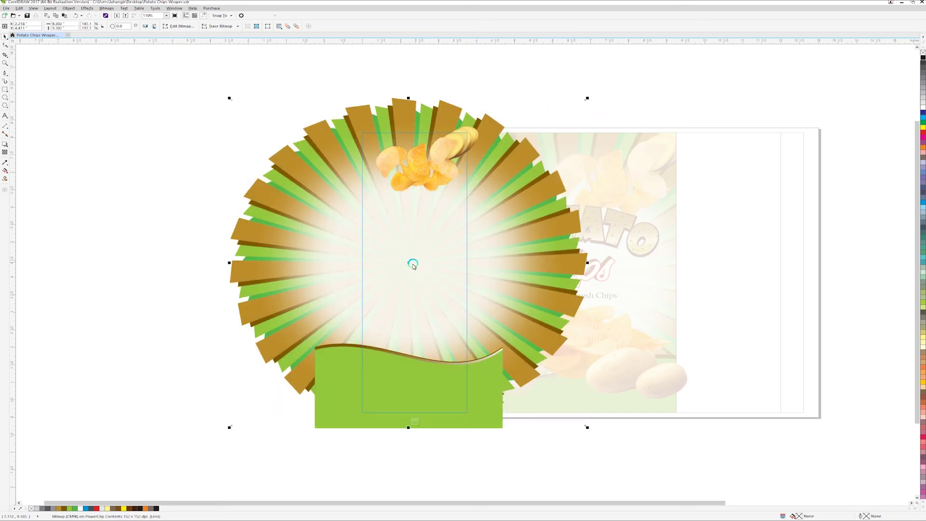
pyautogui.click(124, 157)
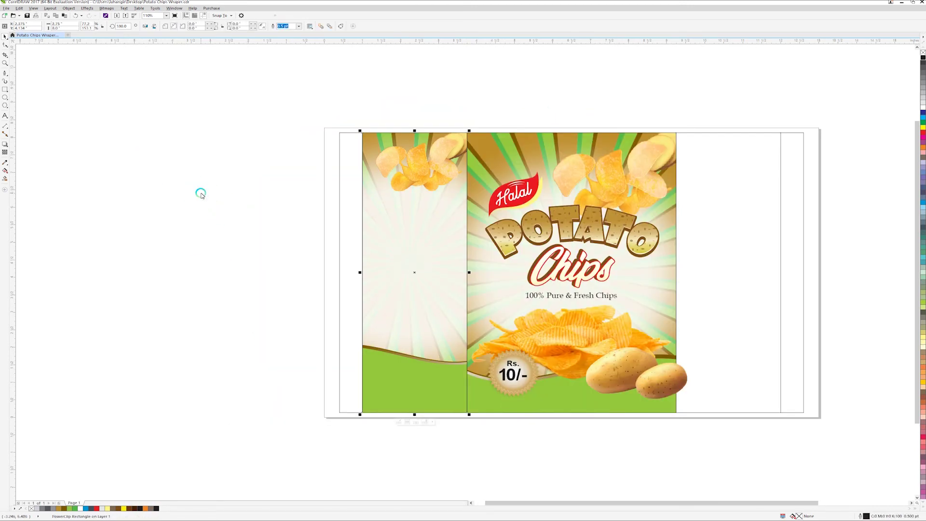
# Step: Copy the Halal POTATO Chips title group onto the side panel and scale it down
pyautogui.click(236, 192)
pyautogui.click(427, 151)
pyautogui.click(523, 192)
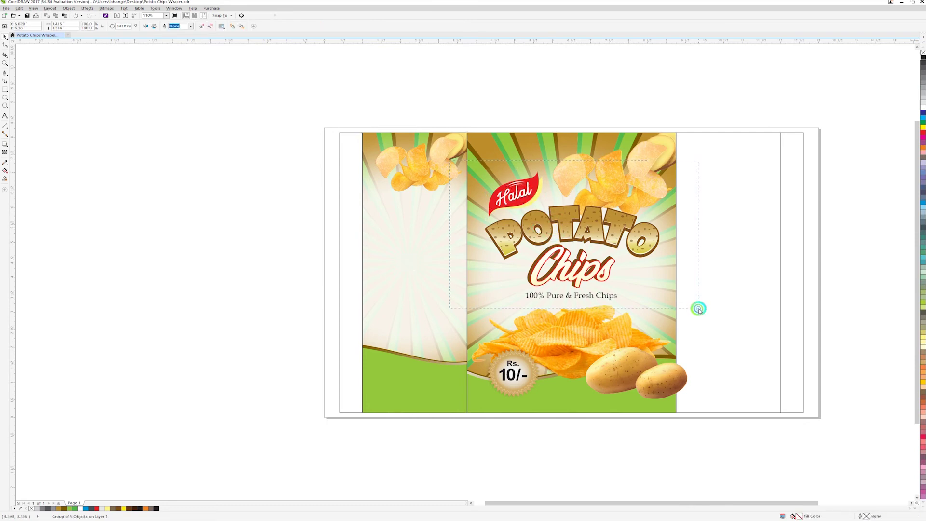
pyautogui.moveTo(450, 161); pyautogui.dragTo(704, 313)
pyautogui.moveTo(593, 230); pyautogui.dragTo(418, 230)
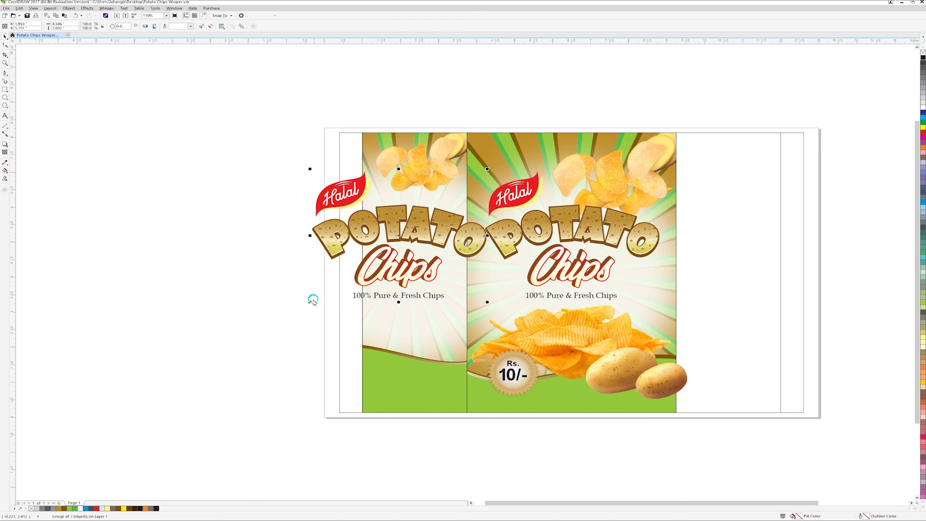
pyautogui.click(399, 341)
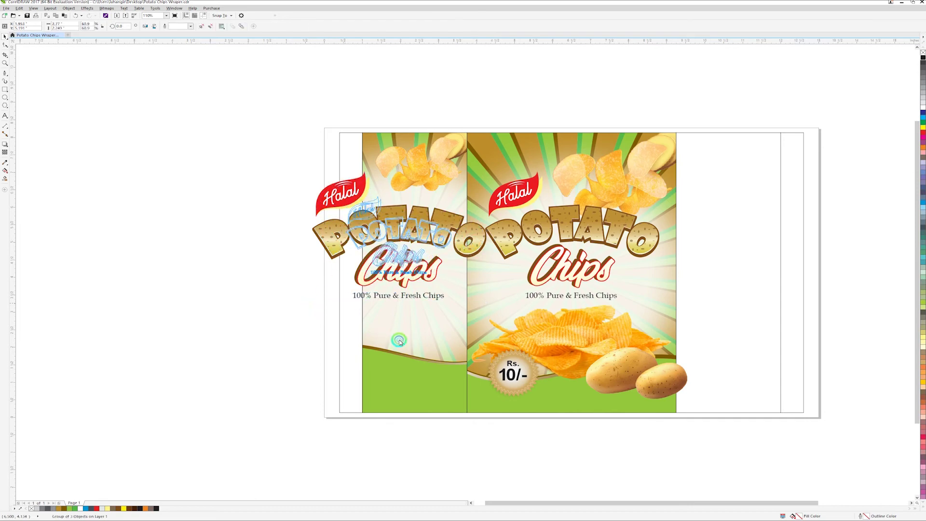
pyautogui.click(399, 342)
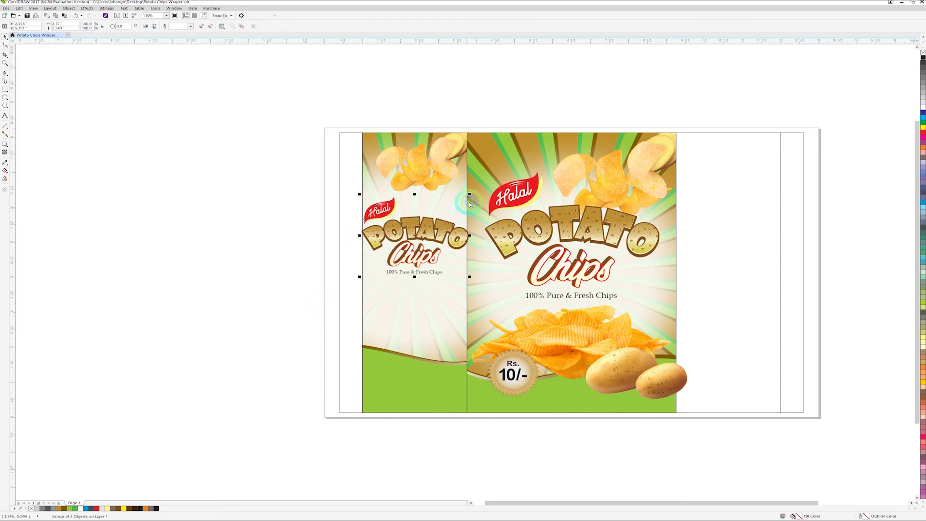
pyautogui.moveTo(470, 195)
pyautogui.mouseDown()
pyautogui.moveTo(433, 193)
pyautogui.moveTo(425, 233)
pyautogui.moveTo(410, 195)
pyautogui.mouseUp()
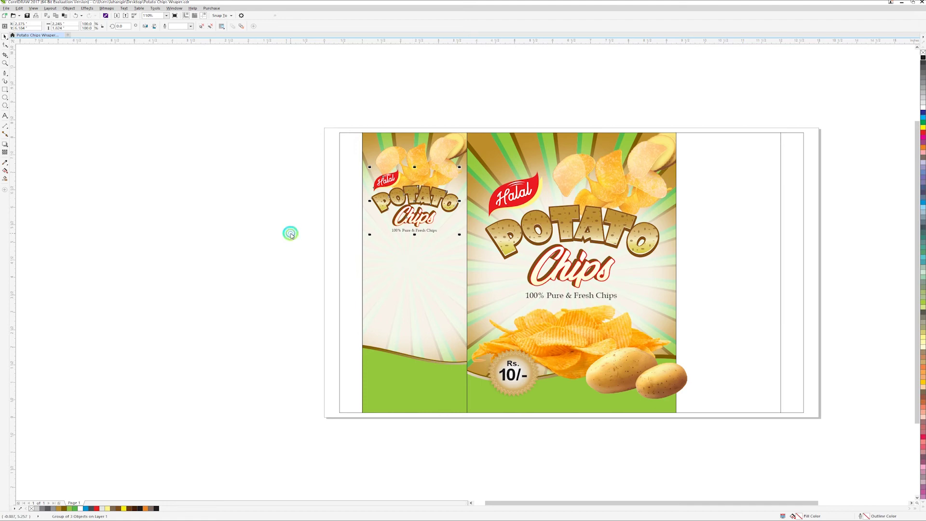
pyautogui.click(399, 370)
# Step: Delete the green wave and white glow from the side panel clip and draw a rectangle over its lower half
pyautogui.doubleClick(413, 372)
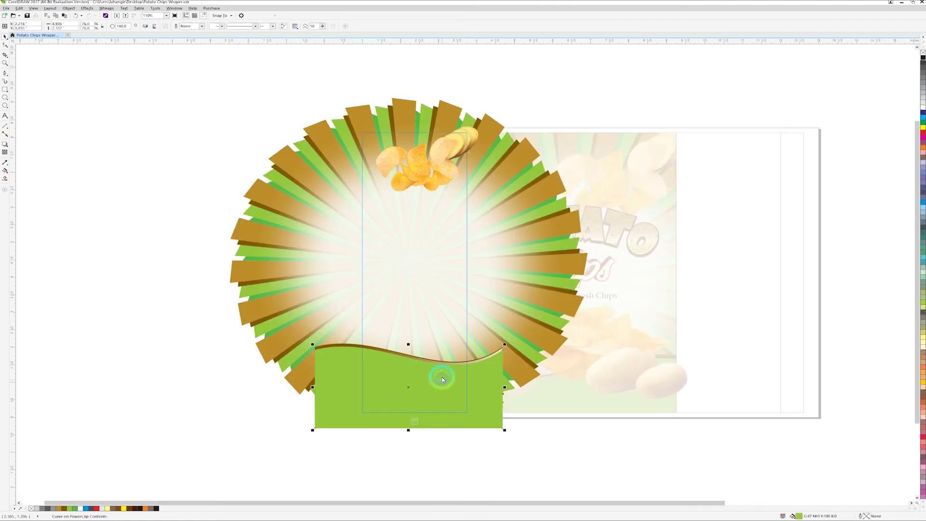
pyautogui.click(443, 383)
pyautogui.click(470, 318)
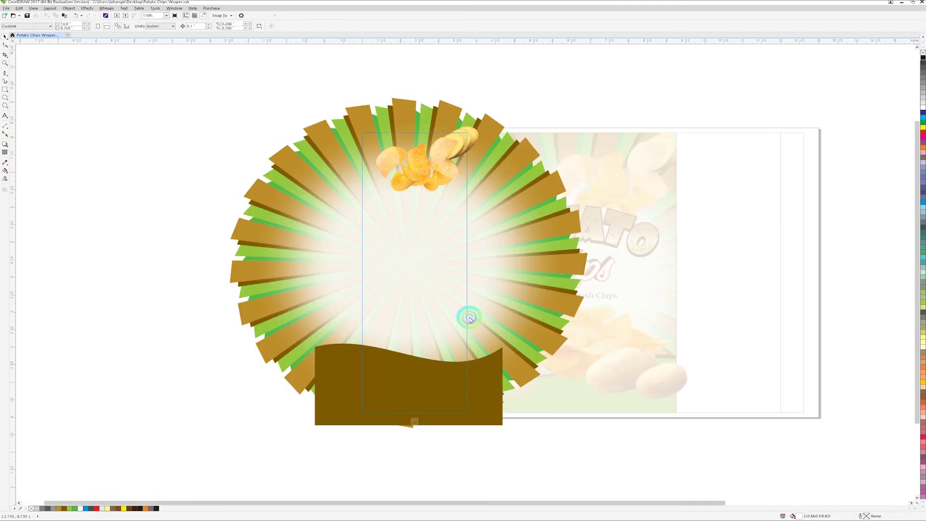
pyautogui.click(429, 279)
pyautogui.click(413, 239)
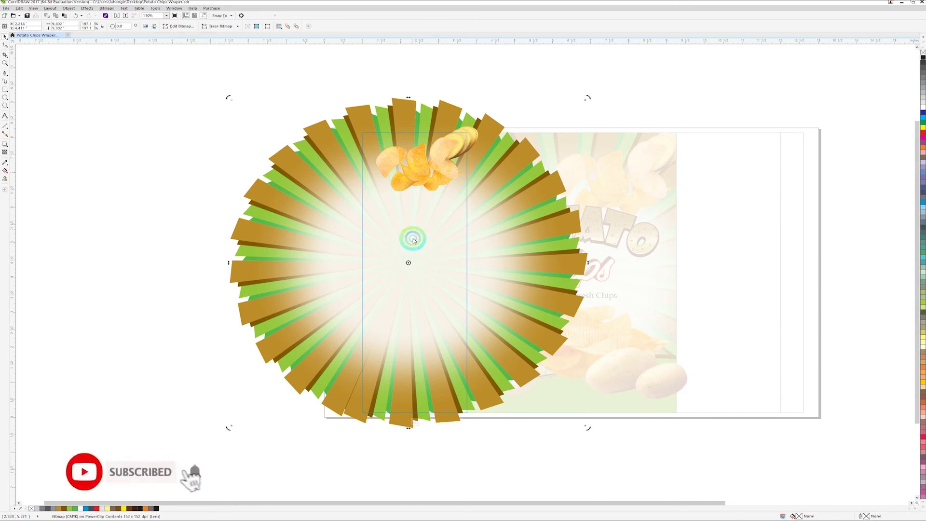
pyautogui.click(411, 256)
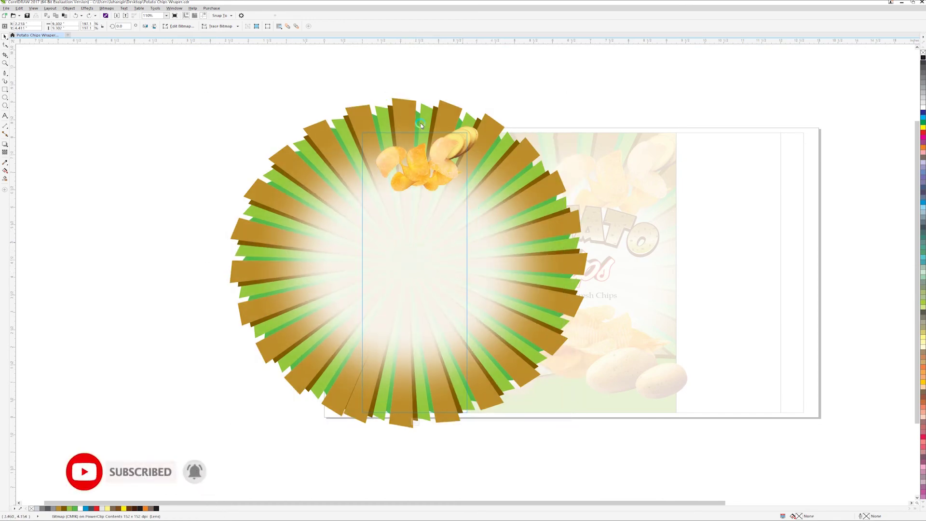
pyautogui.press('Delete')
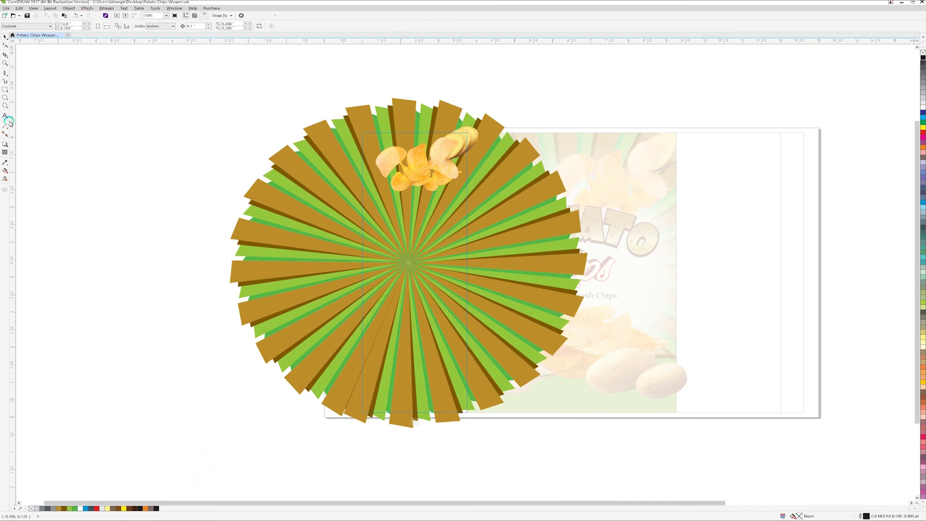
pyautogui.moveTo(338, 454)
pyautogui.mouseDown()
pyautogui.moveTo(486, 258)
pyautogui.moveTo(483, 229)
pyautogui.mouseUp()
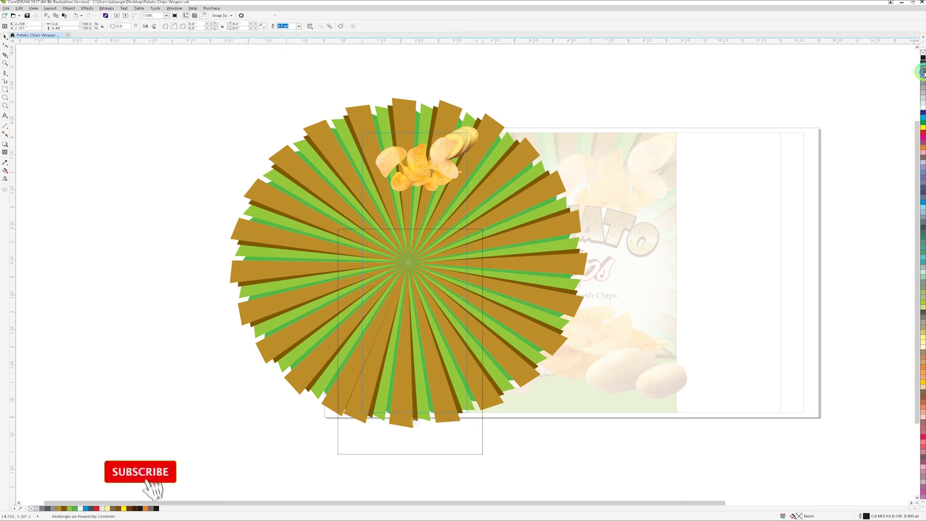
# Step: Fill the new rectangle white and give it a linear transparency fade
pyautogui.click(923, 104)
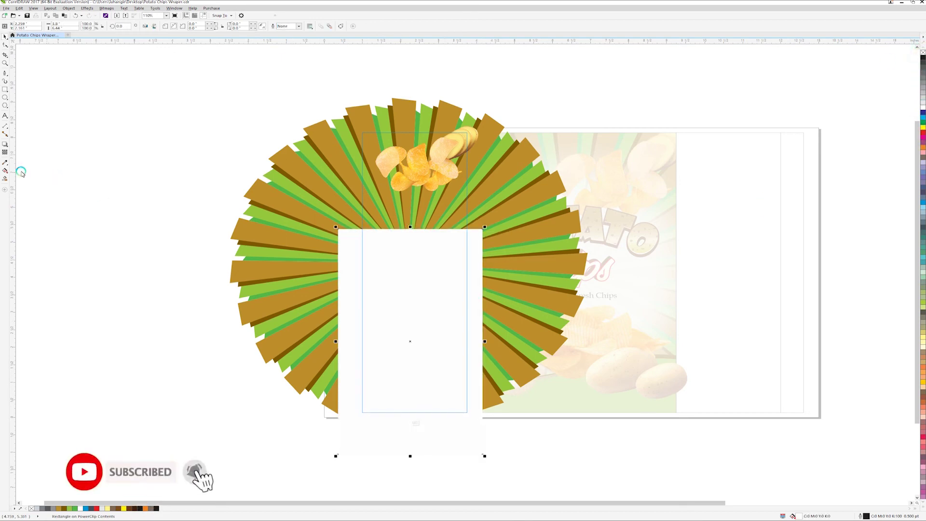
pyautogui.click(5, 152)
pyautogui.click(416, 383)
pyautogui.moveTo(407, 382); pyautogui.dragTo(407, 237)
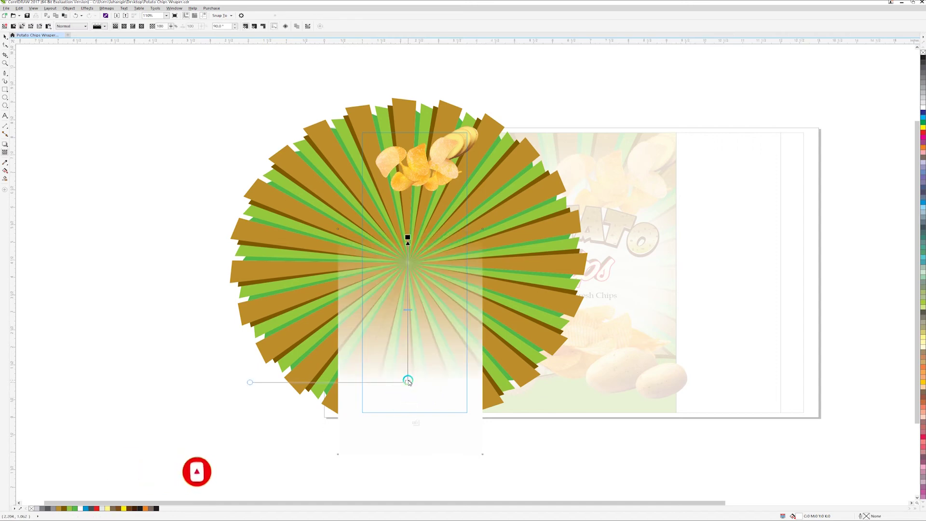
pyautogui.moveTo(408, 384); pyautogui.dragTo(409, 341)
pyautogui.moveTo(407, 302); pyautogui.dragTo(407, 310)
pyautogui.press('space')
pyautogui.press('space')
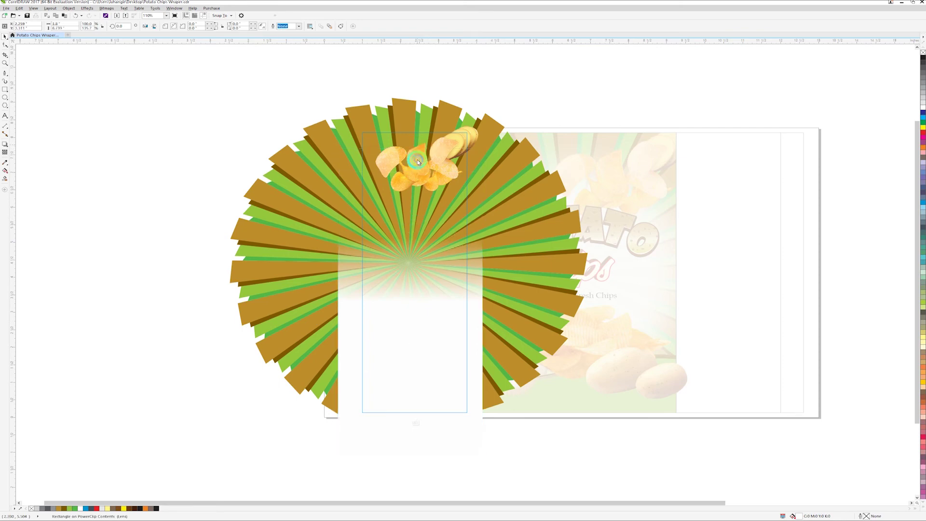
# Step: Redo the fade so the starburst blends into white at the bottom, then finish the PowerClip
pyautogui.moveTo(407, 245); pyautogui.dragTo(408, 160)
pyautogui.moveTo(408, 246); pyautogui.dragTo(406, 377)
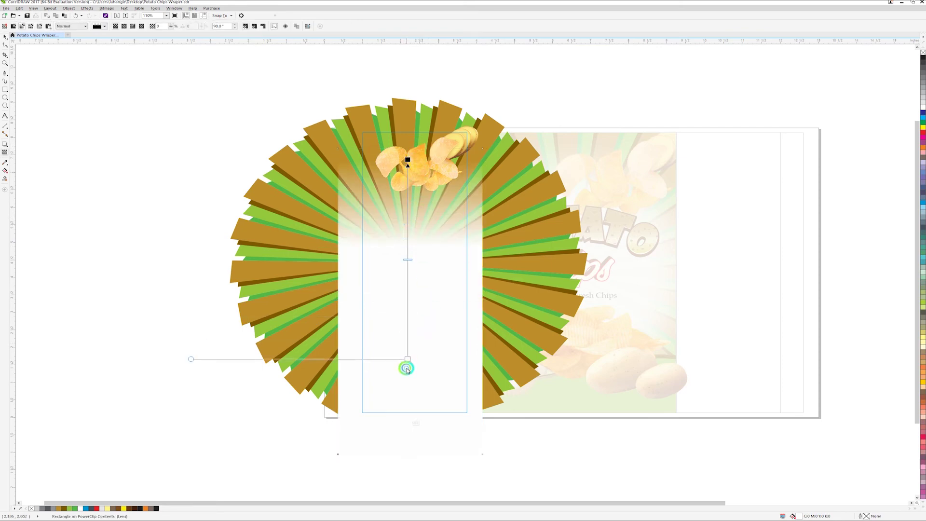
pyautogui.press('space')
pyautogui.click(222, 233)
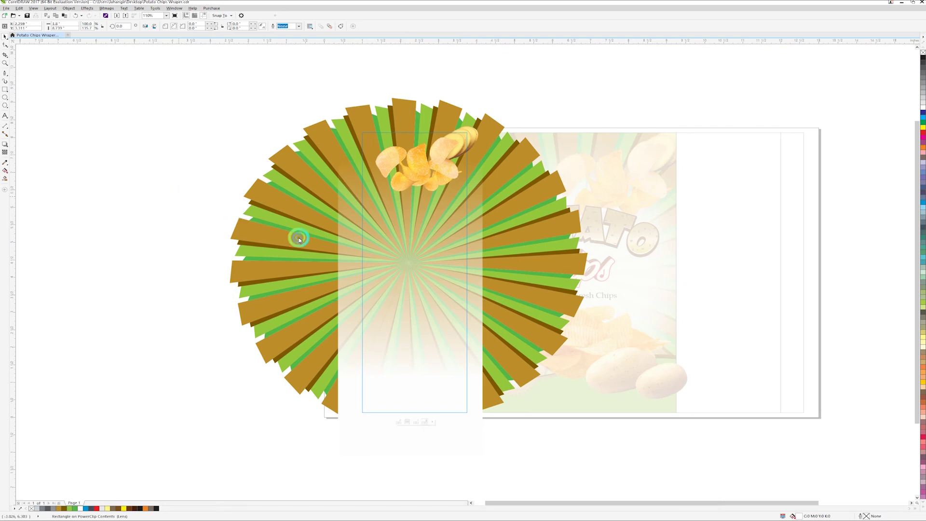
pyautogui.click(265, 269)
pyautogui.click(246, 283)
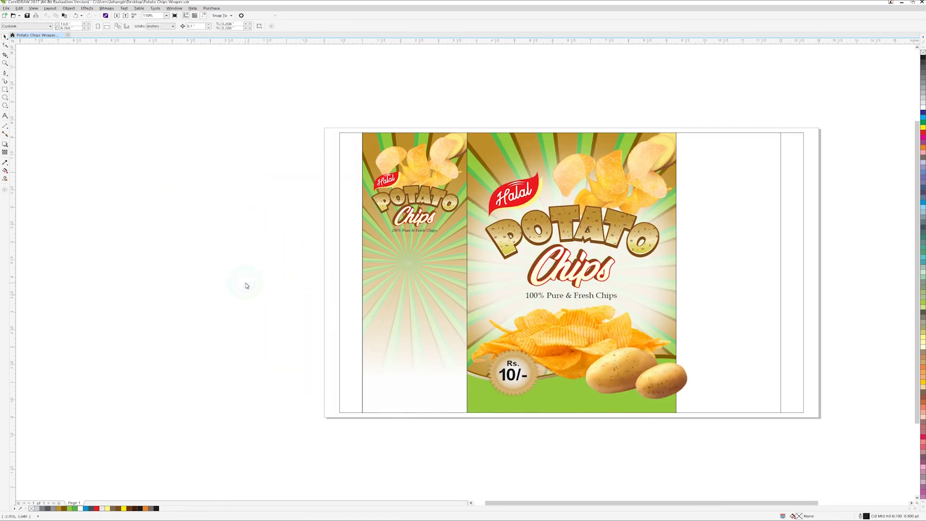
# Step: Copy the Rs. 10/- price tag and the two potatoes onto the side panel
pyautogui.click(571, 350)
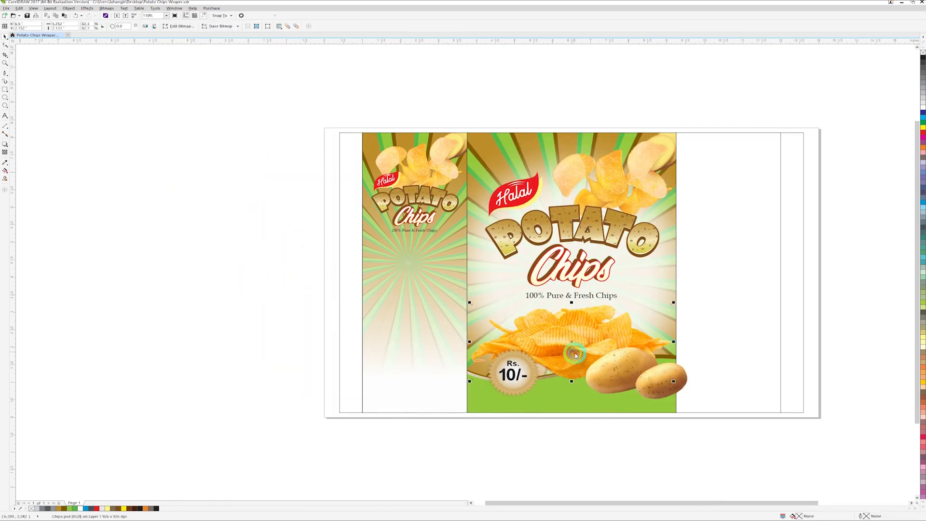
pyautogui.click(514, 378)
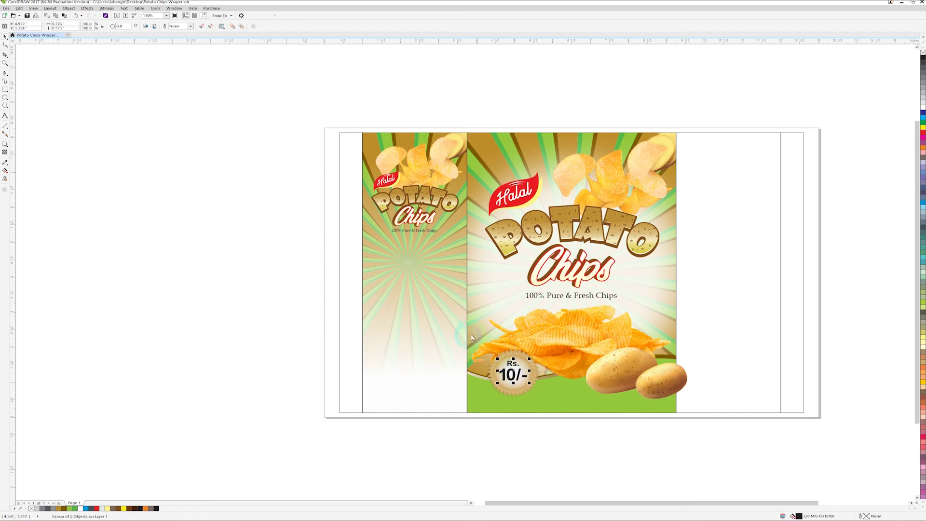
pyautogui.moveTo(521, 376); pyautogui.dragTo(404, 366)
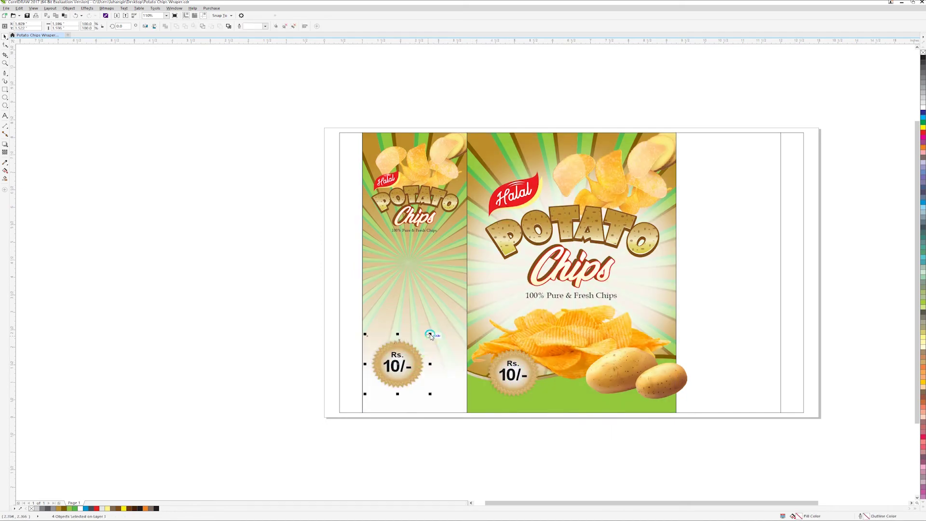
pyautogui.moveTo(672, 392); pyautogui.dragTo(400, 374)
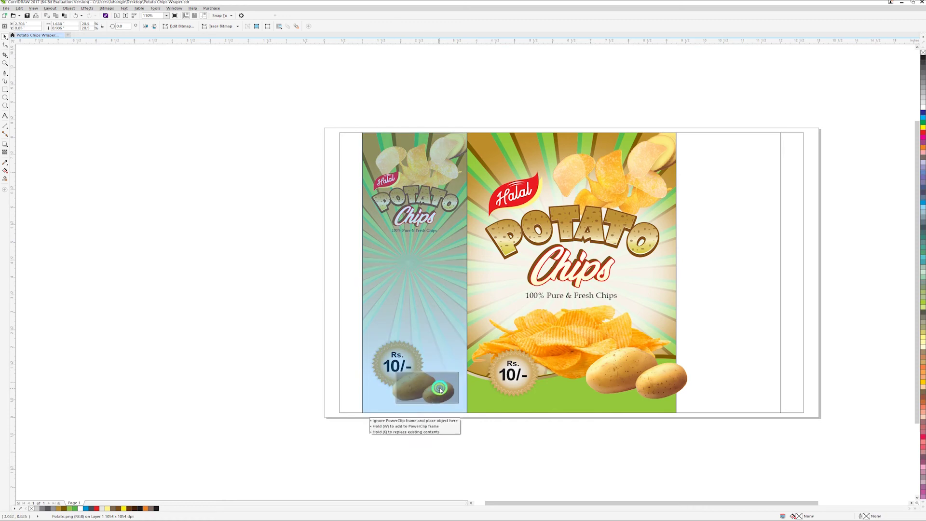
# Step: Shrink and group the copied price tag and potatoes, placing them at the side panel bottom
pyautogui.moveTo(265, 297); pyautogui.dragTo(442, 393)
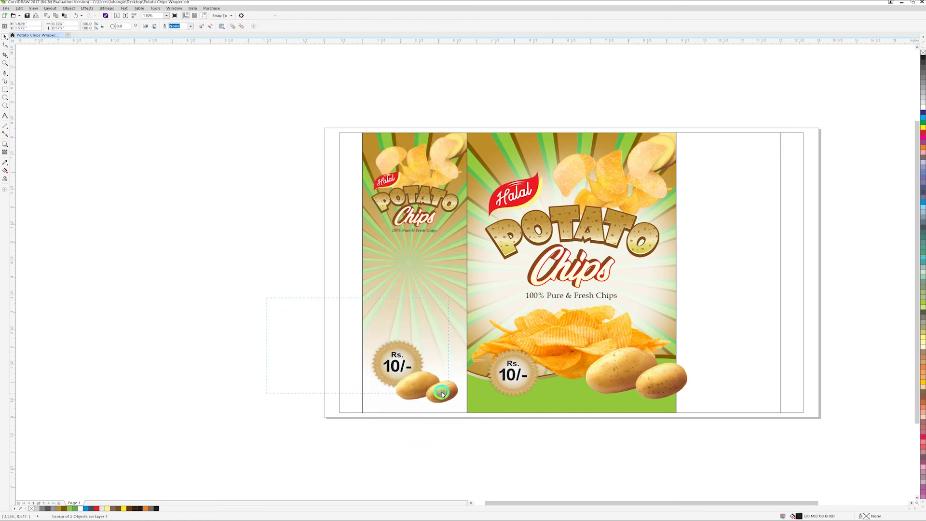
pyautogui.moveTo(430, 336); pyautogui.dragTo(435, 362)
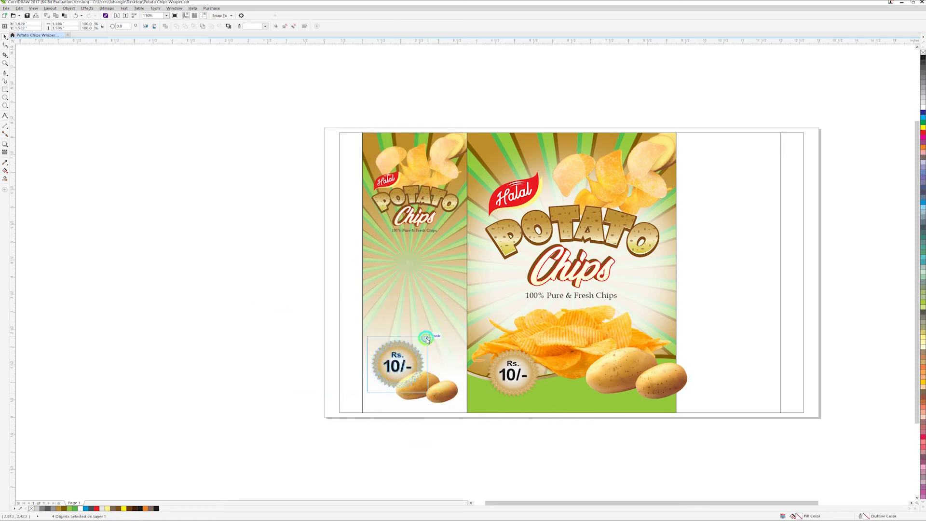
pyautogui.hotkey('ctrl', 'g')
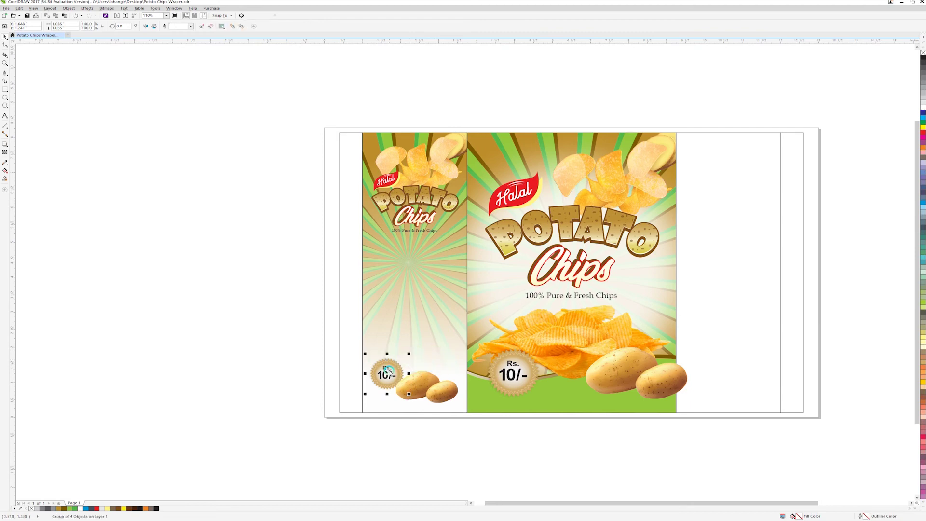
pyautogui.scroll(3, 368, 302)
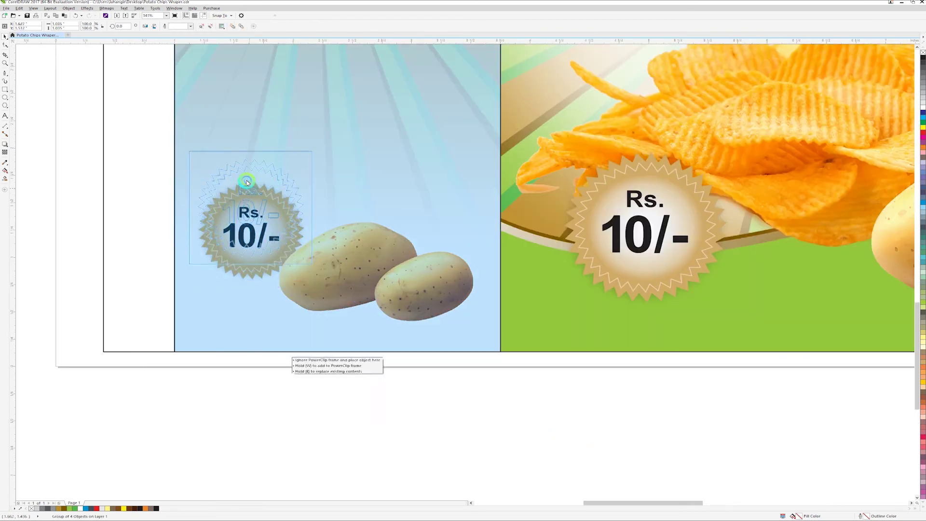
pyautogui.keyDown('ctrl'); pyautogui.click(372, 282); pyautogui.keyUp('ctrl')
pyautogui.moveTo(400, 269); pyautogui.dragTo(433, 301)
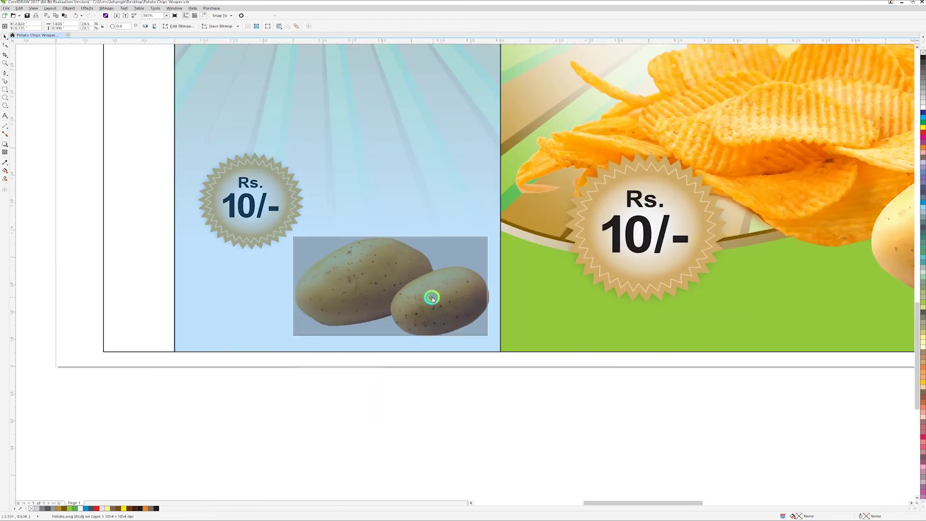
pyautogui.hotkey('shift', 'F4')
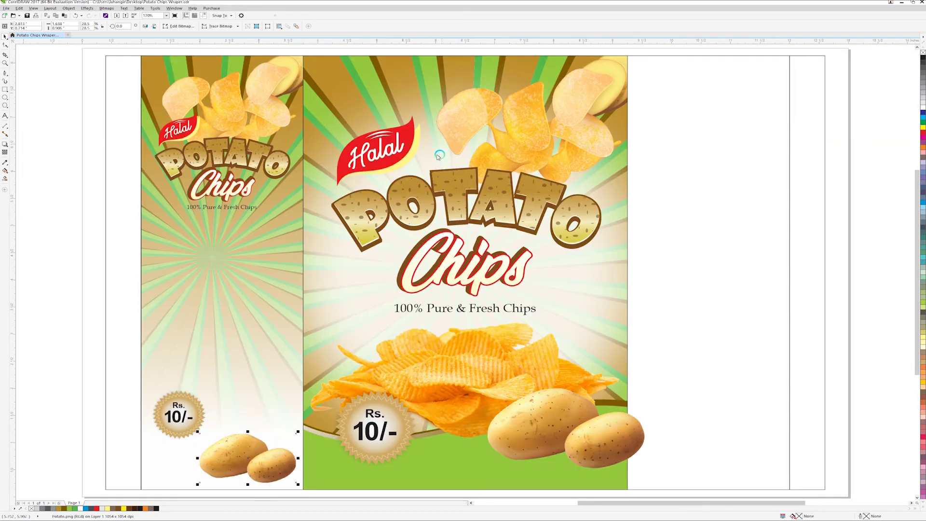
# Step: Enlarge the side-panel title group and the chips image at the panel top
pyautogui.moveTo(198, 155)
pyautogui.mouseDown()
pyautogui.moveTo(203, 214)
pyautogui.moveTo(184, 225)
pyautogui.moveTo(147, 200)
pyautogui.mouseUp()
pyautogui.click(195, 170)
pyautogui.click(229, 105)
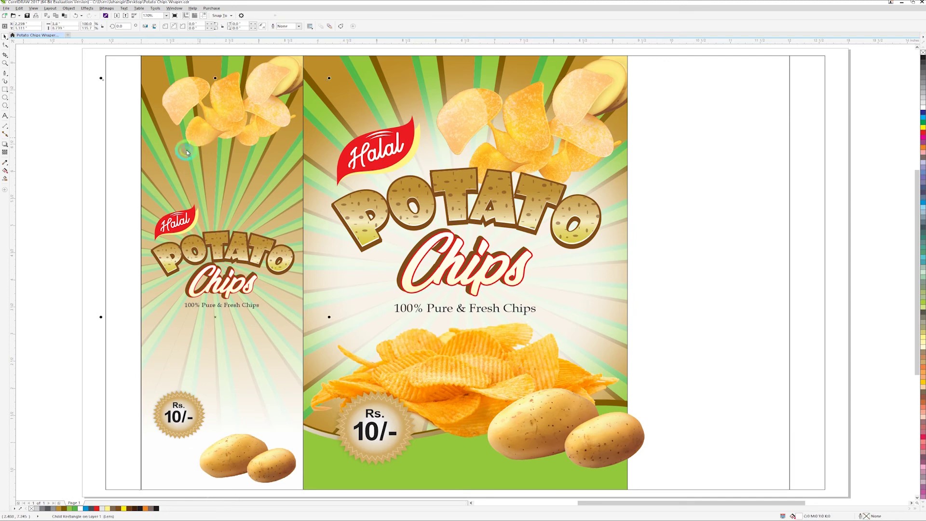
pyautogui.click(276, 73)
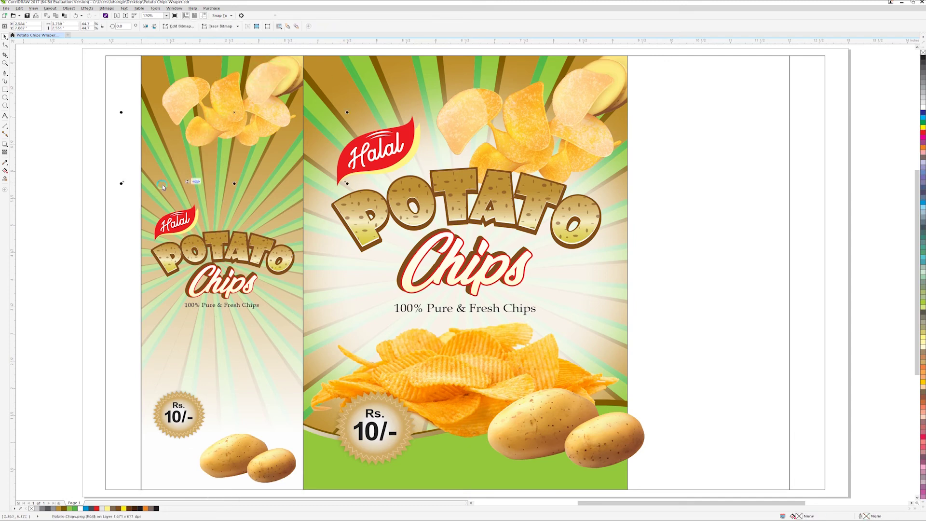
pyautogui.moveTo(122, 185); pyautogui.dragTo(45, 250)
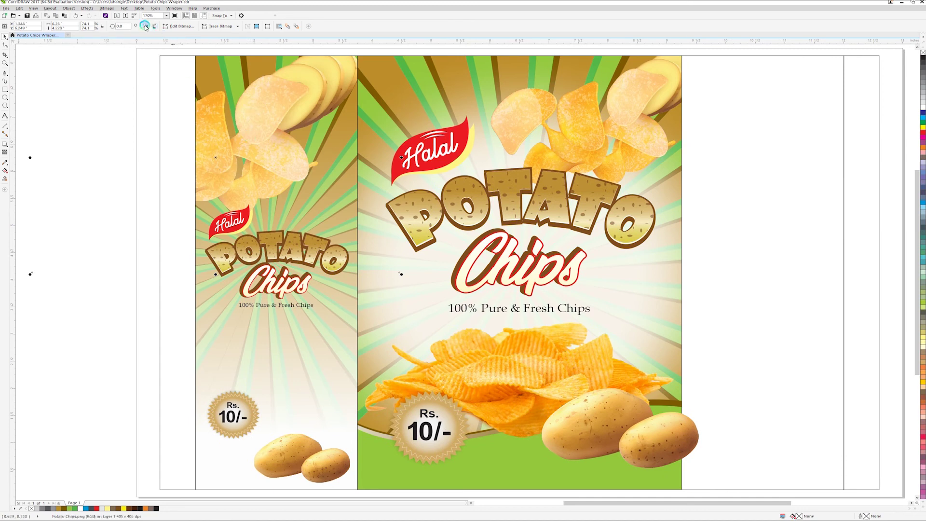
# Step: Mirror the chips image and position a chips copy in the lower area
pyautogui.click(287, 176)
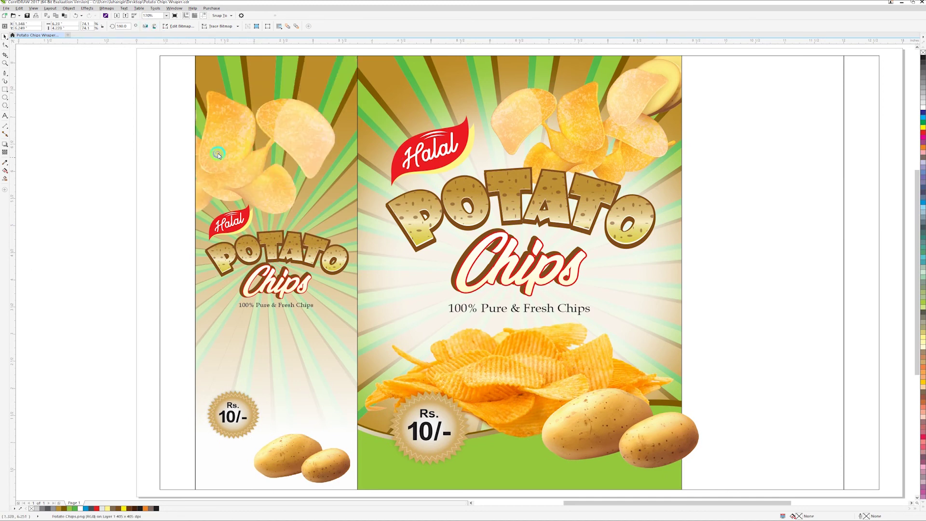
pyautogui.moveTo(218, 155)
pyautogui.mouseDown()
pyautogui.moveTo(236, 140)
pyautogui.moveTo(209, 407)
pyautogui.mouseUp()
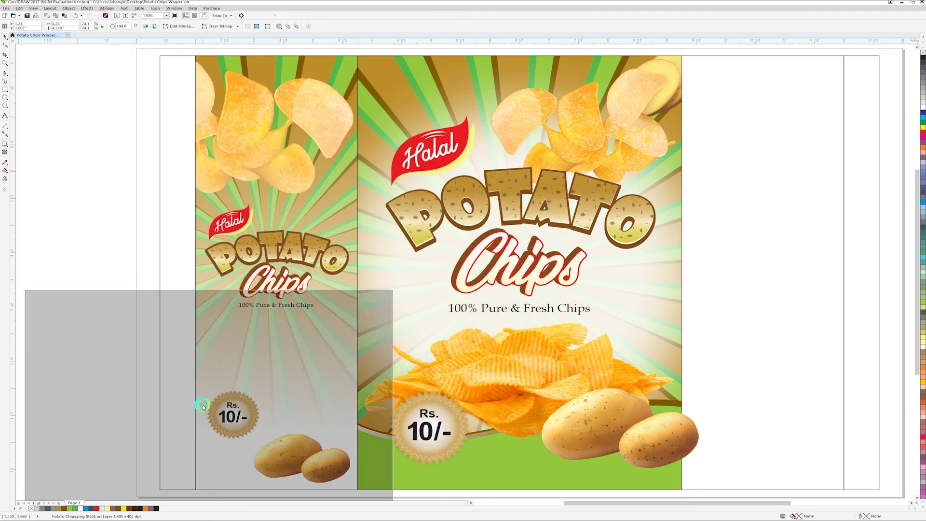
pyautogui.click(142, 28)
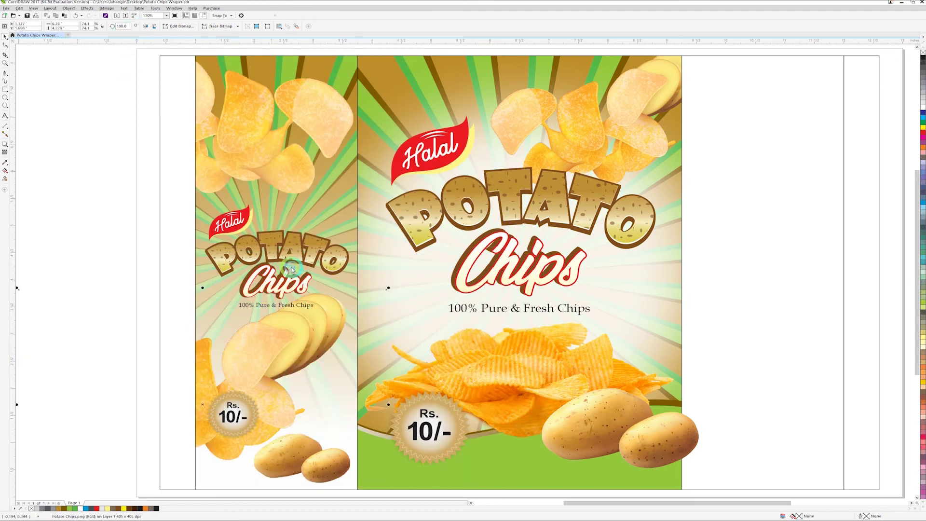
pyautogui.moveTo(269, 357); pyautogui.dragTo(284, 368)
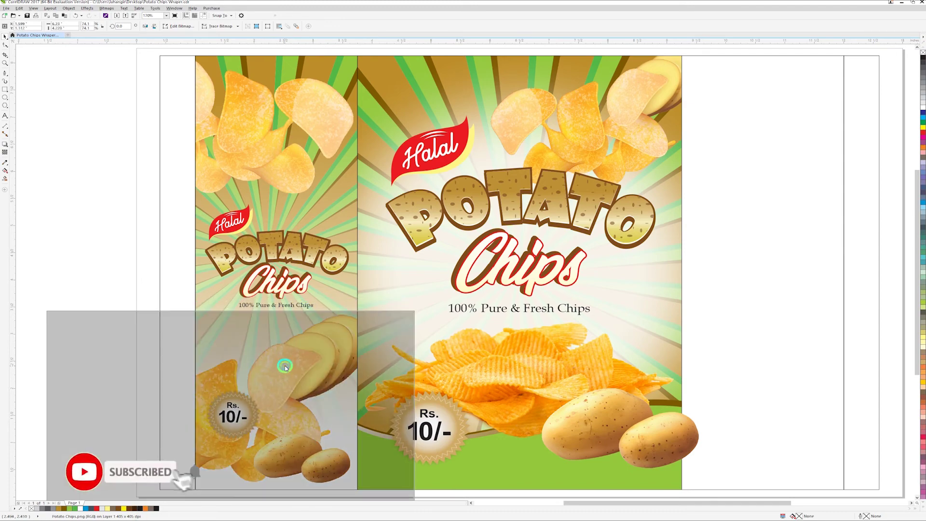
pyautogui.moveTo(284, 368); pyautogui.dragTo(296, 350)
# Step: Reposition the POTATO Chips title to sit mid-panel
pyautogui.click(276, 238)
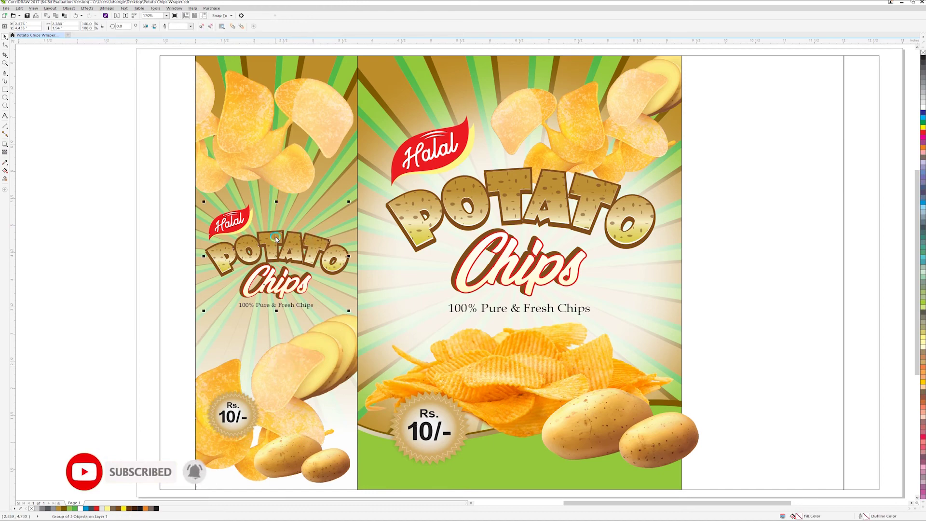
pyautogui.moveTo(277, 232); pyautogui.dragTo(344, 191)
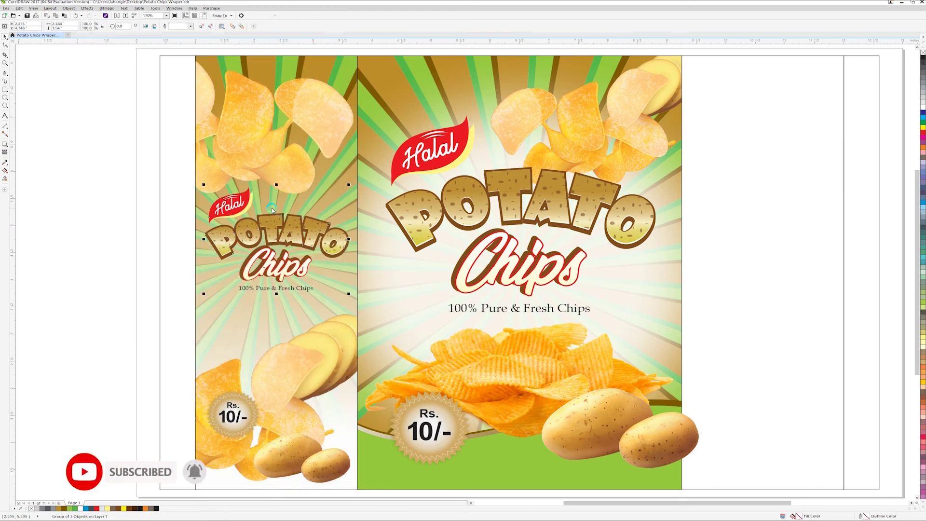
pyautogui.moveTo(273, 210); pyautogui.dragTo(274, 231)
pyautogui.click(130, 135)
pyautogui.click(780, 215)
pyautogui.click(722, 131)
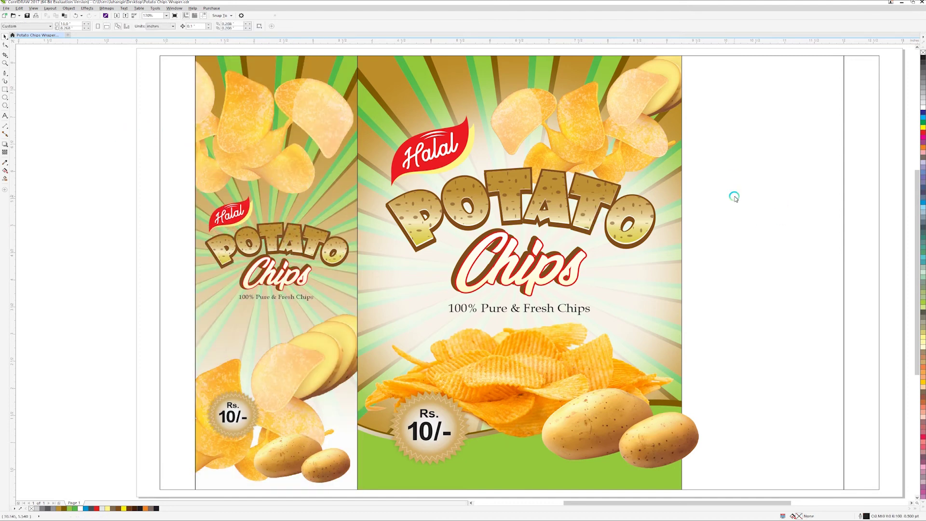
# Step: Drag a copy of the 100% Pure & Fresh Chips tagline to the panel bottom, then delete it
pyautogui.click(719, 57)
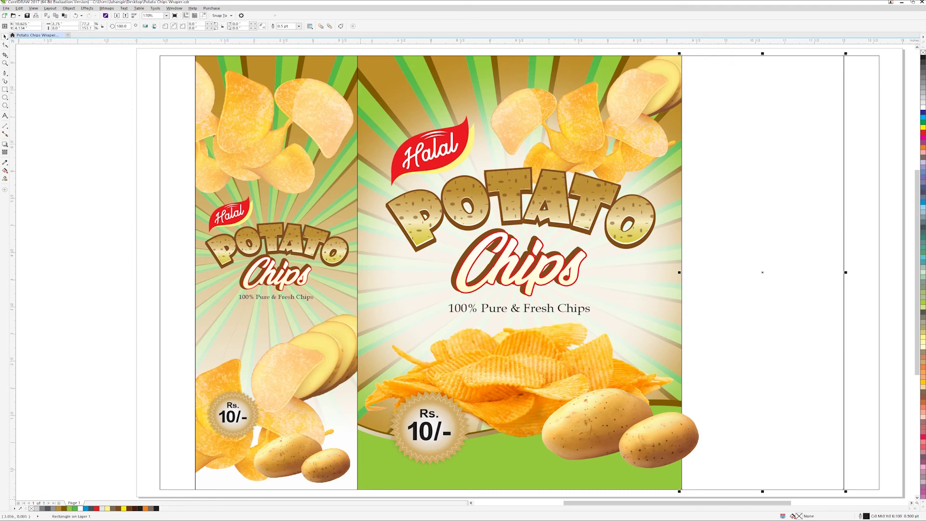
pyautogui.click(513, 309)
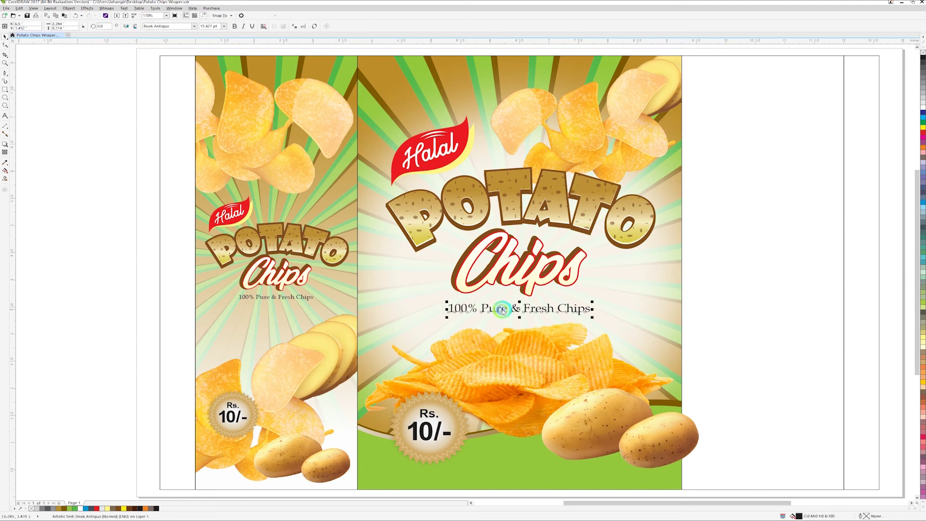
pyautogui.moveTo(448, 453); pyautogui.dragTo(478, 475)
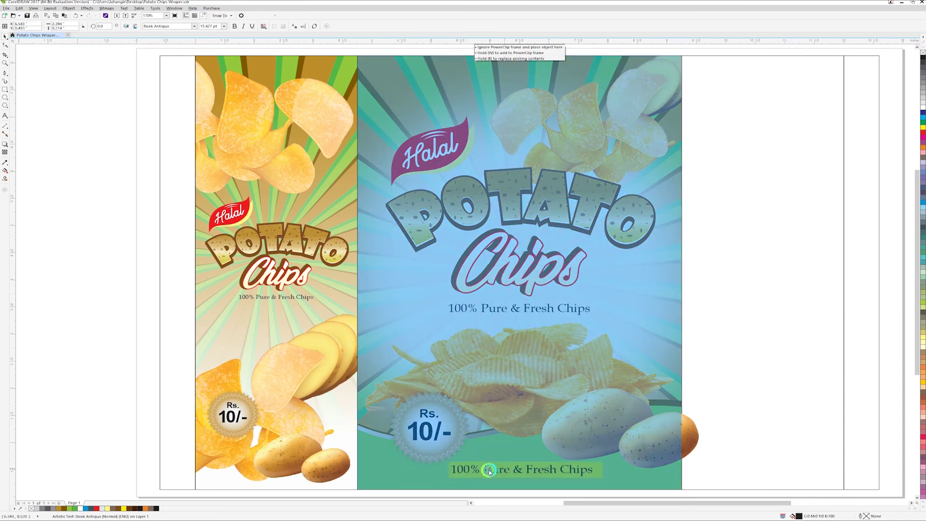
pyautogui.moveTo(478, 475); pyautogui.dragTo(495, 472)
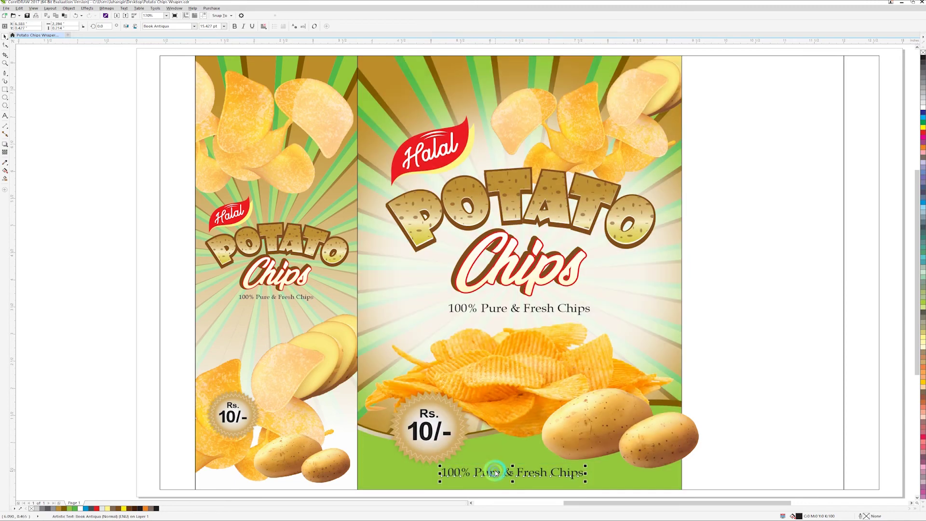
pyautogui.press('Delete')
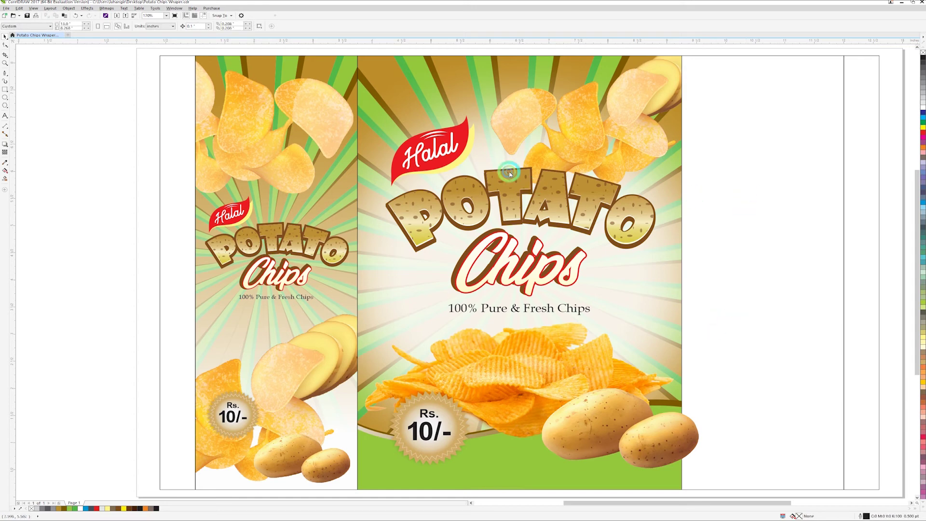
# Step: Use Copy Properties From (Fill) to give the back panel the POTATO title's gold gradient
pyautogui.click(711, 56)
pyautogui.press('e')
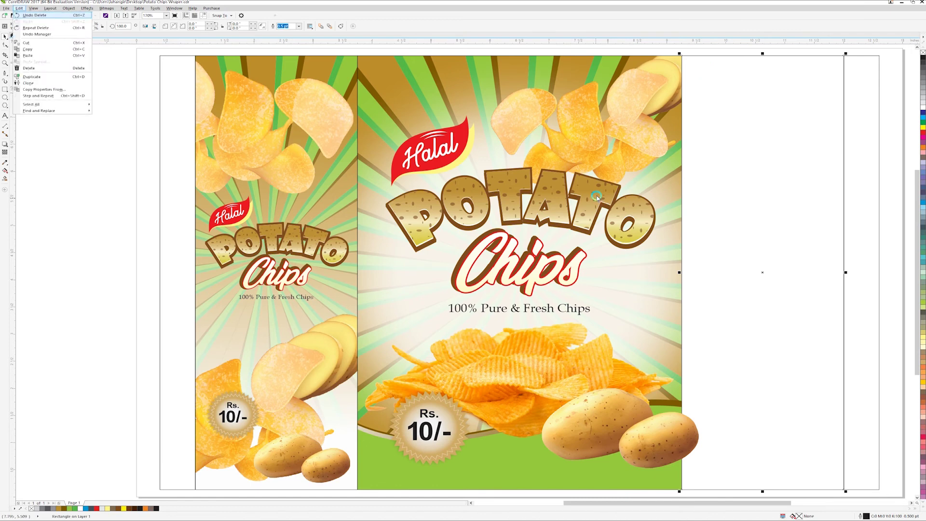
pyautogui.press('m')
pyautogui.click(459, 280)
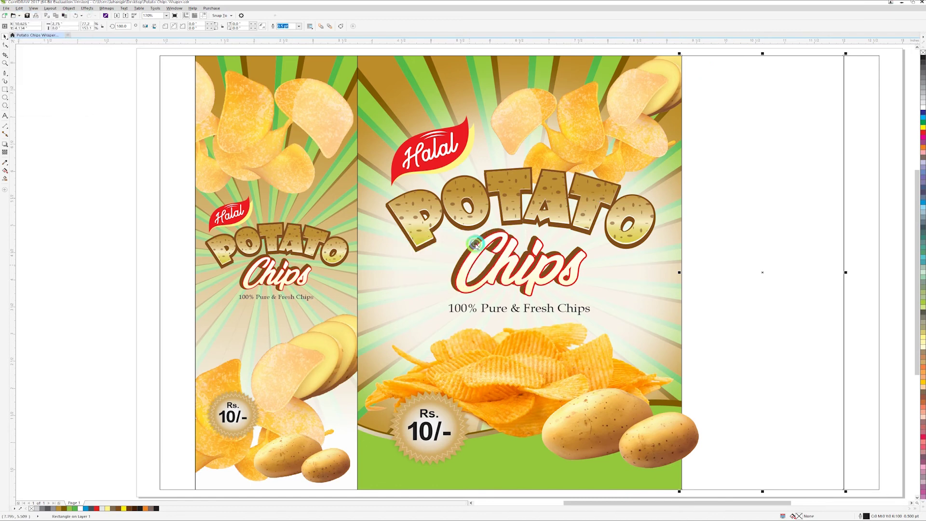
pyautogui.click(468, 221)
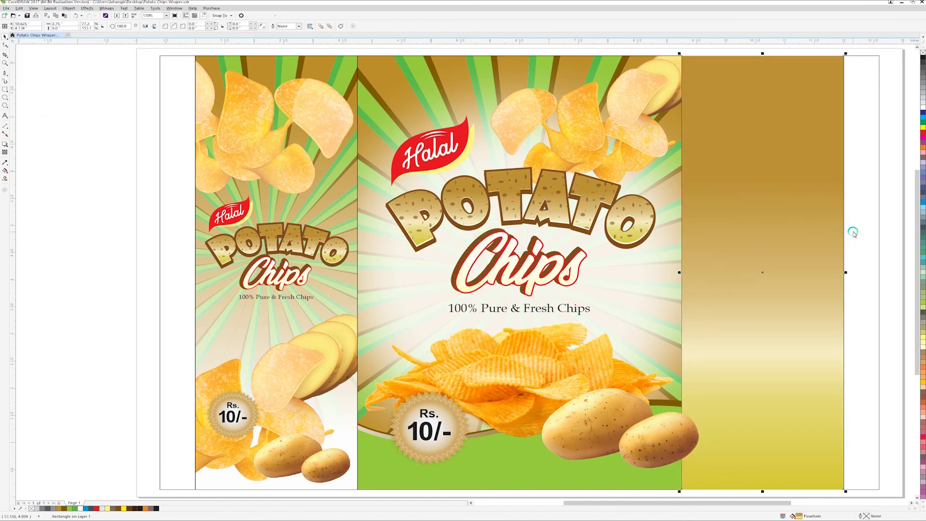
# Step: Drag a copy of the chips image onto the back panel and enlarge it to about twice its size
pyautogui.click(512, 373)
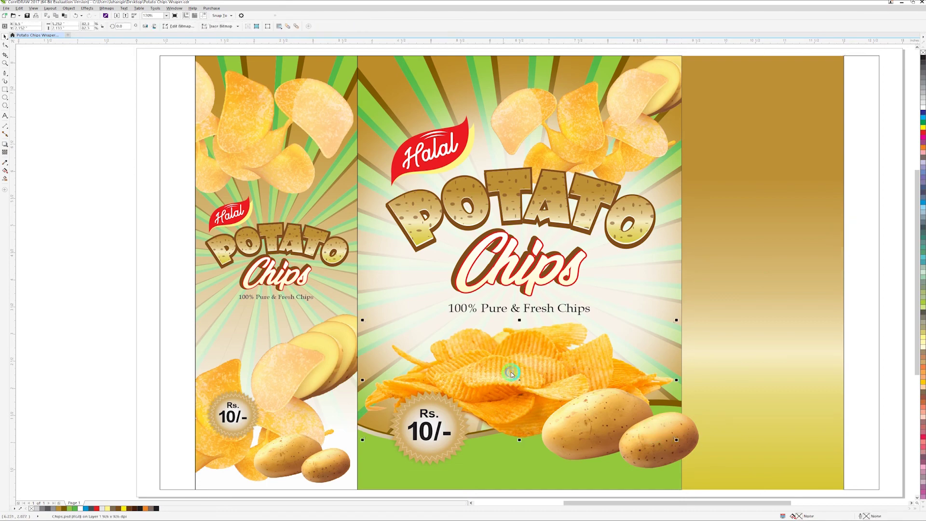
pyautogui.moveTo(471, 361)
pyautogui.mouseDown()
pyautogui.moveTo(762, 379)
pyautogui.moveTo(799, 393)
pyautogui.mouseUp()
pyautogui.hscroll(3, 705, 341)
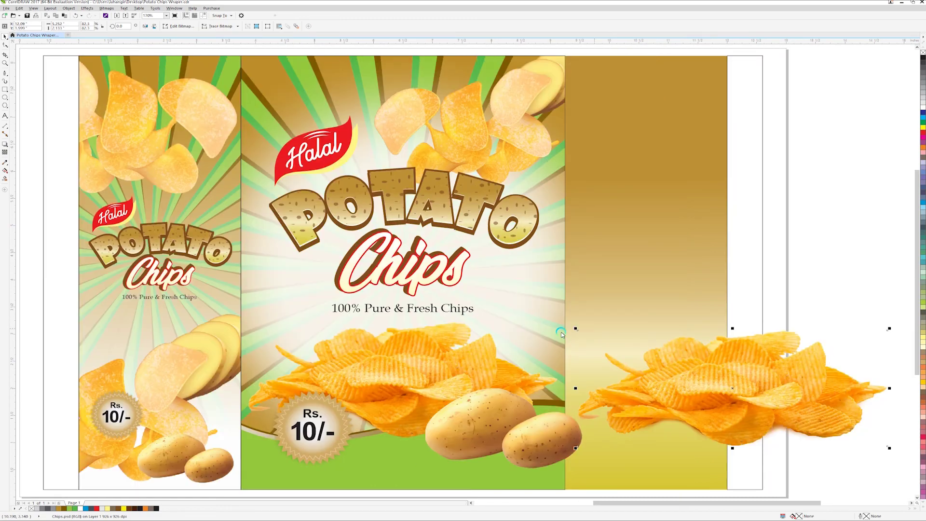
pyautogui.click(578, 329)
pyautogui.moveTo(577, 331)
pyautogui.mouseDown()
pyautogui.moveTo(708, 355)
pyautogui.moveTo(673, 373)
pyautogui.mouseUp()
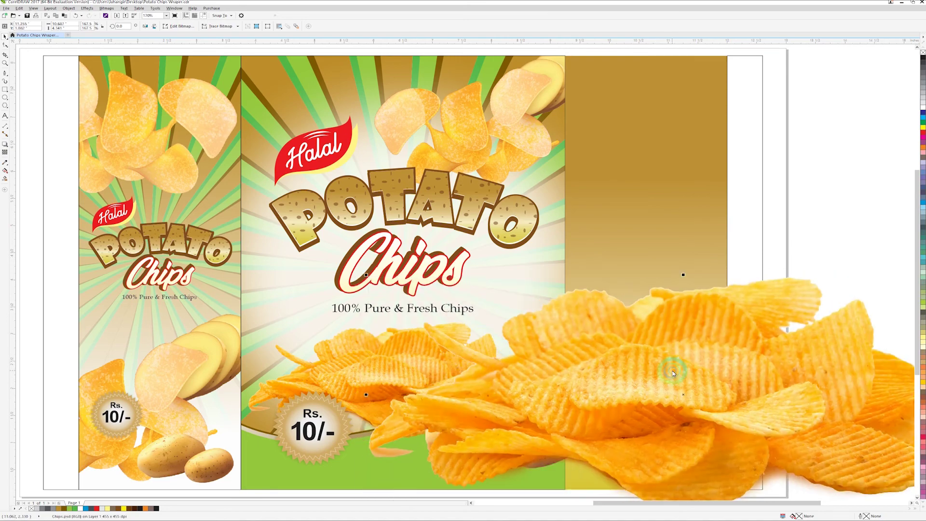
# Step: PowerClip the chips inside the back panel rectangle, then nudge the front panel potatoes into place
pyautogui.rightClick(718, 307)
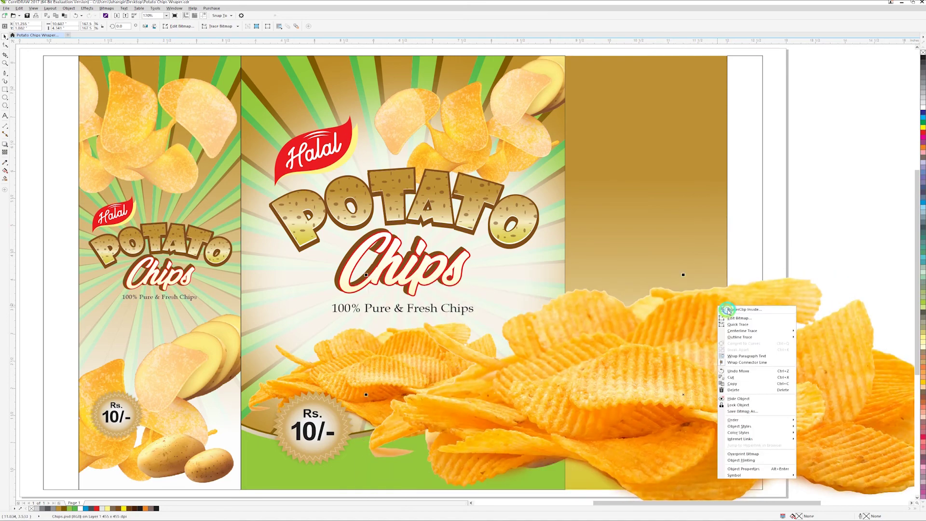
pyautogui.click(729, 309)
pyautogui.click(659, 137)
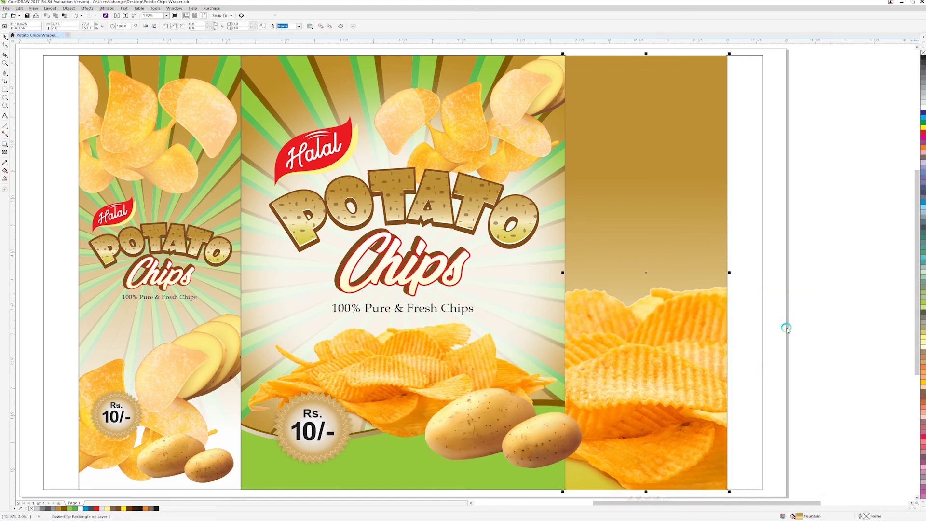
pyautogui.moveTo(569, 438); pyautogui.dragTo(562, 440)
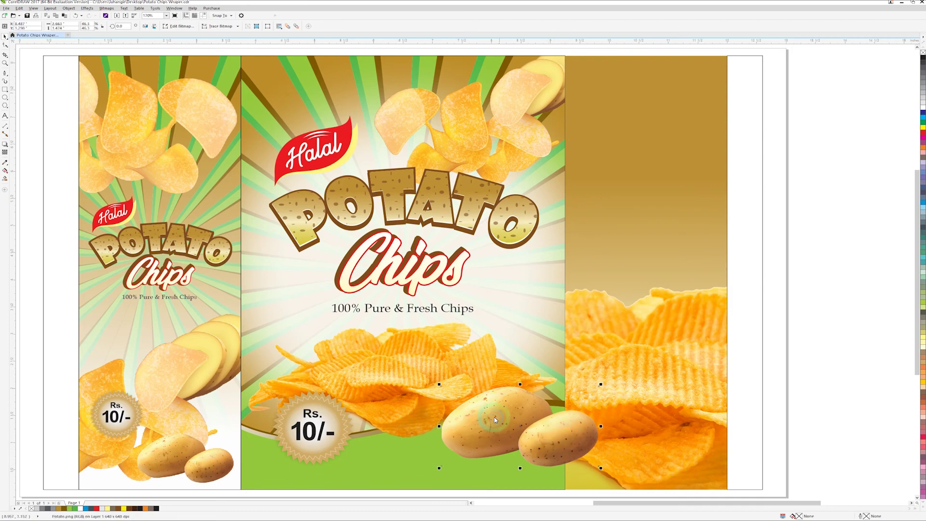
pyautogui.click(758, 314)
# Step: Edit the back panel's PowerClip contents to adjust the chips, then finish editing
pyautogui.click(660, 212)
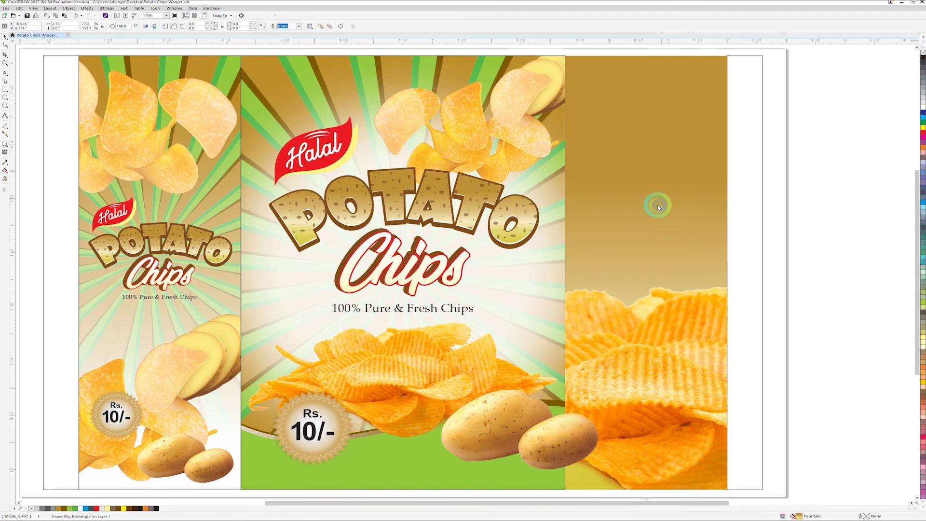
pyautogui.keyDown('ctrl'); pyautogui.click(658, 206); pyautogui.keyUp('ctrl')
pyautogui.click(799, 215)
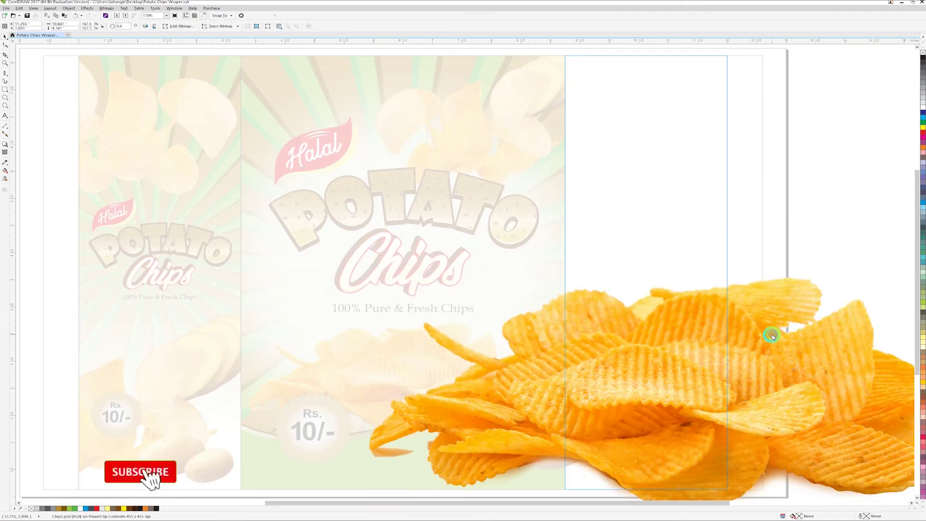
pyautogui.keyDown('ctrl'); pyautogui.click(799, 212); pyautogui.keyUp('ctrl')
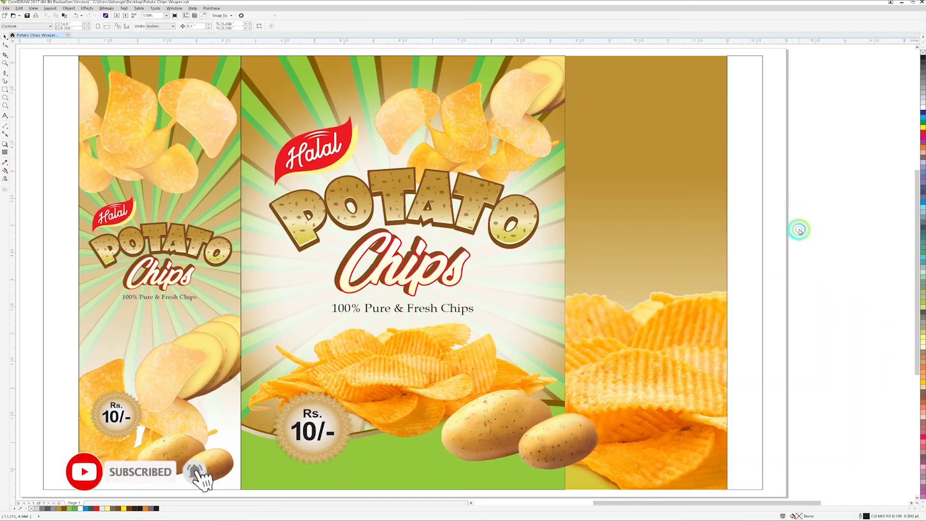
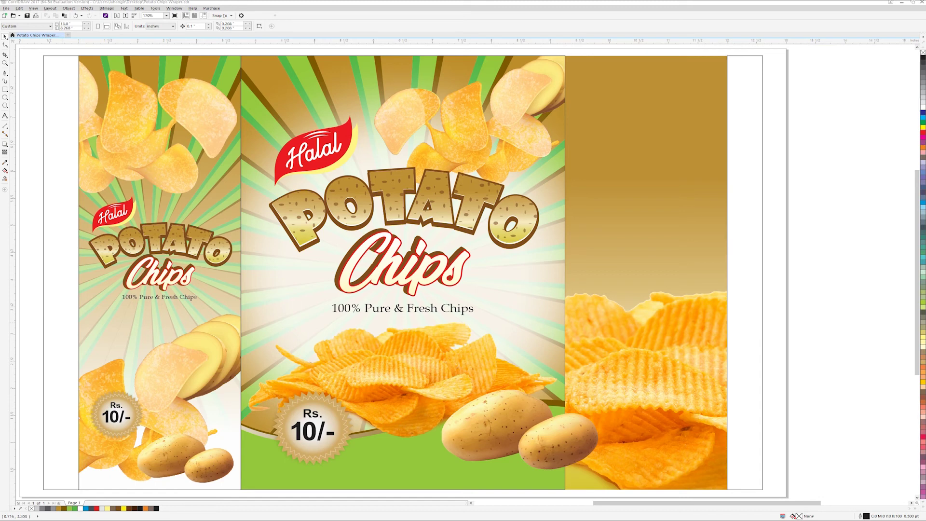
# Step: Drag-copy the tagline and side-panel logo onto the right panel, nudging the logo slightly down
pyautogui.click(338, 309)
pyautogui.moveTo(340, 312); pyautogui.dragTo(596, 211)
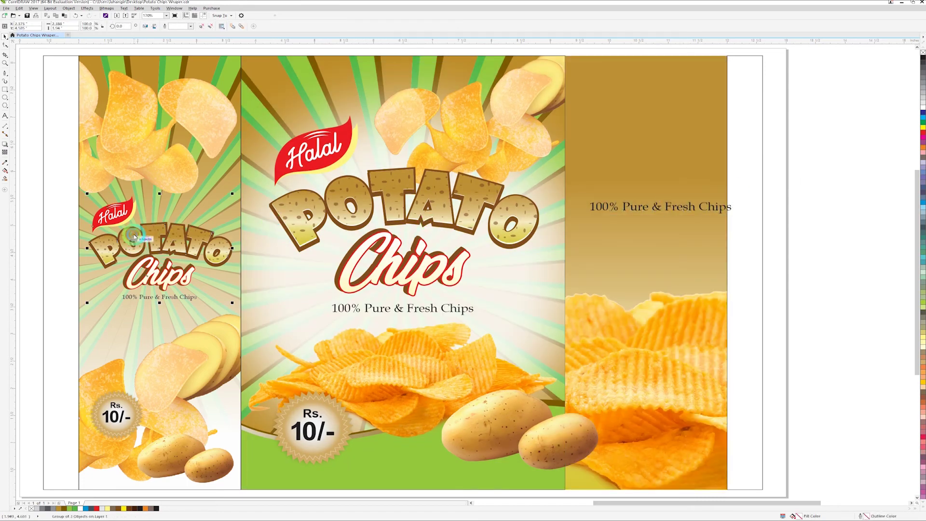
pyautogui.moveTo(137, 239); pyautogui.dragTo(620, 104)
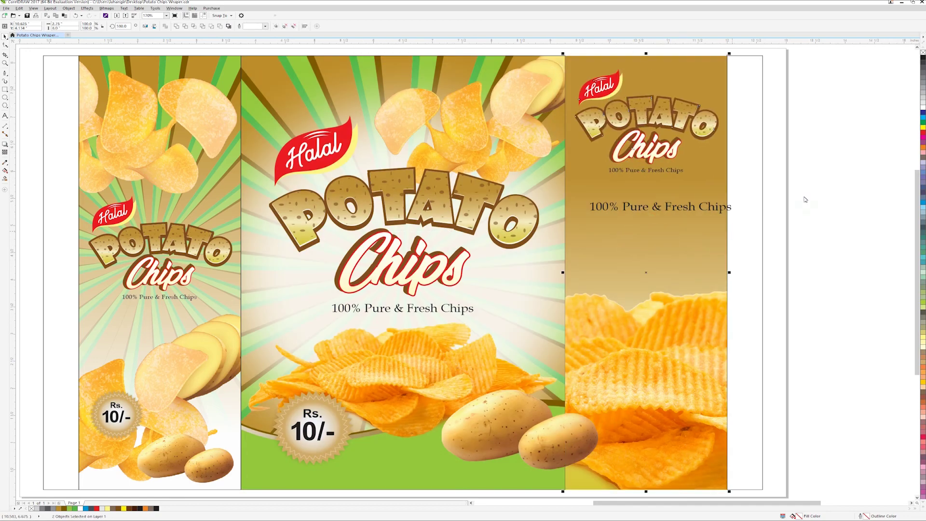
pyautogui.click(603, 106)
pyautogui.press('Down')
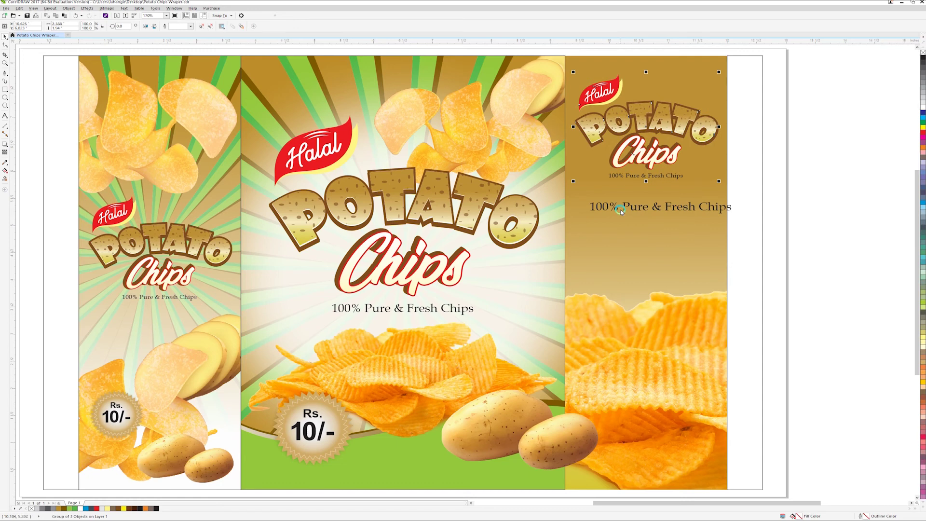
pyautogui.click(625, 211)
# Step: Shrink the tagline copy and retype it as INGREDIENTS: Gram Flour, Rice Flour, Lentils & Pulses, Peas
pyautogui.moveTo(733, 214); pyautogui.dragTo(707, 226)
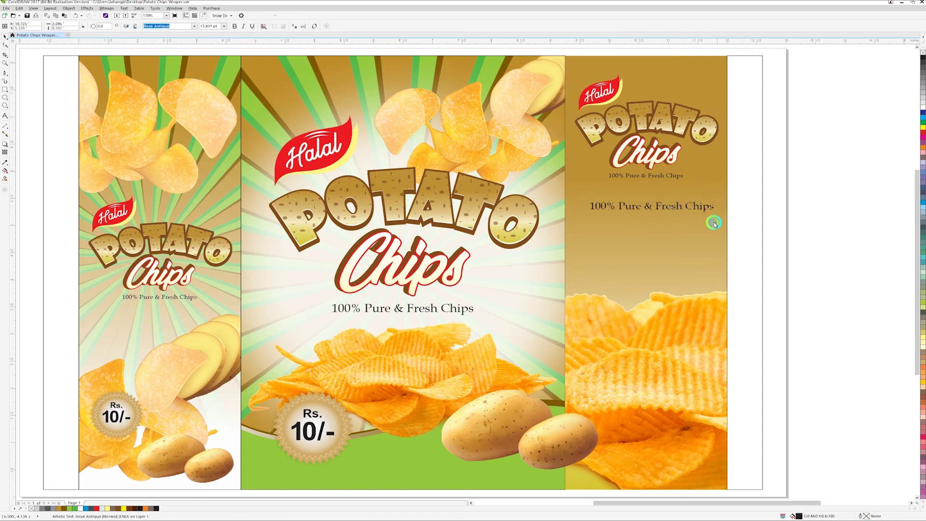
pyautogui.doubleClick(627, 206)
pyautogui.hotkey('ctrl', 'a')
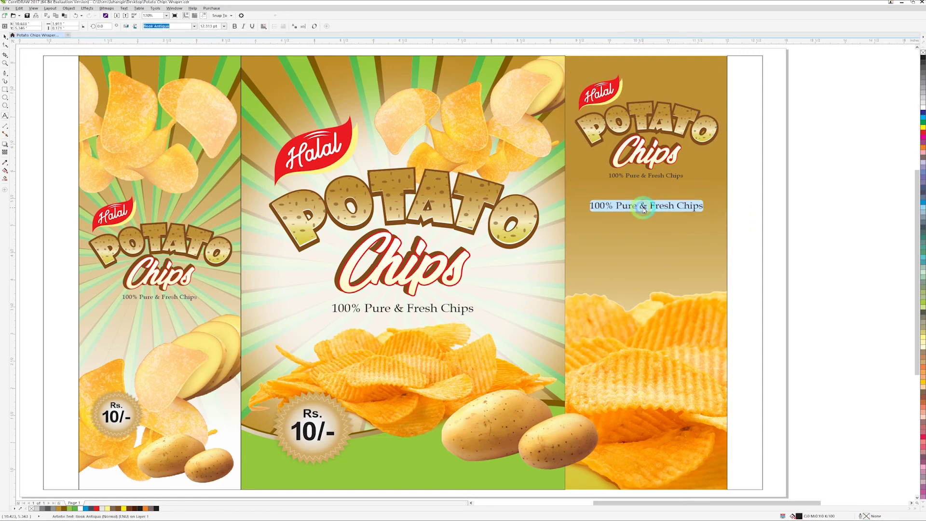
pyautogui.write('INGREDIENTS:')
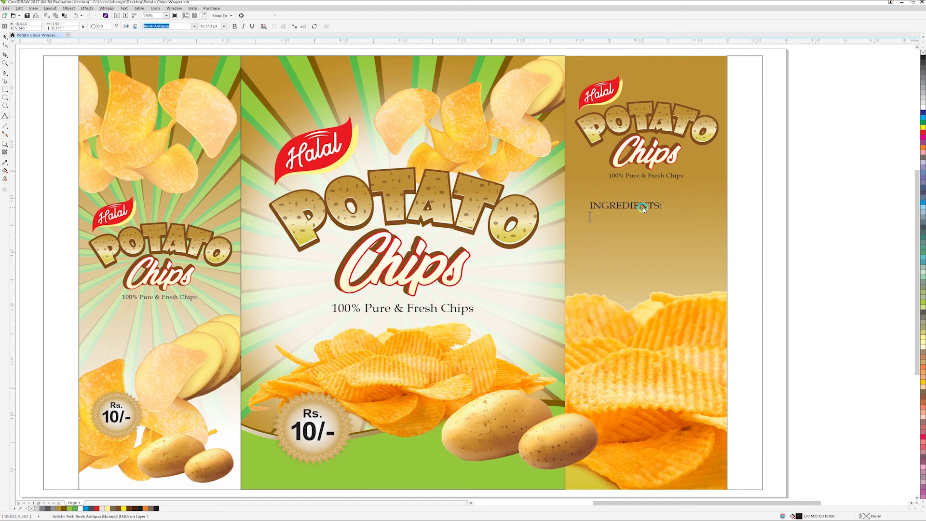
pyautogui.press('Return')
pyautogui.write('Gram Flour')
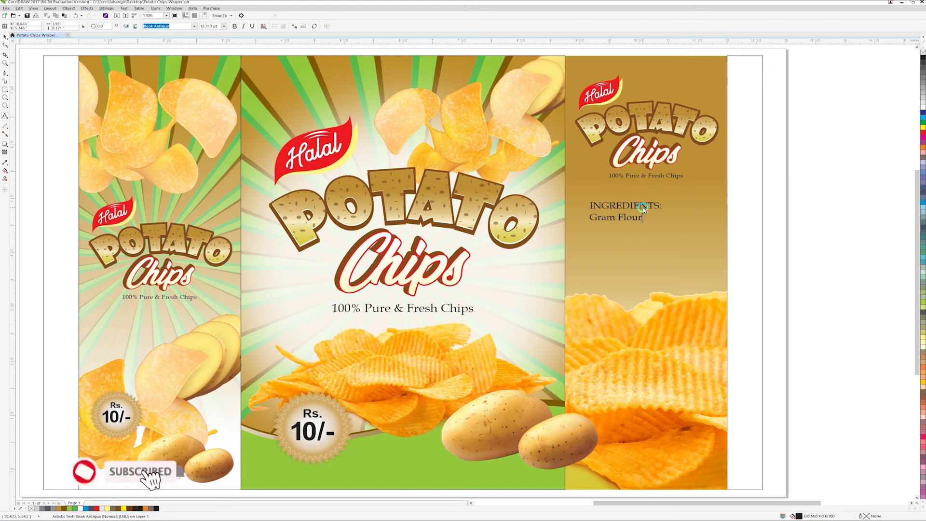
pyautogui.write(', Rice Flour,')
pyautogui.press('Return')
pyautogui.write('Le')
pyautogui.press('BackSpace')
pyautogui.write('entiels & Pulses, Peas,')
# Step: Add the Palmolein, Salt, Msg, Seasoning & Permitted Food Colour lines and insert Potato first
pyautogui.press('Return')
pyautogui.write('Palmolein, Salt, Msg,')
pyautogui.press('Return')
pyautogui.write('Seasoning & Permitted')
pyautogui.press('Return')
pyautogui.write('Food Colour.')
pyautogui.press('Up')
pyautogui.press('Up')
pyautogui.press('Up')
pyautogui.press('Home')
pyautogui.write('Potato,')
# Step: Set the ingredient lines below the heading to 8 pt
pyautogui.press('Home')
pyautogui.hotkey('ctrl', 'shift', 'End')
pyautogui.click(210, 28)
pyautogui.write('8')
pyautogui.press('Return')
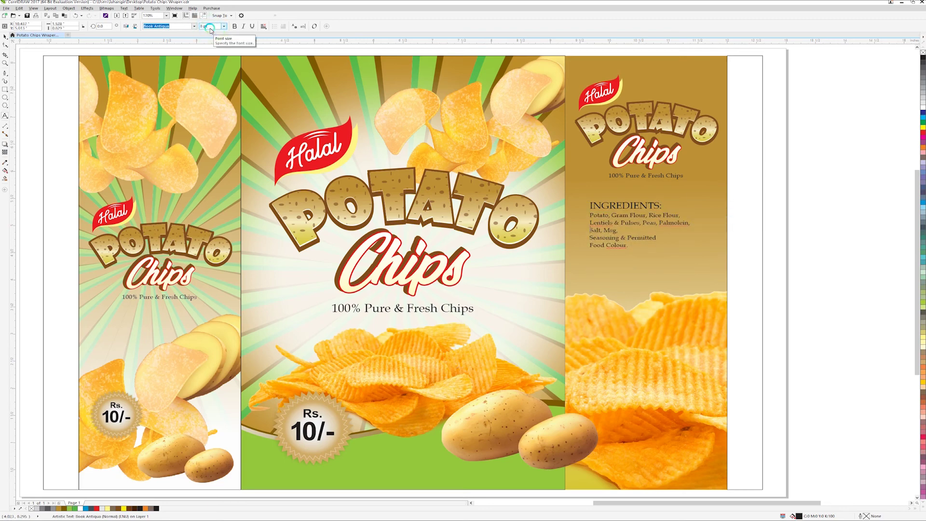
pyautogui.click(669, 232)
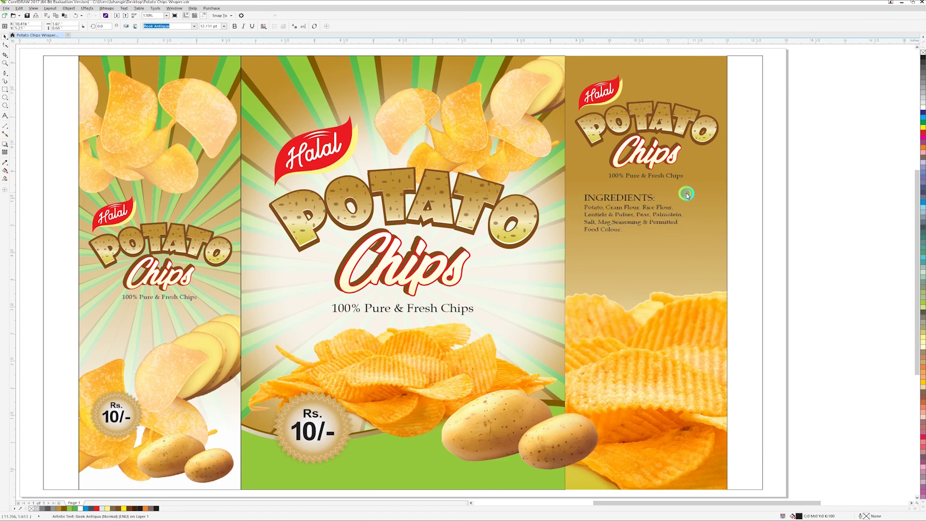
pyautogui.click(43, 177)
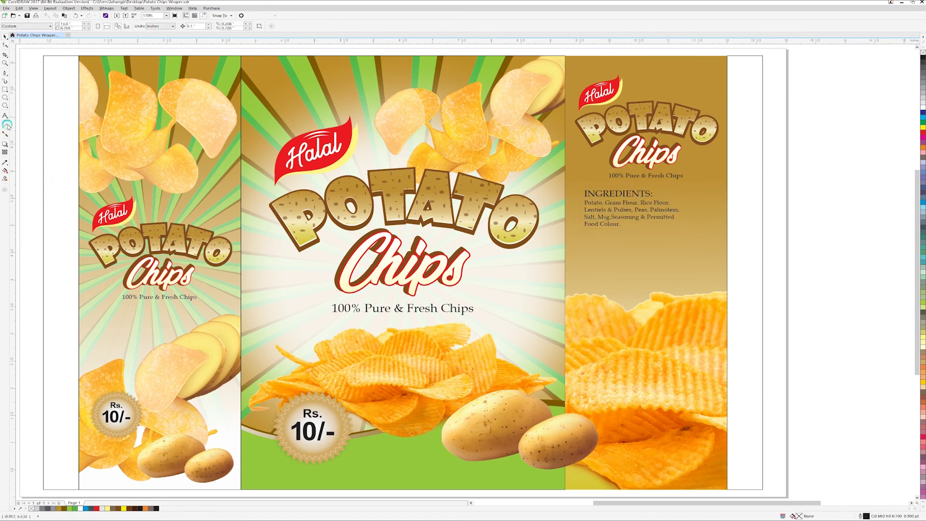
pyautogui.click(4, 91)
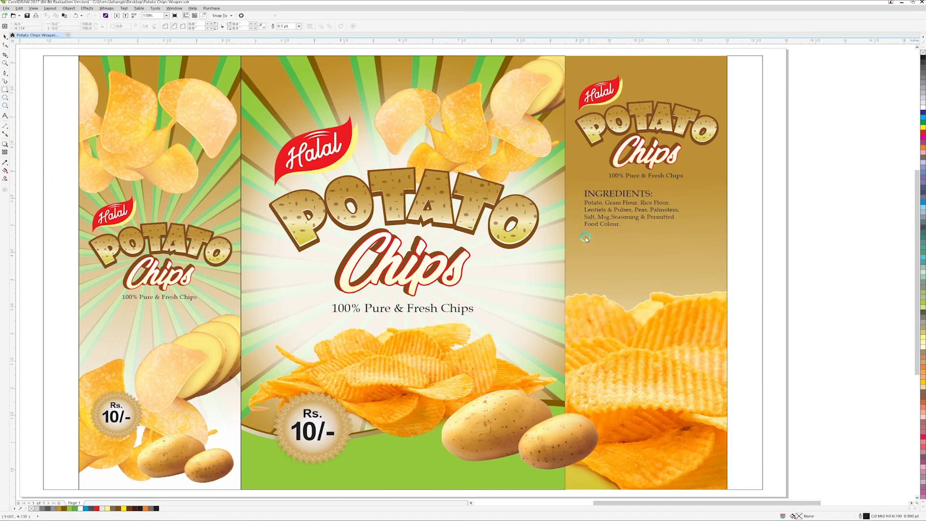
# Step: Draw a white, outline-free inverted-corner box under the ingredients and copy the ingredients text onto it
pyautogui.moveTo(583, 237); pyautogui.dragTo(709, 328)
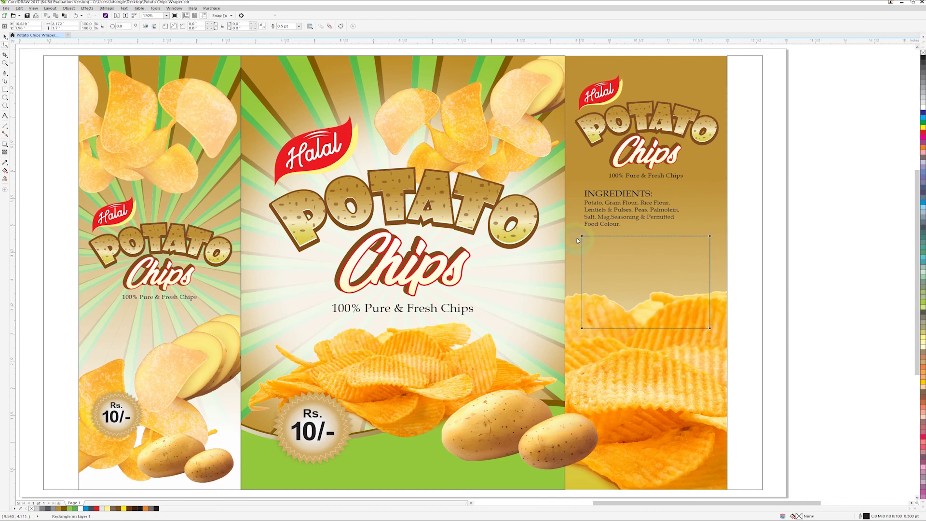
pyautogui.moveTo(582, 236); pyautogui.dragTo(598, 243)
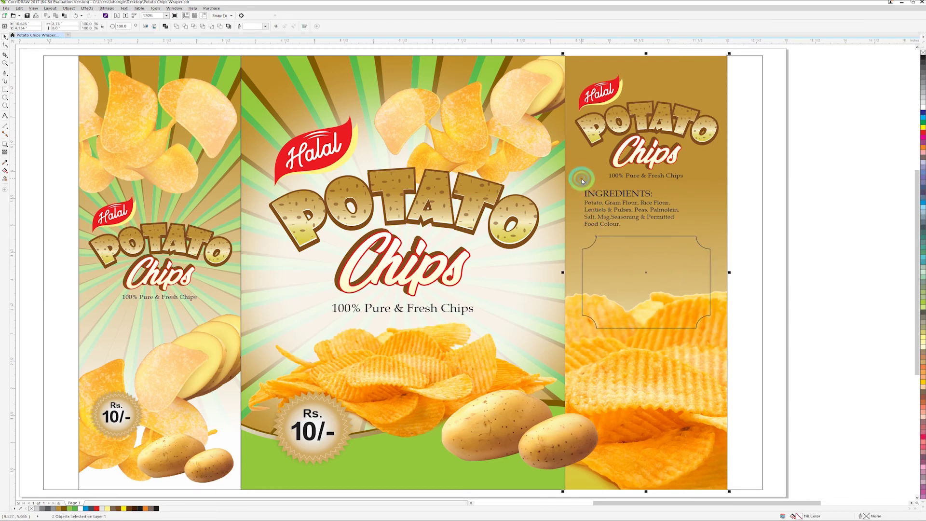
pyautogui.moveTo(596, 238); pyautogui.dragTo(596, 243)
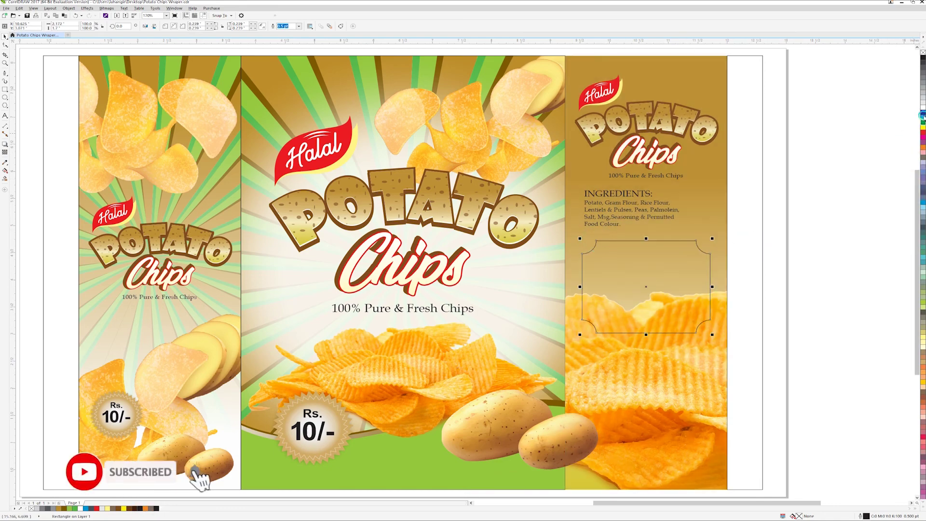
pyautogui.click(923, 63)
pyautogui.rightClick(923, 52)
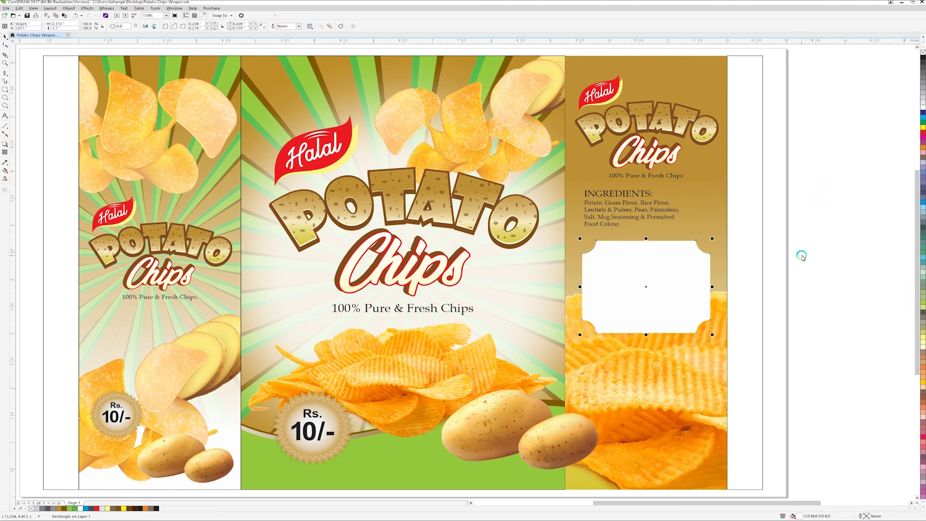
pyautogui.moveTo(603, 196); pyautogui.dragTo(631, 261)
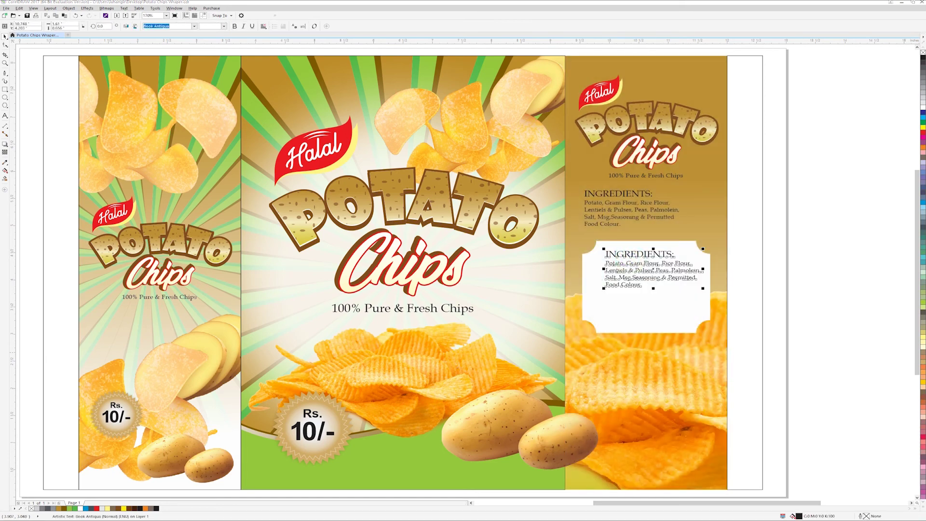
# Step: Retype the copied text as NUTRITIONAL INFORMATION PER PACK SERVING and shrink it to fit the label
pyautogui.hotkey('ctrl', 'a')
pyautogui.write('NU')
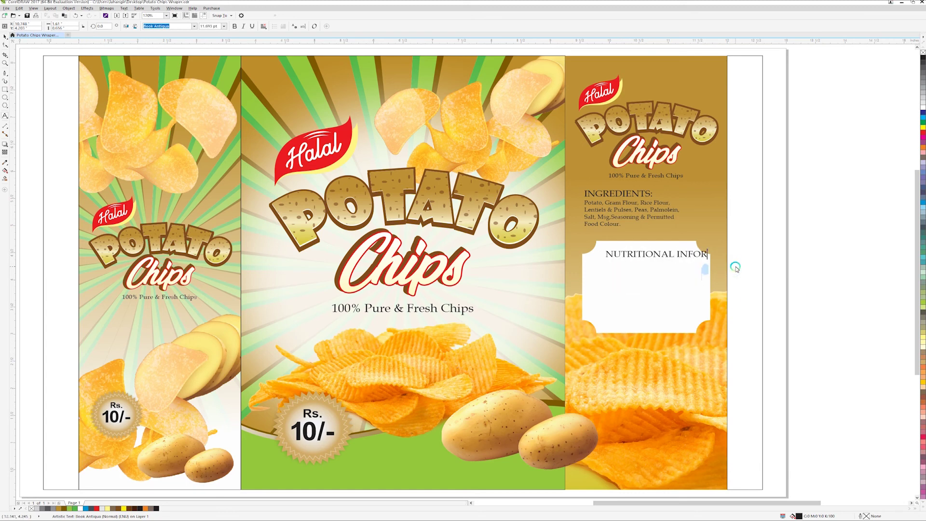
pyautogui.moveTo(751, 271); pyautogui.dragTo(696, 266)
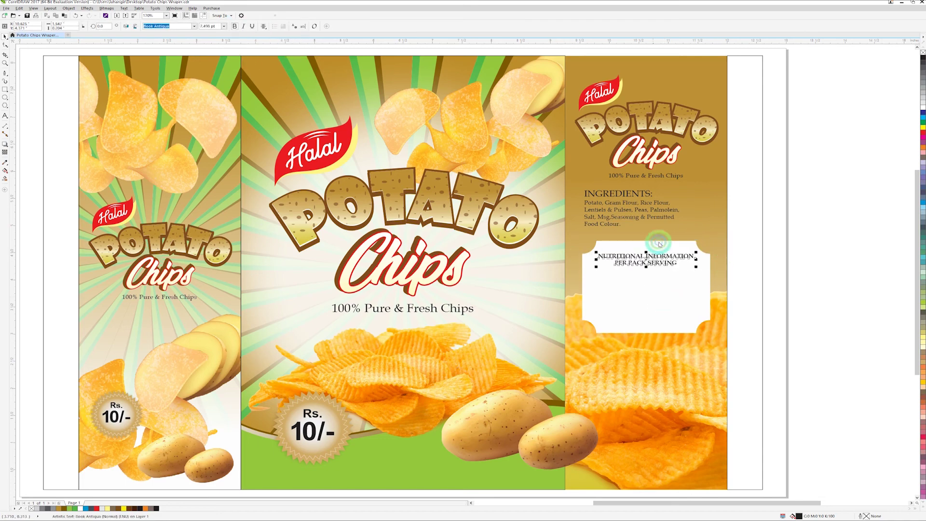
pyautogui.press('Up')
pyautogui.click(596, 242)
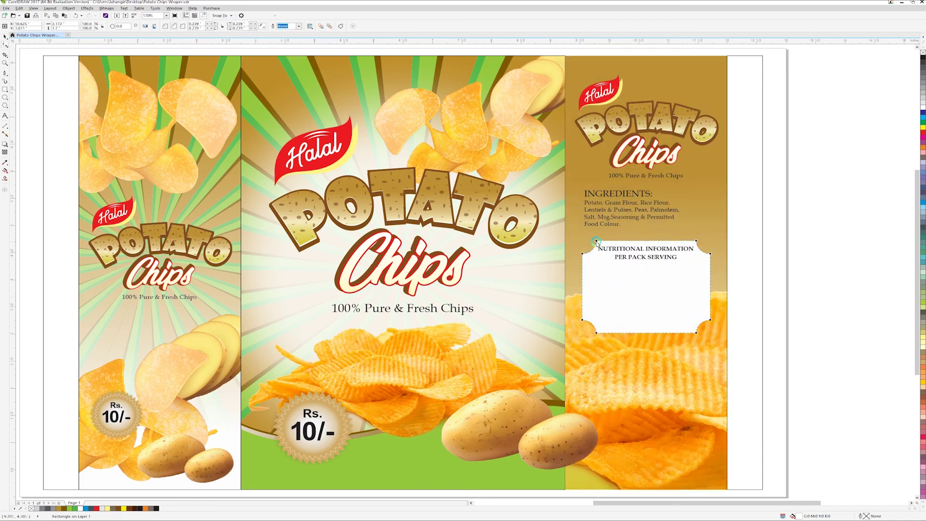
# Step: Add a 6 pt left-aligned nutrient list from calories down, with a values column starting 105 Cal
pyautogui.moveTo(637, 253); pyautogui.dragTo(625, 274)
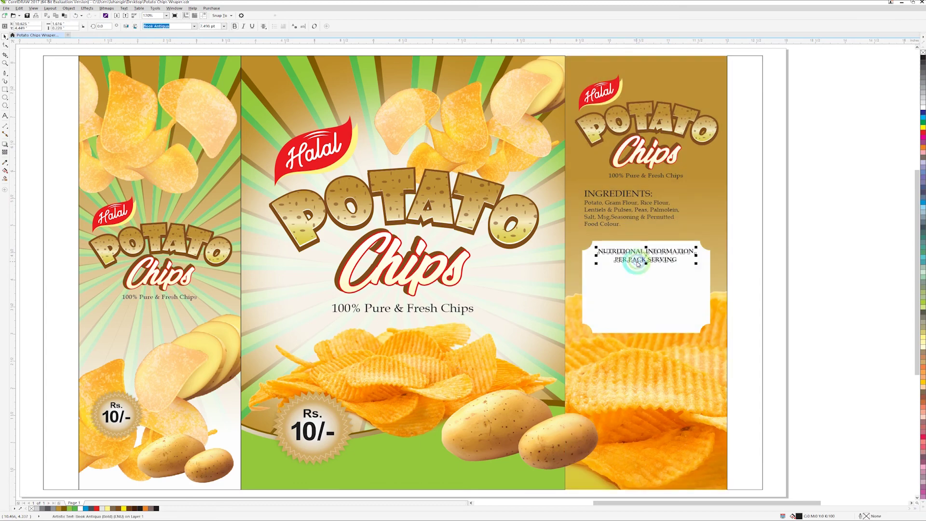
pyautogui.write('6')
pyautogui.press('Return')
pyautogui.doubleClick(615, 274)
pyautogui.write('ca')
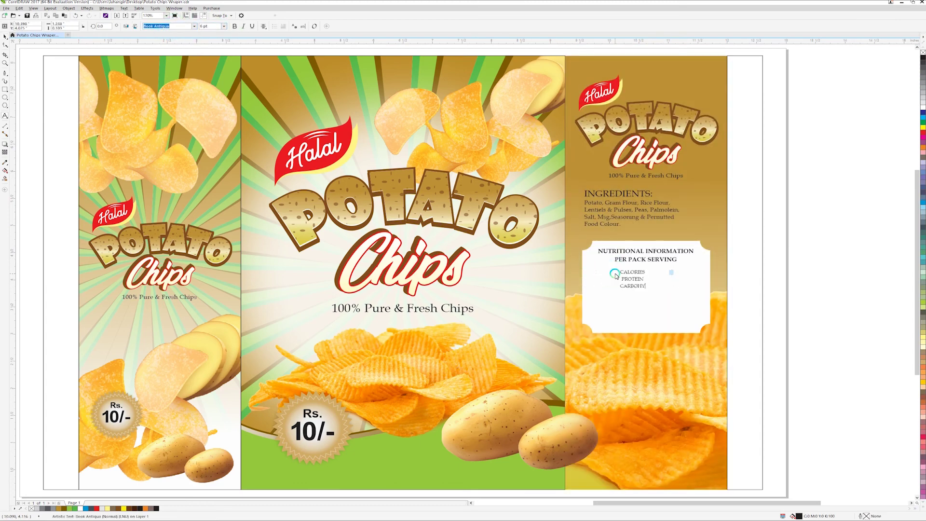
pyautogui.click(263, 25)
pyautogui.moveTo(657, 311)
pyautogui.mouseDown()
pyautogui.moveTo(665, 317)
pyautogui.moveTo(649, 302)
pyautogui.mouseUp()
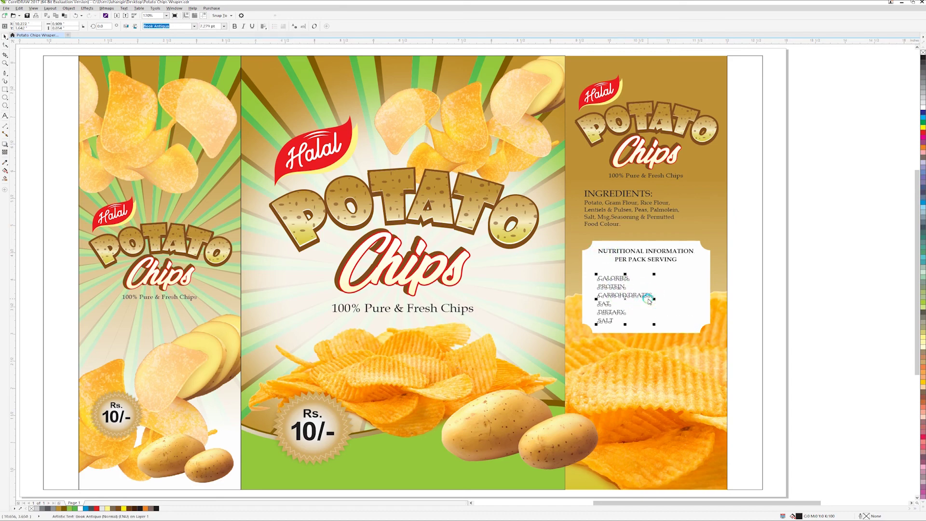
pyautogui.write('105 Cal')
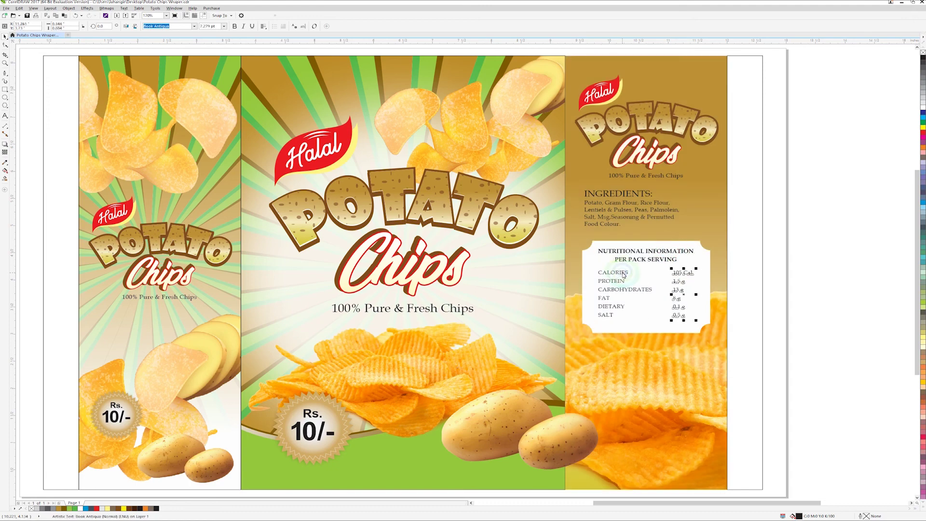
pyautogui.hotkey('shift', 'F2')
# Step: Copy the divider line under PROTEIN and repeat it under the remaining nutrient rows
pyautogui.moveTo(651, 219); pyautogui.dragTo(664, 210)
pyautogui.moveTo(481, 210); pyautogui.dragTo(484, 247)
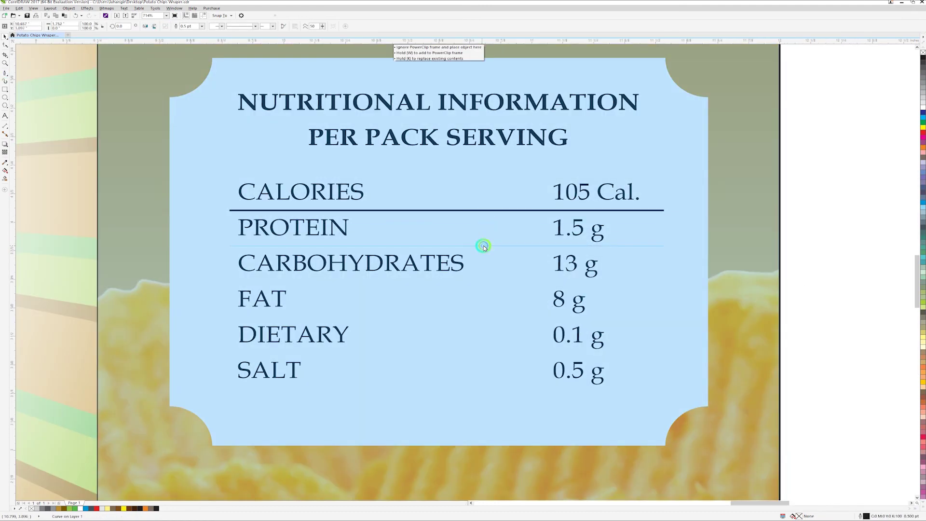
pyautogui.rightClick(484, 247)
pyautogui.hotkey('ctrl', 'd')
pyautogui.hotkey('ctrl', 'd')
pyautogui.hotkey('ctrl', 'd')
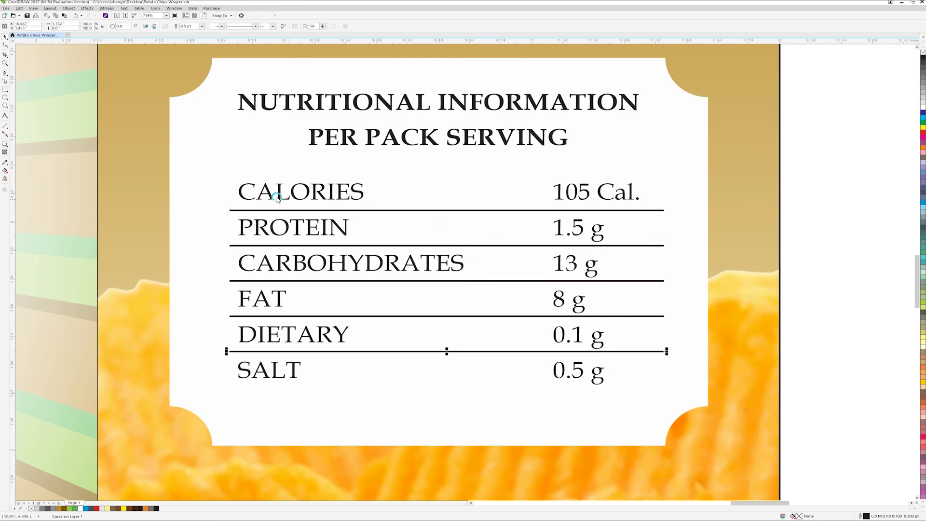
# Step: Tighten the heading, colour it dark blue, group it with the table and centre it
pyautogui.press('Tab')
pyautogui.press('Tab')
pyautogui.press('Tab')
pyautogui.moveTo(346, 135); pyautogui.dragTo(343, 129)
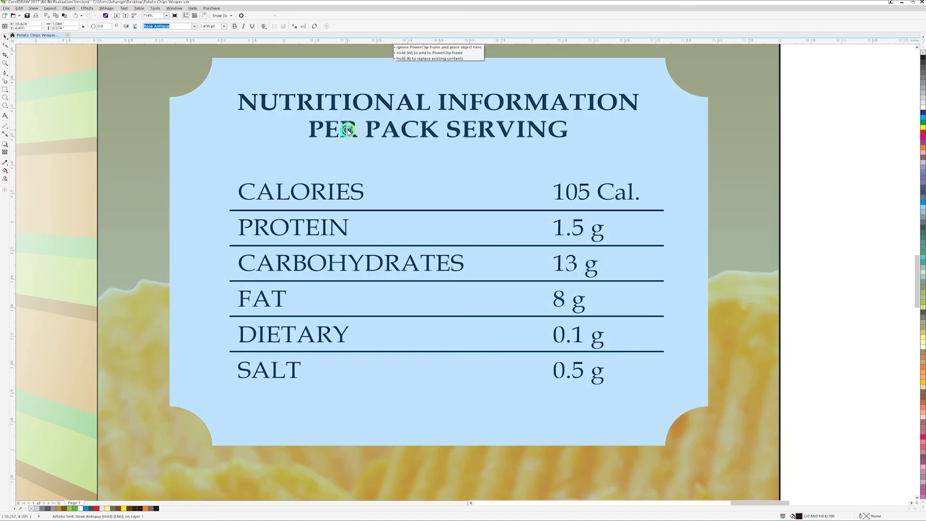
pyautogui.moveTo(202, 79); pyautogui.dragTo(623, 162)
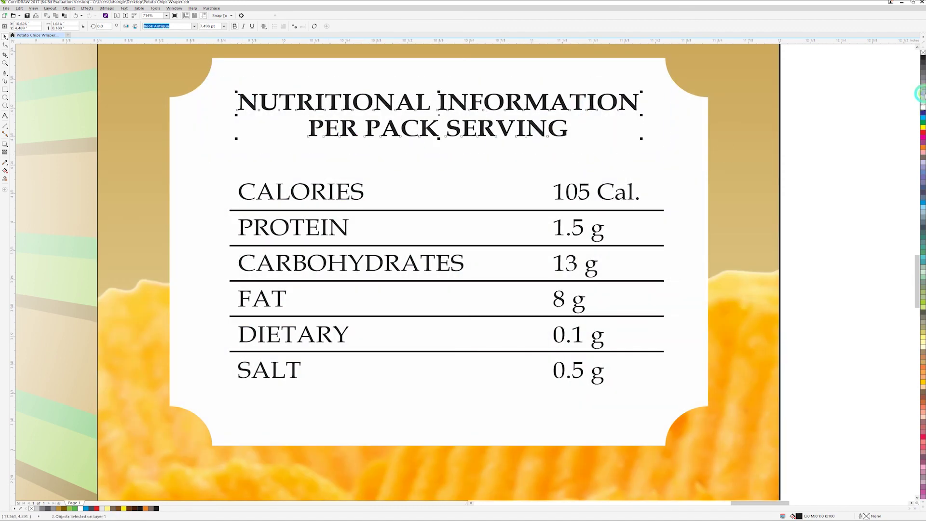
pyautogui.click(922, 113)
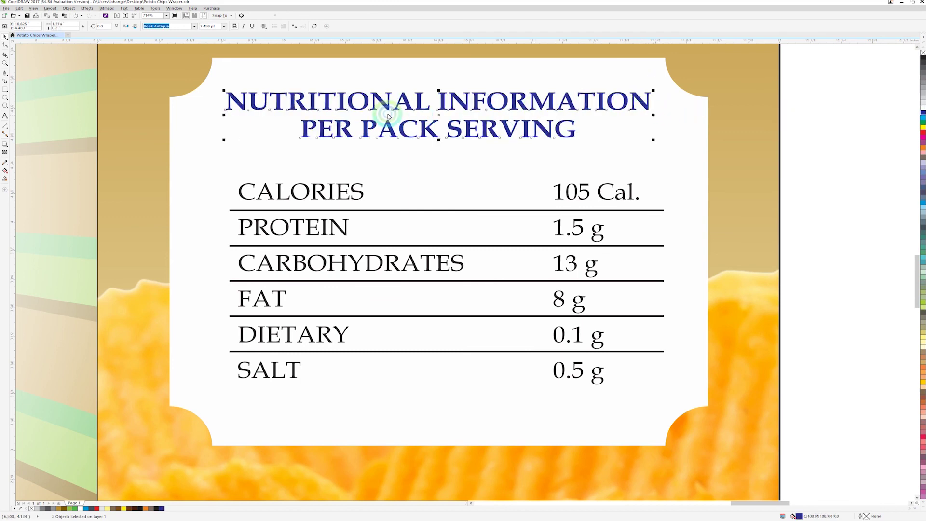
pyautogui.moveTo(385, 106); pyautogui.dragTo(386, 114)
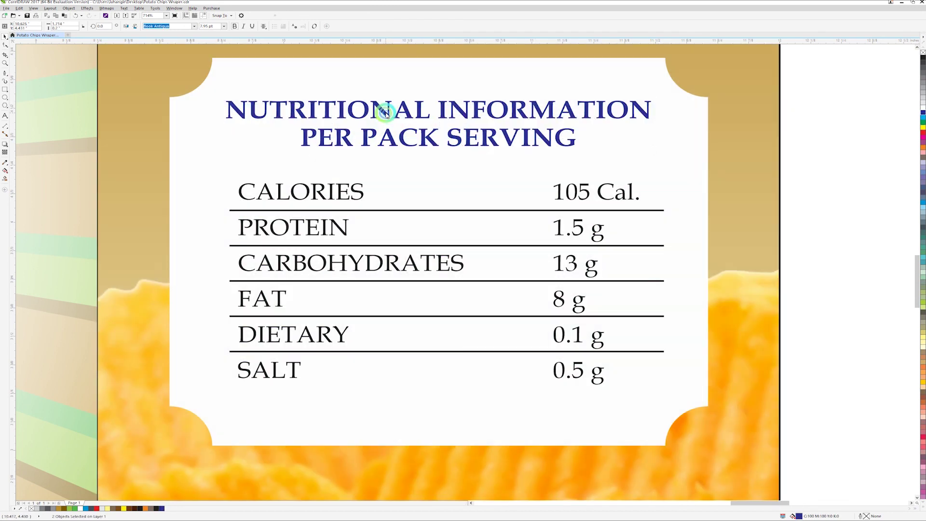
pyautogui.moveTo(191, 86)
pyautogui.mouseDown()
pyautogui.moveTo(633, 382)
pyautogui.moveTo(704, 410)
pyautogui.mouseUp()
pyautogui.hotkey('ctrl', 'g')
pyautogui.press('p')
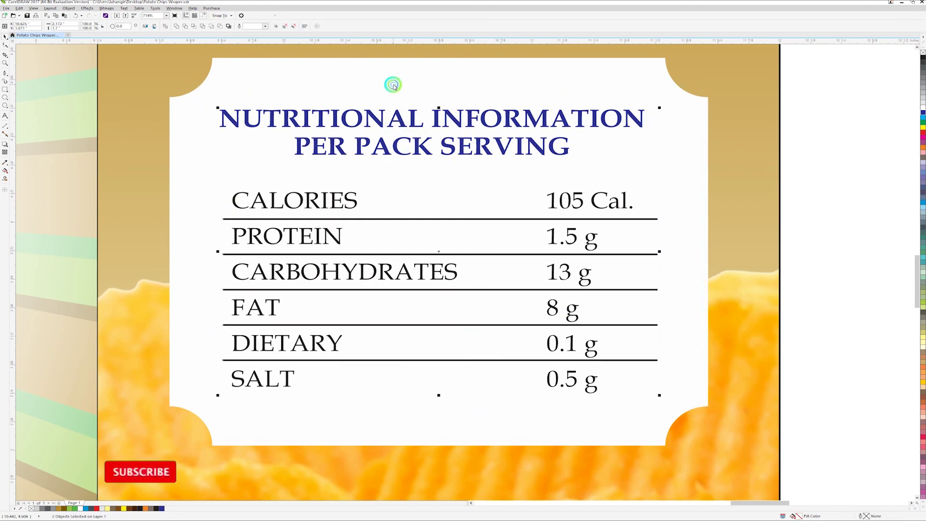
pyautogui.click(822, 144)
pyautogui.press('F4')
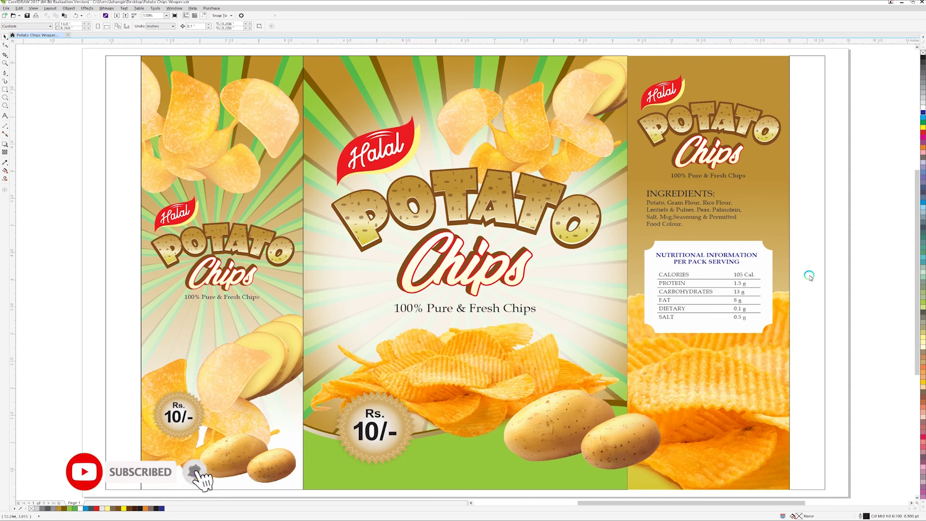
# Step: Copy the back panel's brown gradient fill onto the right and left edge strips
pyautogui.click(795, 76)
pyautogui.click(803, 56)
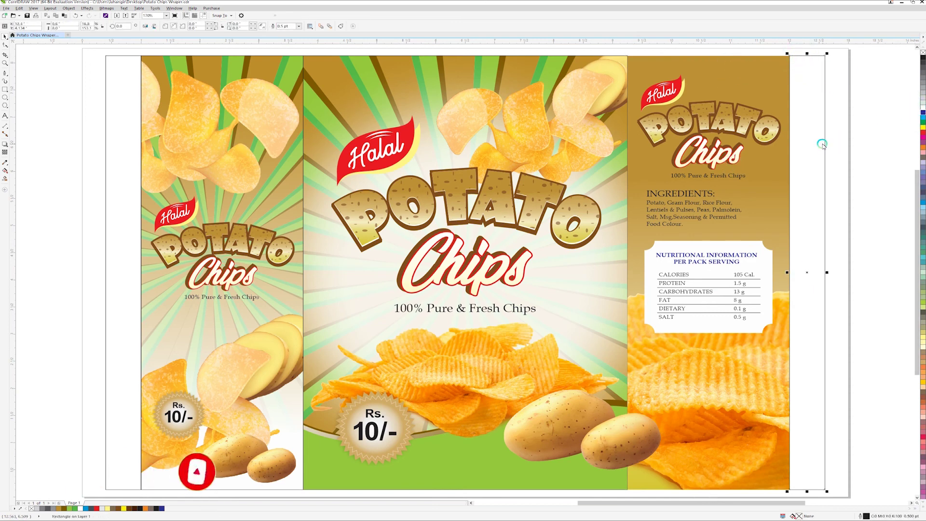
pyautogui.hotkey('alt', 'e')
pyautogui.press('m')
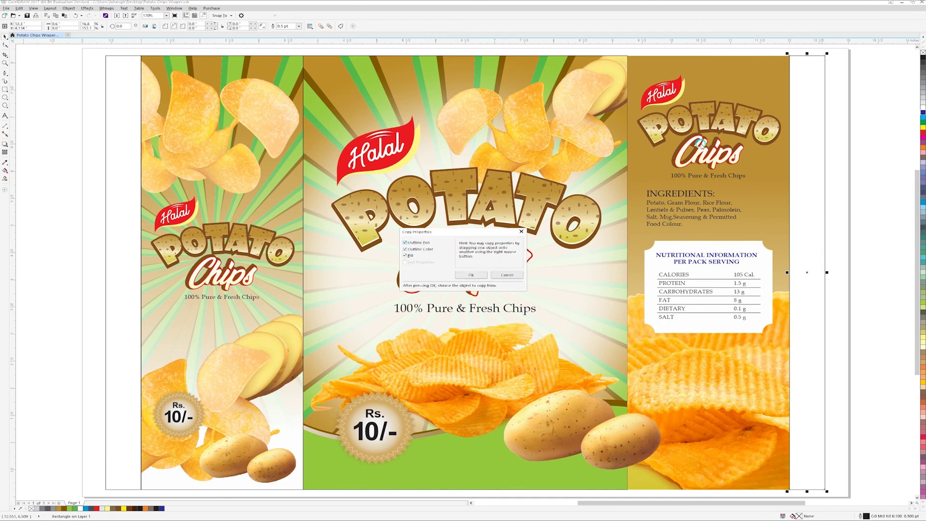
pyautogui.press('Return')
pyautogui.click(757, 83)
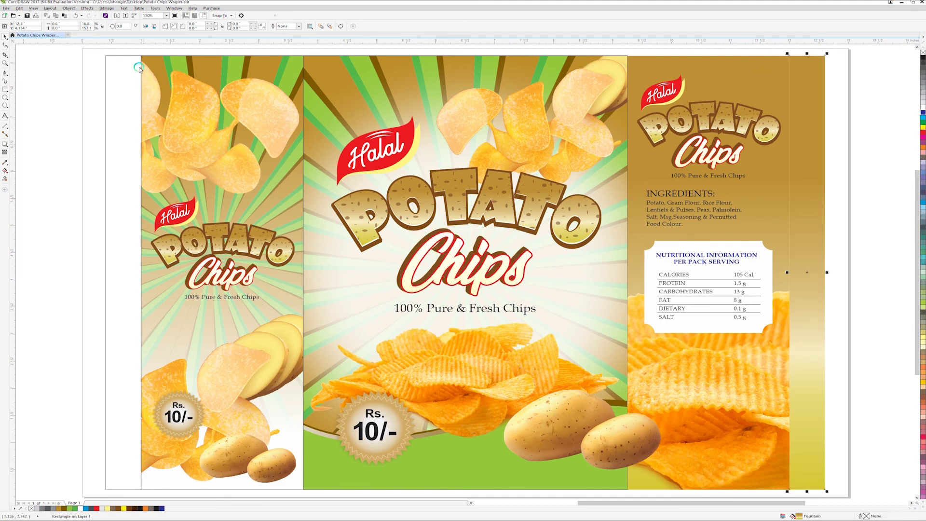
pyautogui.click(124, 55)
pyautogui.hotkey('ctrl', 'r')
pyautogui.click(208, 69)
# Step: Preview the whole wrapper full screen with F9 and return to editing
pyautogui.keyDown('shift'); pyautogui.click(327, 65); pyautogui.keyUp('shift')
pyautogui.keyDown('shift'); pyautogui.click(686, 71); pyautogui.keyUp('shift')
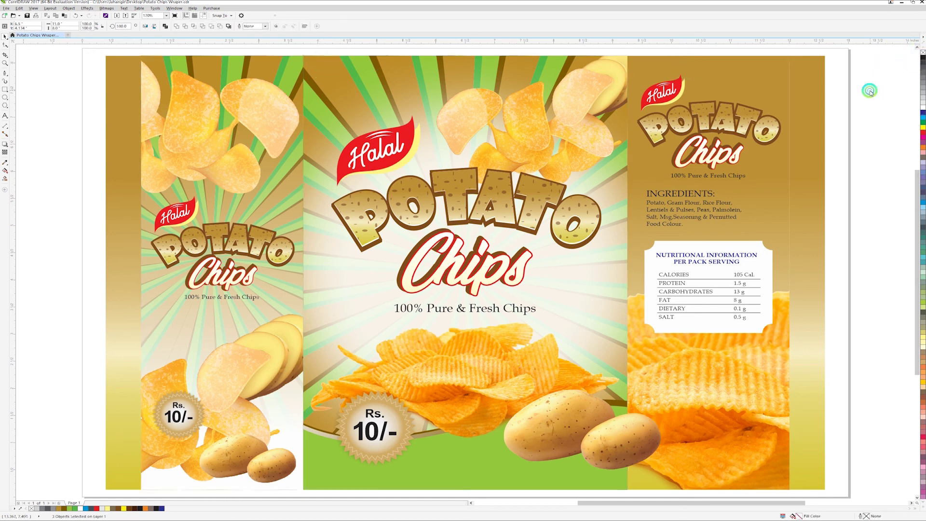
pyautogui.click(855, 144)
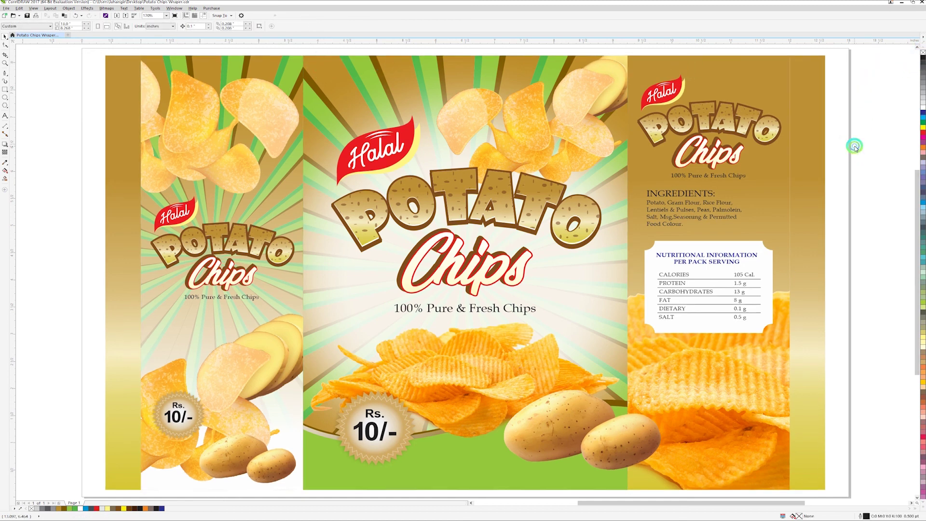
pyautogui.press('F9')
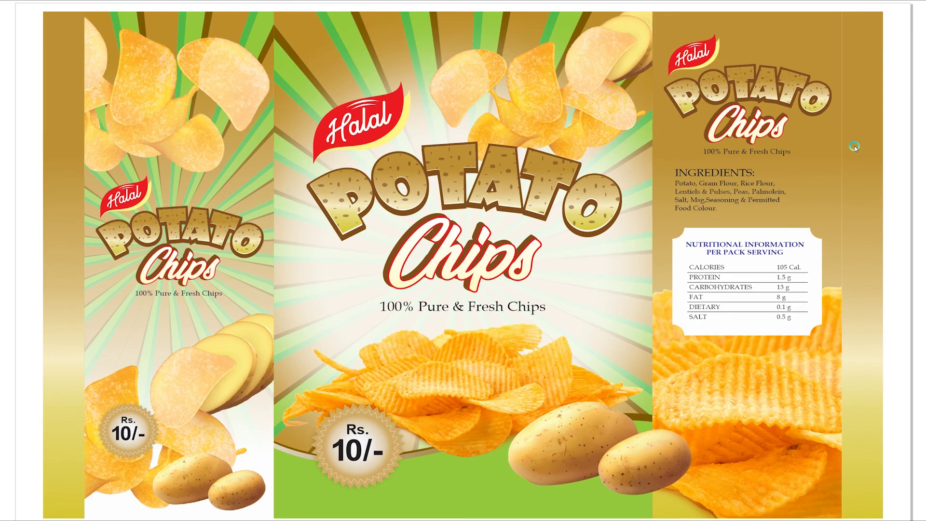
pyautogui.press('F9')
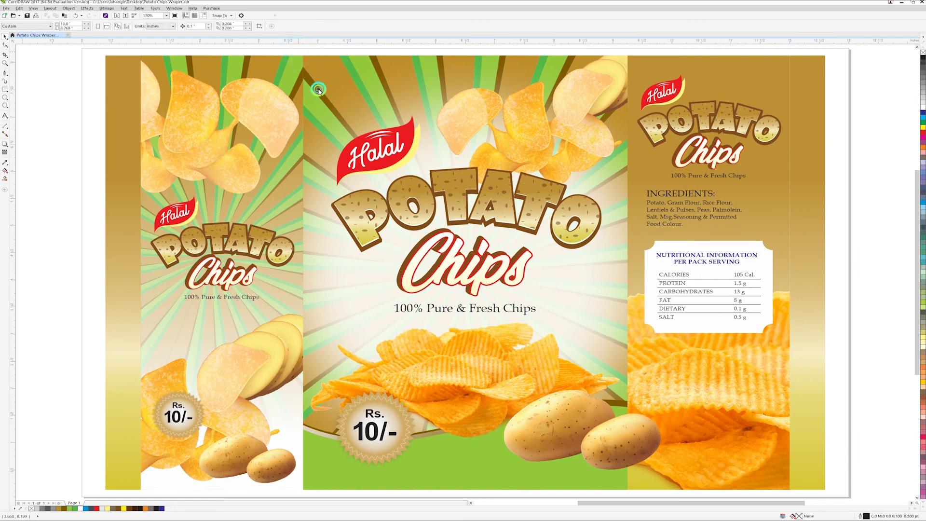
# Step: Use the potato image's right-click Order options to send it behind the chips
pyautogui.moveTo(319, 90)
pyautogui.mouseDown()
pyautogui.moveTo(633, 488)
pyautogui.moveTo(635, 470)
pyautogui.mouseUp()
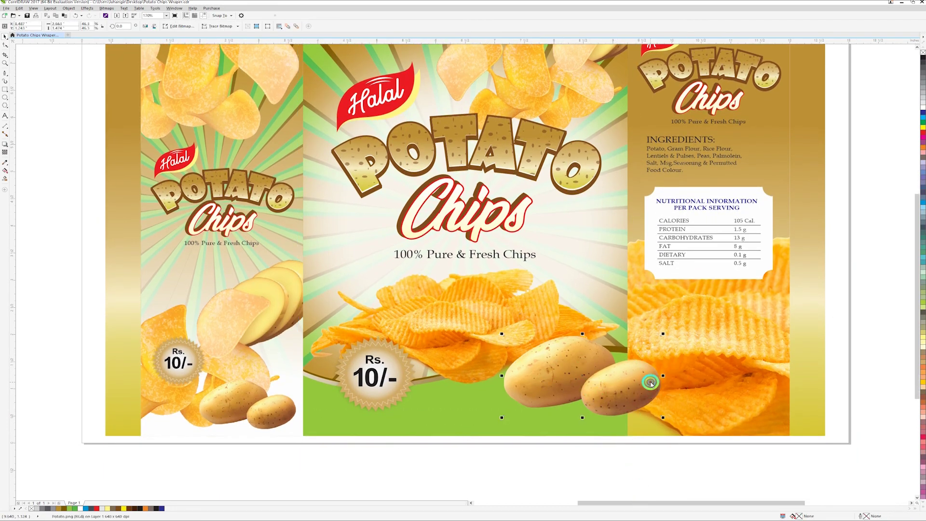
pyautogui.click(625, 382)
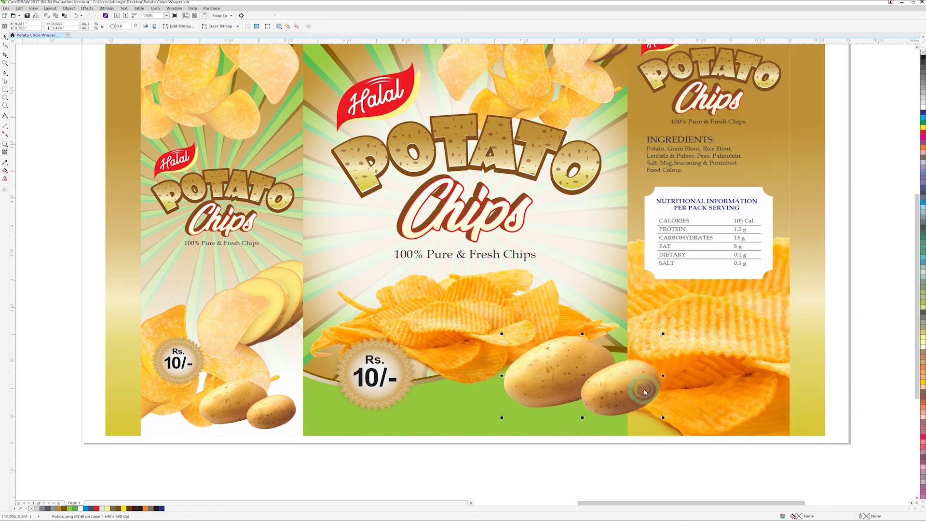
pyautogui.rightClick(636, 378)
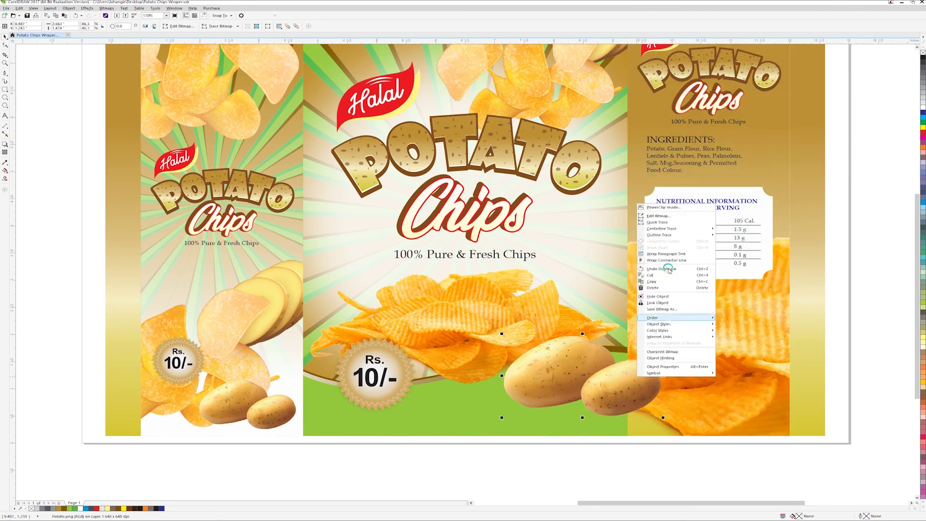
pyautogui.click(596, 268)
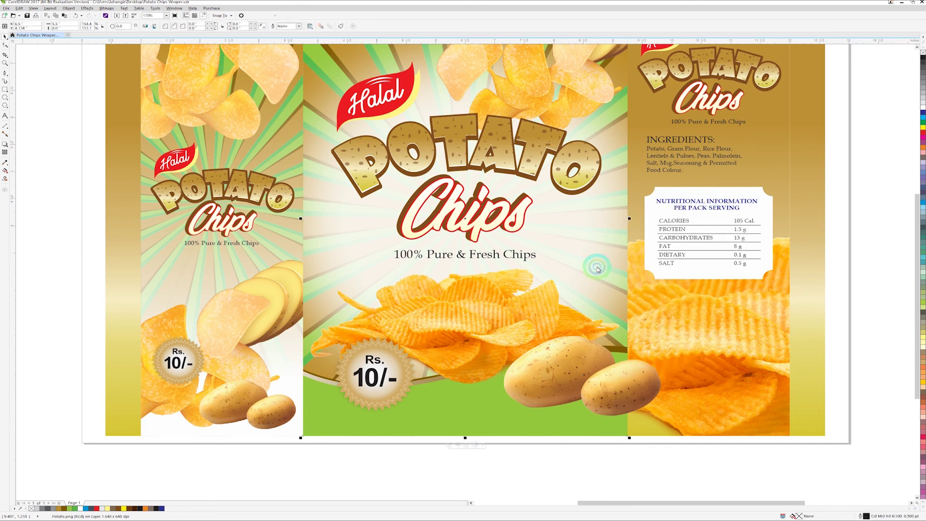
pyautogui.click(646, 382)
pyautogui.rightClick(646, 381)
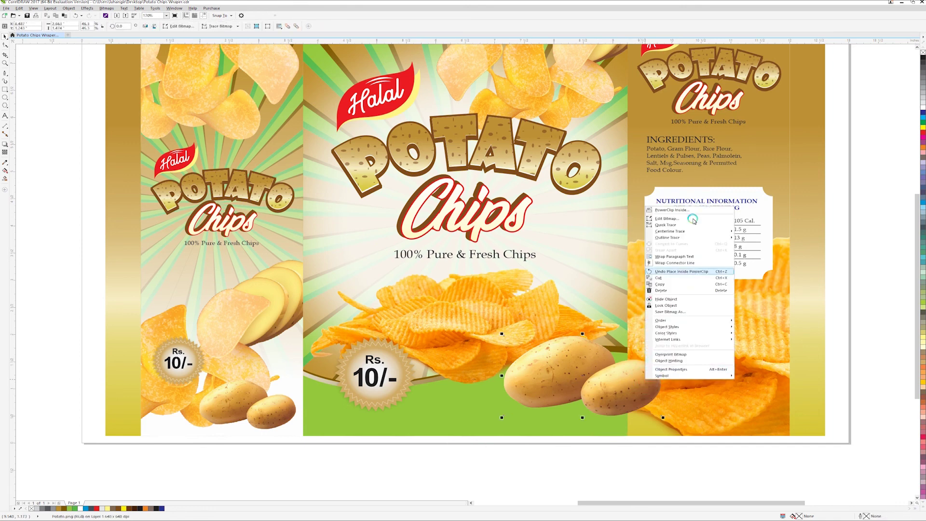
pyautogui.click(754, 415)
# Step: Edit the front panel's PowerClip contents so the chips image overlaps the potato
pyautogui.click(705, 365)
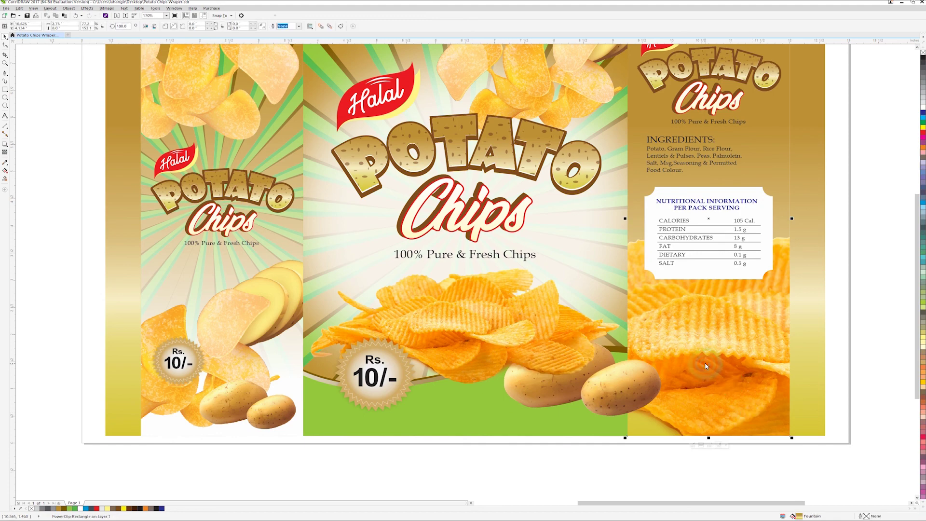
pyautogui.click(557, 390)
pyautogui.doubleClick(557, 390)
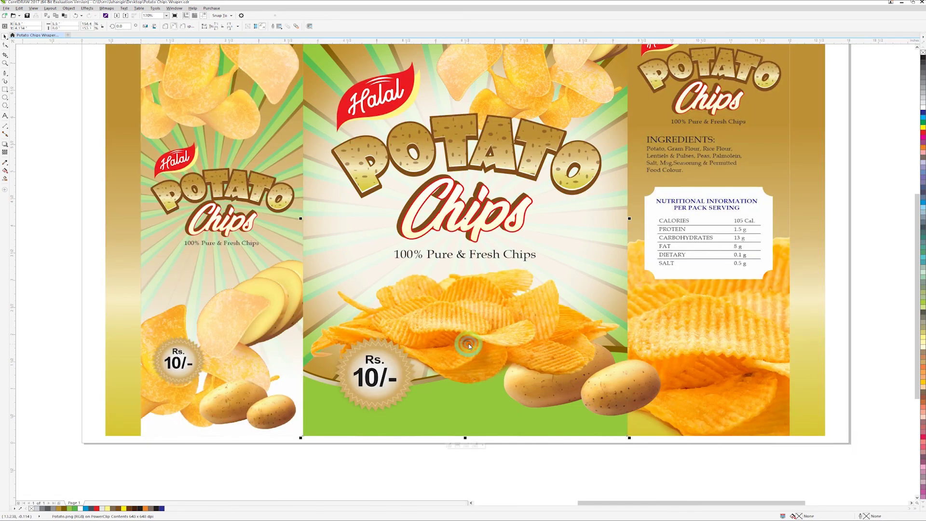
pyautogui.click(484, 323)
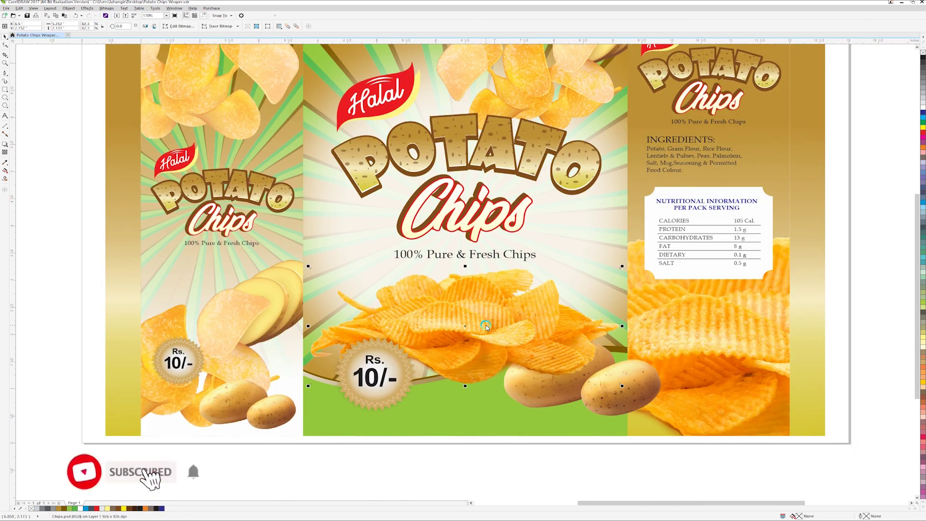
pyautogui.scroll(-1, 539, 309)
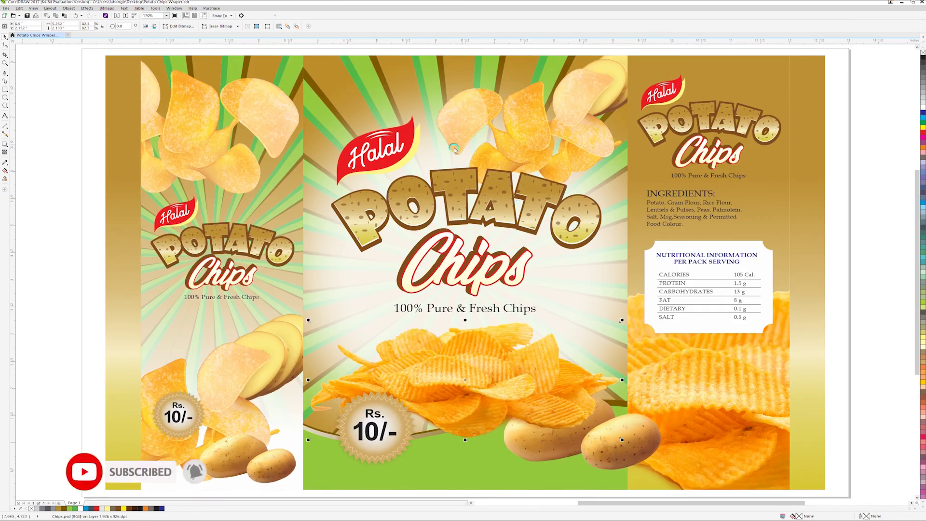
pyautogui.scroll(-2, 394, 110)
pyautogui.moveTo(380, 102); pyautogui.dragTo(539, 337)
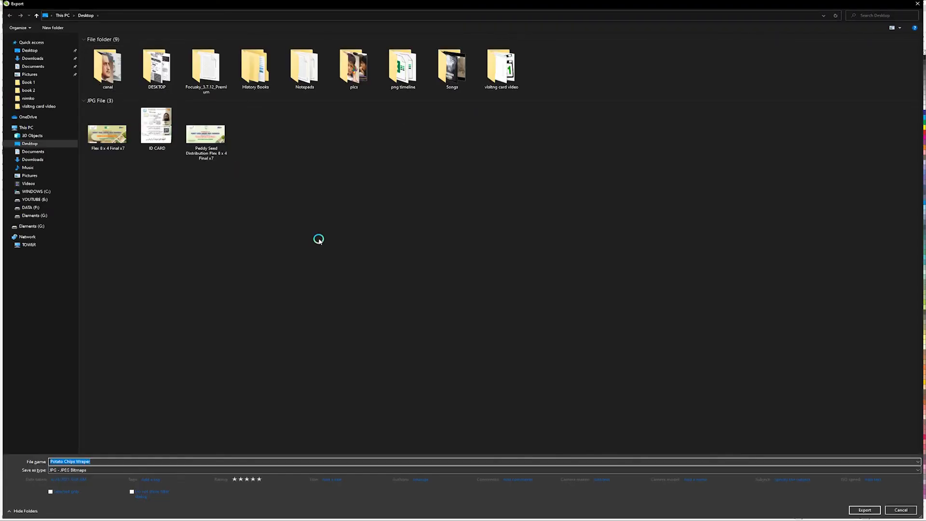
# Step: Export the design to the Desktop as JPEG 'Potato Chips Wraper' in RGB Color (24-bit)
pyautogui.press('Return')
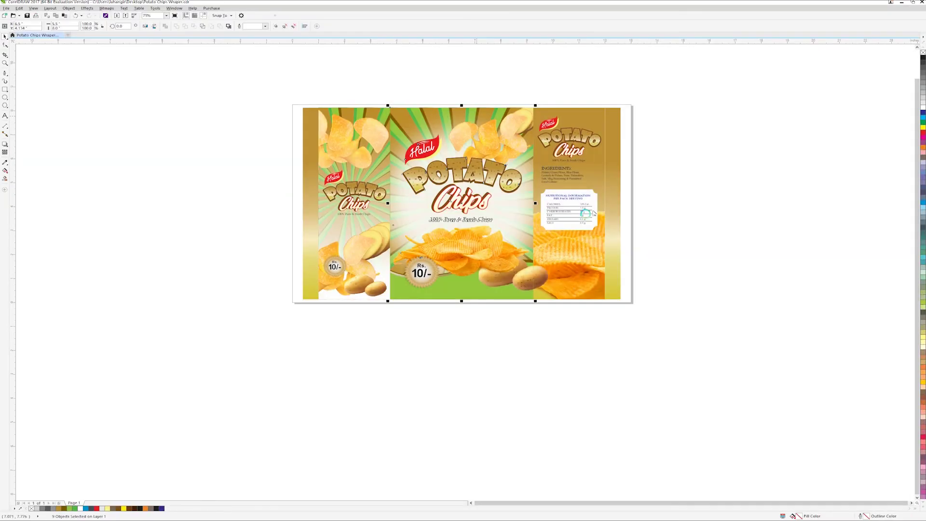
pyautogui.click(570, 232)
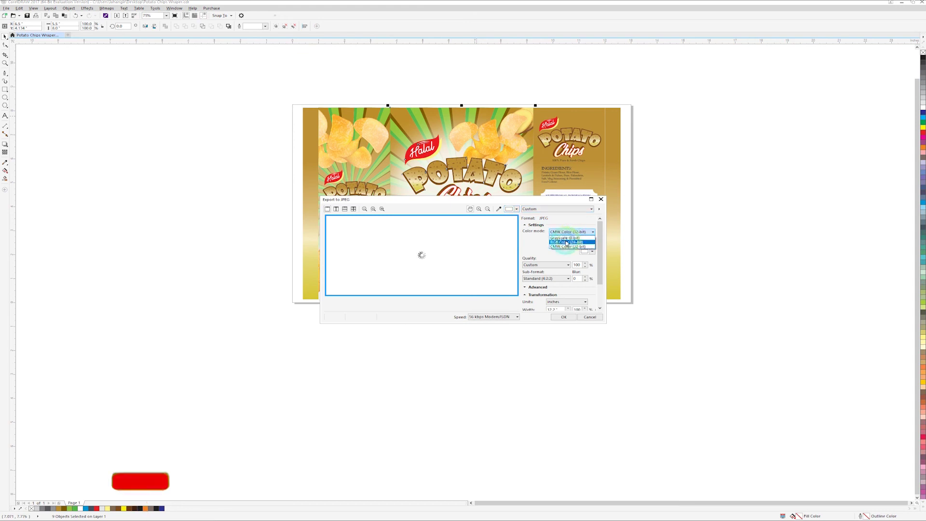
pyautogui.click(578, 241)
pyautogui.click(564, 317)
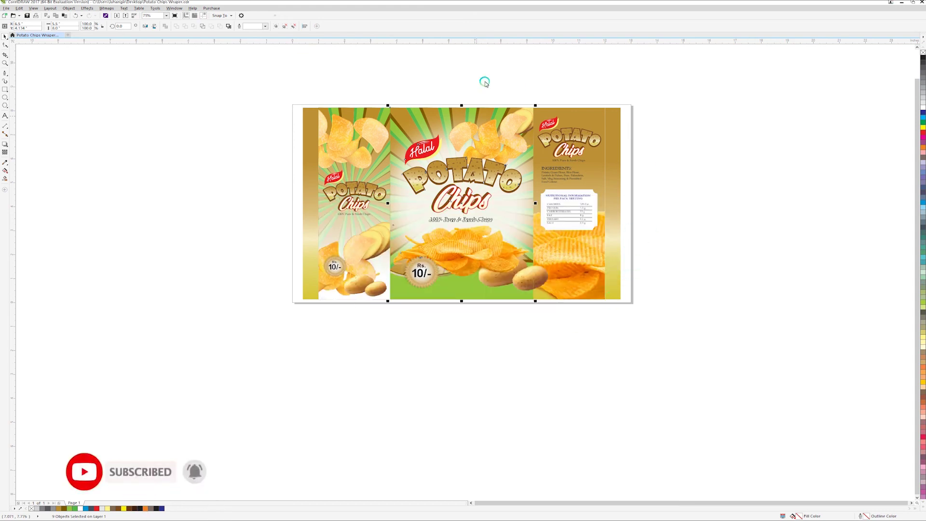
pyautogui.hotkey('shift', 'F4')
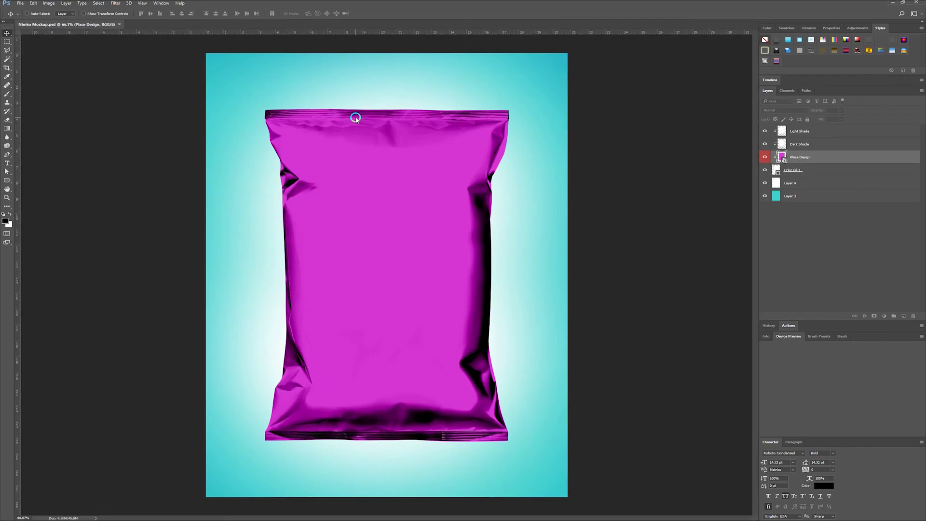
# Step: Place-embed the wrapper JPEG in the Place Design smart object, scale it up, and save
pyautogui.doubleClick(786, 159)
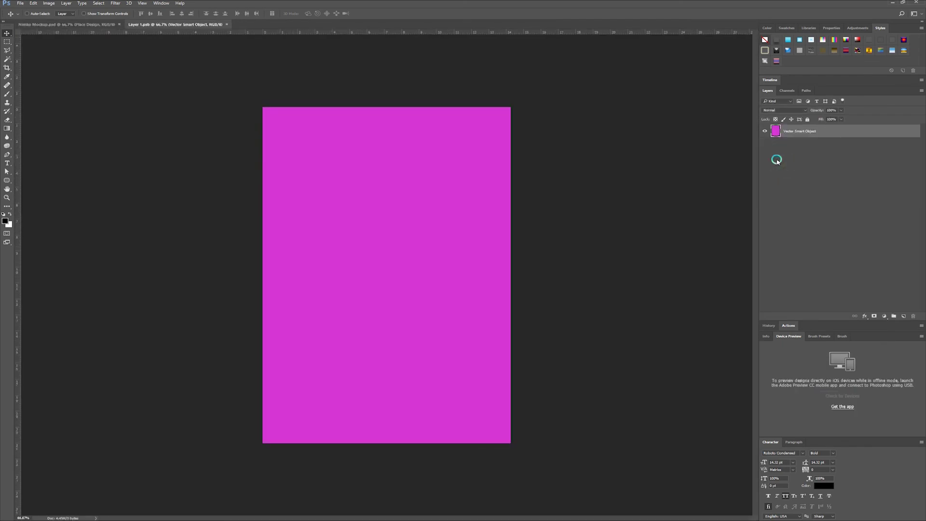
pyautogui.click(21, 3)
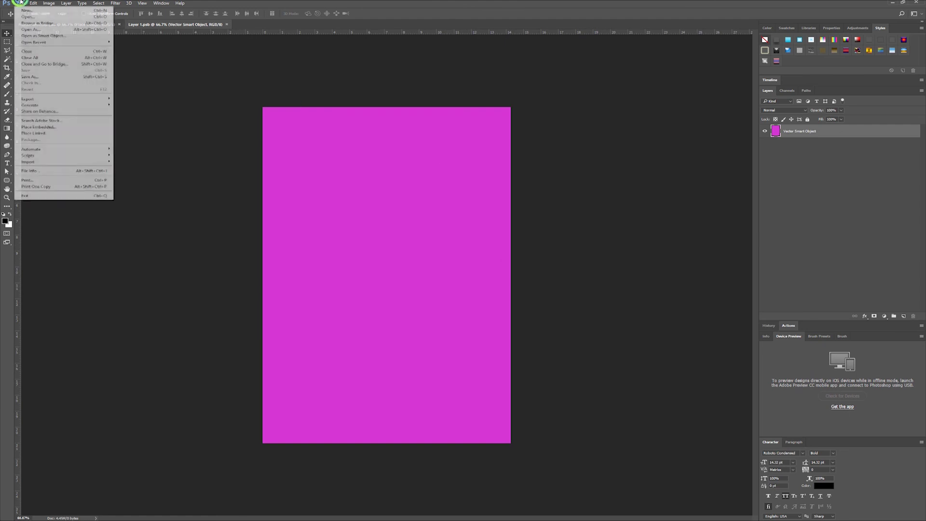
pyautogui.click(33, 127)
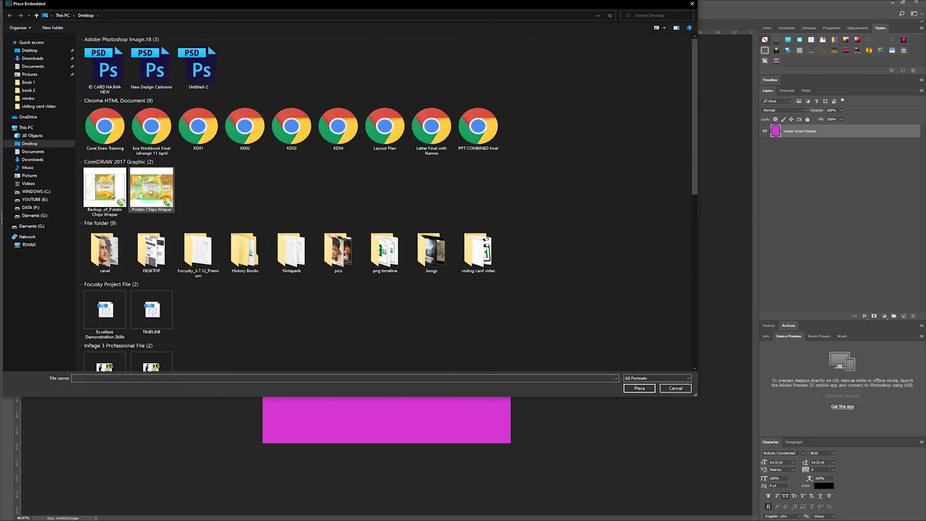
pyautogui.press('Escape')
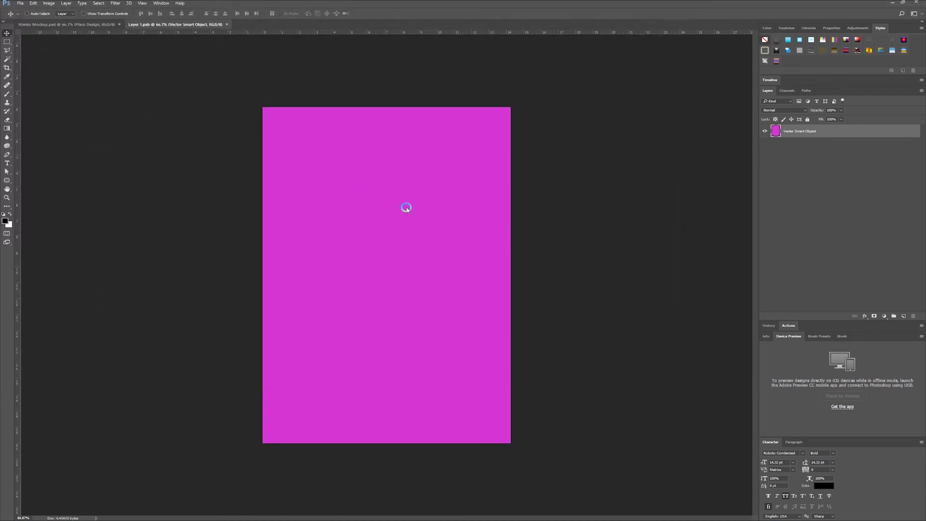
pyautogui.moveTo(493, 211); pyautogui.dragTo(654, 91)
pyautogui.press('Return')
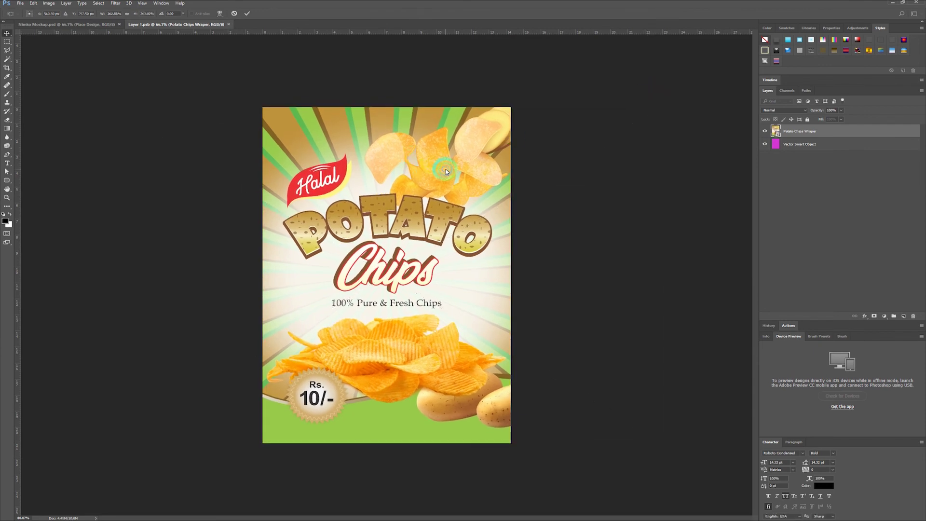
pyautogui.click(232, 24)
pyautogui.click(436, 198)
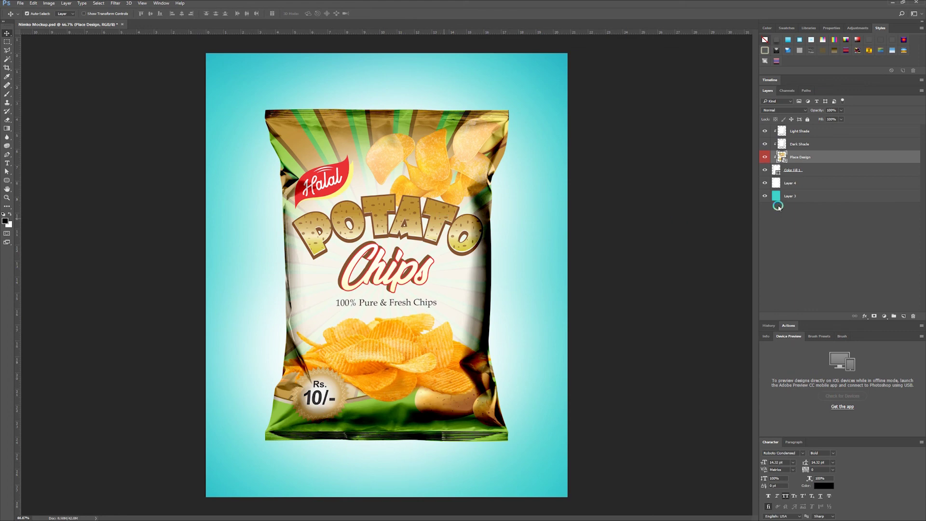
# Step: Hide cyan Layer 3 and group Light Shade through Layer 4 into Group 1
pyautogui.click(766, 196)
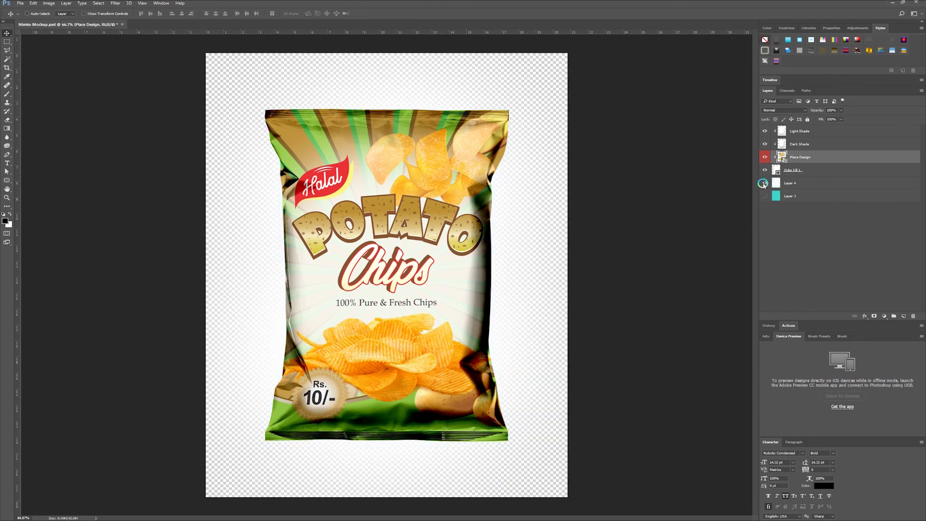
pyautogui.click(803, 183)
pyautogui.keyDown('shift'); pyautogui.click(835, 130); pyautogui.keyUp('shift')
pyautogui.hotkey('ctrl', 'g')
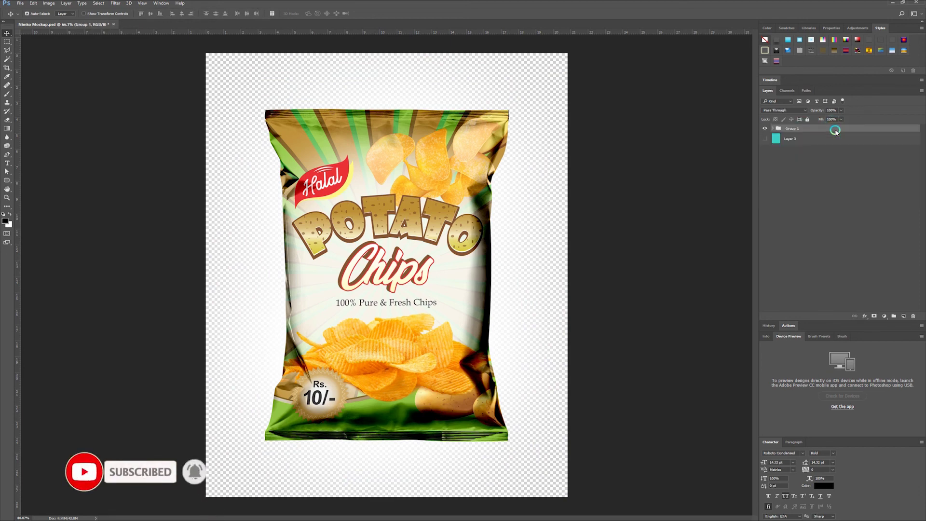